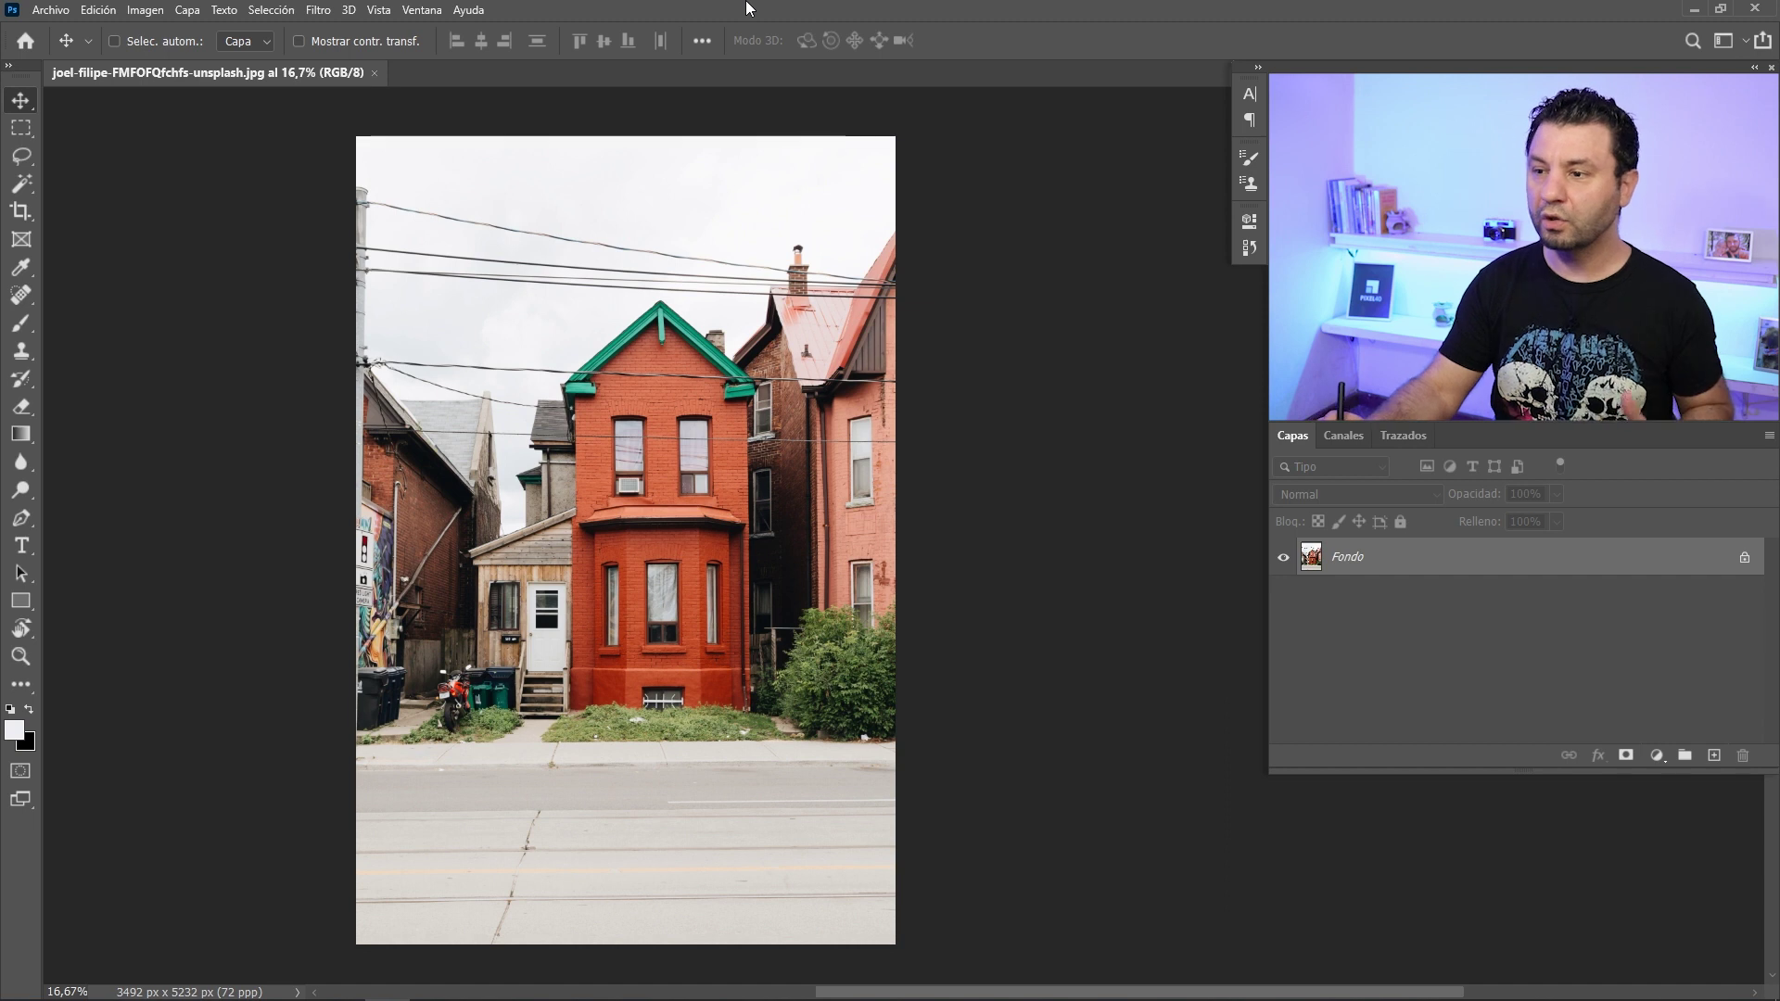
# Add a new empty layer and spot-heal the top wire's end beside the pole
pyautogui.press('ctrl')
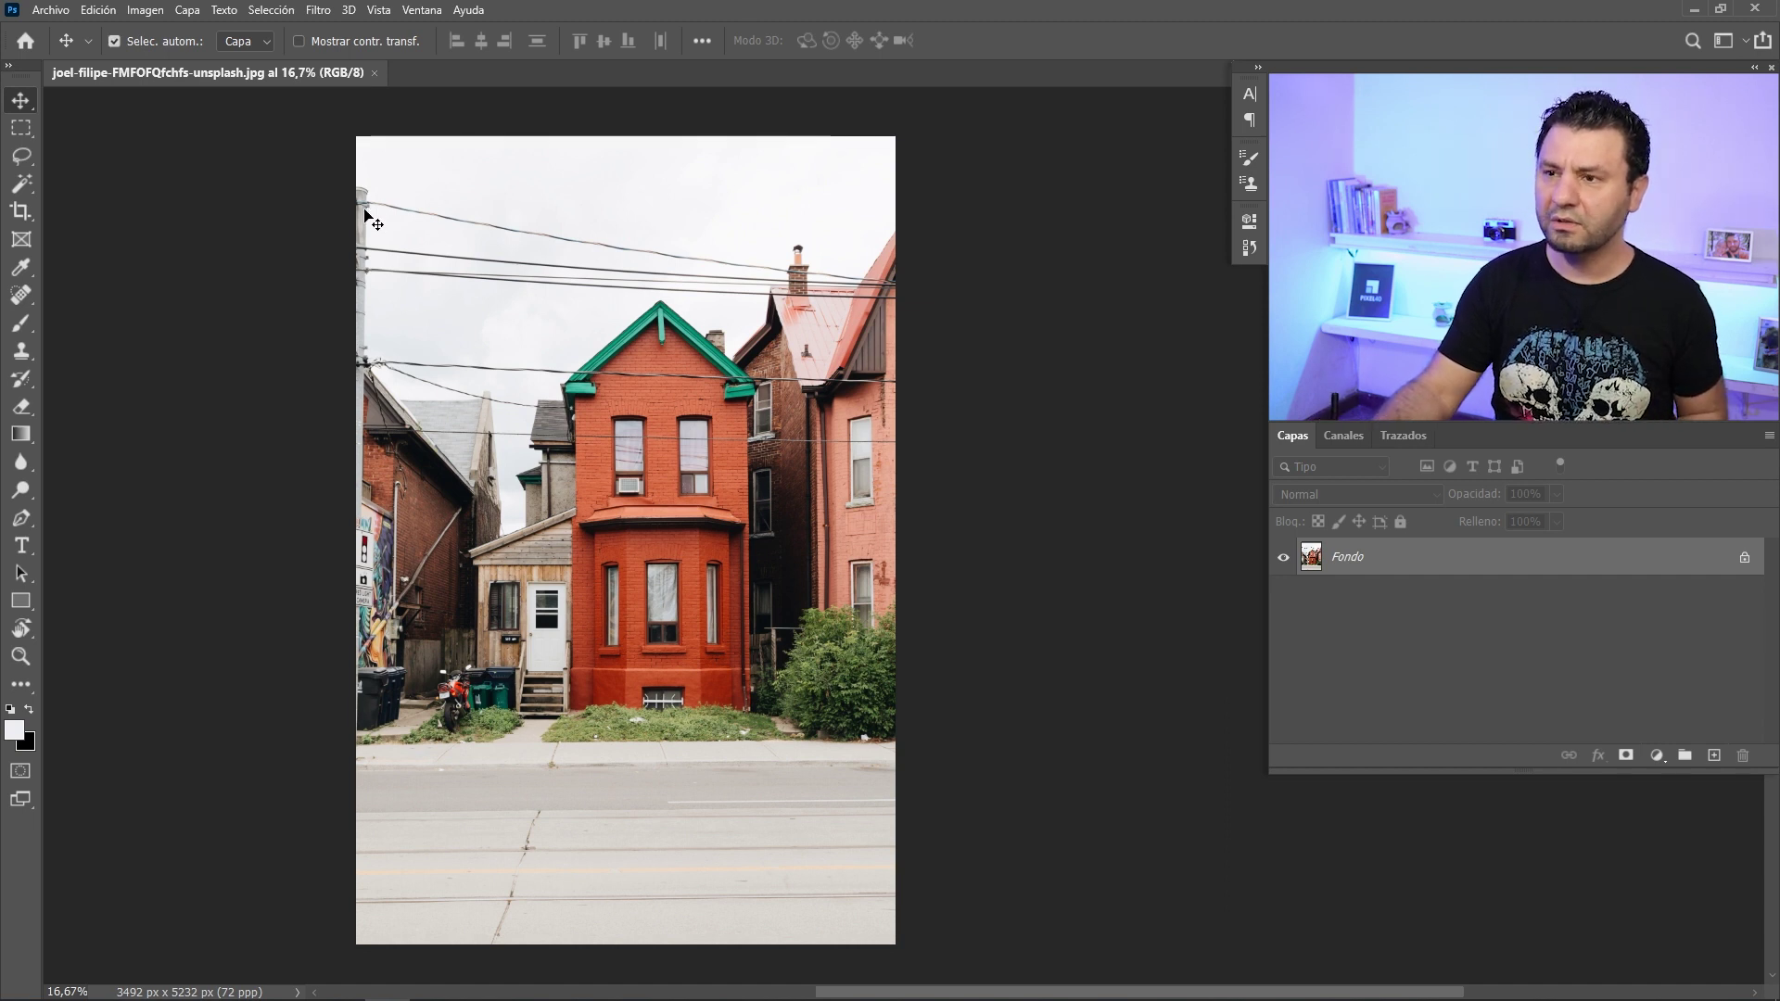
pyautogui.moveTo(362, 202); pyautogui.dragTo(438, 199)
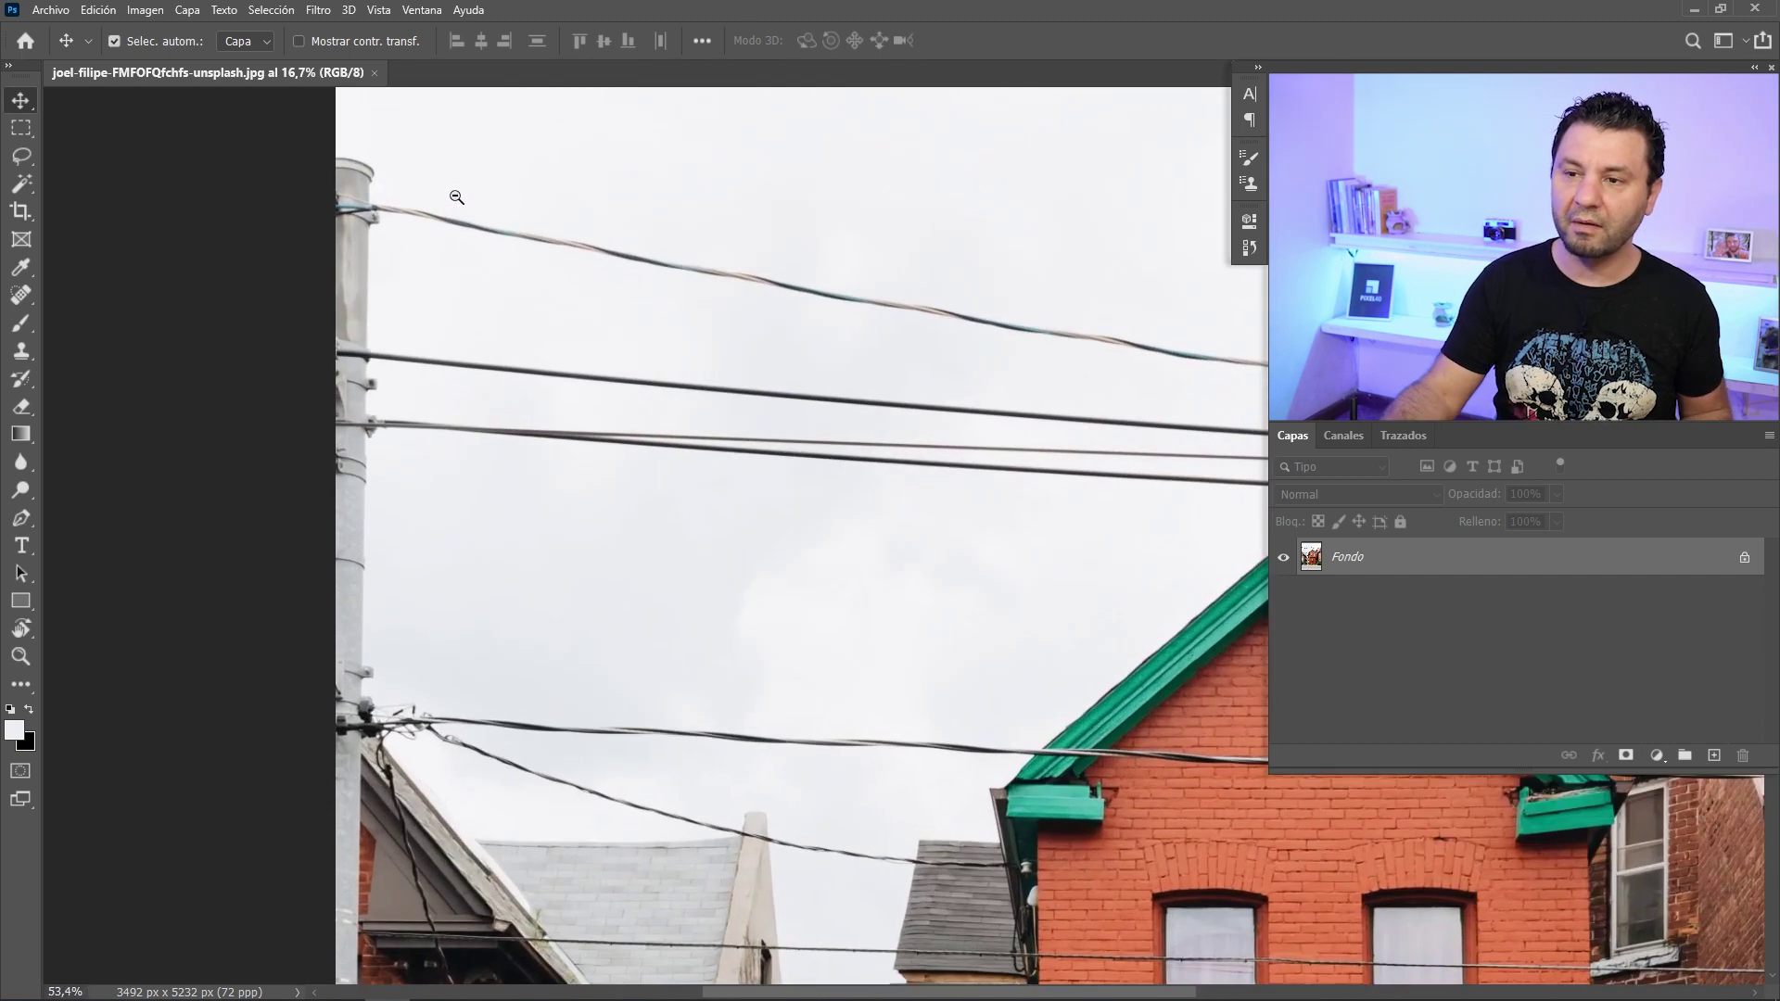
pyautogui.press('j')
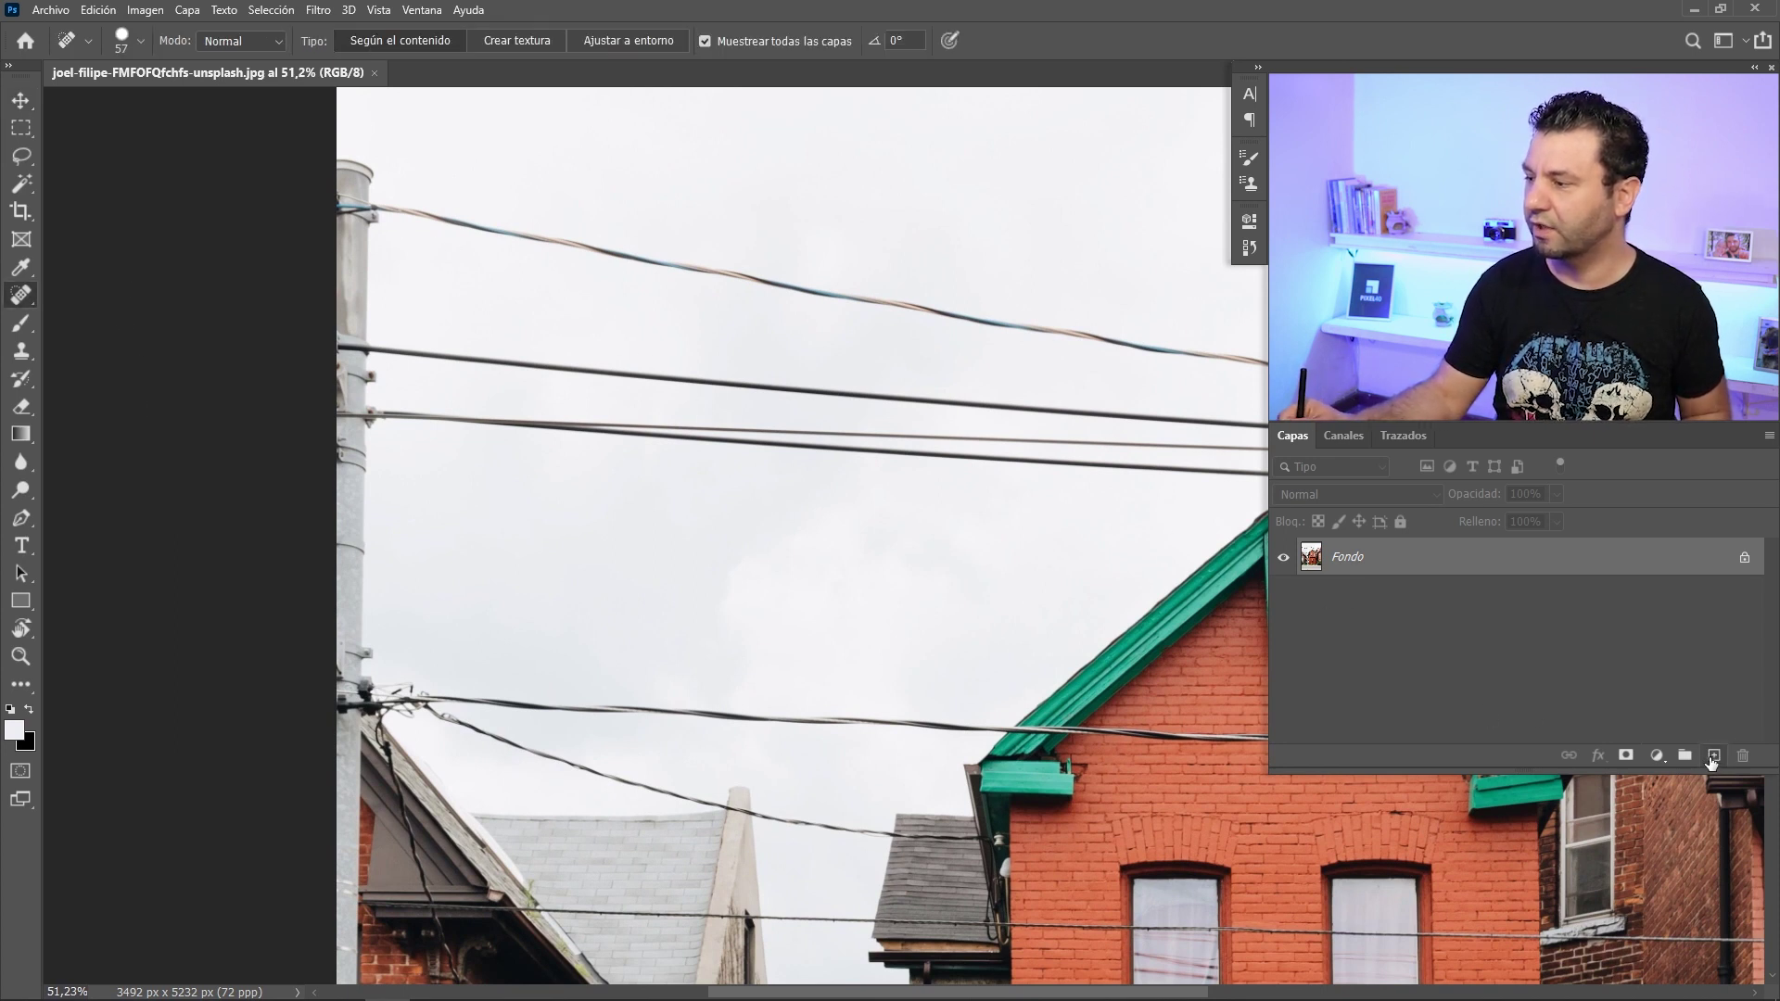
pyautogui.click(1714, 757)
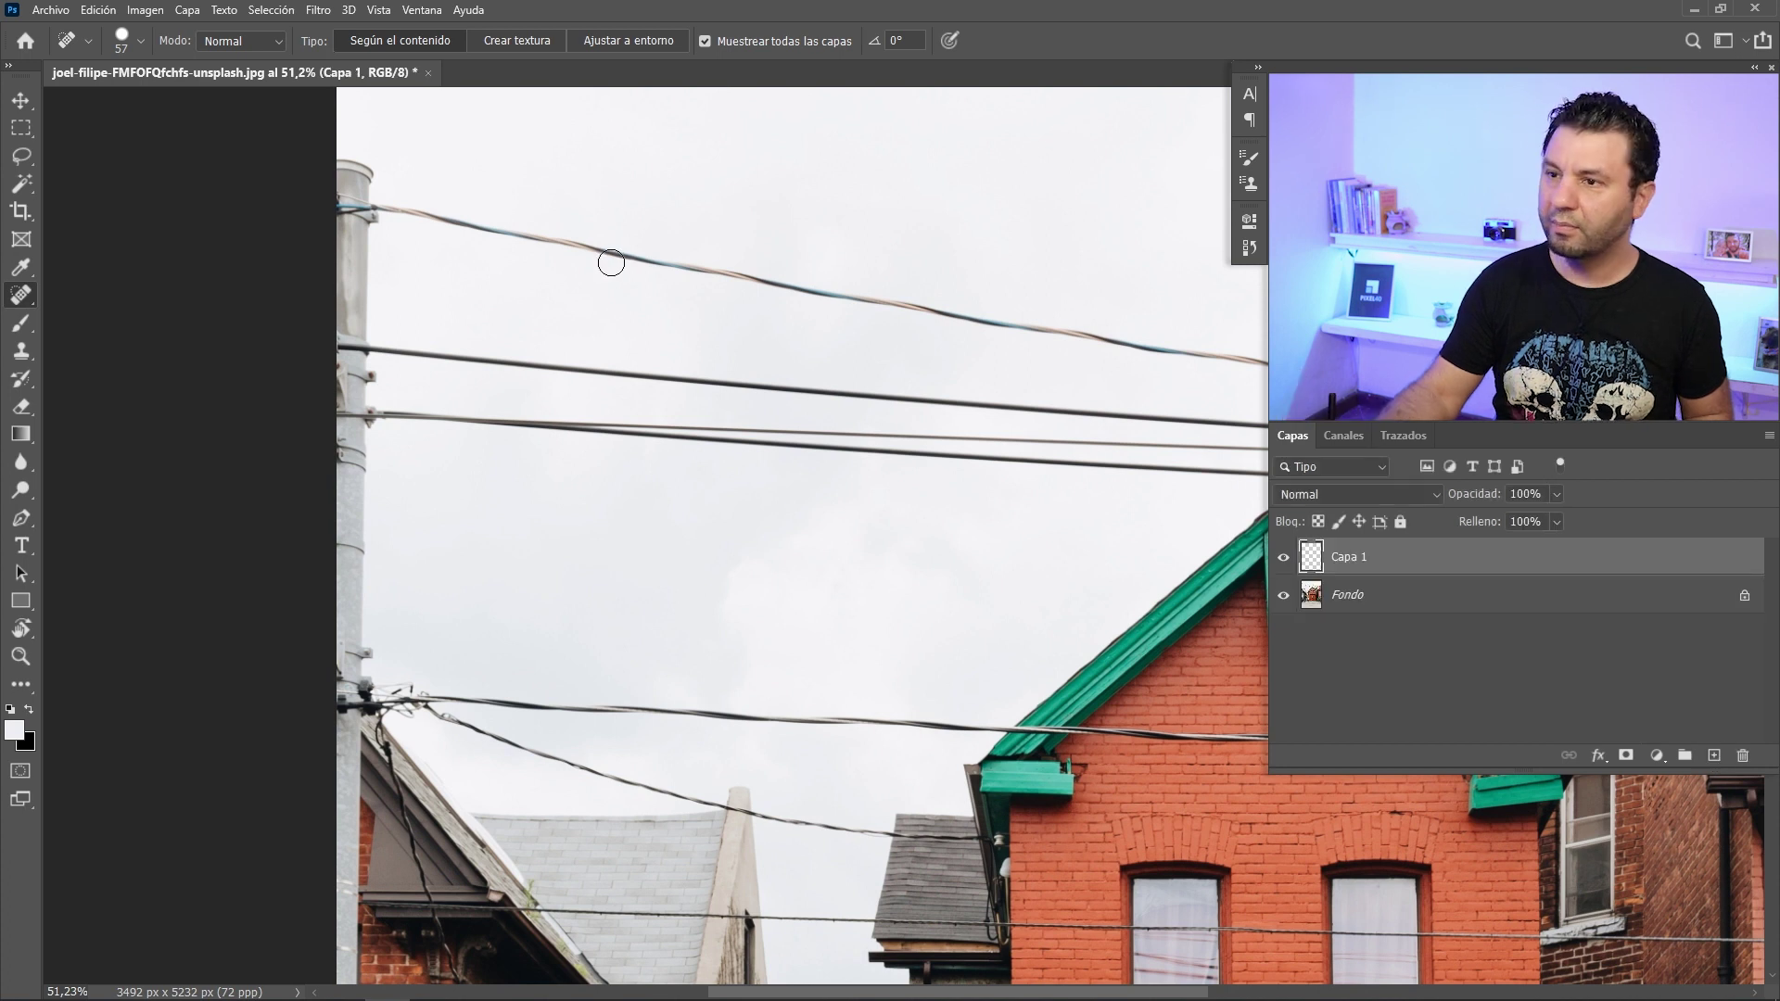
pyautogui.moveTo(370, 208); pyautogui.dragTo(444, 223)
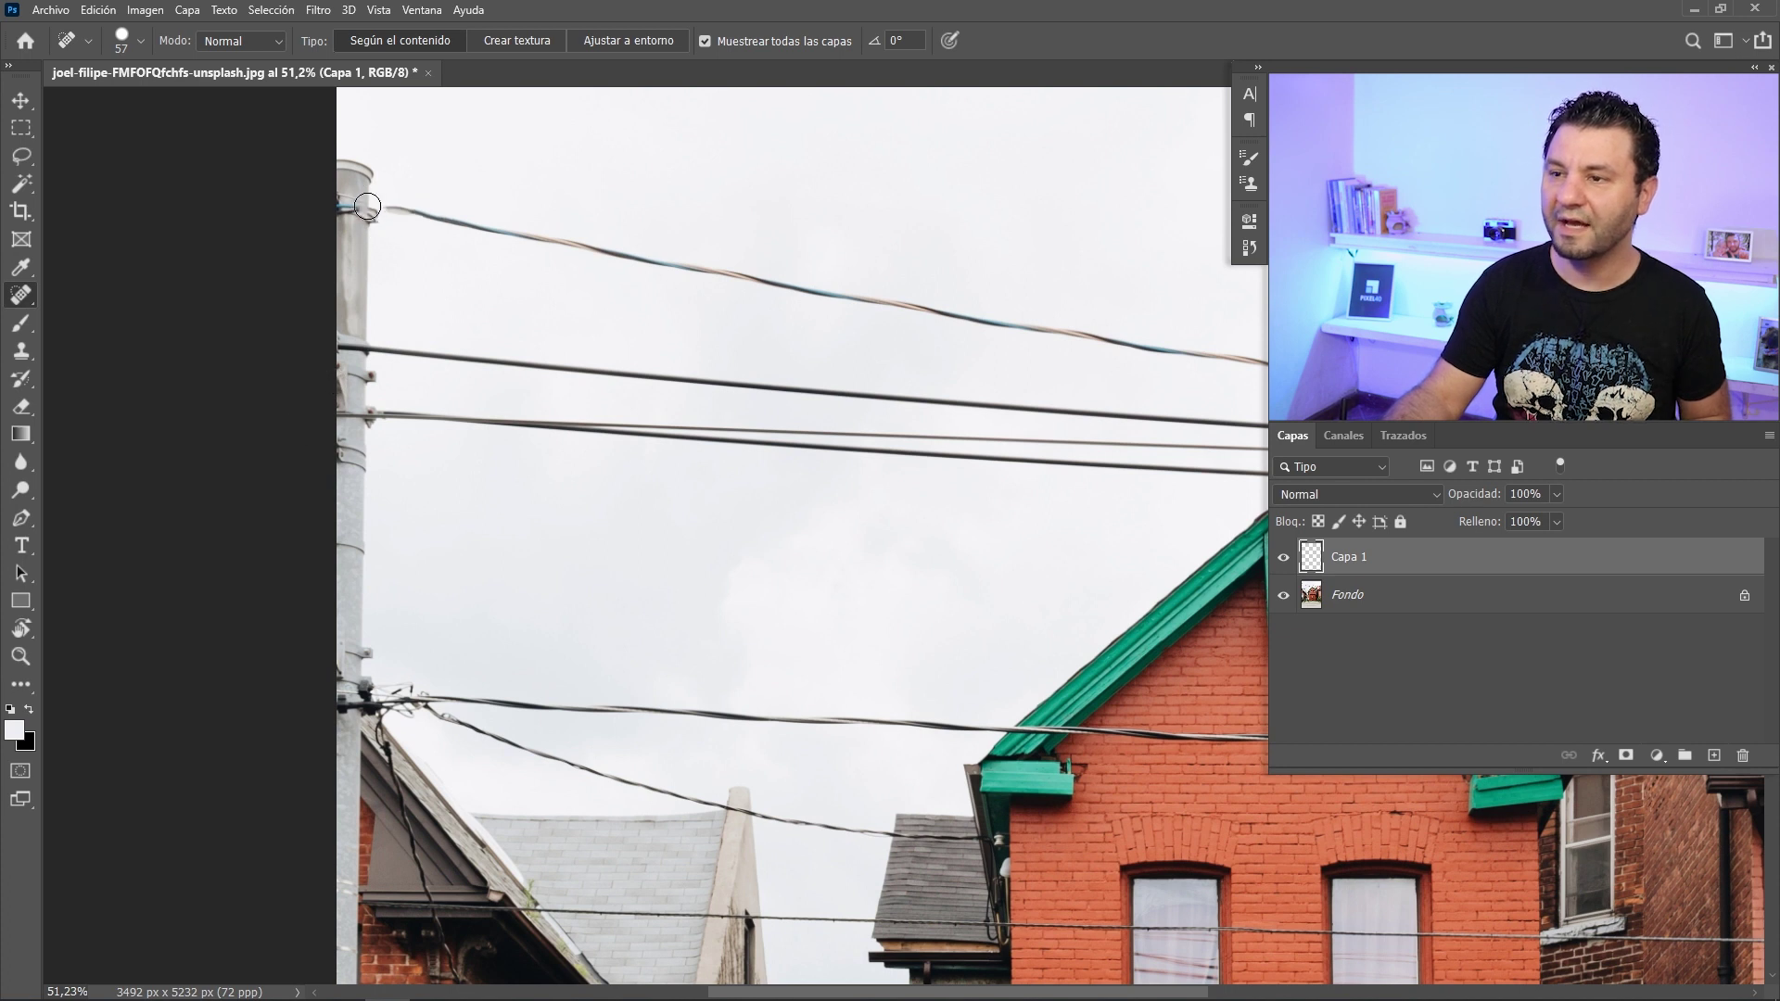
pyautogui.moveTo(403, 196); pyautogui.dragTo(457, 207)
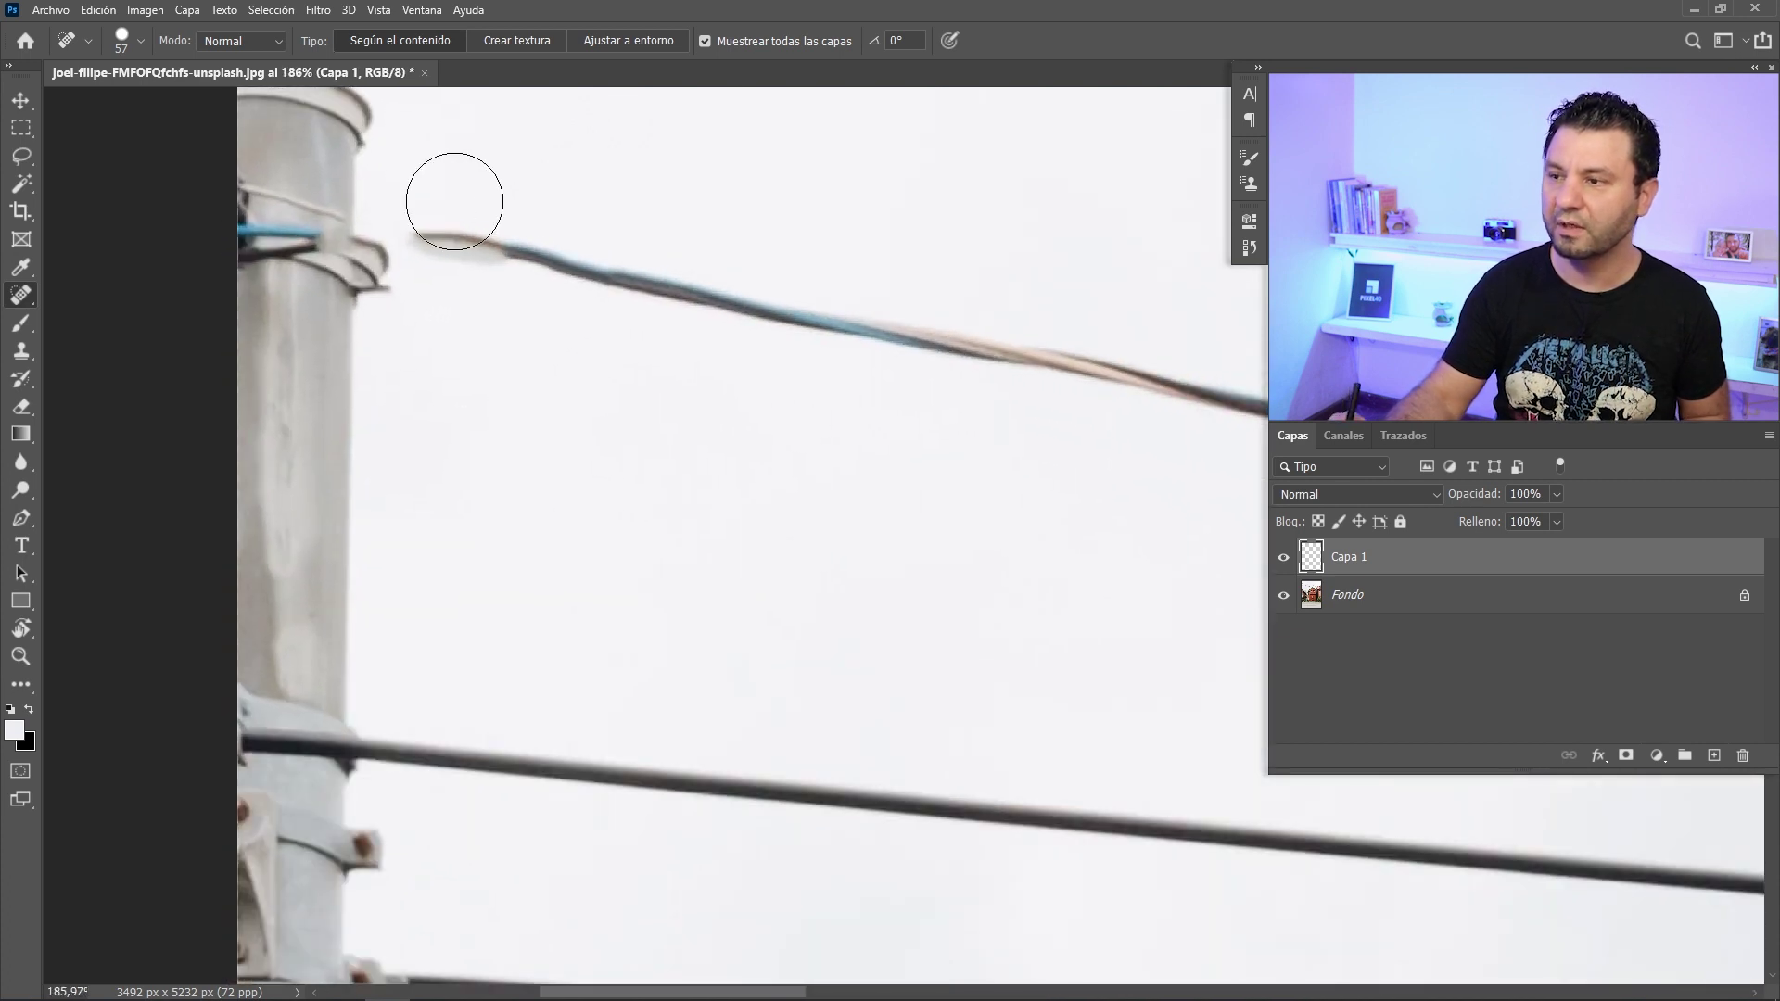
# Toggle Capa 1's visibility several times to compare the healed wire with the original
pyautogui.click(1283, 558)
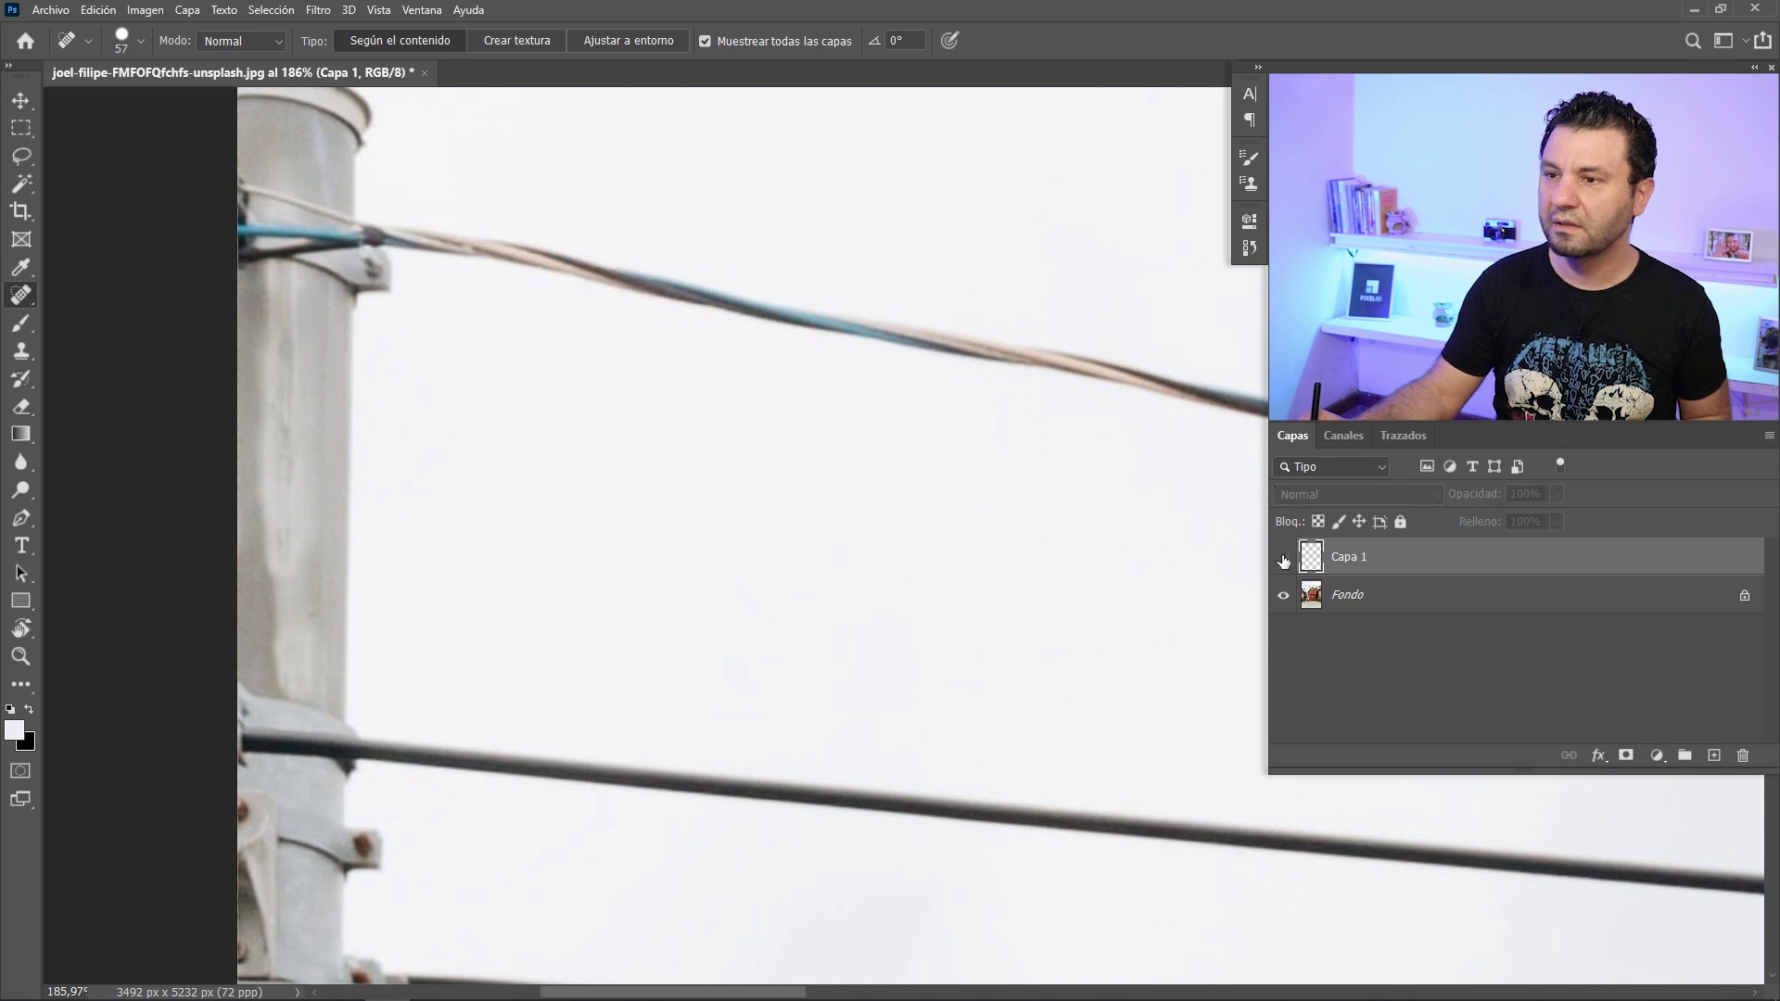
pyautogui.click(1283, 558)
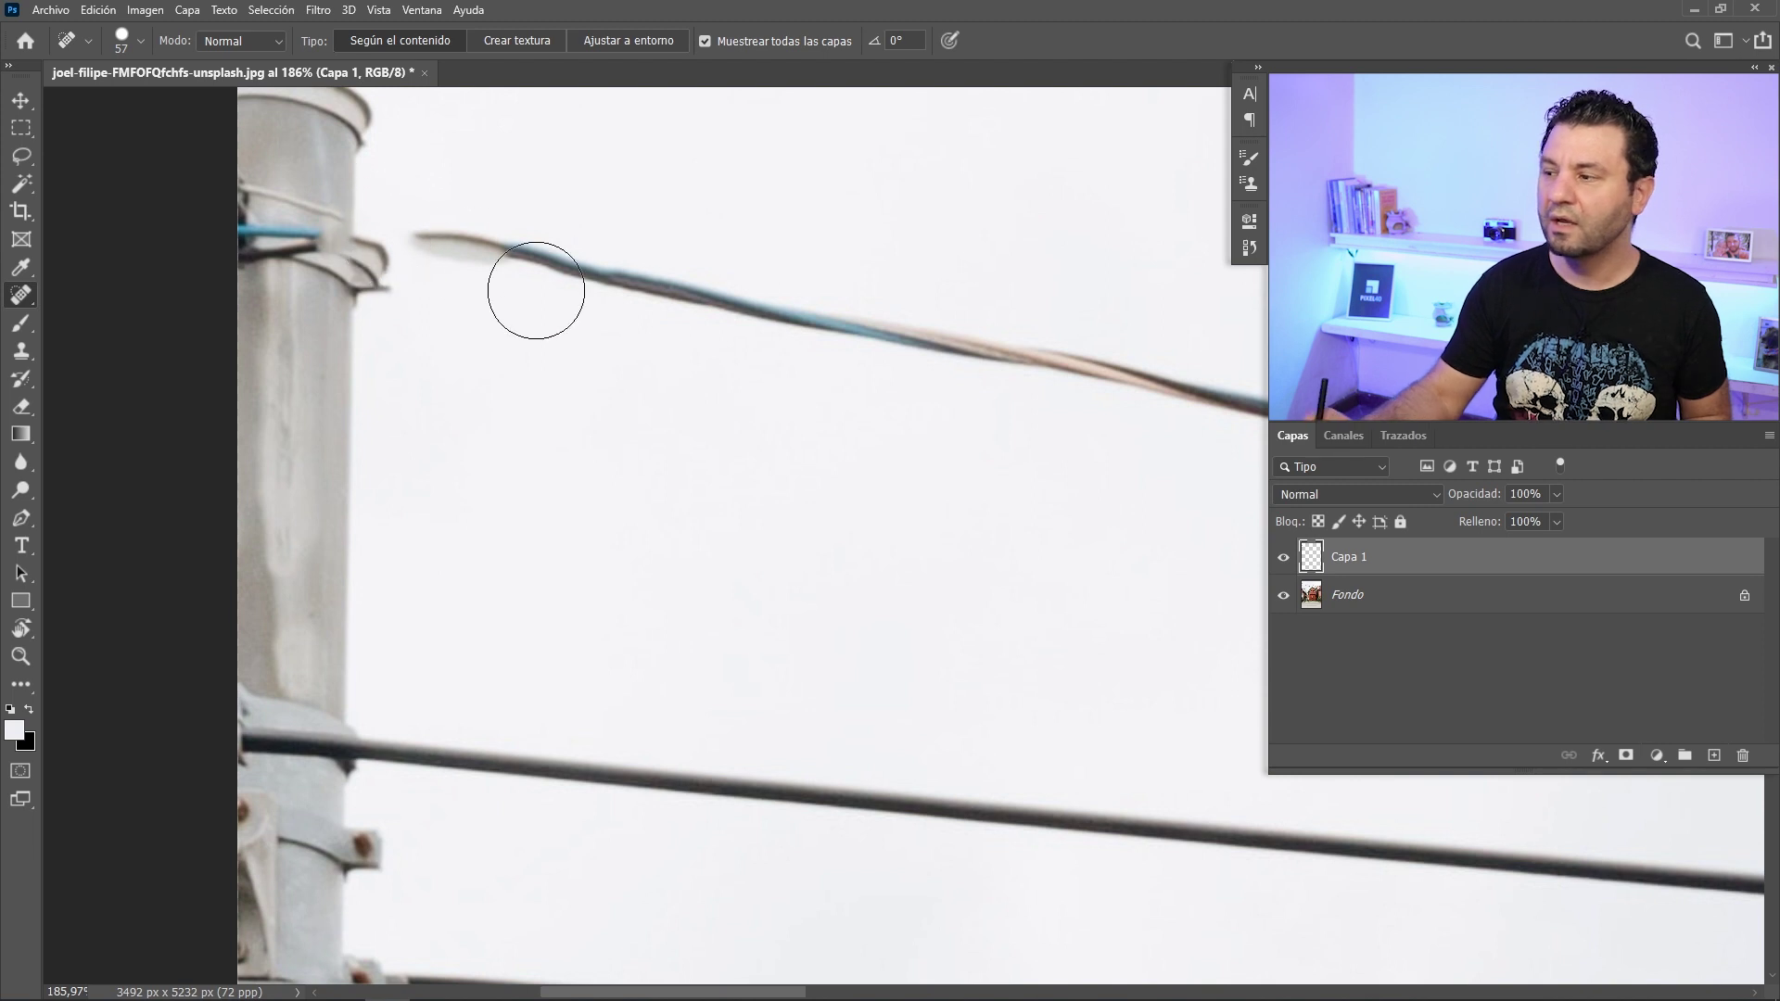
pyautogui.click(1283, 559)
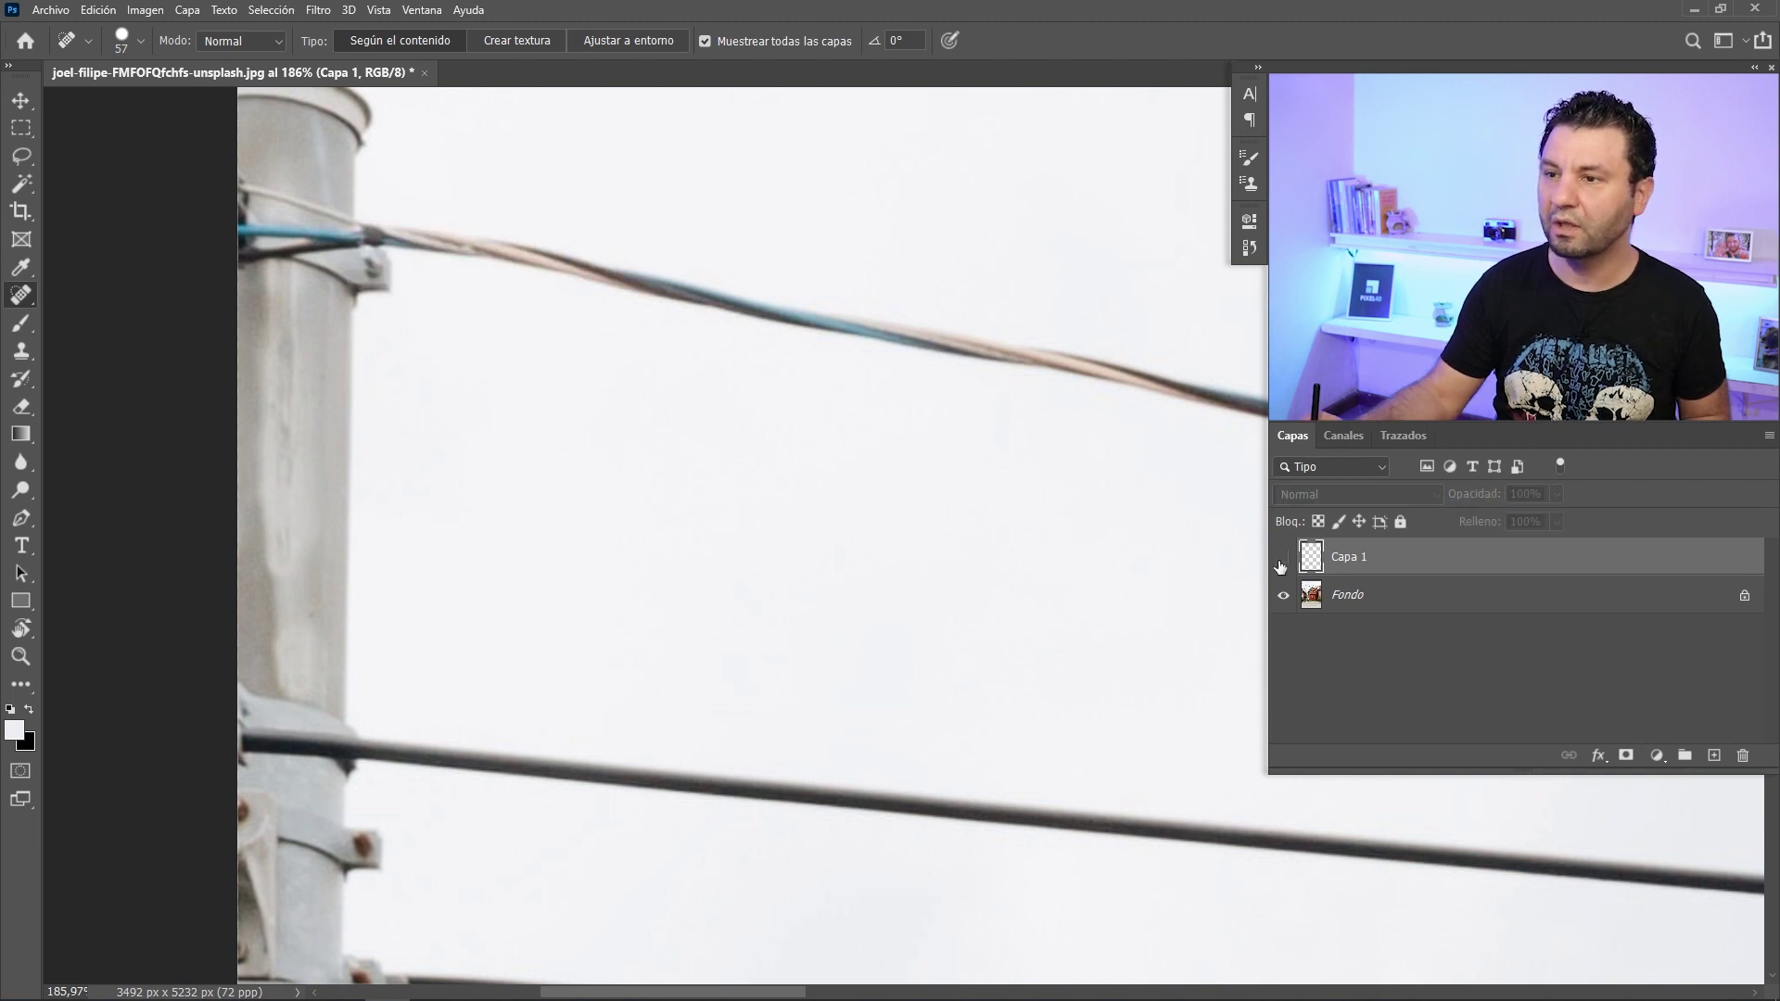
pyautogui.click(1283, 559)
pyautogui.click(1283, 559)
pyautogui.scroll(-3, 584, 419)
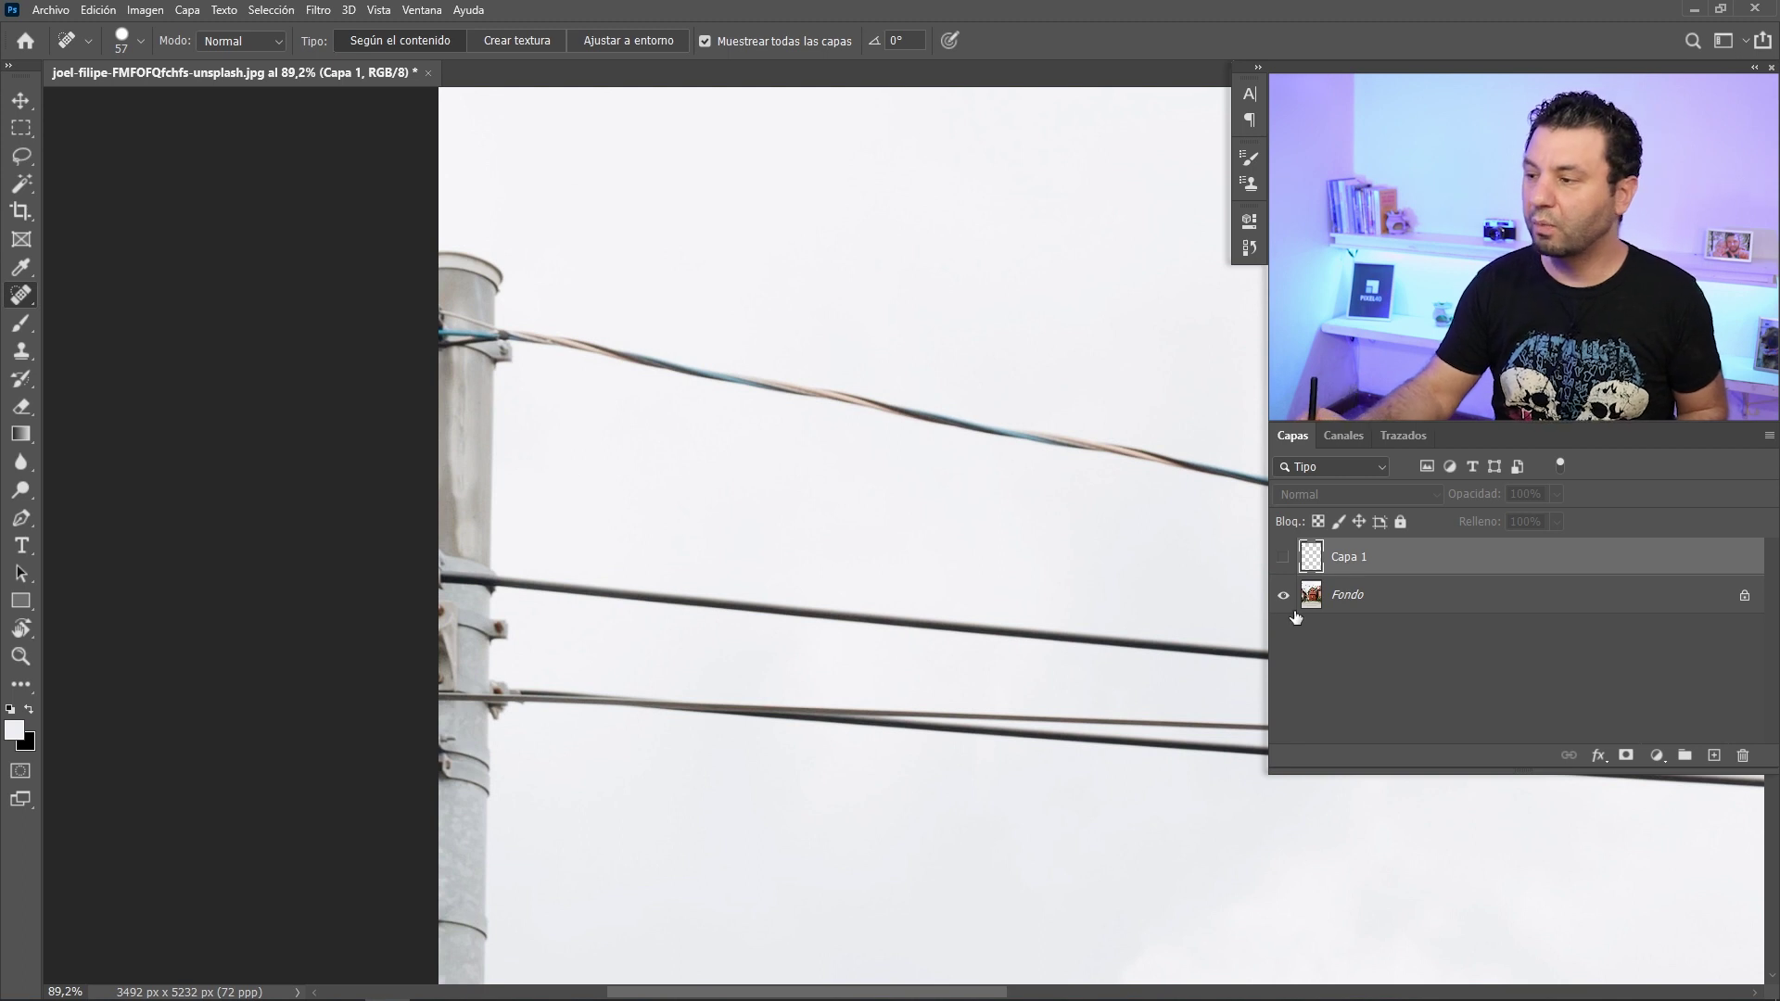
pyautogui.click(1283, 557)
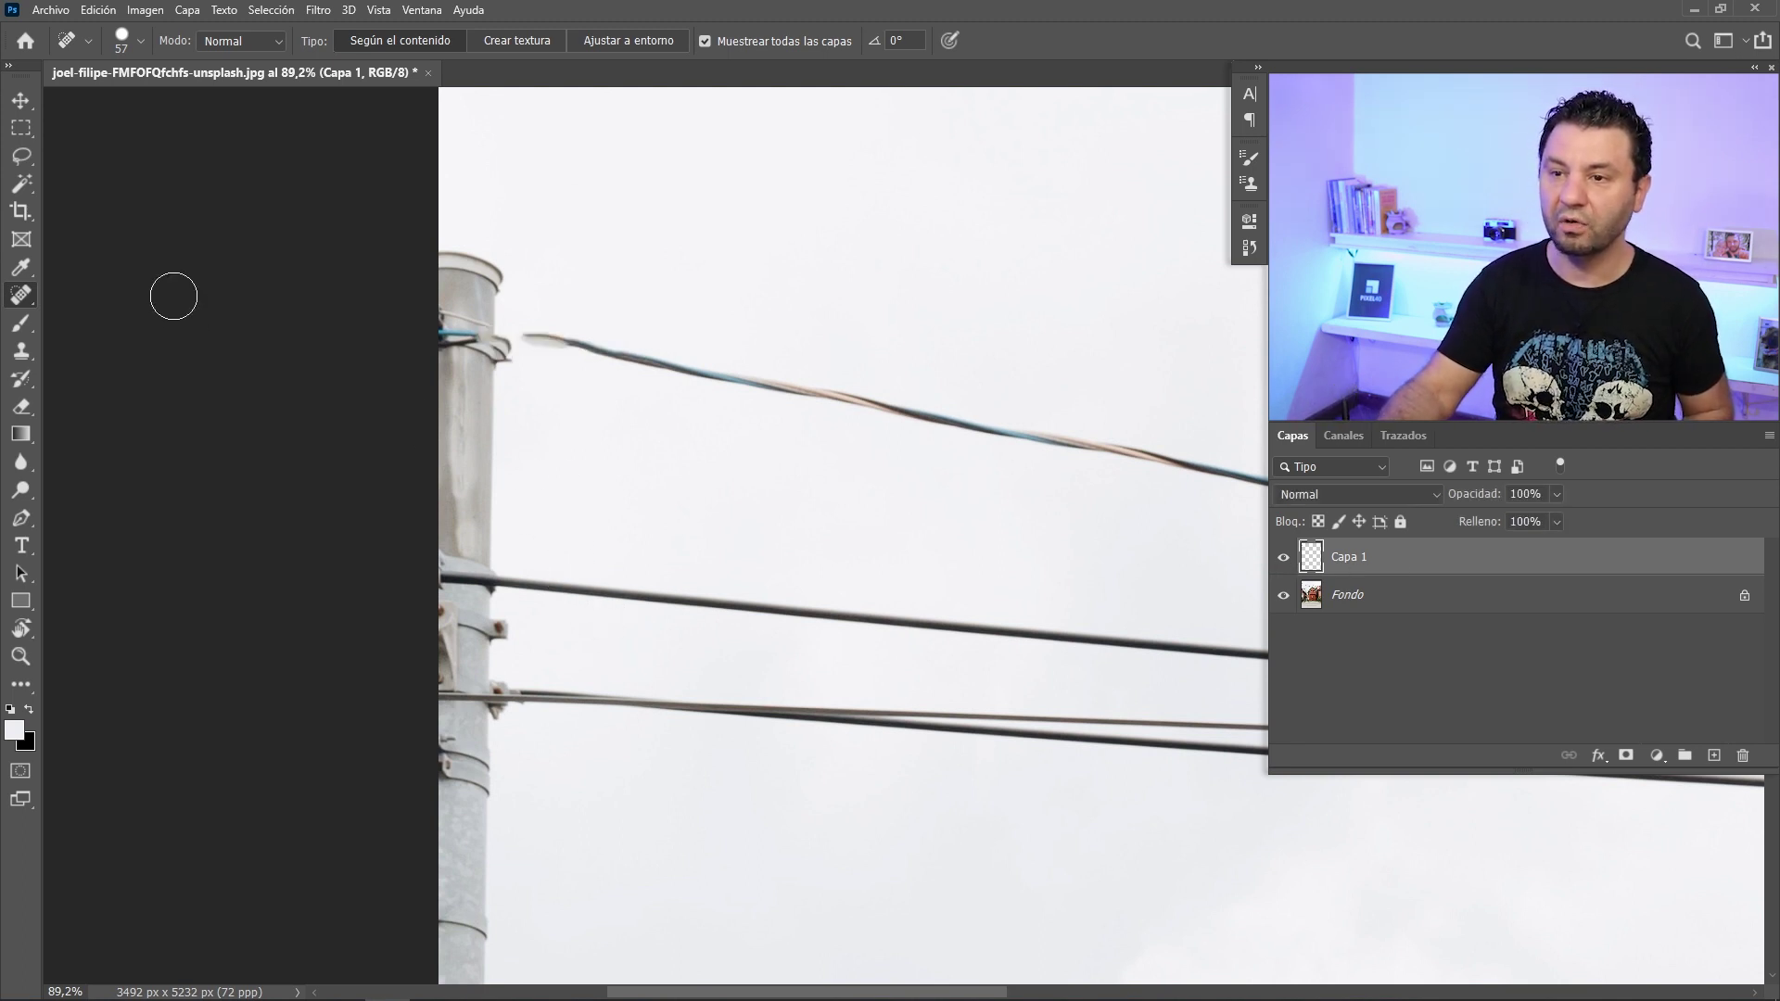
pyautogui.click(21, 352)
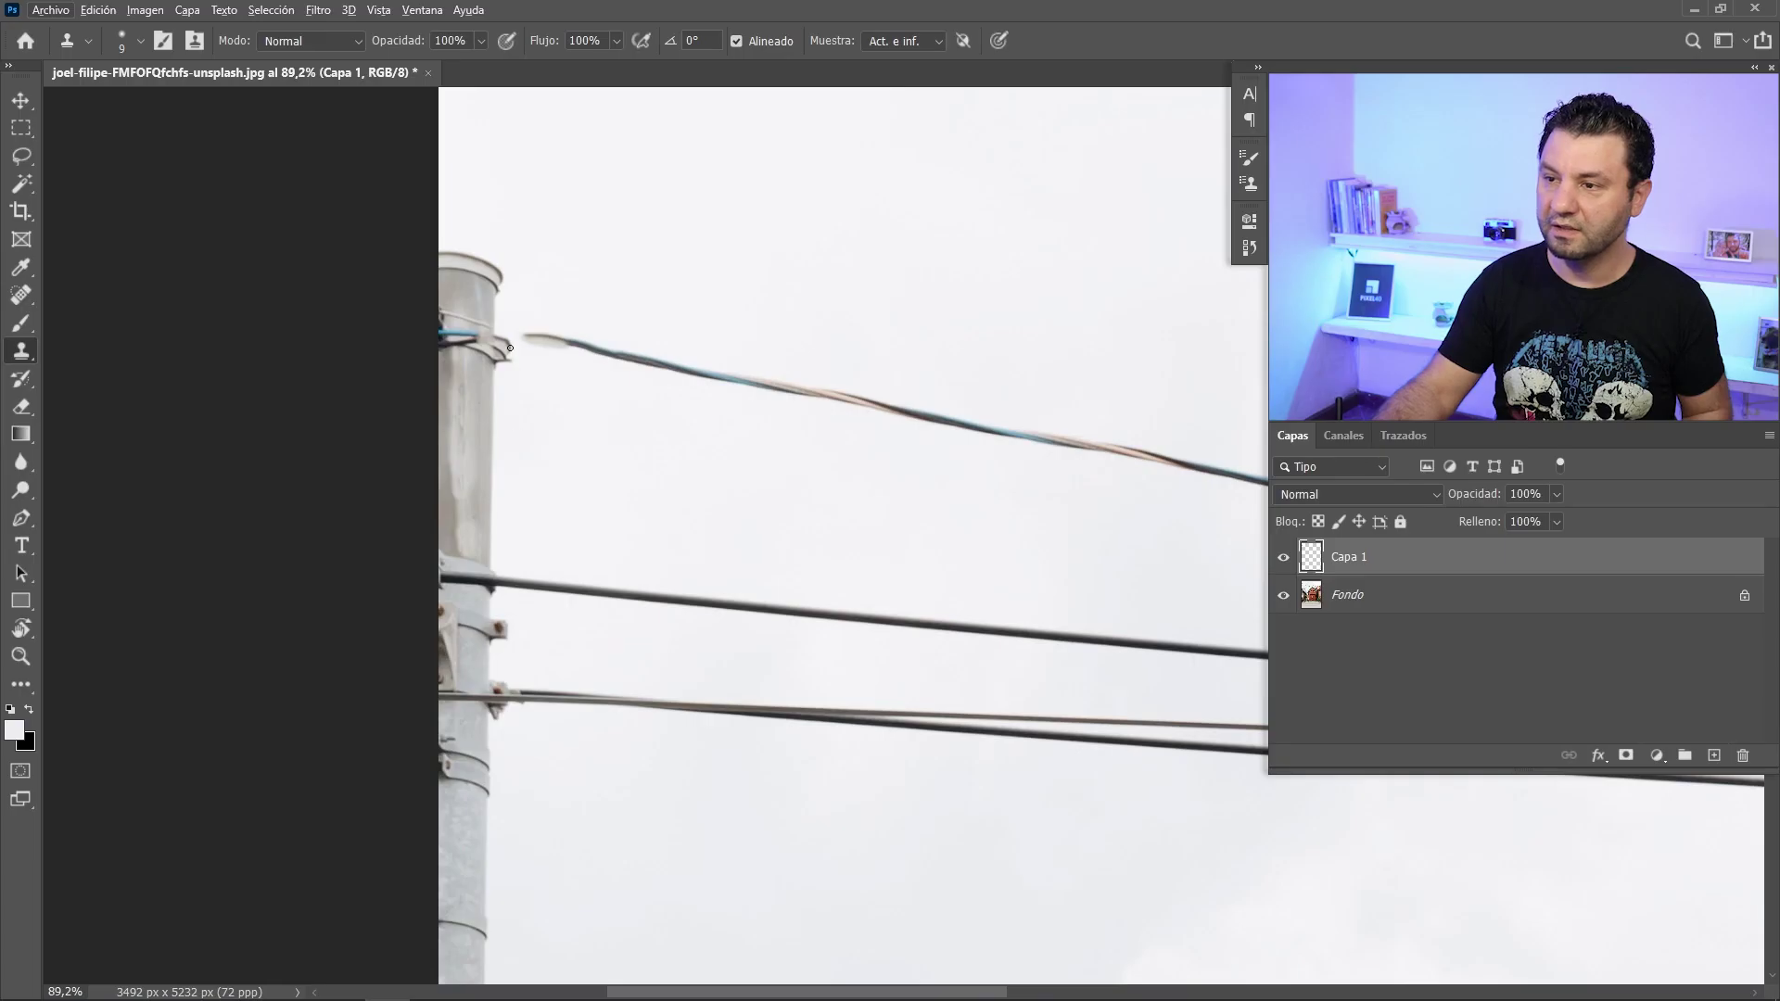
# Undo the clone-stamp try, enlarge the brush to 32 and spot-heal along the top wire
pyautogui.hotkey('ctrl', 'z')
pyautogui.moveTo(519, 400); pyautogui.dragTo(522, 386)
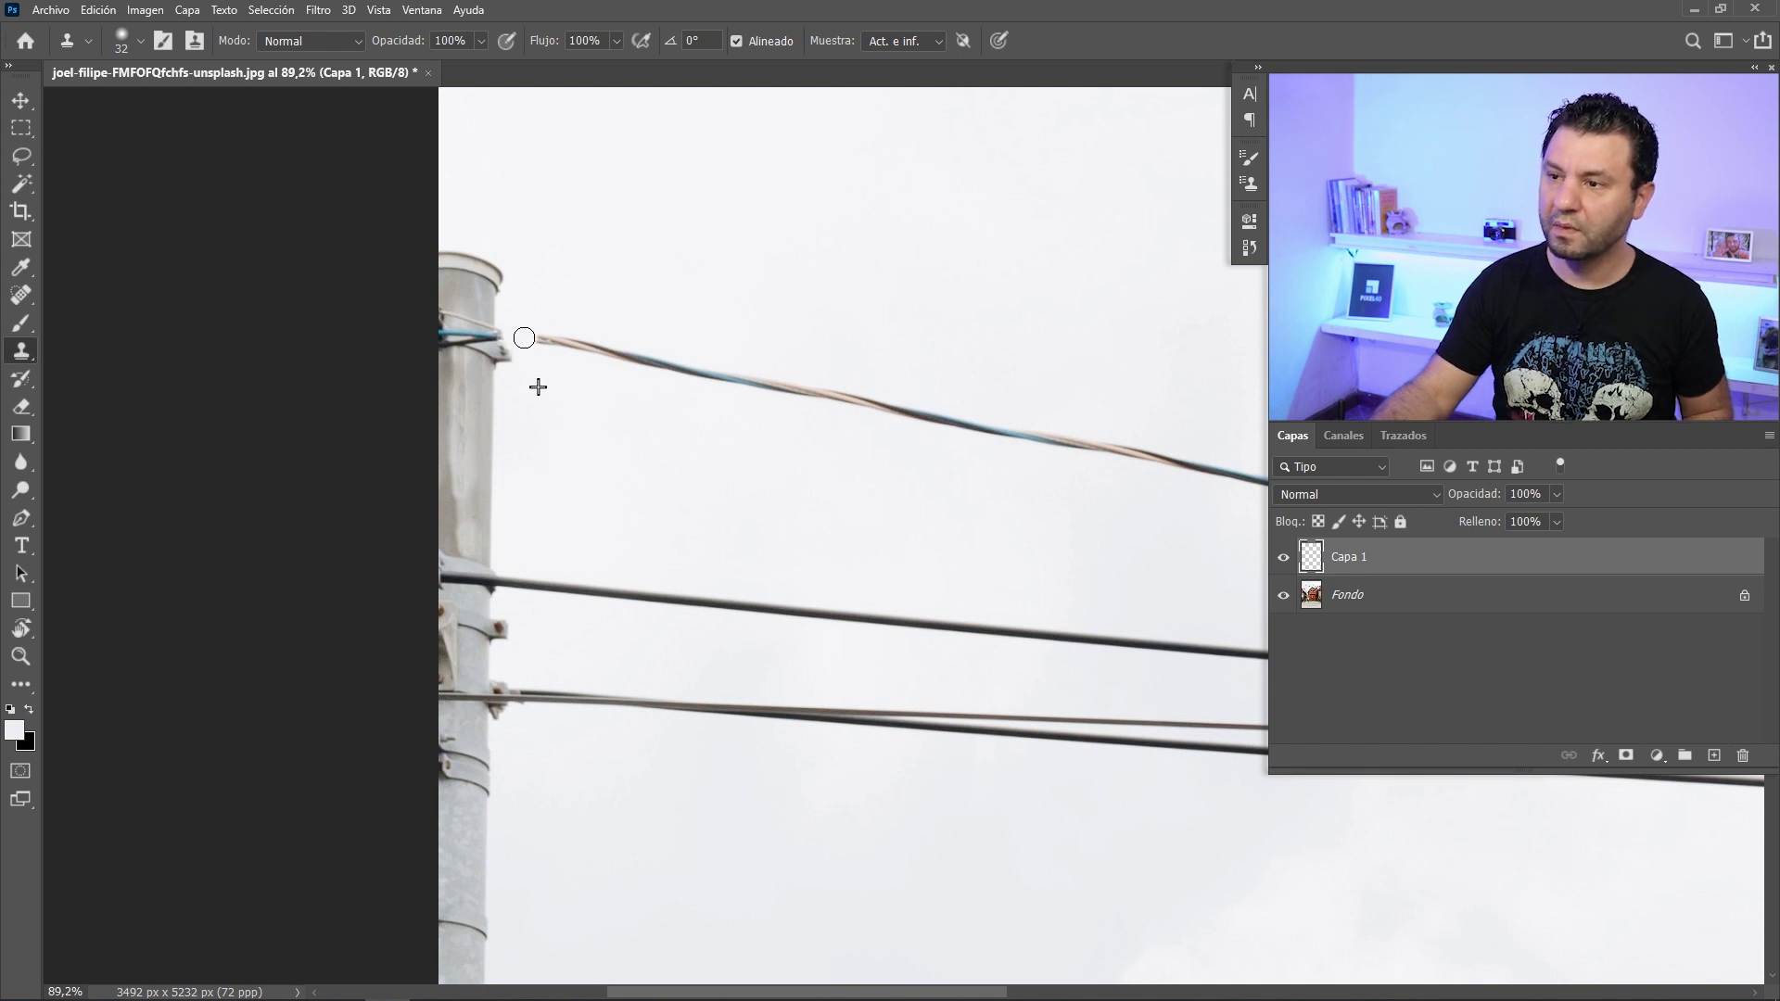
pyautogui.click(20, 295)
pyautogui.moveTo(548, 340)
pyautogui.mouseDown()
pyautogui.moveTo(657, 355)
pyautogui.moveTo(841, 421)
pyautogui.mouseUp()
# Spot-heal more of the top wire toward the chimney, then zoom in to check and back out
pyautogui.scroll(-4, 853, 508)
pyautogui.scroll(-2, 797, 514)
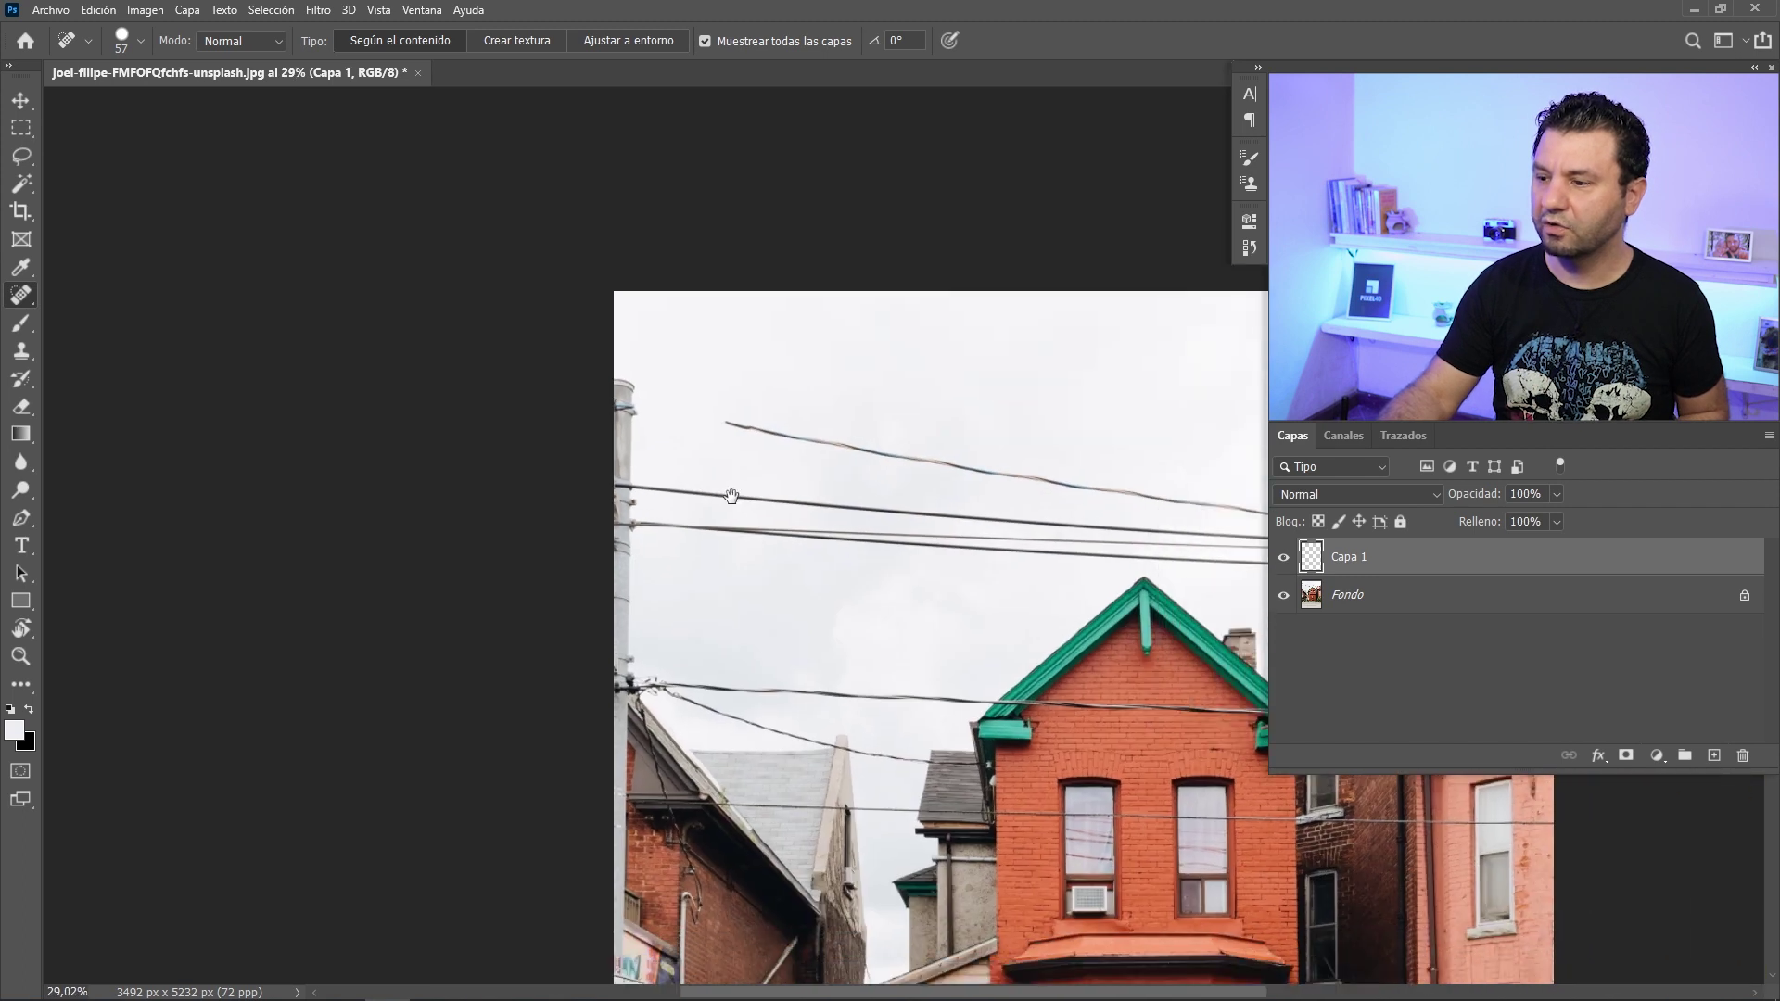
pyautogui.moveTo(648, 452); pyautogui.dragTo(648, 450)
pyautogui.moveTo(877, 628)
pyautogui.mouseDown()
pyautogui.moveTo(917, 623)
pyautogui.moveTo(820, 667)
pyautogui.moveTo(763, 474)
pyautogui.mouseUp()
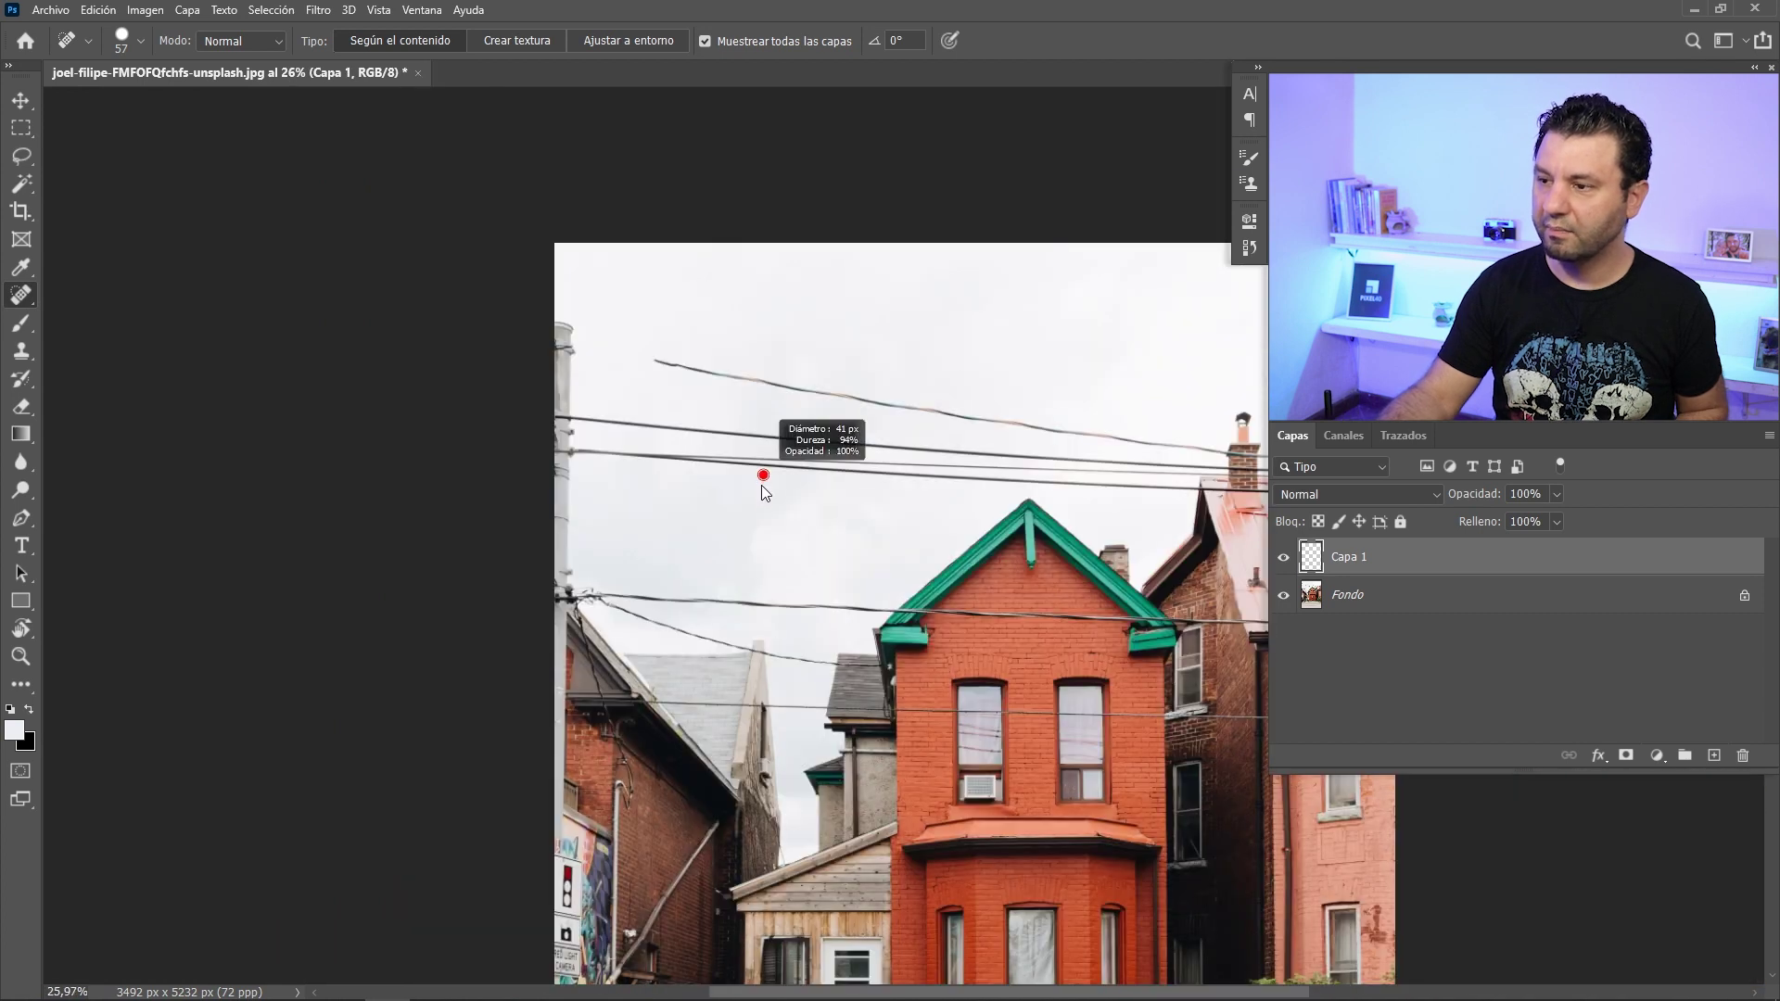
pyautogui.moveTo(824, 485); pyautogui.dragTo(660, 500)
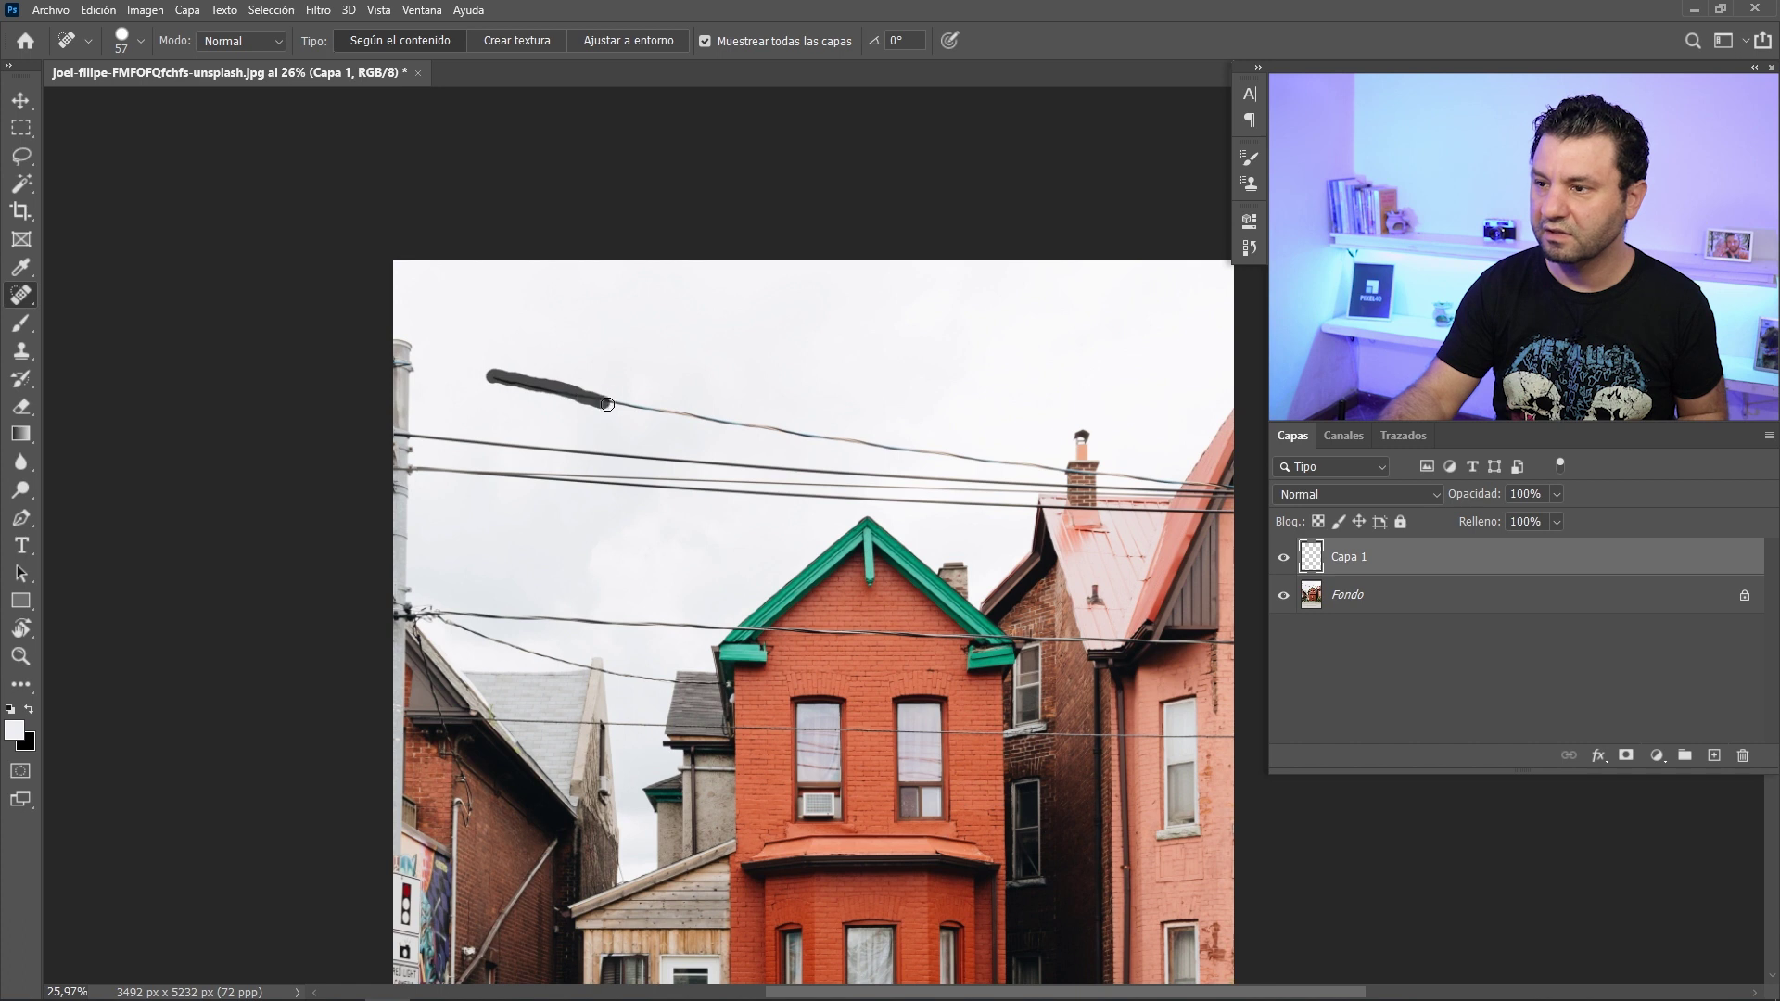
pyautogui.moveTo(729, 420); pyautogui.dragTo(807, 434)
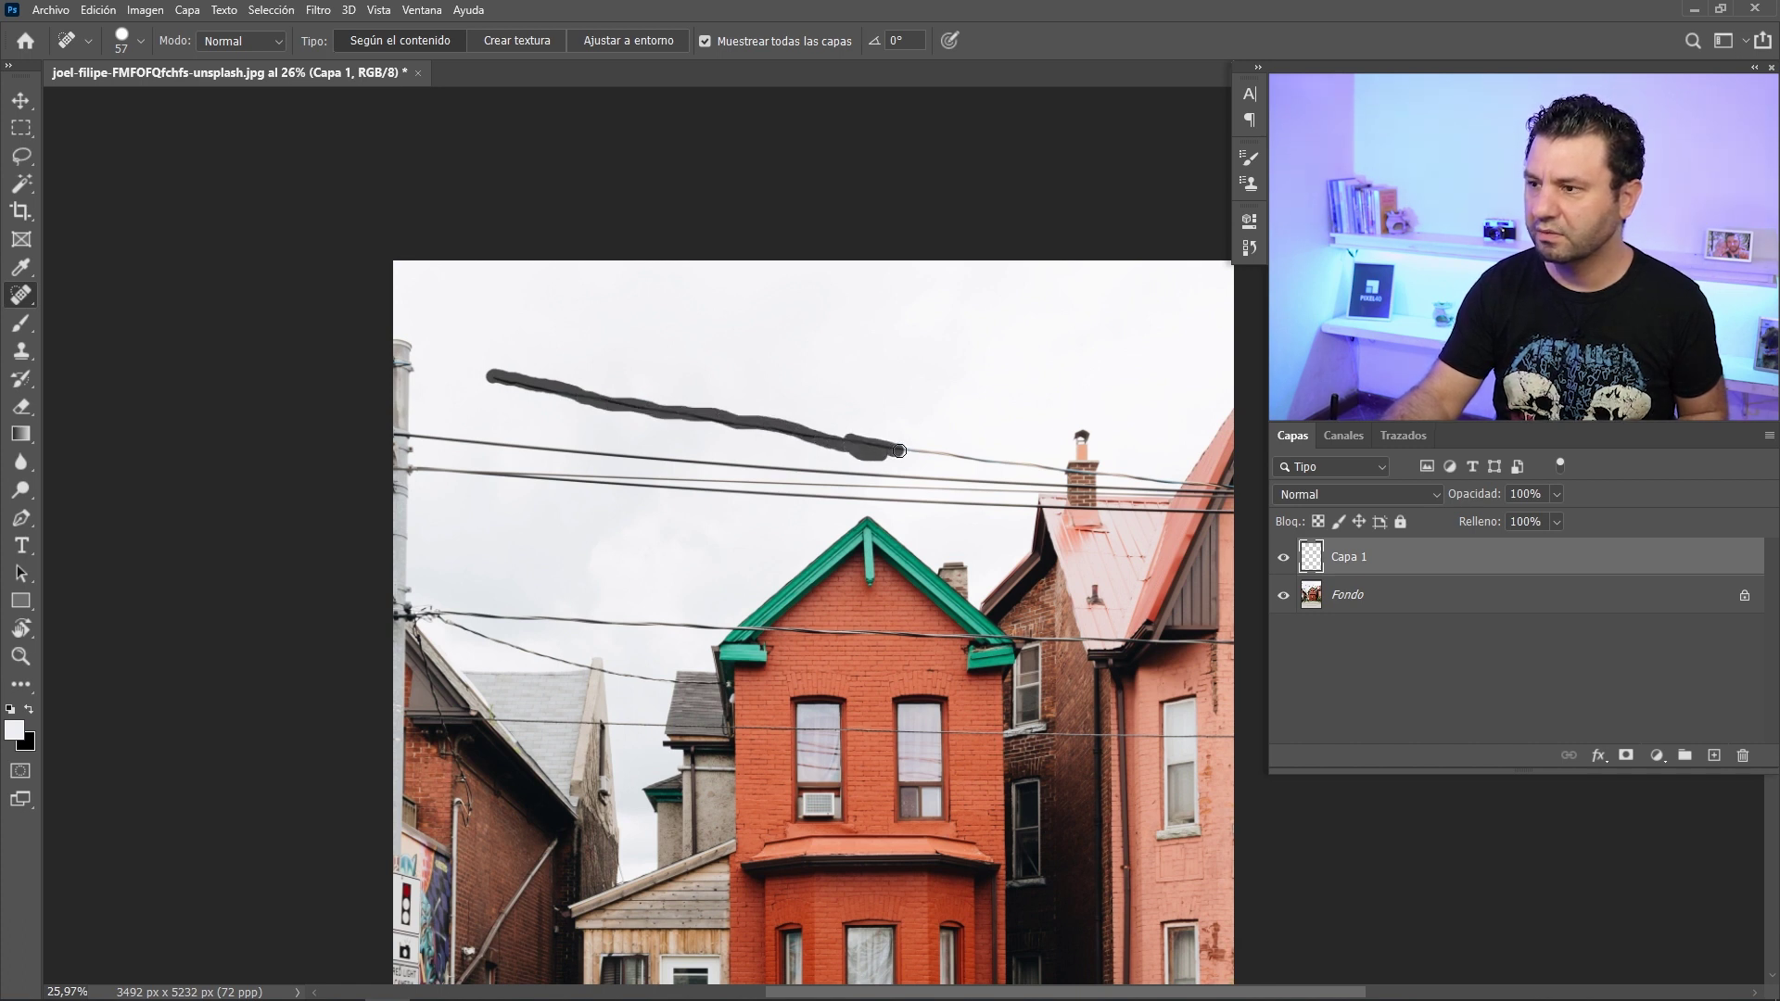
pyautogui.moveTo(962, 458); pyautogui.dragTo(1183, 483)
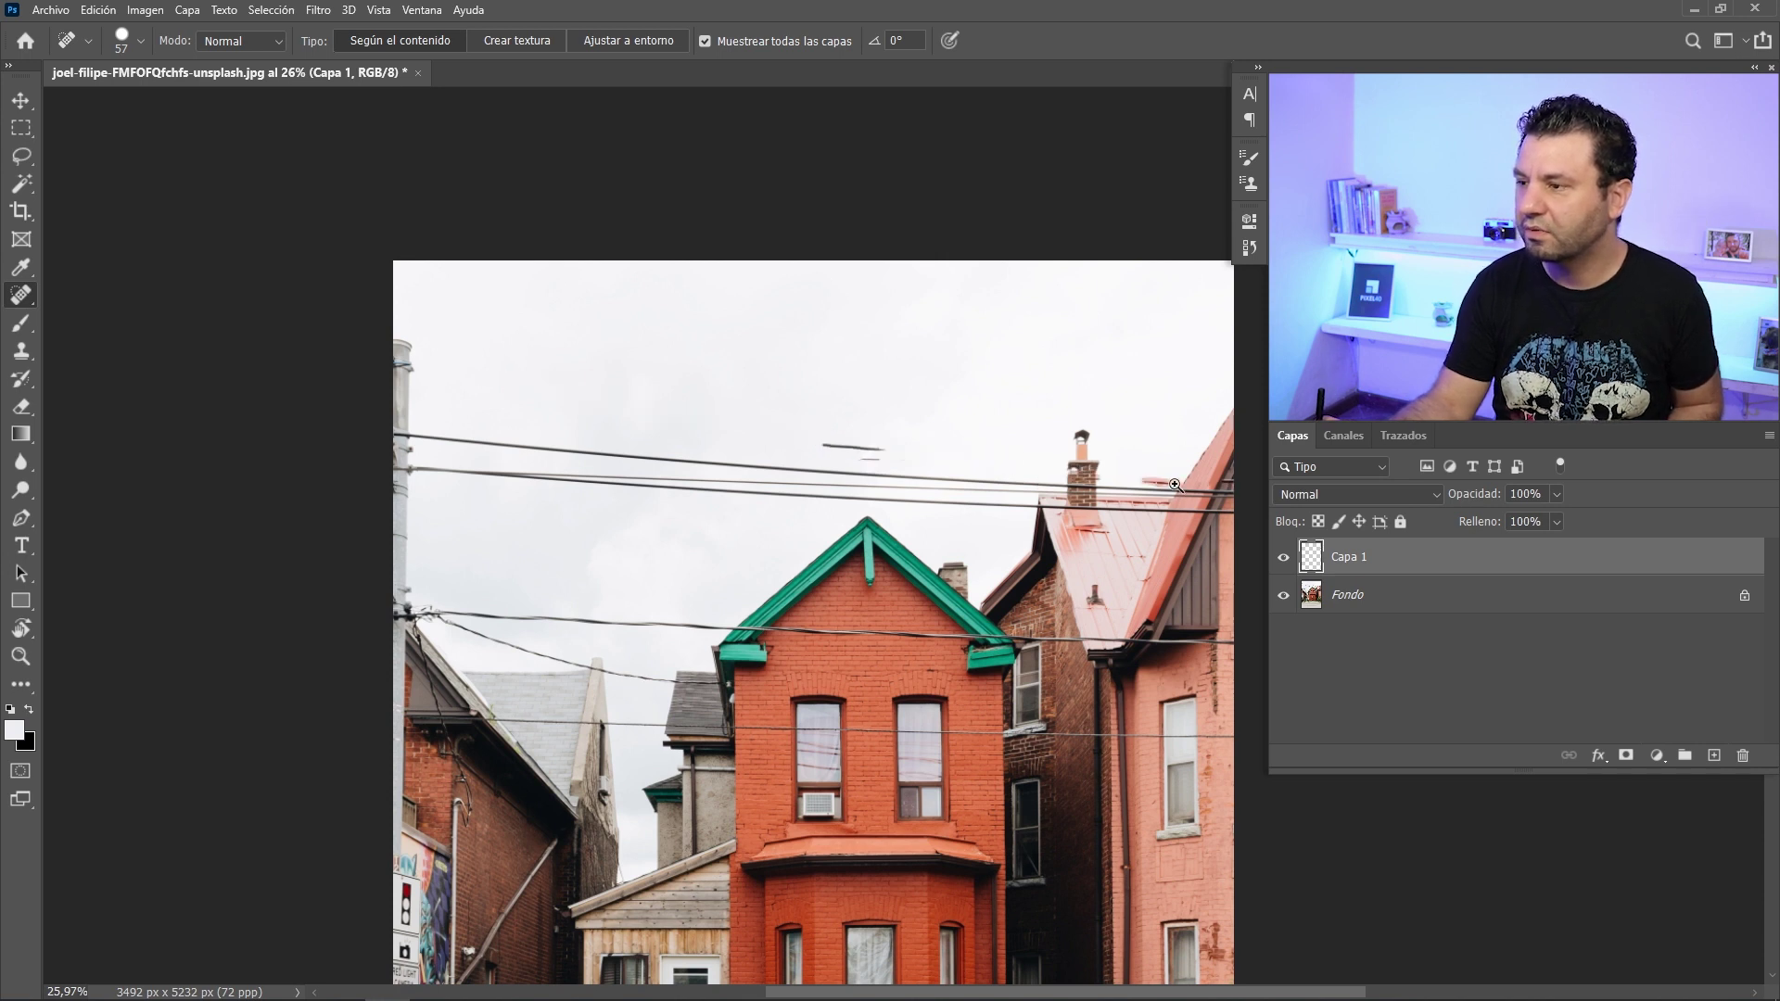
pyautogui.scroll(5, 1182, 492)
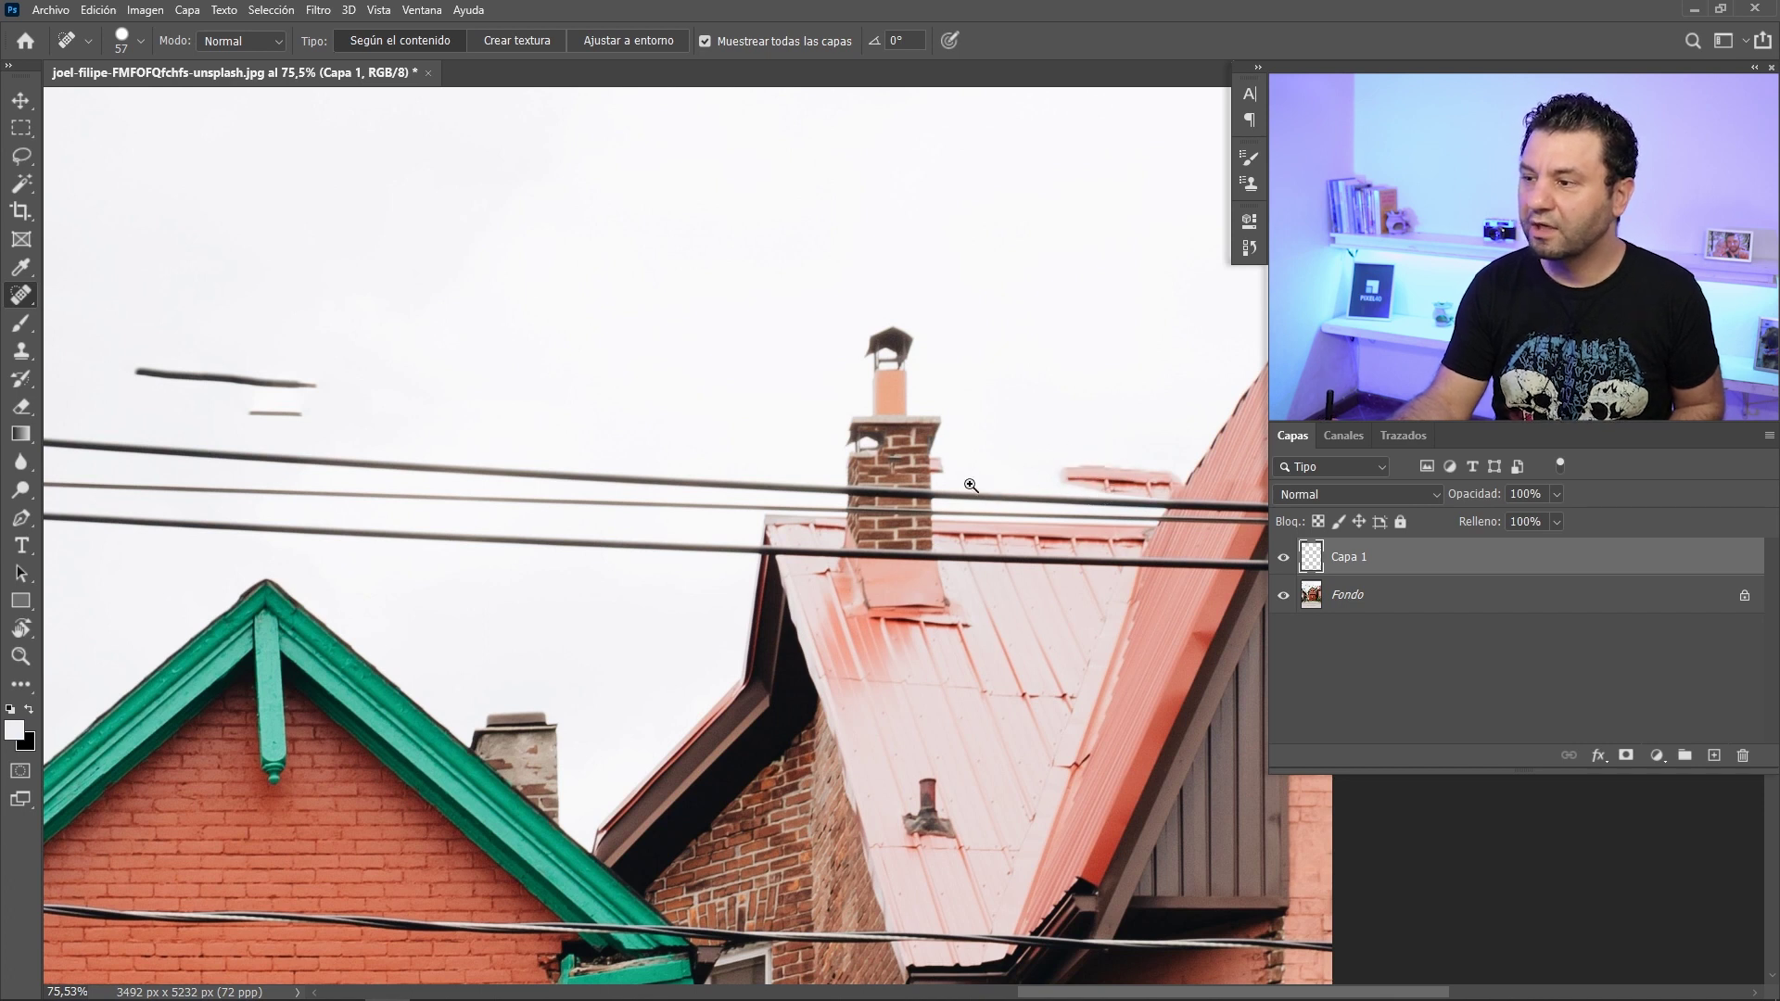
pyautogui.scroll(-4, 971, 487)
pyautogui.scroll(-2, 927, 510)
pyautogui.scroll(-1, 792, 548)
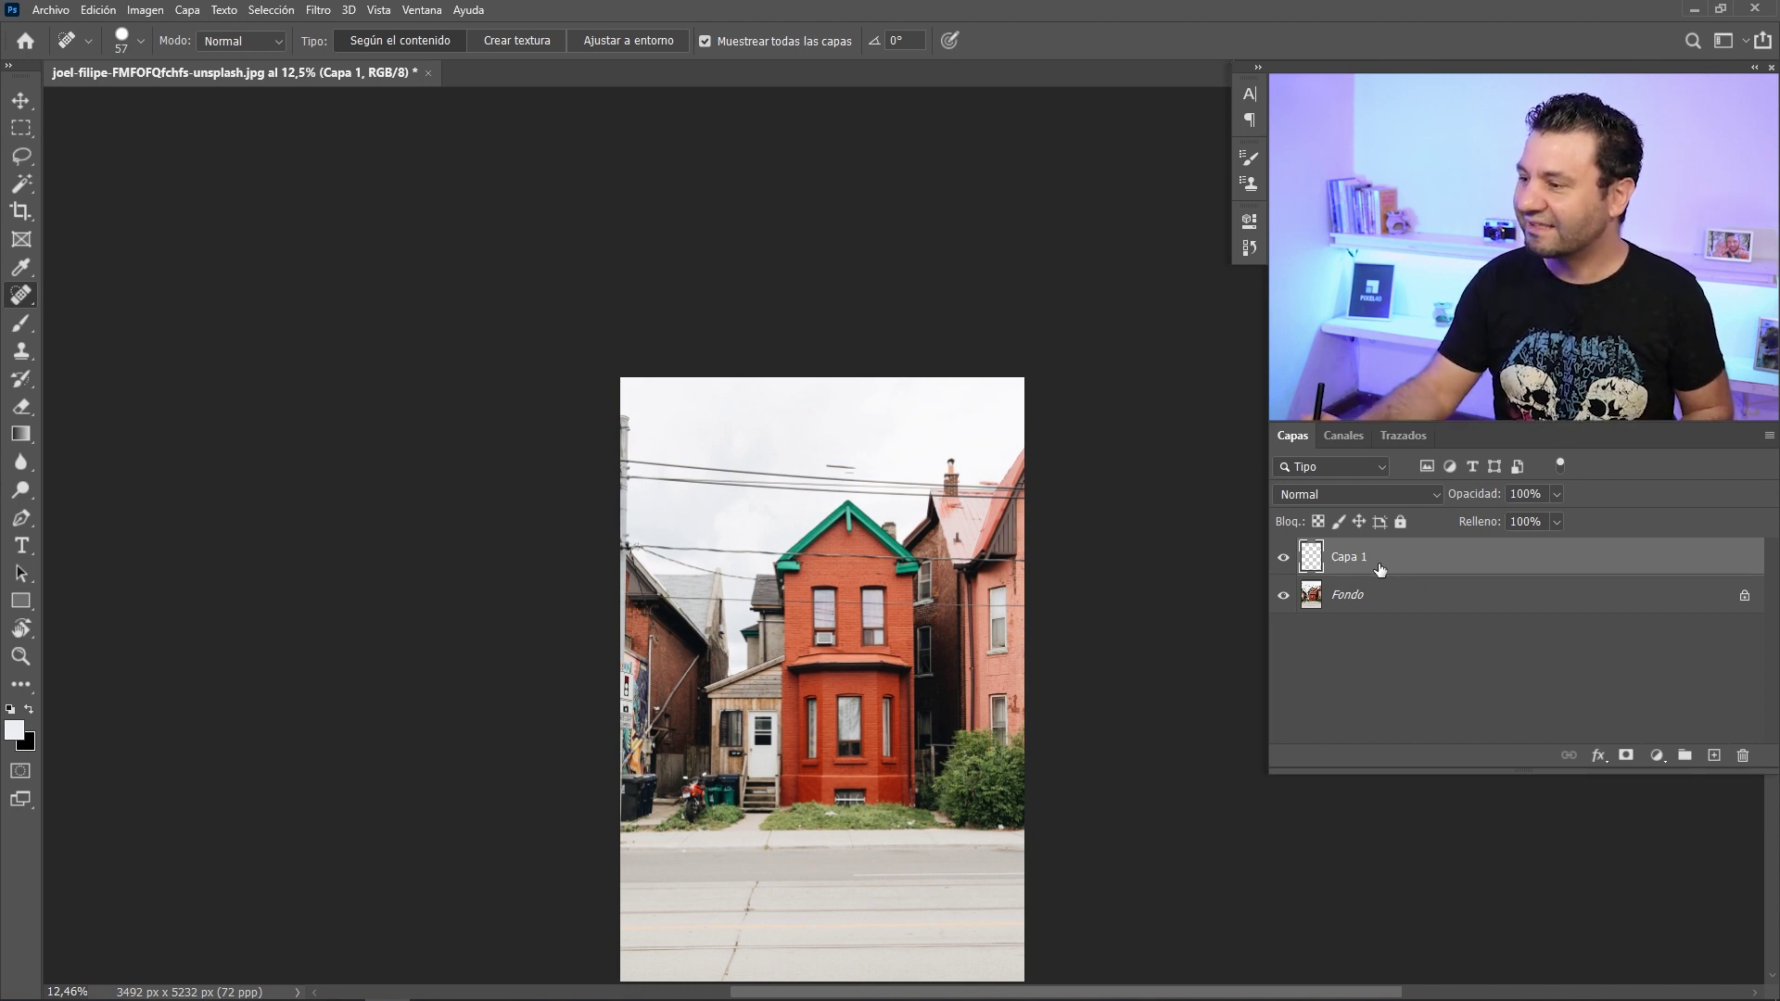
# Delete Capa 1, add a fresh empty layer and pick the Brush tool, zoomed out to the whole image
pyautogui.moveTo(1362, 556); pyautogui.dragTo(1742, 754)
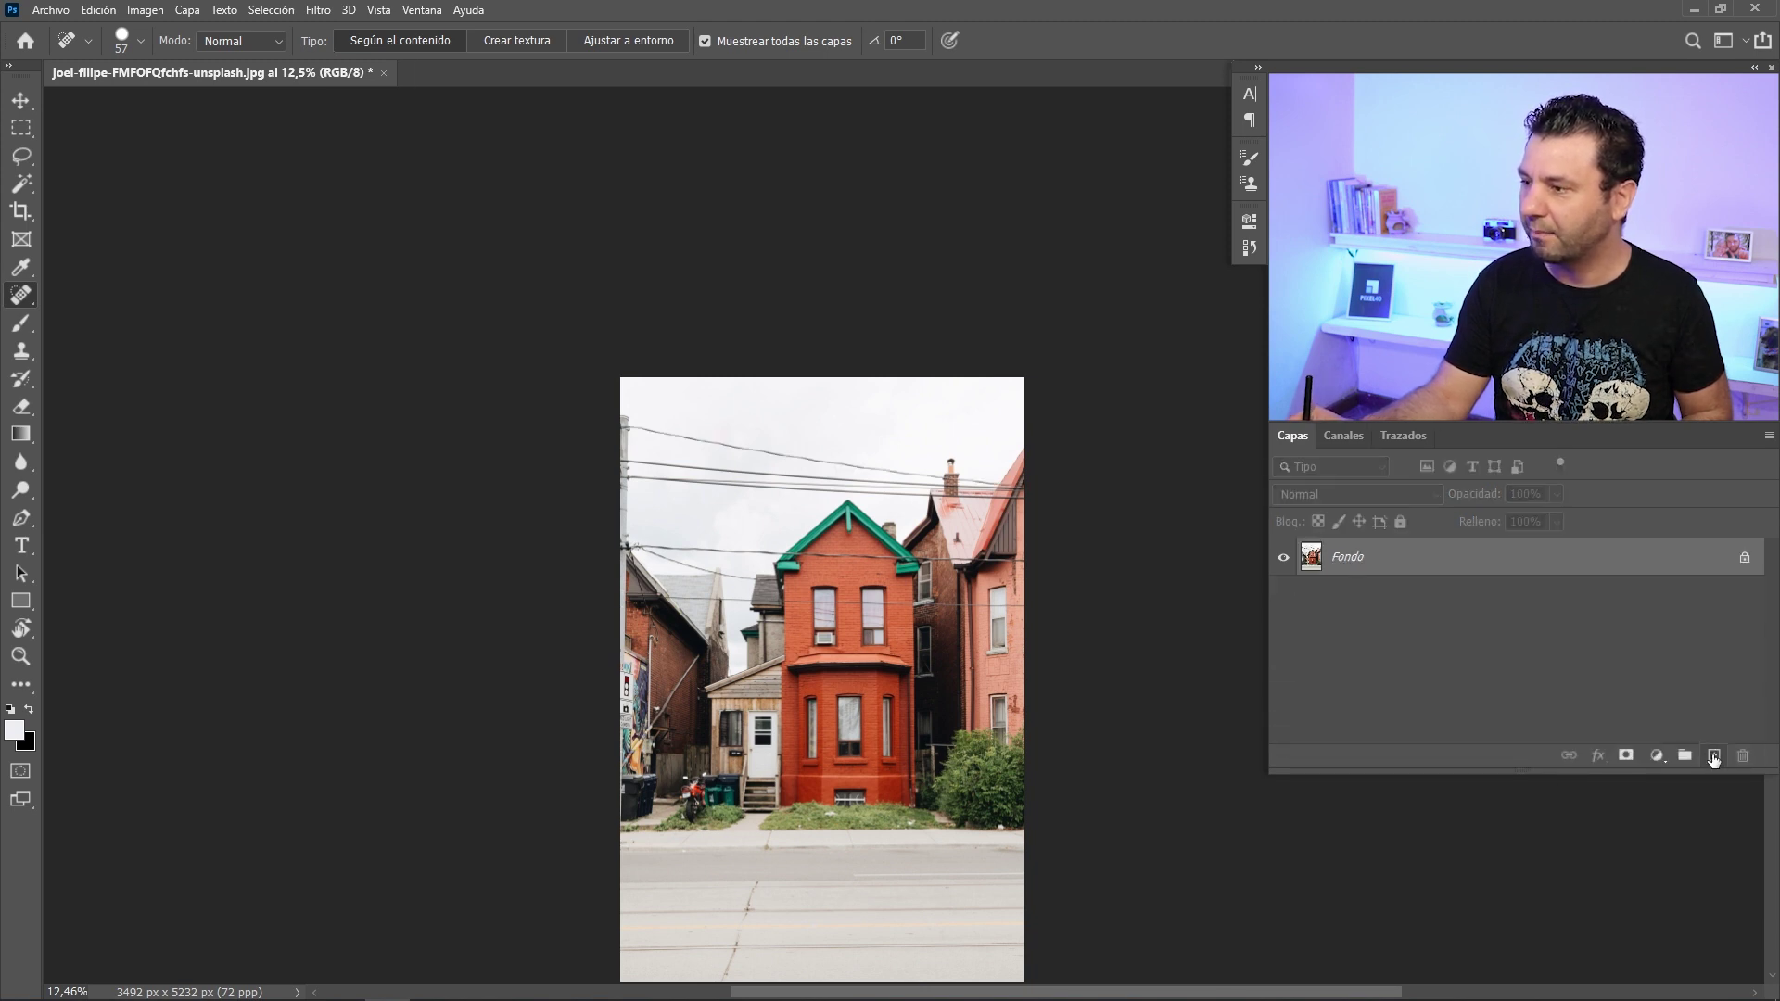
pyautogui.click(1714, 756)
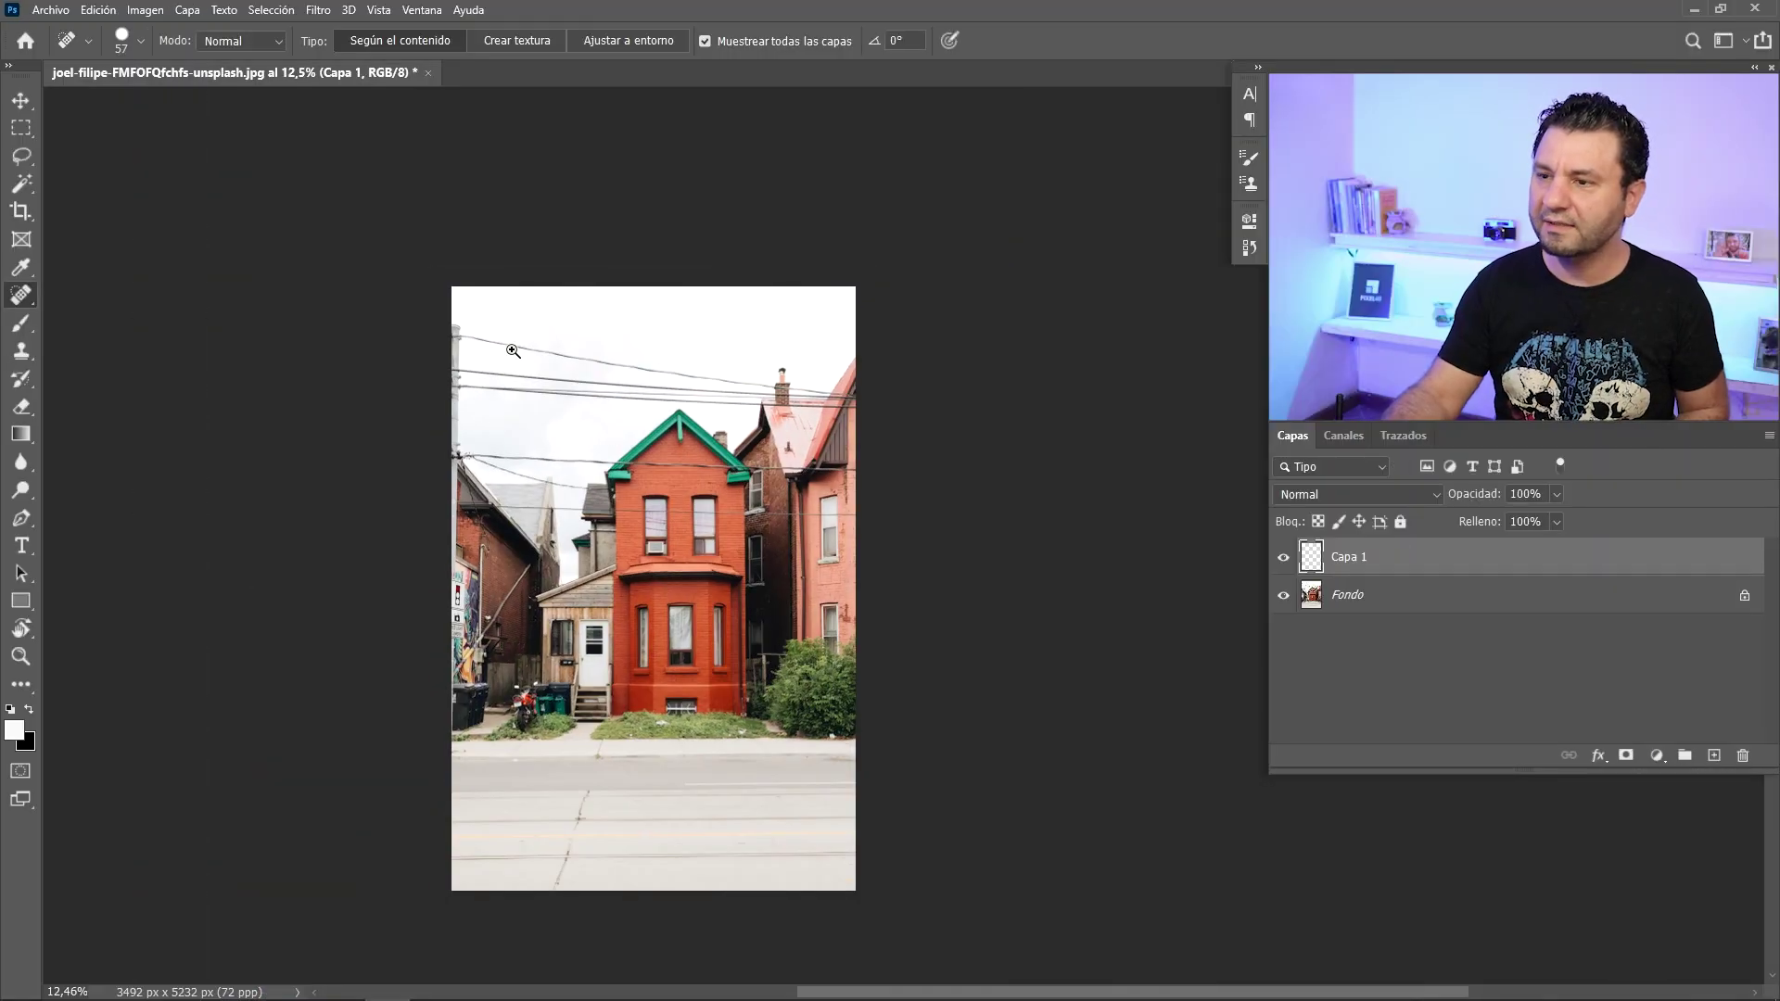
pyautogui.scroll(5, 513, 351)
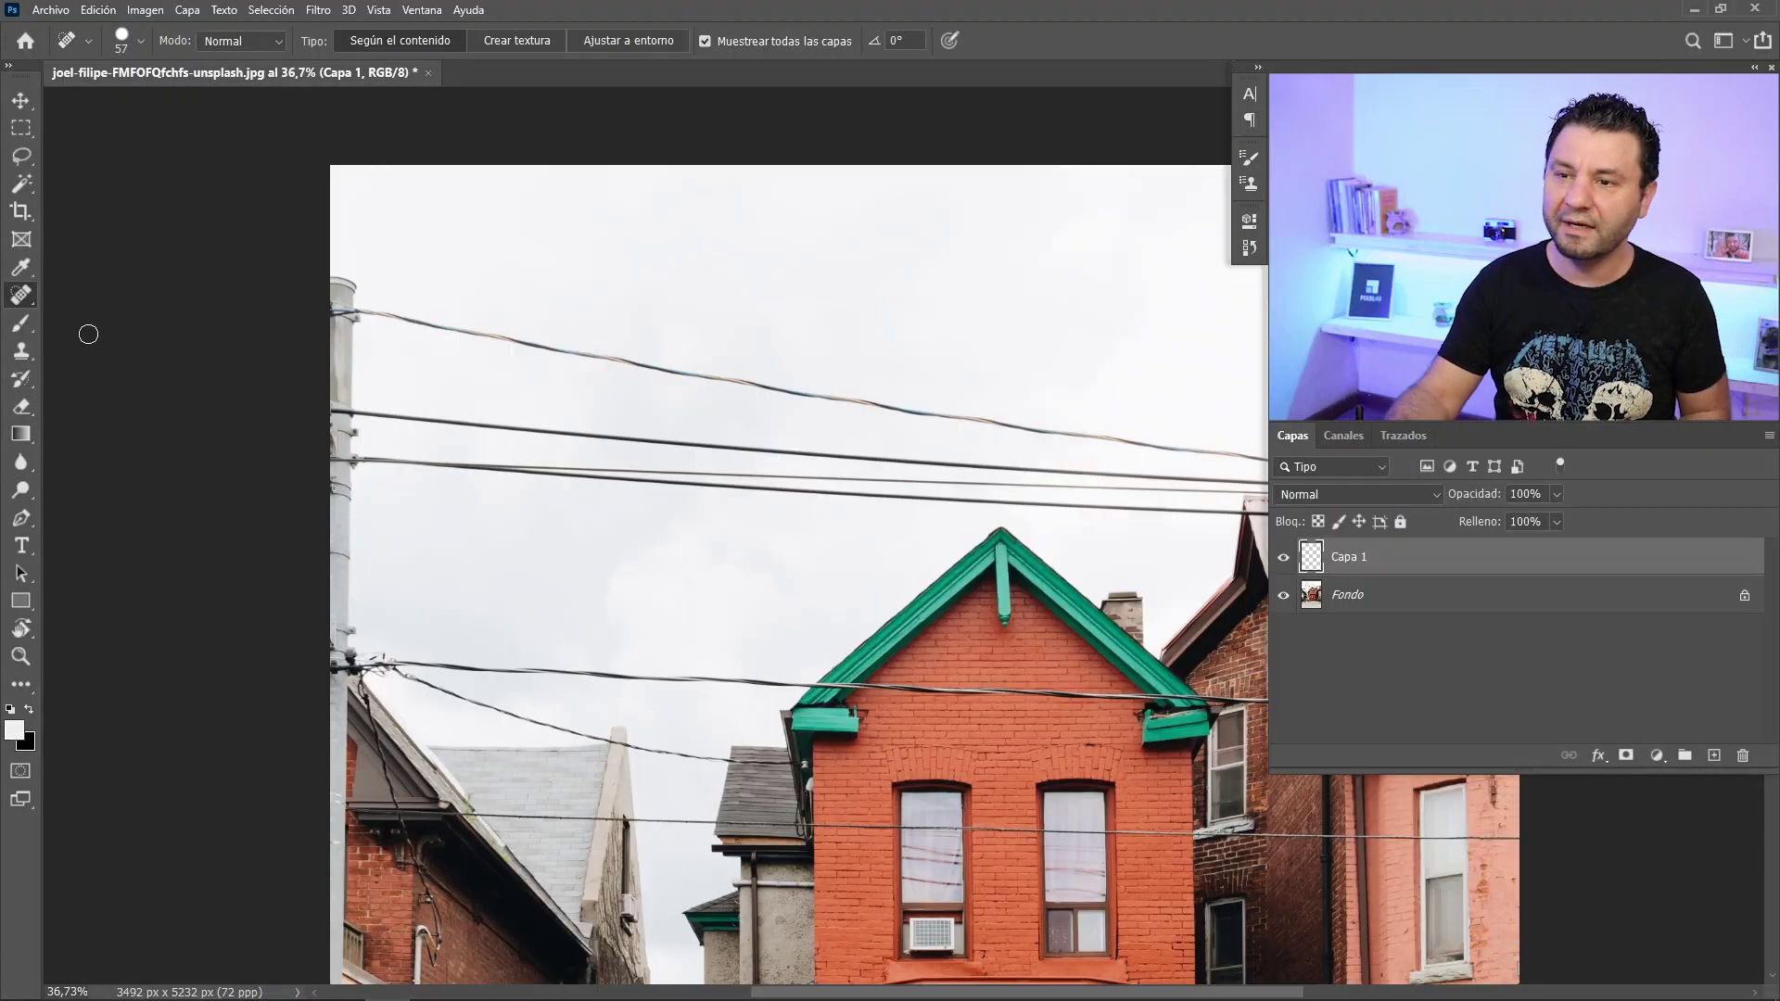
pyautogui.click(21, 324)
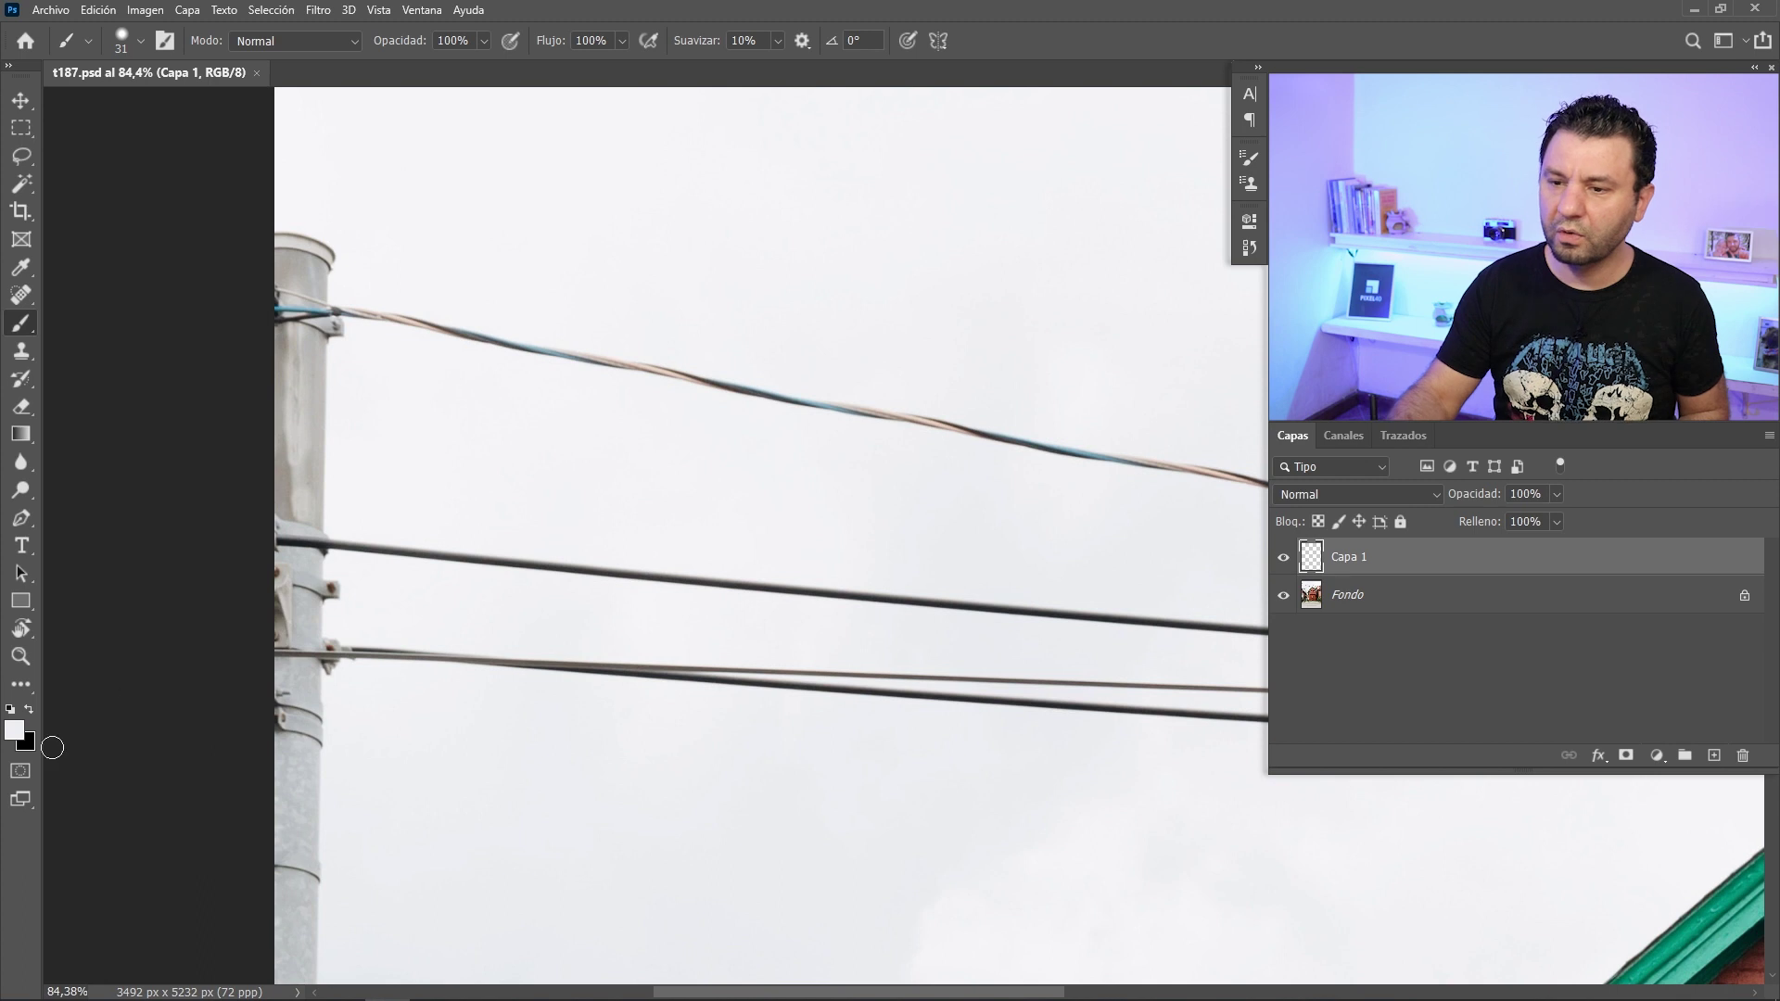
pyautogui.scroll(-2, 621, 602)
pyautogui.scroll(-2, 690, 567)
pyautogui.scroll(-2, 567, 297)
pyautogui.scroll(-1, 677, 385)
pyautogui.scroll(-2, 678, 386)
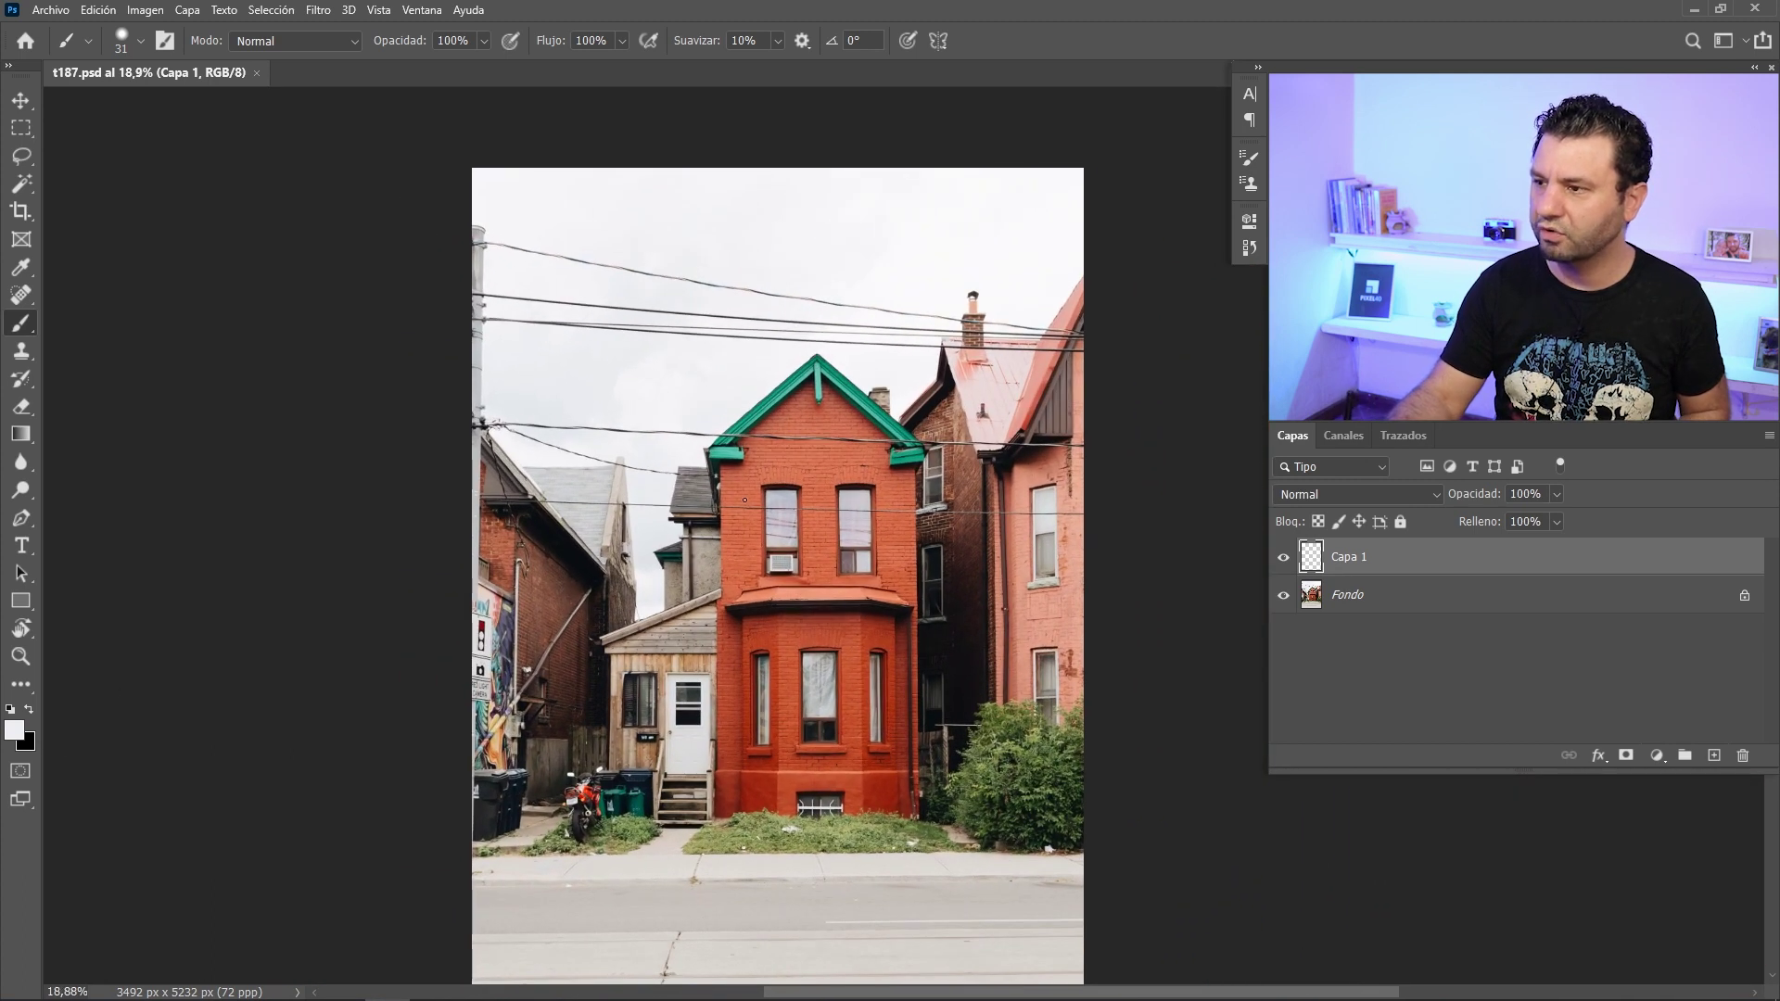
# Set the foreground colour to bright blue and test a brush stroke, then undo it
pyautogui.click(13, 730)
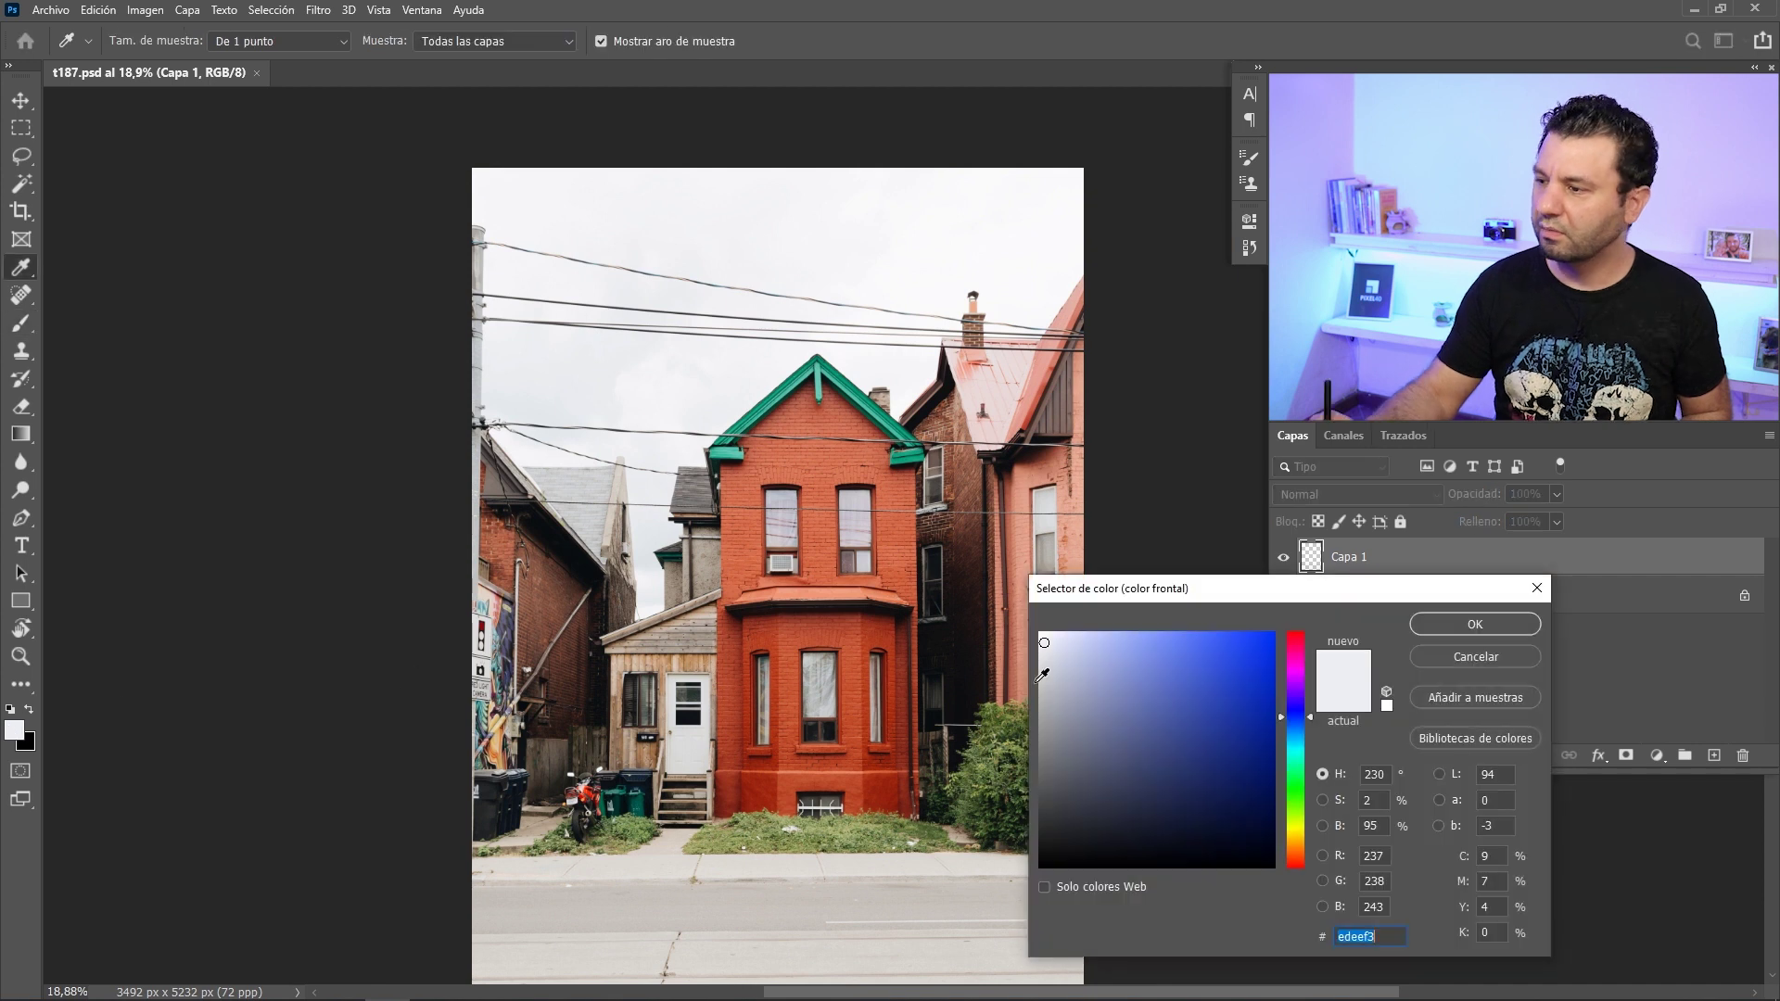
pyautogui.moveTo(1222, 655); pyautogui.dragTo(1269, 621)
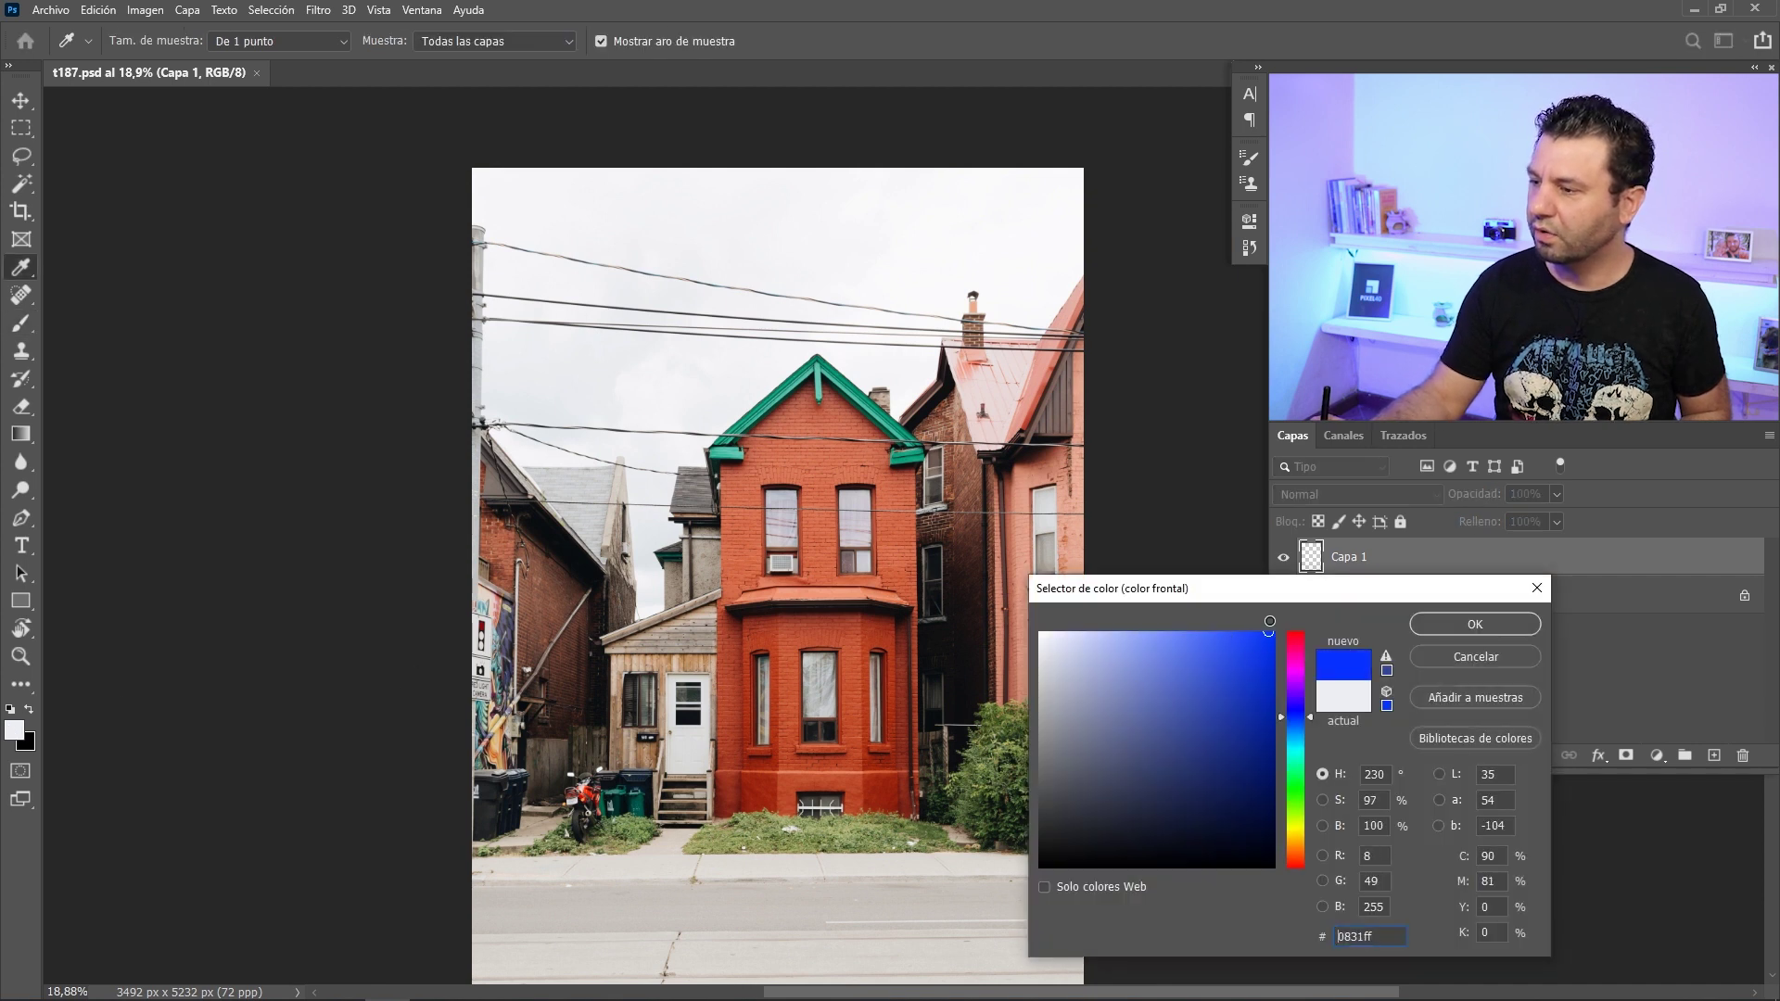
pyautogui.click(1460, 624)
pyautogui.press('b')
pyautogui.moveTo(654, 663); pyautogui.dragTo(1083, 408)
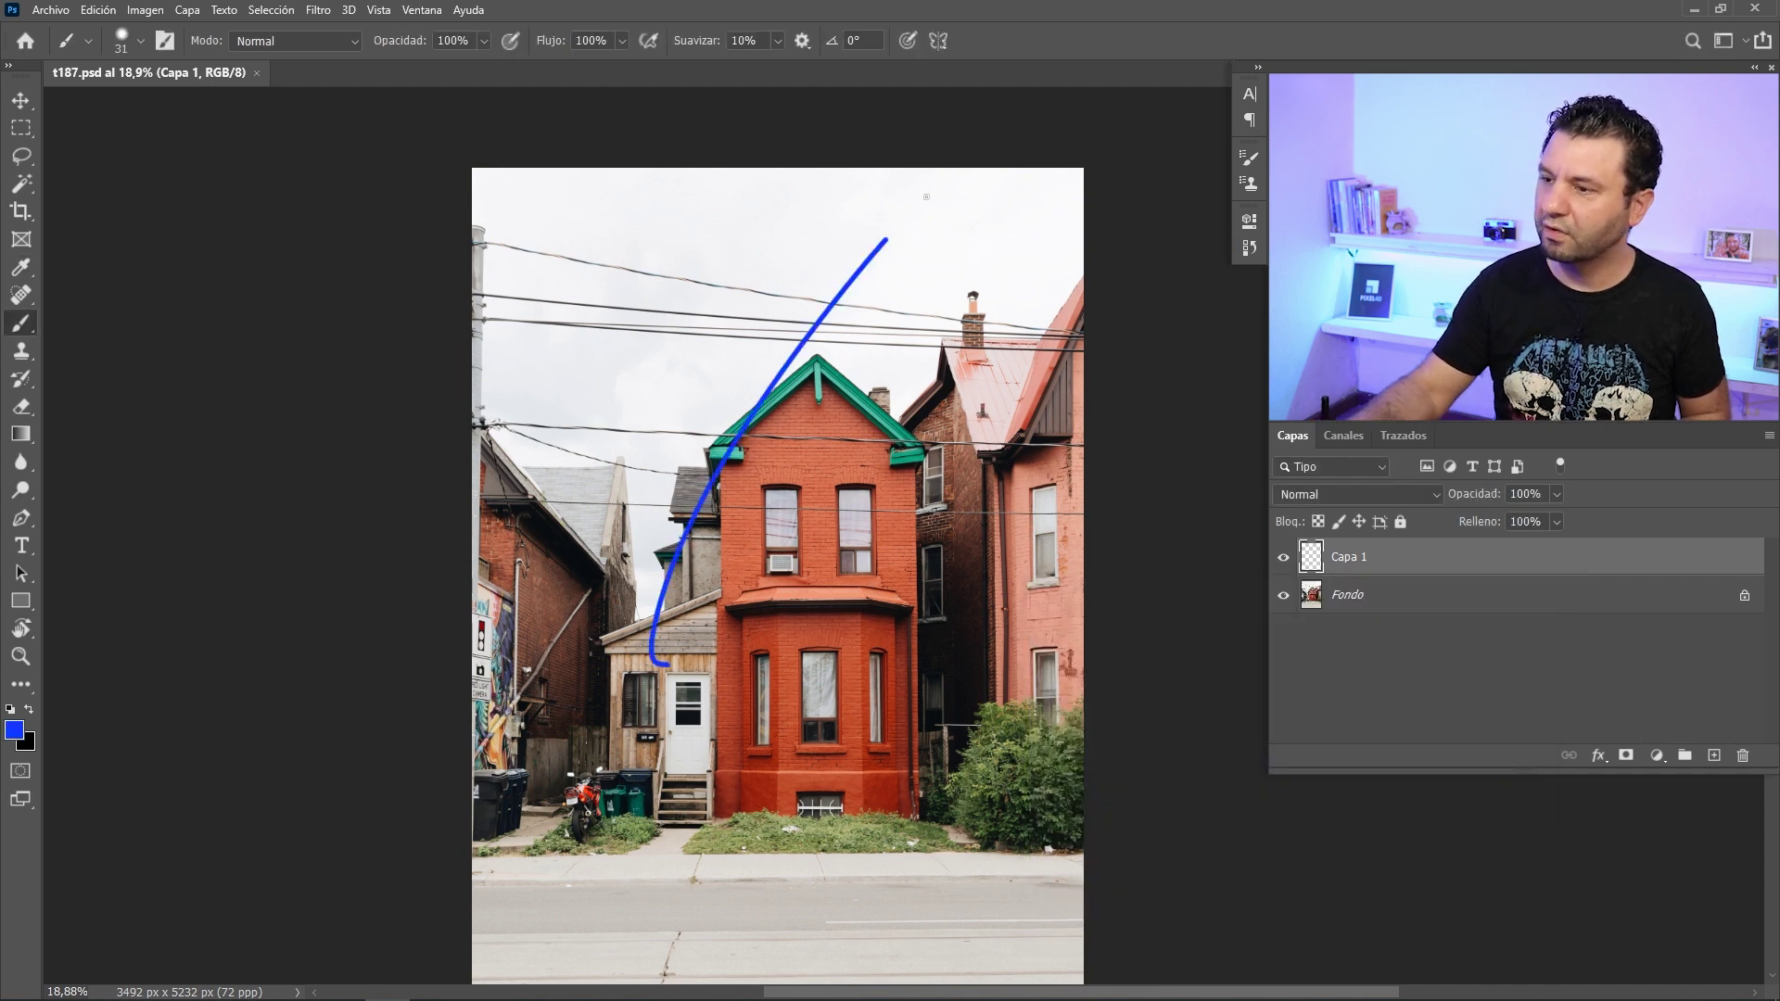
pyautogui.hotkey('ctrl', 'z')
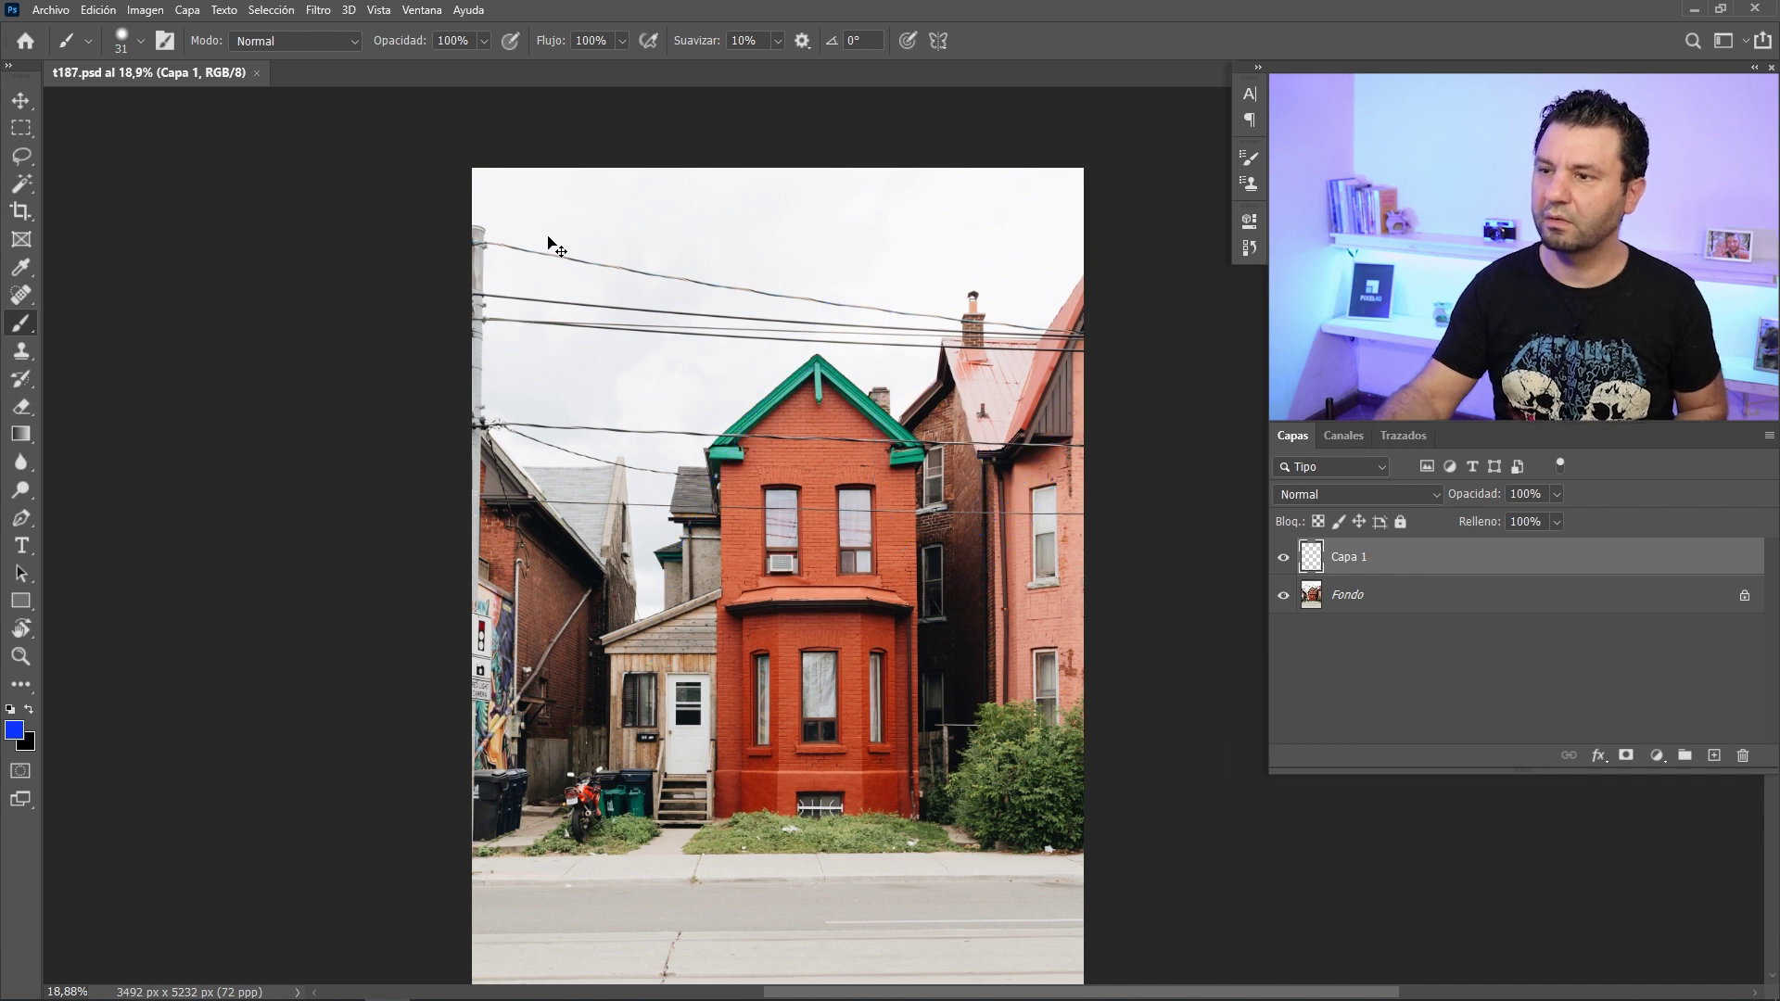
pyautogui.scroll(5, 573, 257)
# Choose the soft round general brush with hardness near 50% and trace the top cable in blue
pyautogui.rightClick(583, 242)
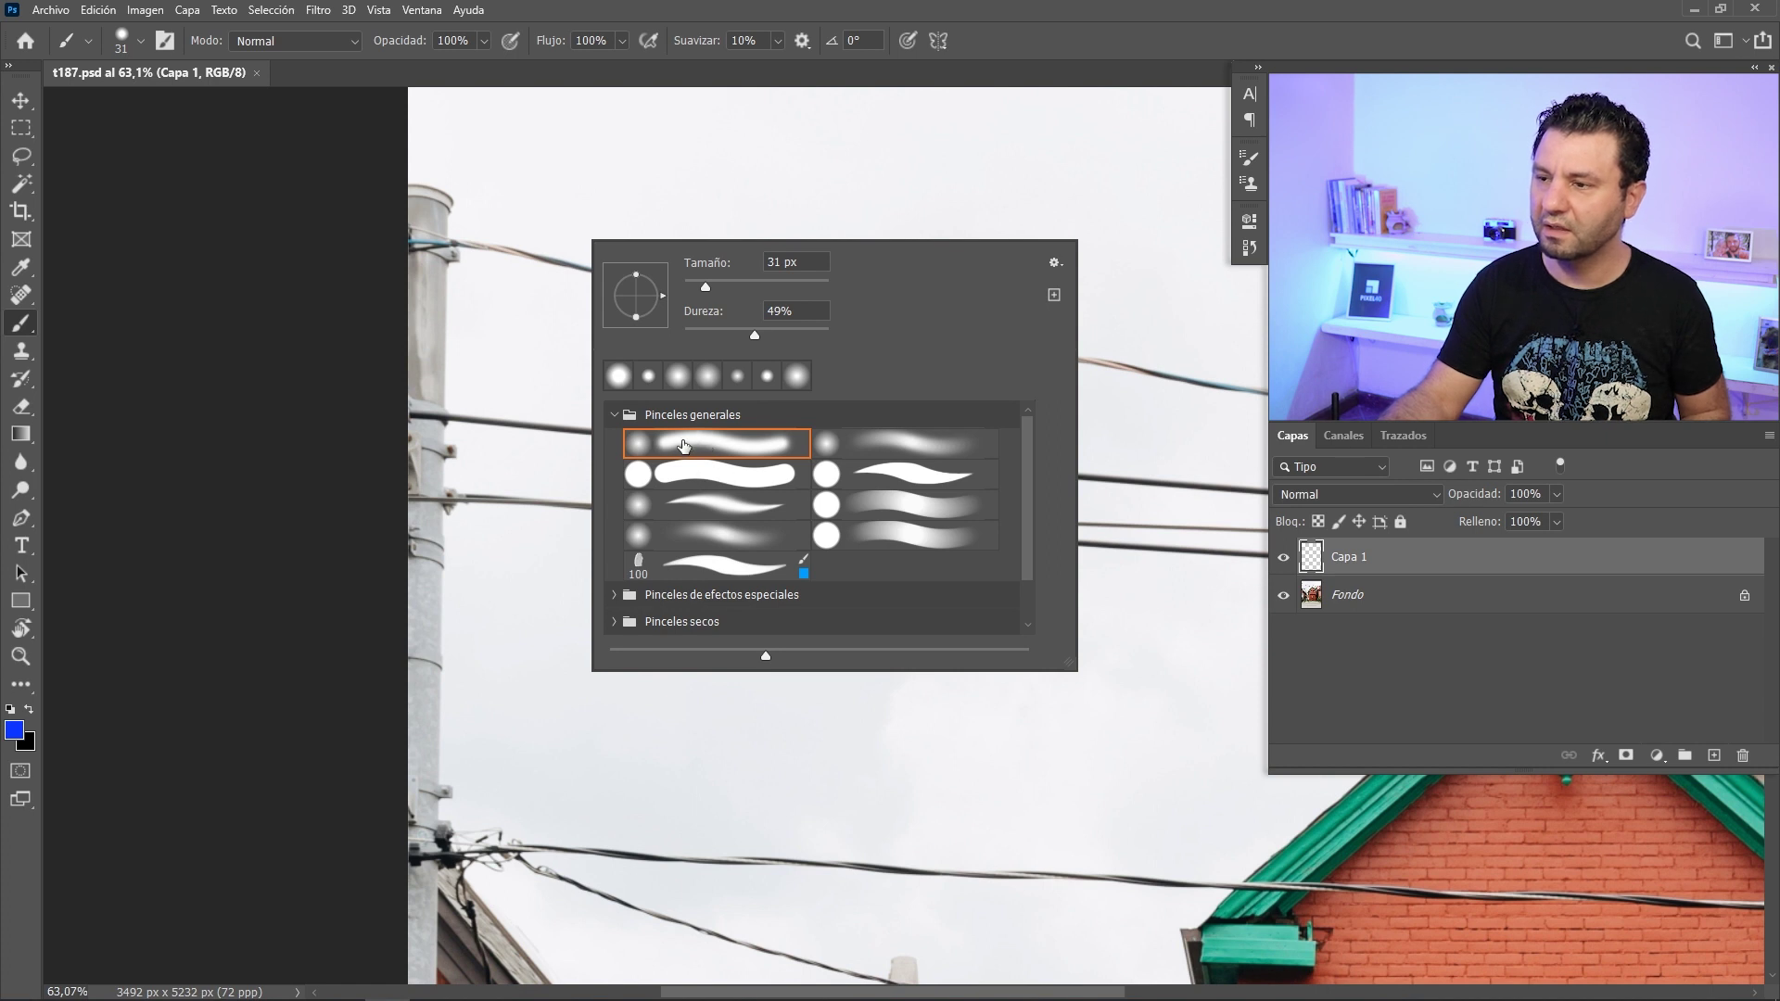
pyautogui.click(694, 445)
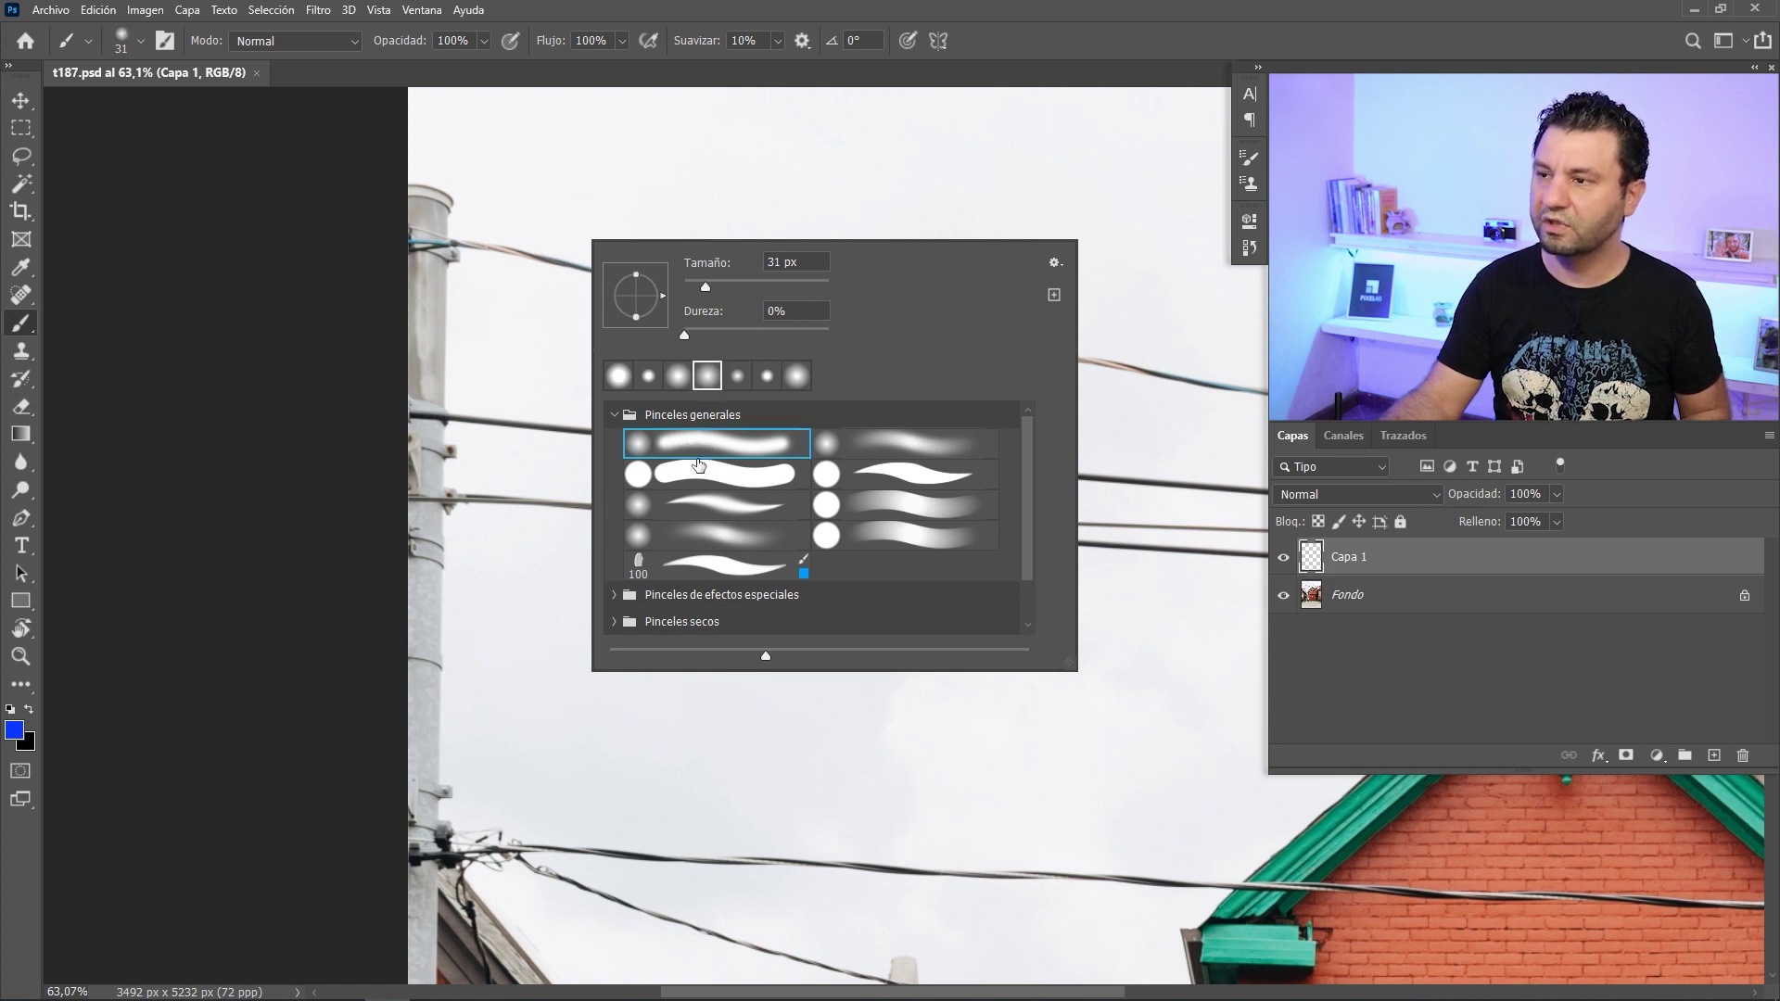
pyautogui.click(744, 332)
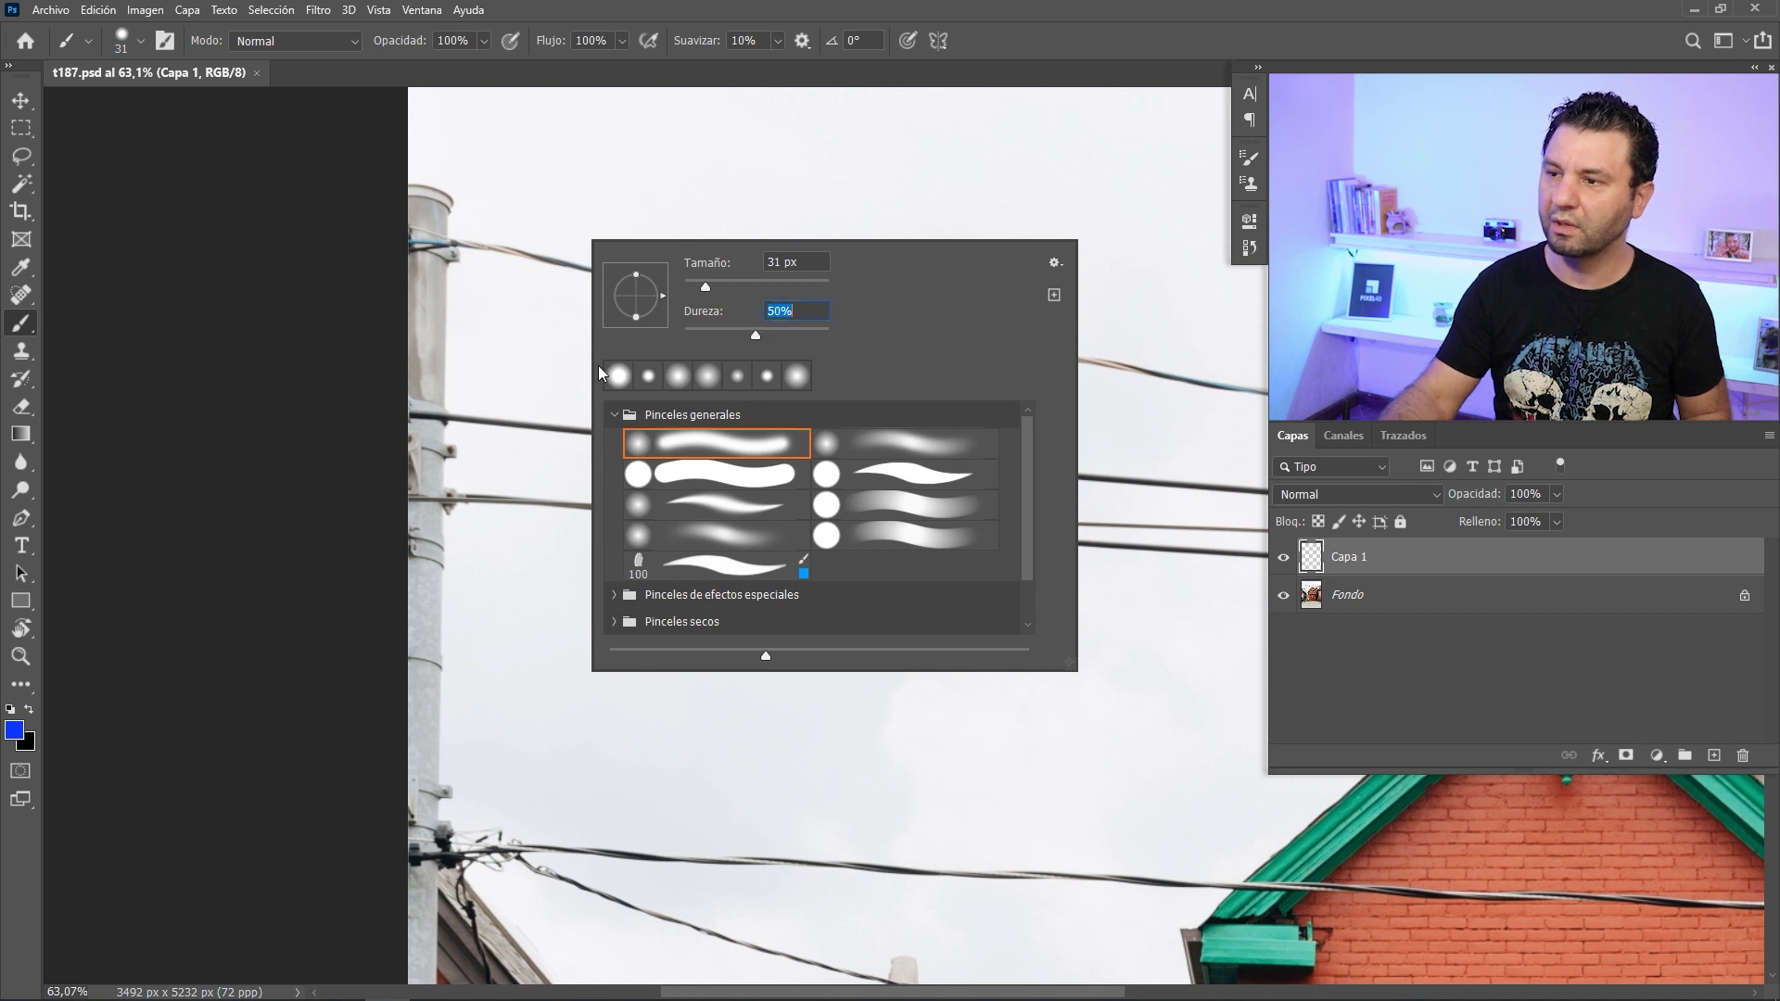
pyautogui.moveTo(501, 246); pyautogui.dragTo(643, 283)
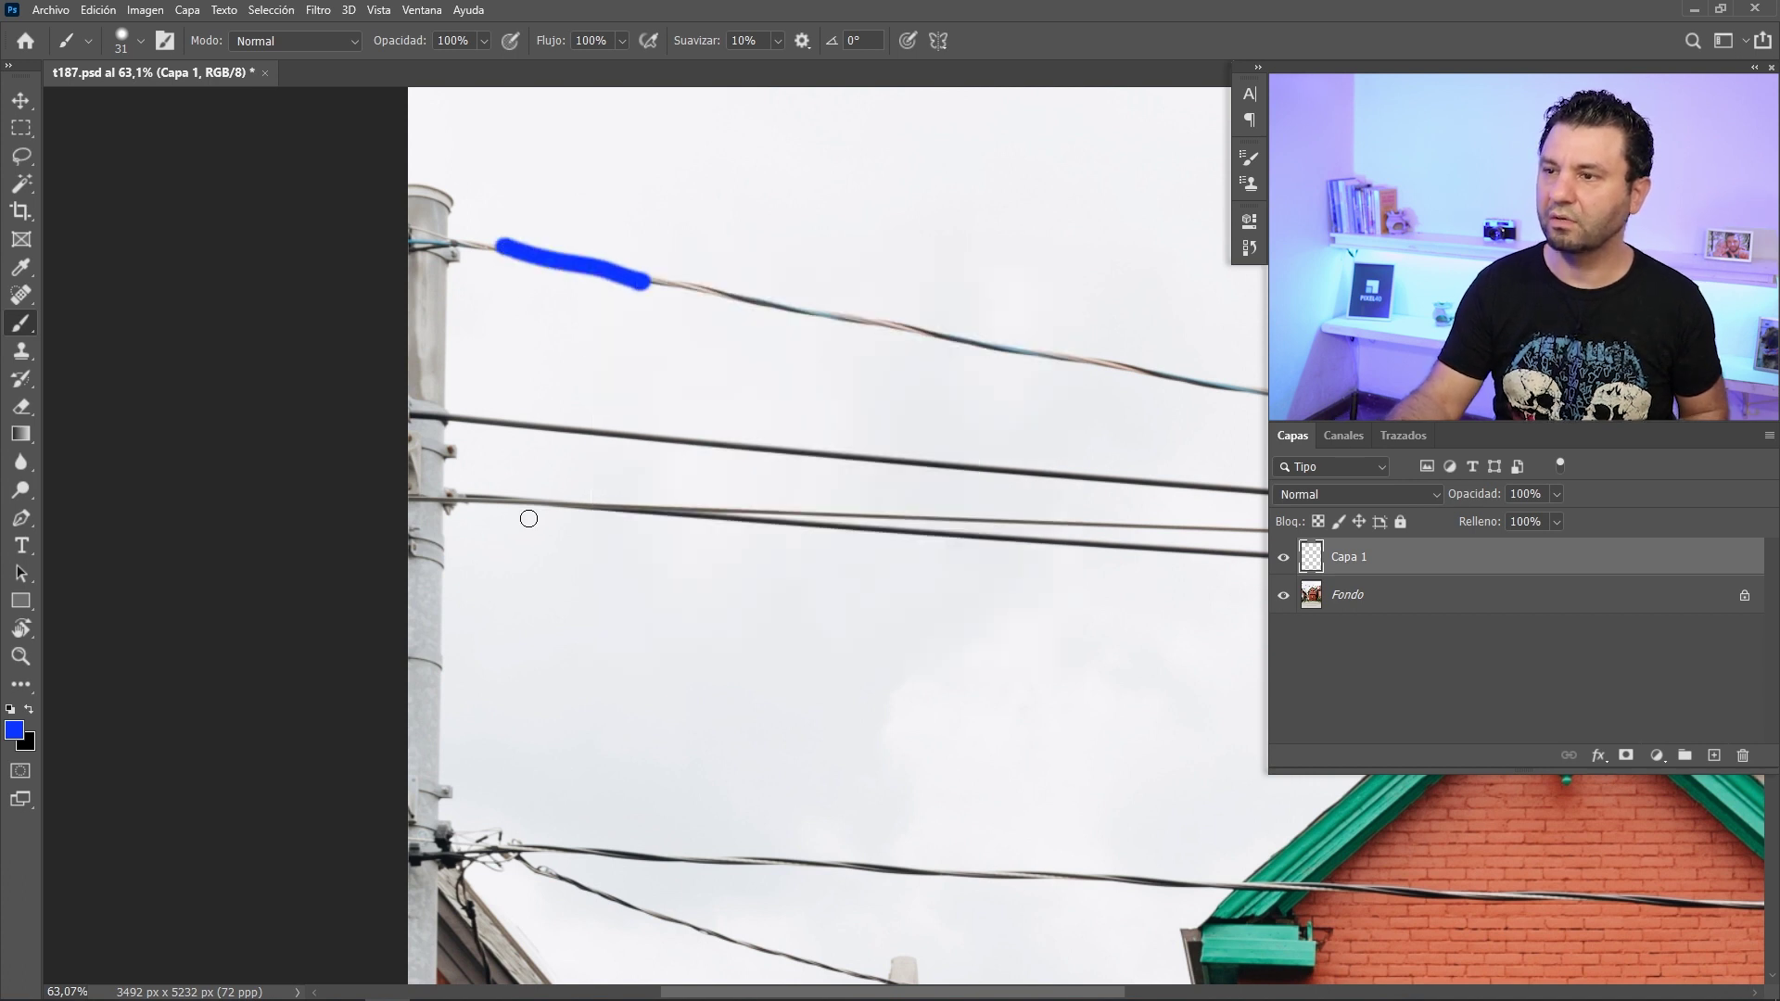
# Undo the first stroke and repaint blue along the top cable from the pole far across the sky
pyautogui.hotkey('ctrl', 'z')
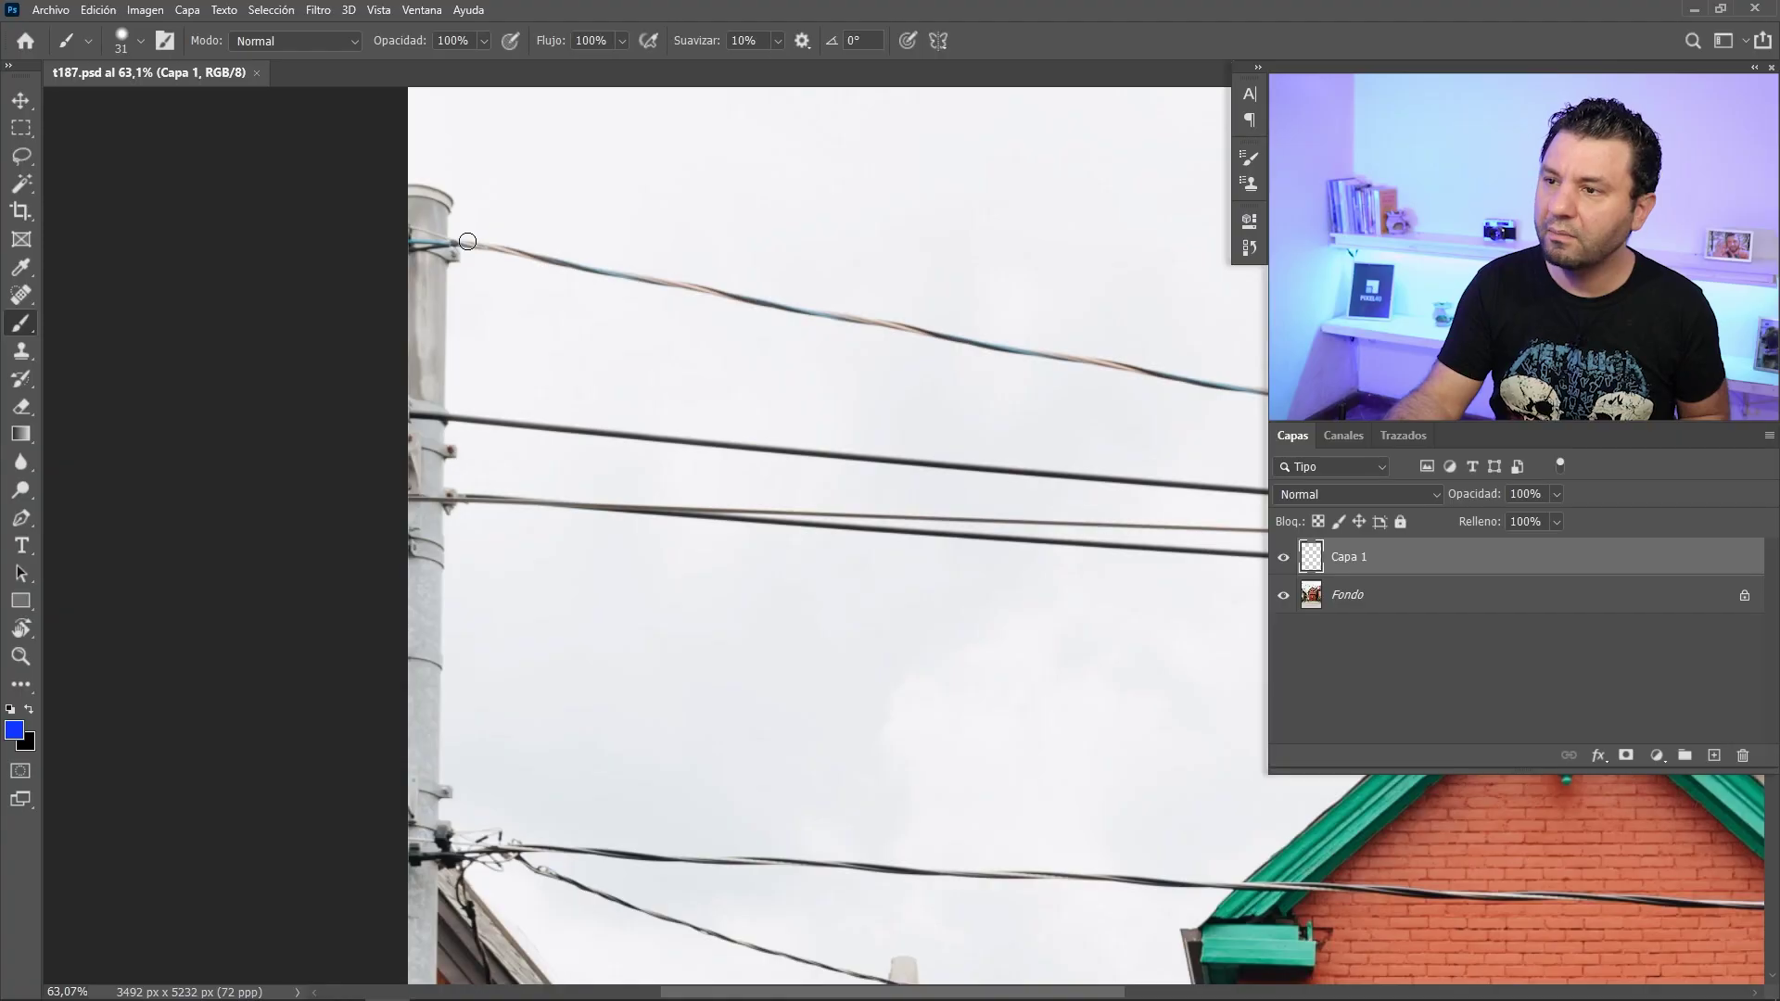
pyautogui.moveTo(458, 241); pyautogui.dragTo(492, 246)
pyautogui.moveTo(564, 260); pyautogui.dragTo(693, 292)
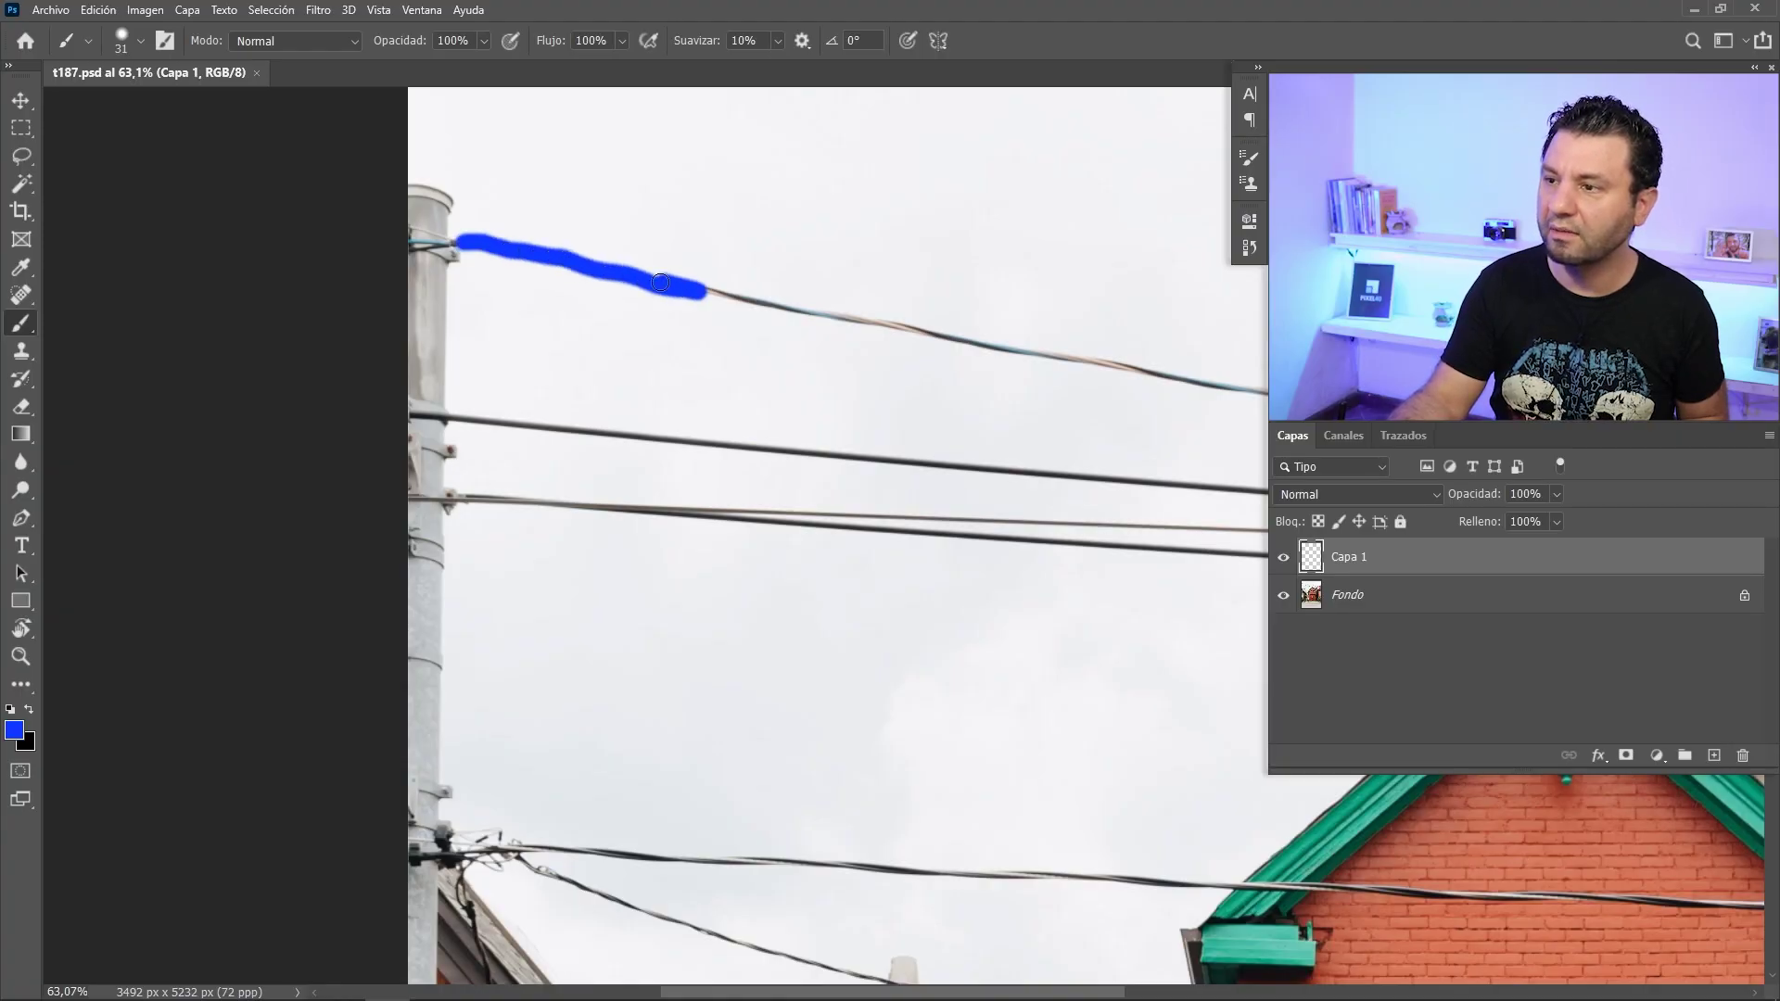
pyautogui.hscroll(5, 515, 330)
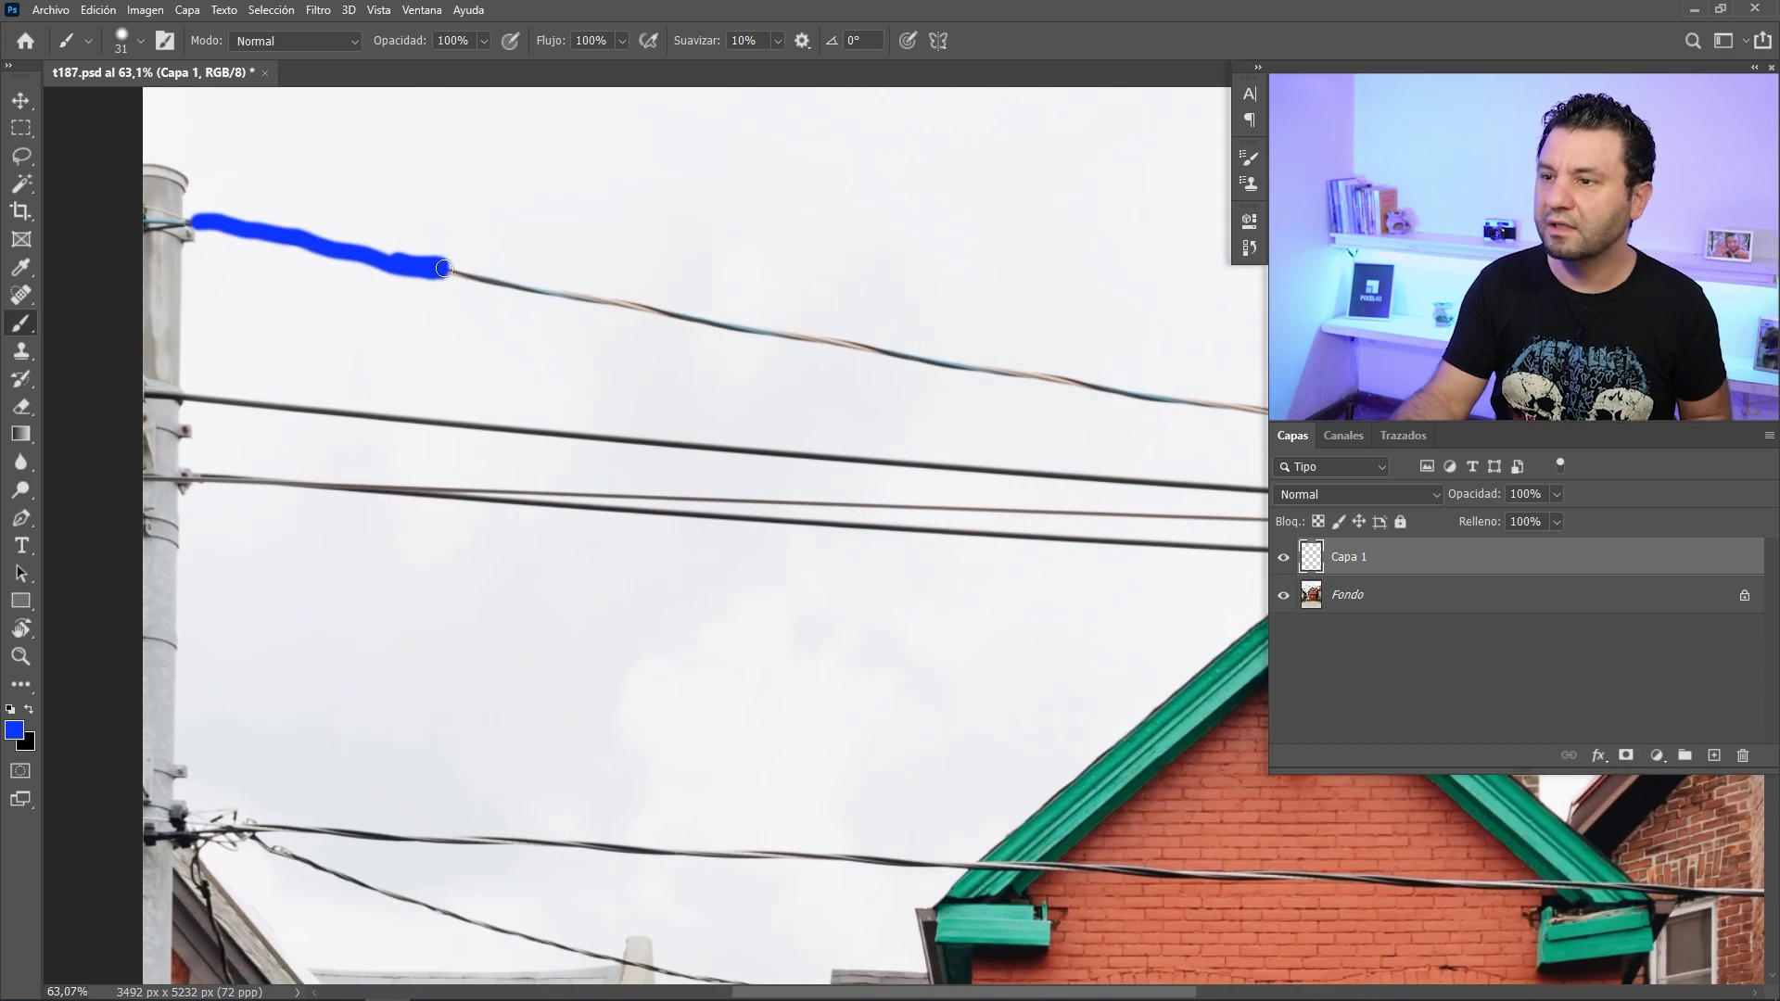
pyautogui.moveTo(476, 282); pyautogui.dragTo(616, 300)
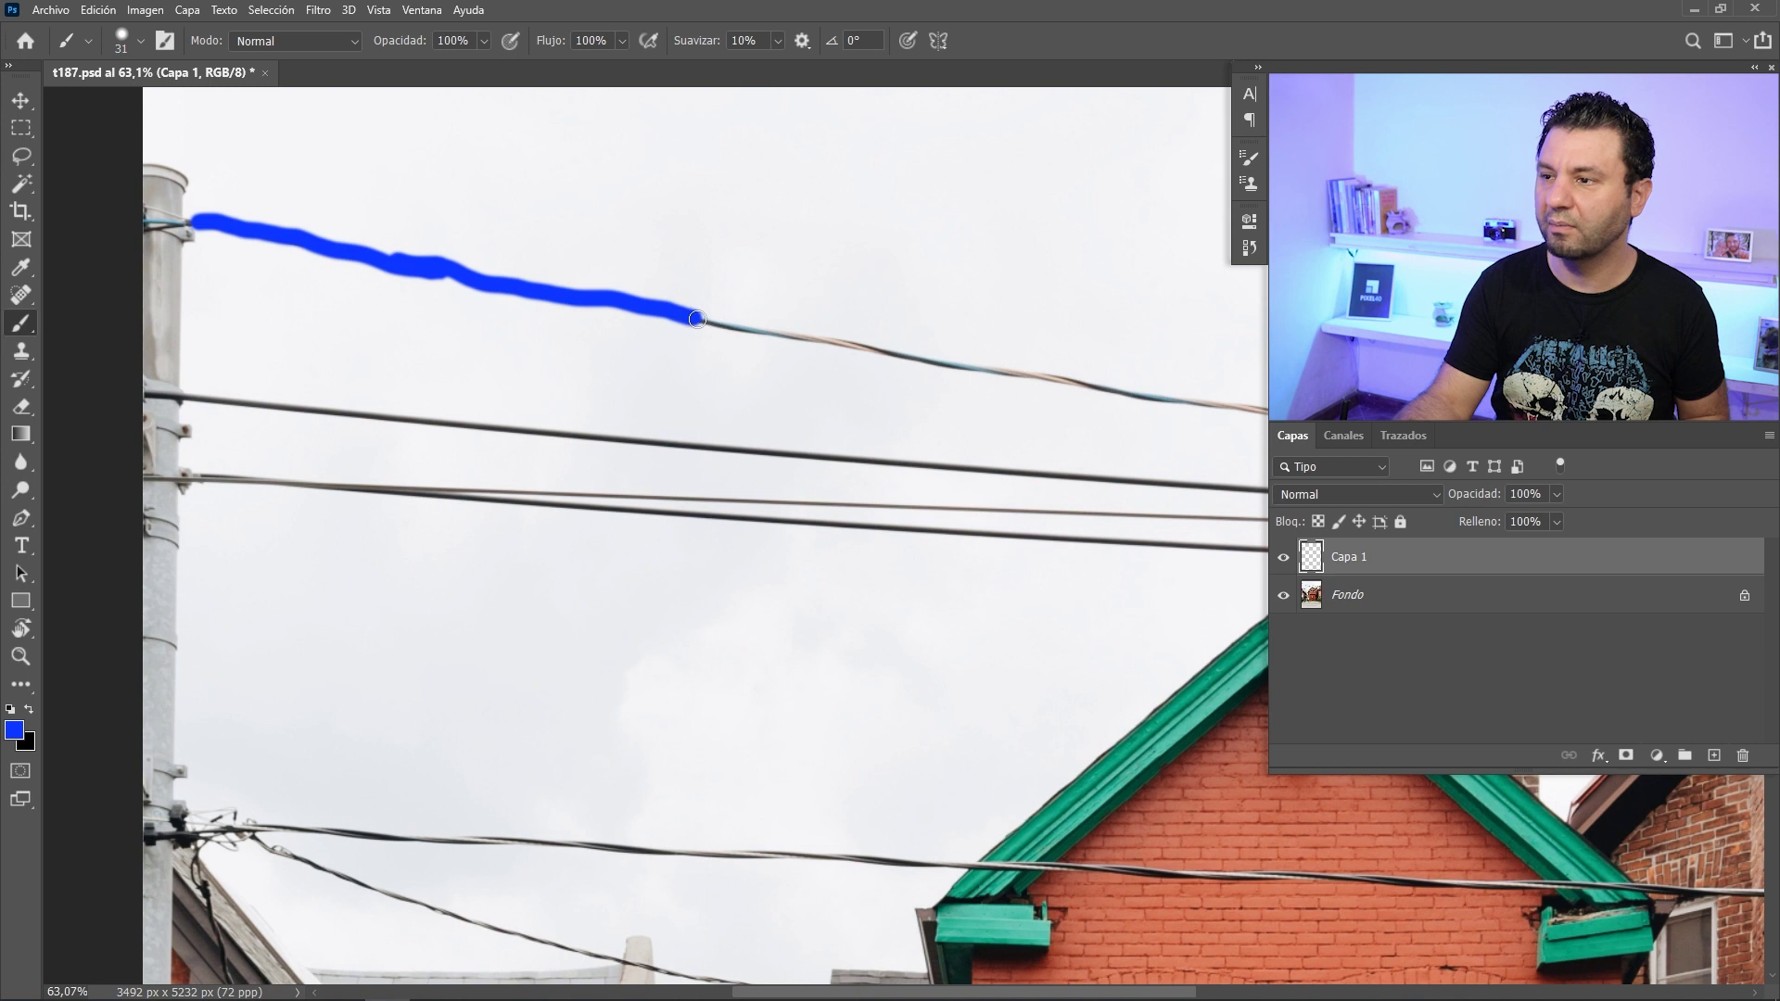
pyautogui.moveTo(747, 332); pyautogui.dragTo(914, 353)
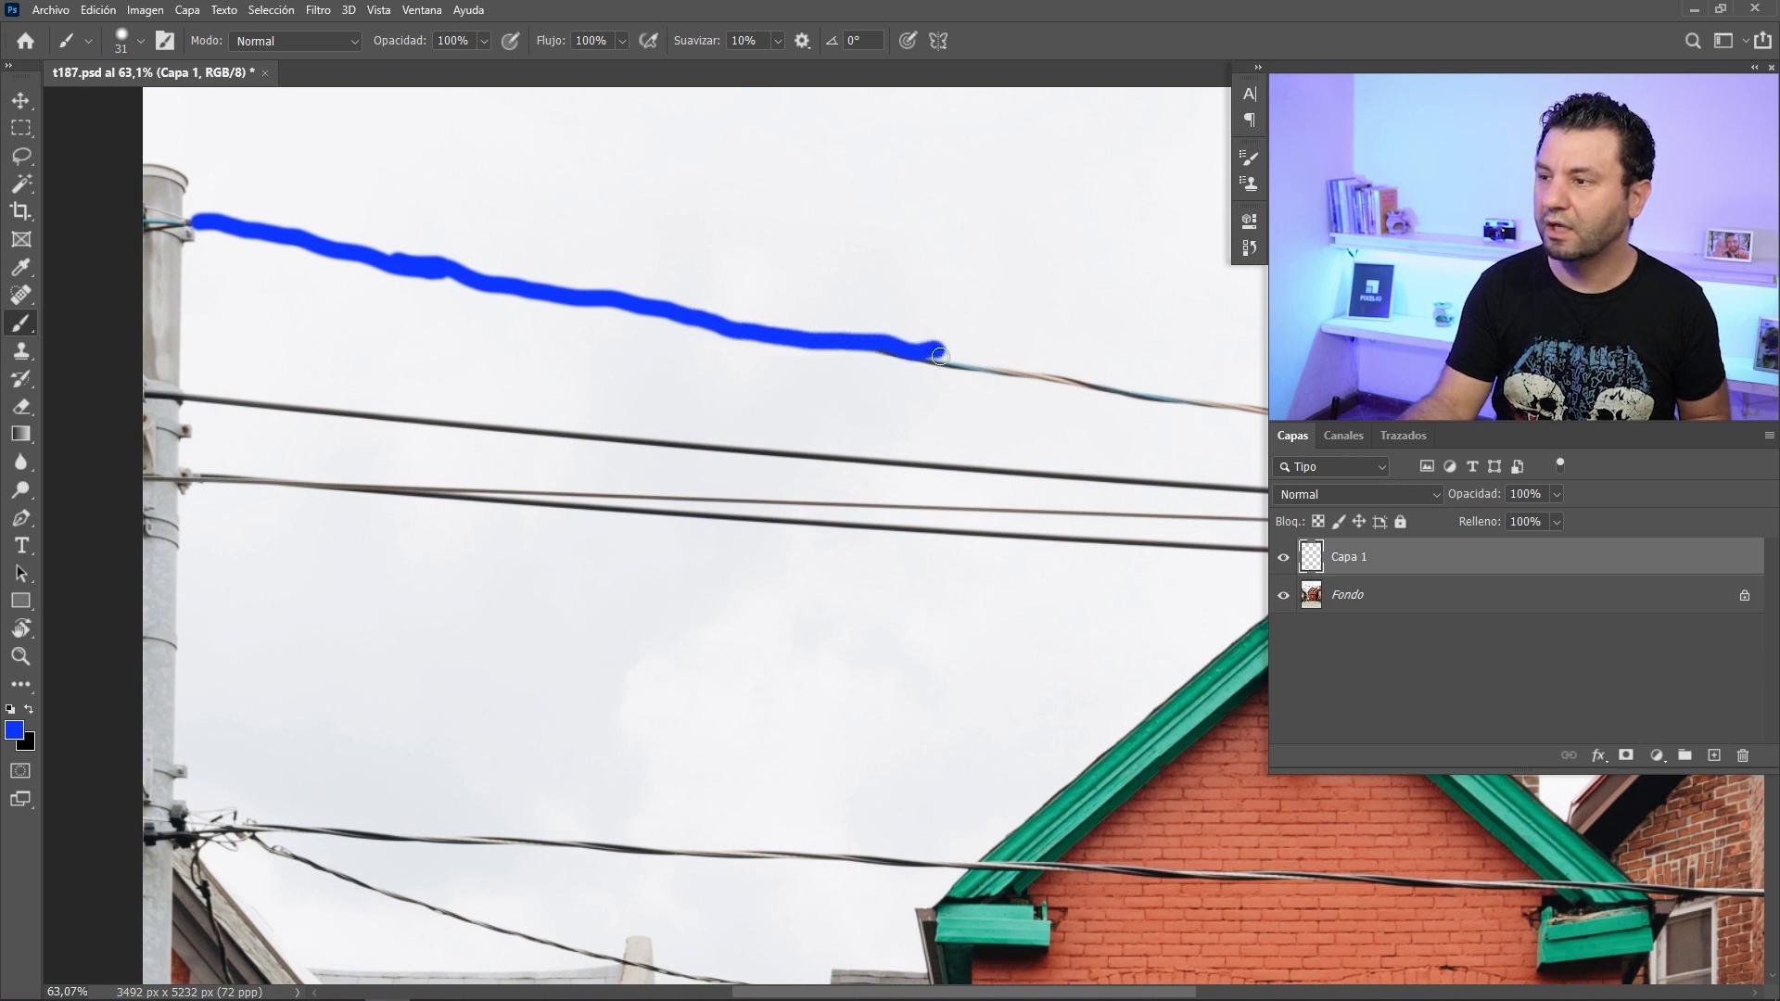
pyautogui.hscroll(5, 878, 414)
pyautogui.hscroll(1, 687, 386)
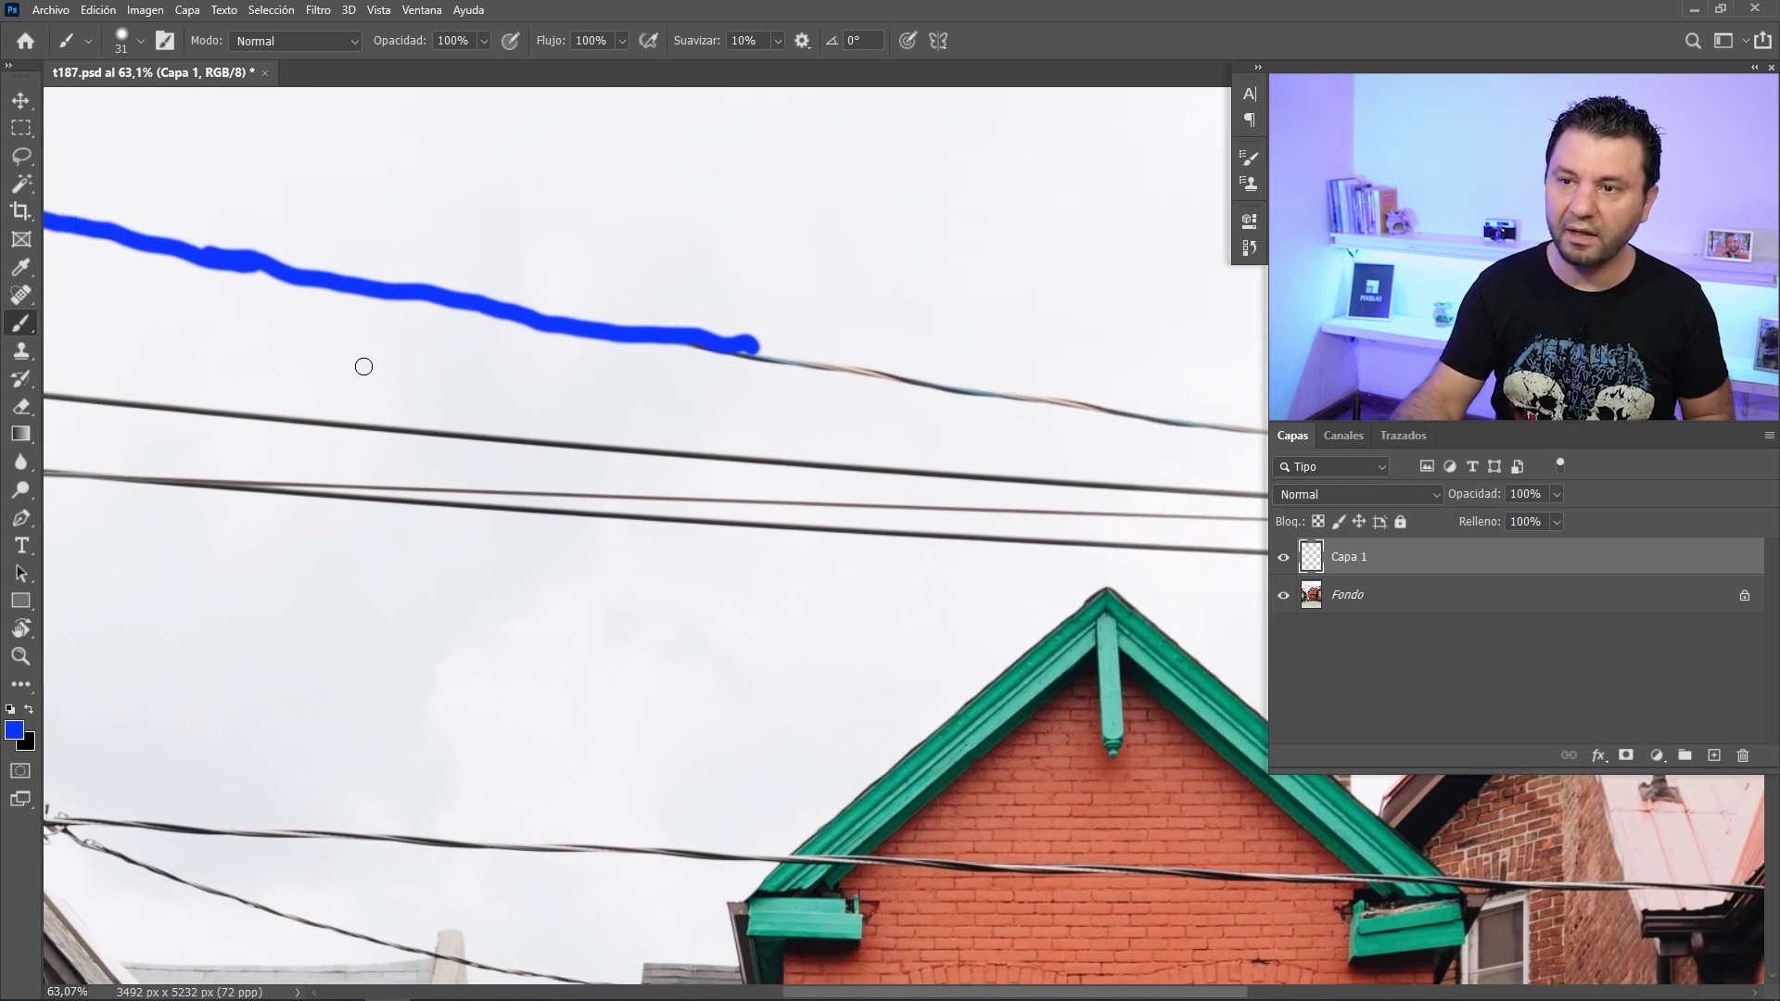
pyautogui.press('e')
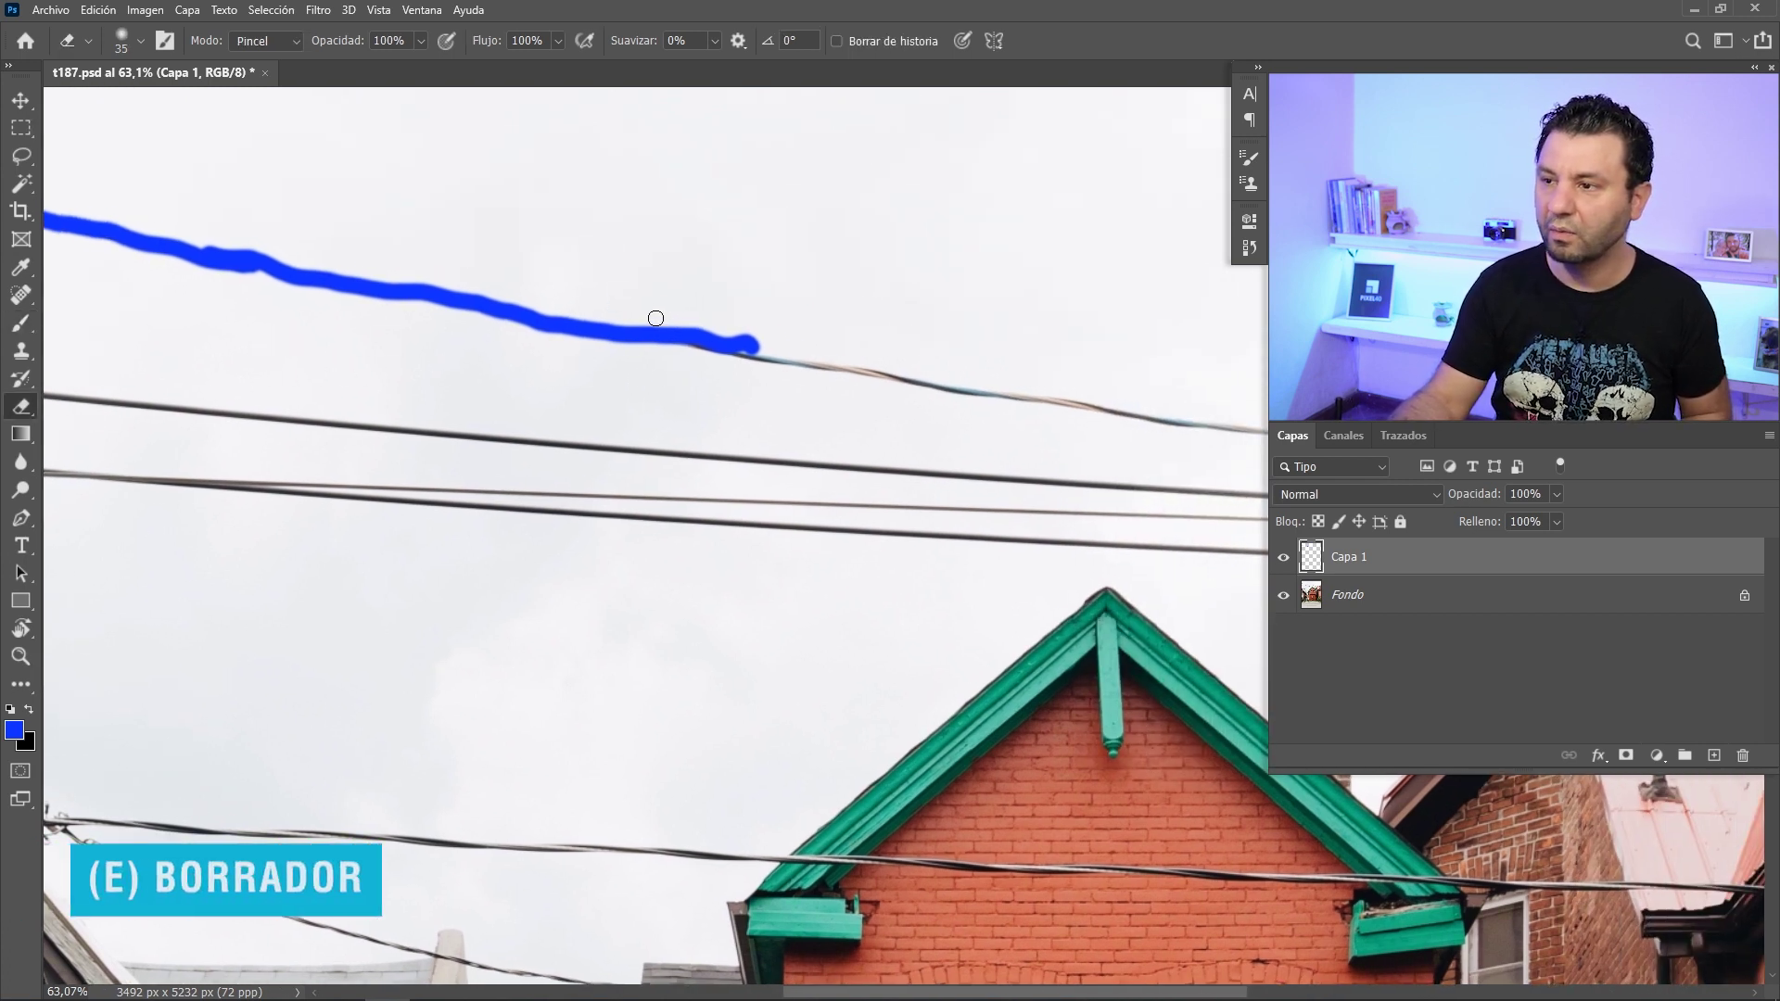
# Give the eraser a soft round tip at about 48% hardness and taper the blue stroke's end
pyautogui.rightClick(653, 276)
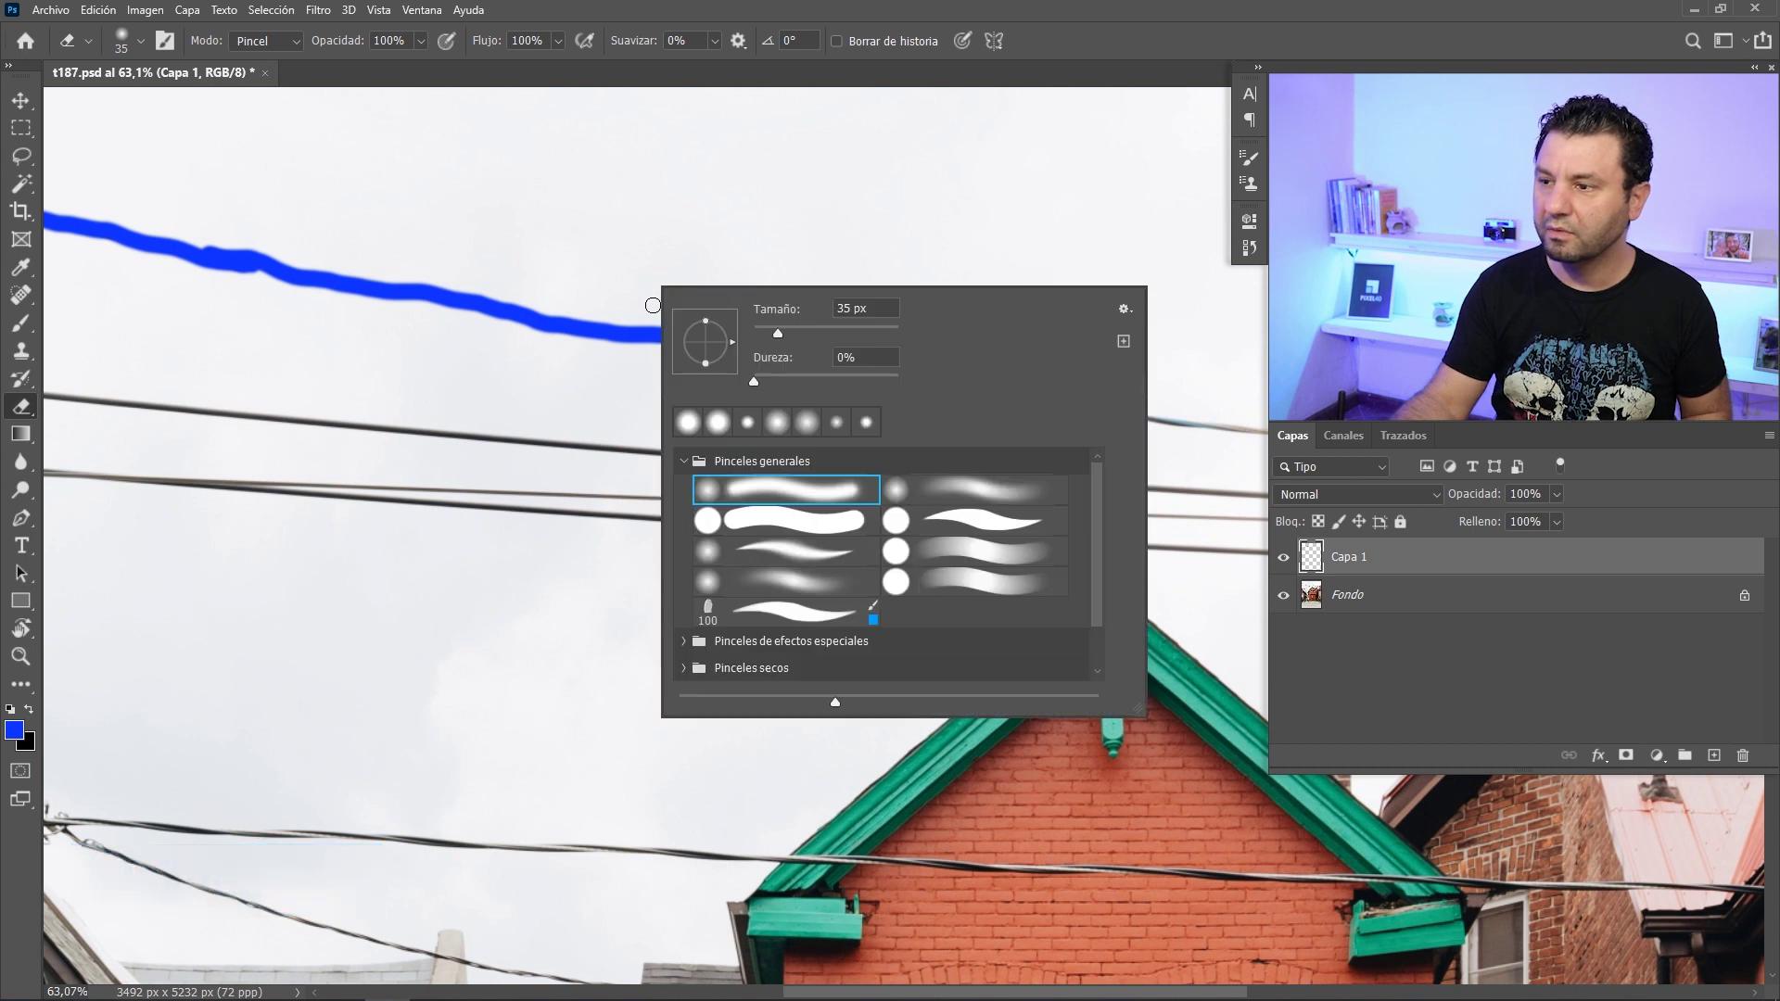
pyautogui.click(757, 491)
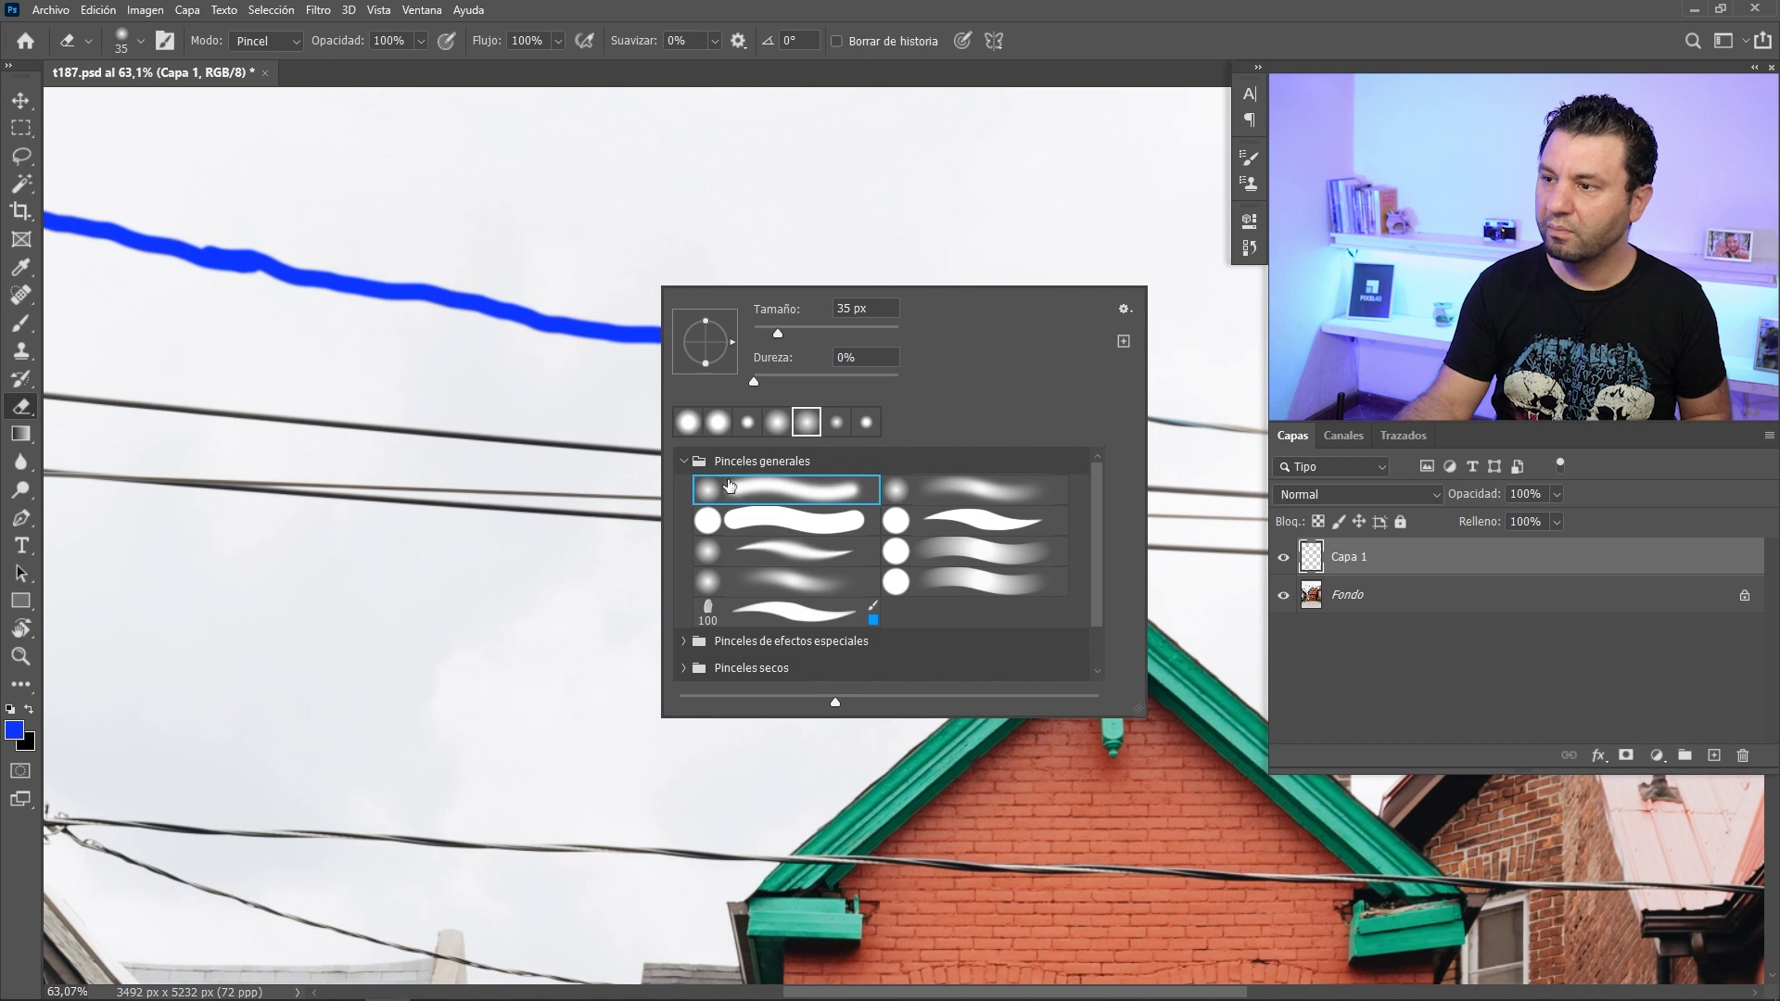
pyautogui.click(817, 375)
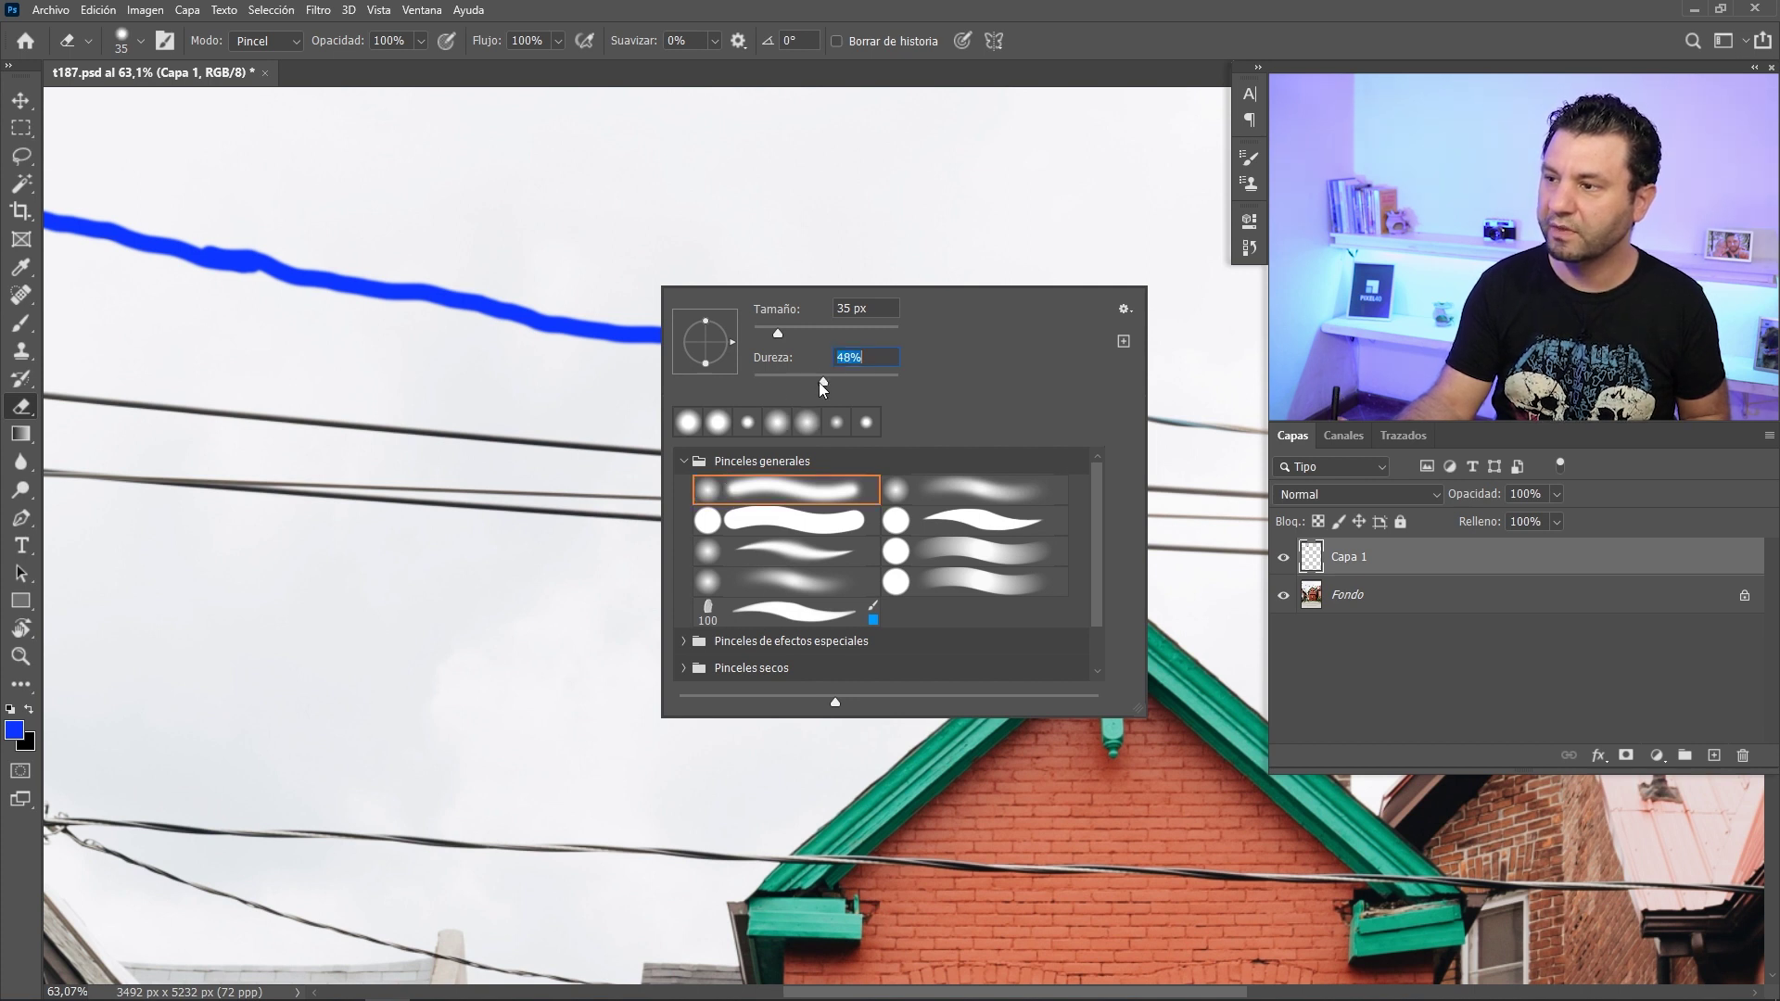
pyautogui.press('Return')
pyautogui.moveTo(664, 311); pyautogui.dragTo(755, 338)
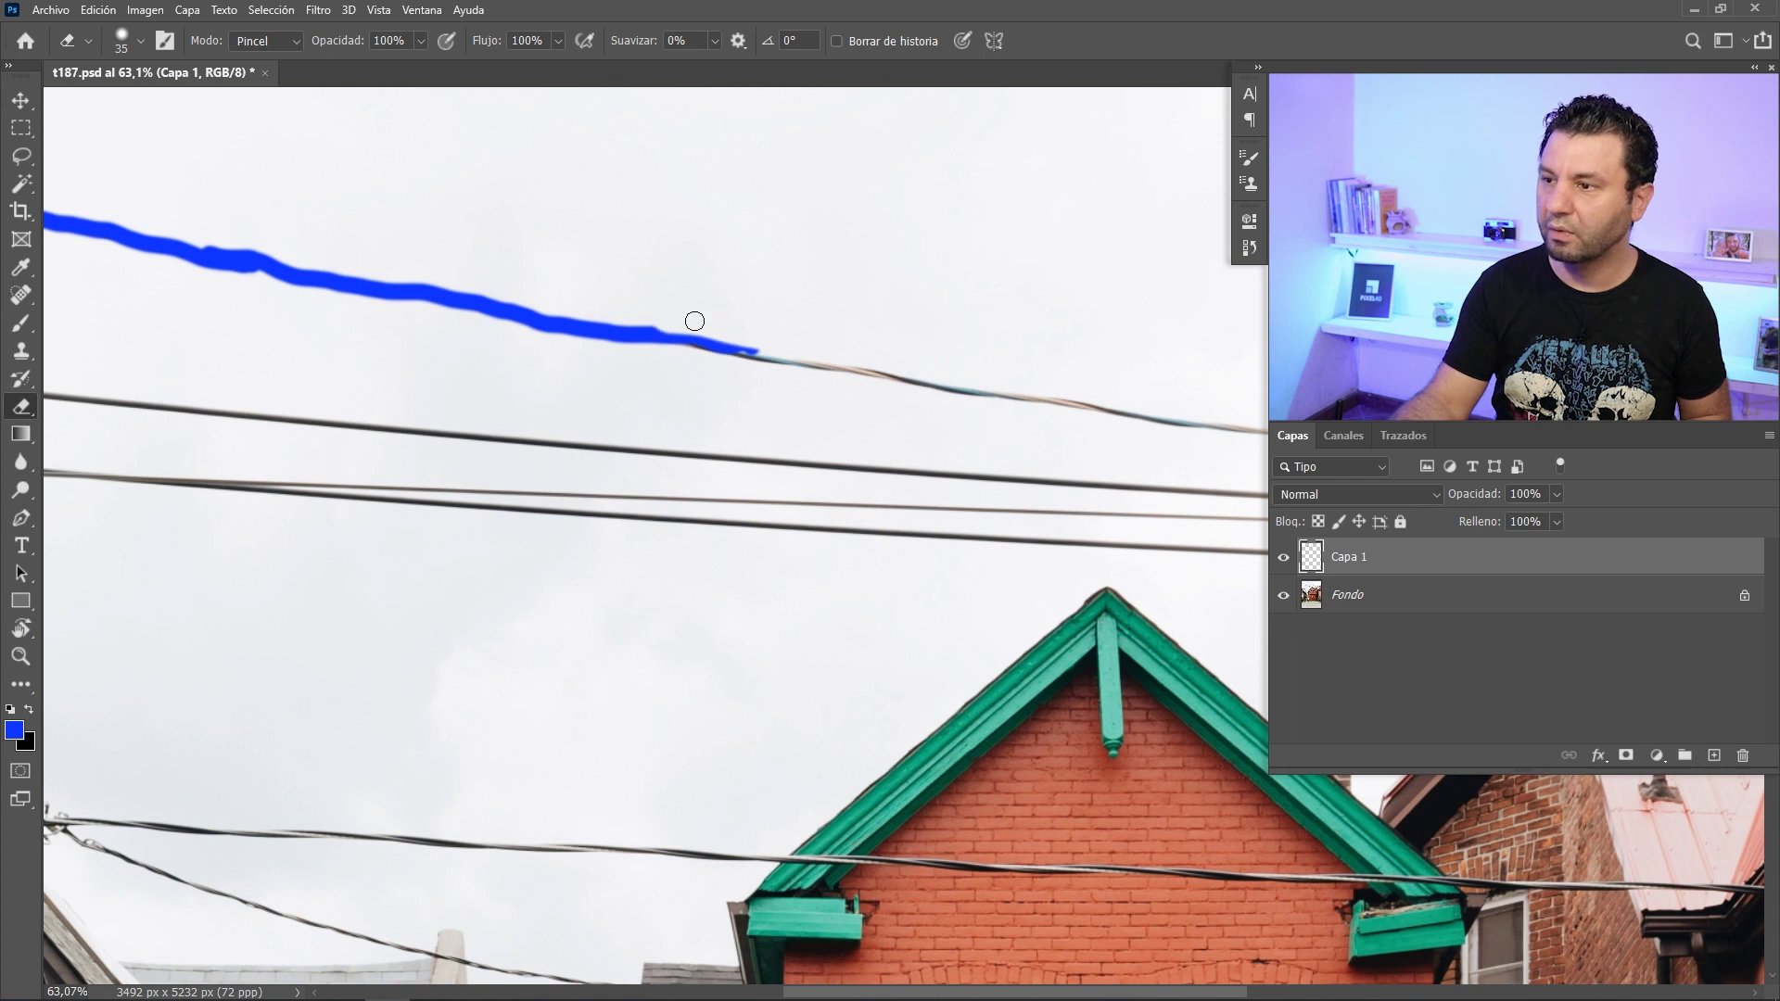
pyautogui.press('b')
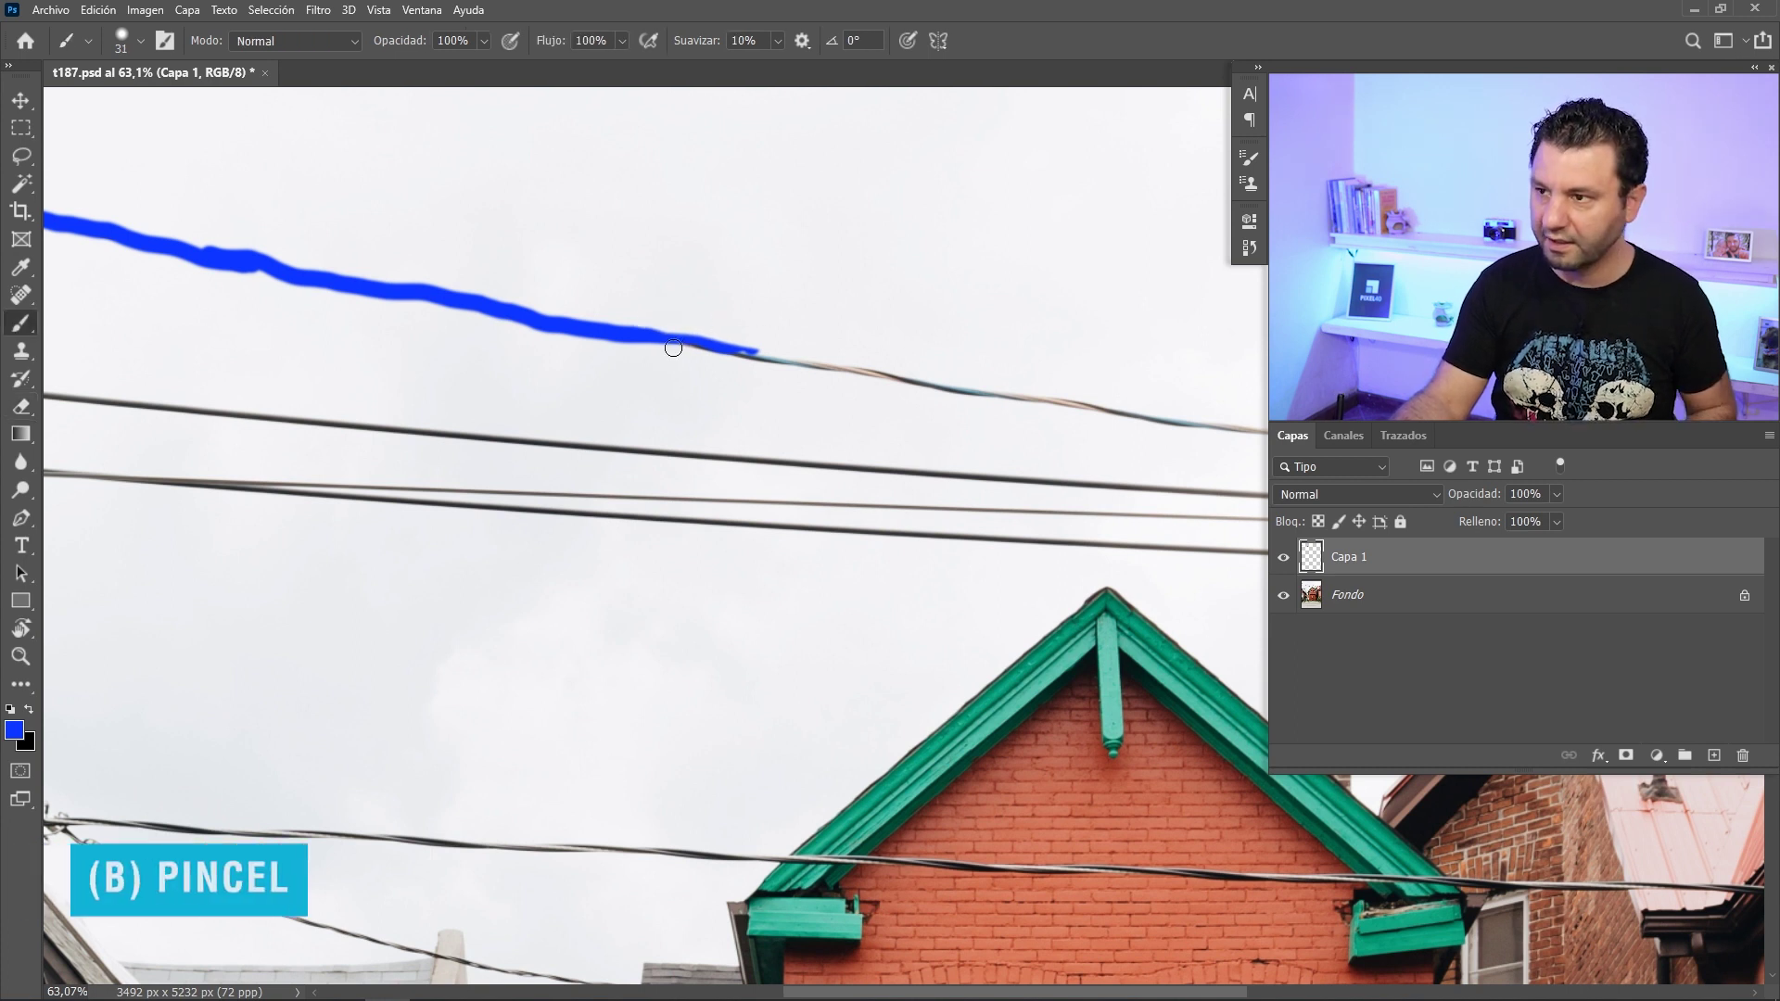
# Repaint the stroke end solid and extend the top cable's blue line straight to the right edge
pyautogui.moveTo(772, 356); pyautogui.dragTo(706, 344)
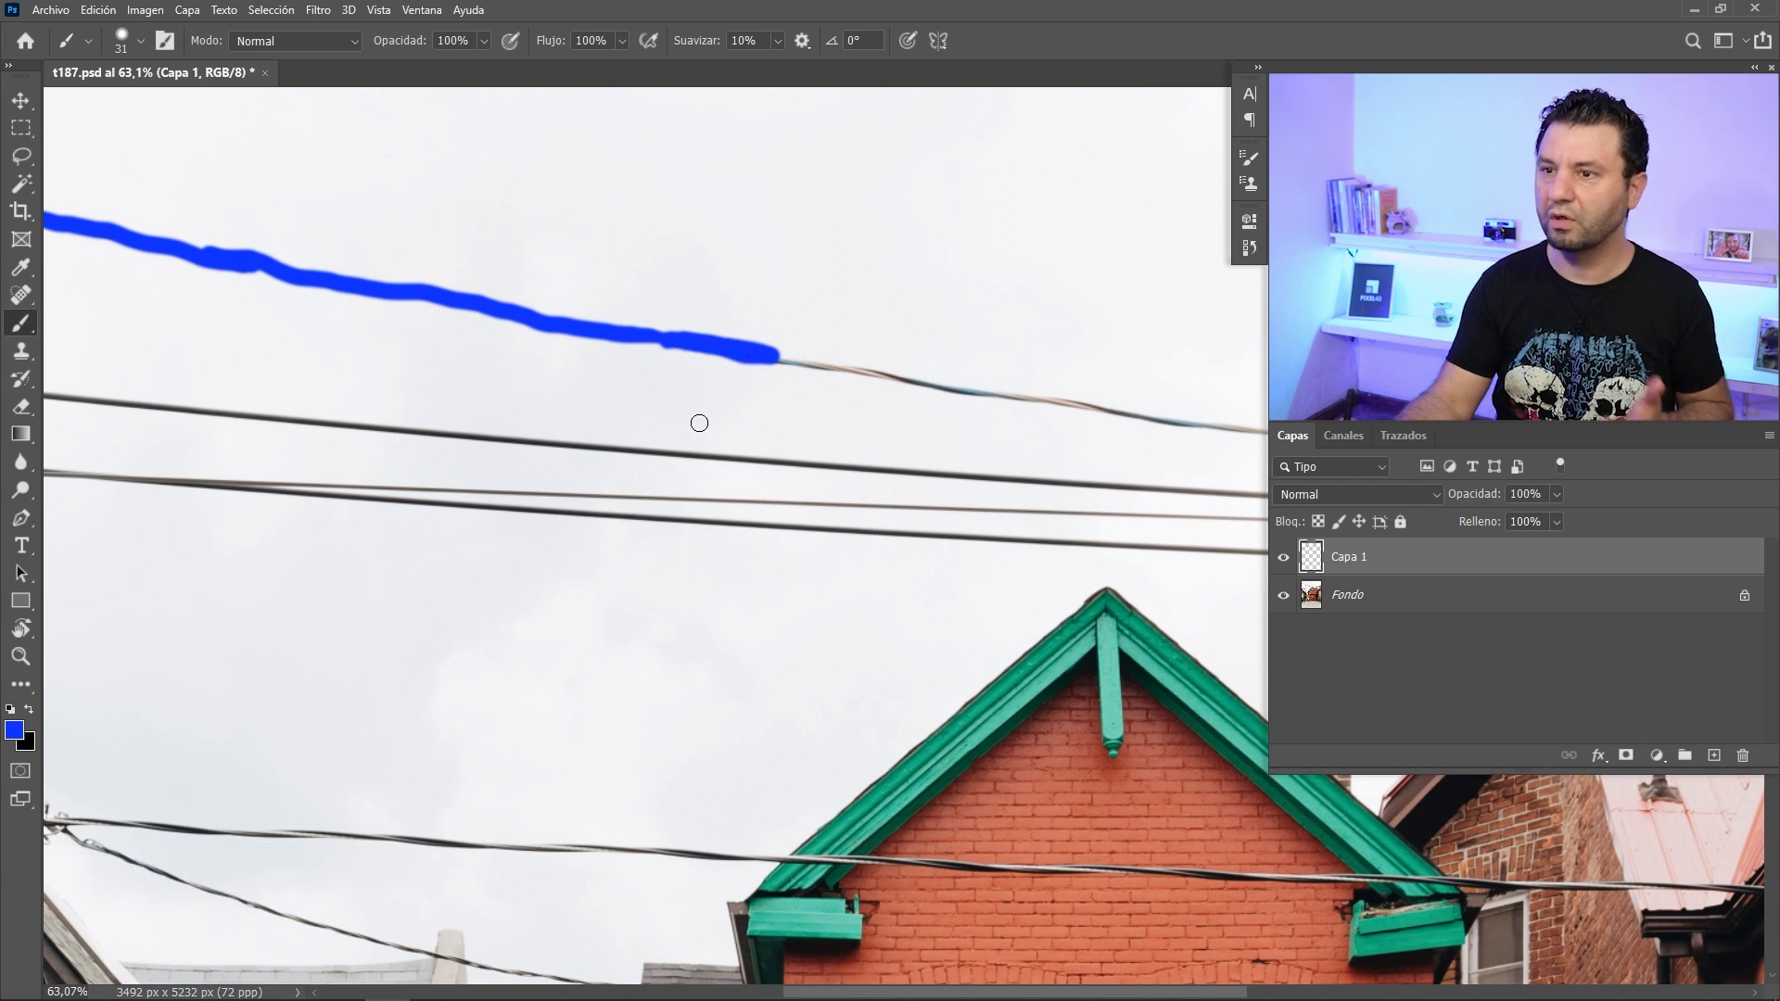
pyautogui.scroll(-2, 496, 393)
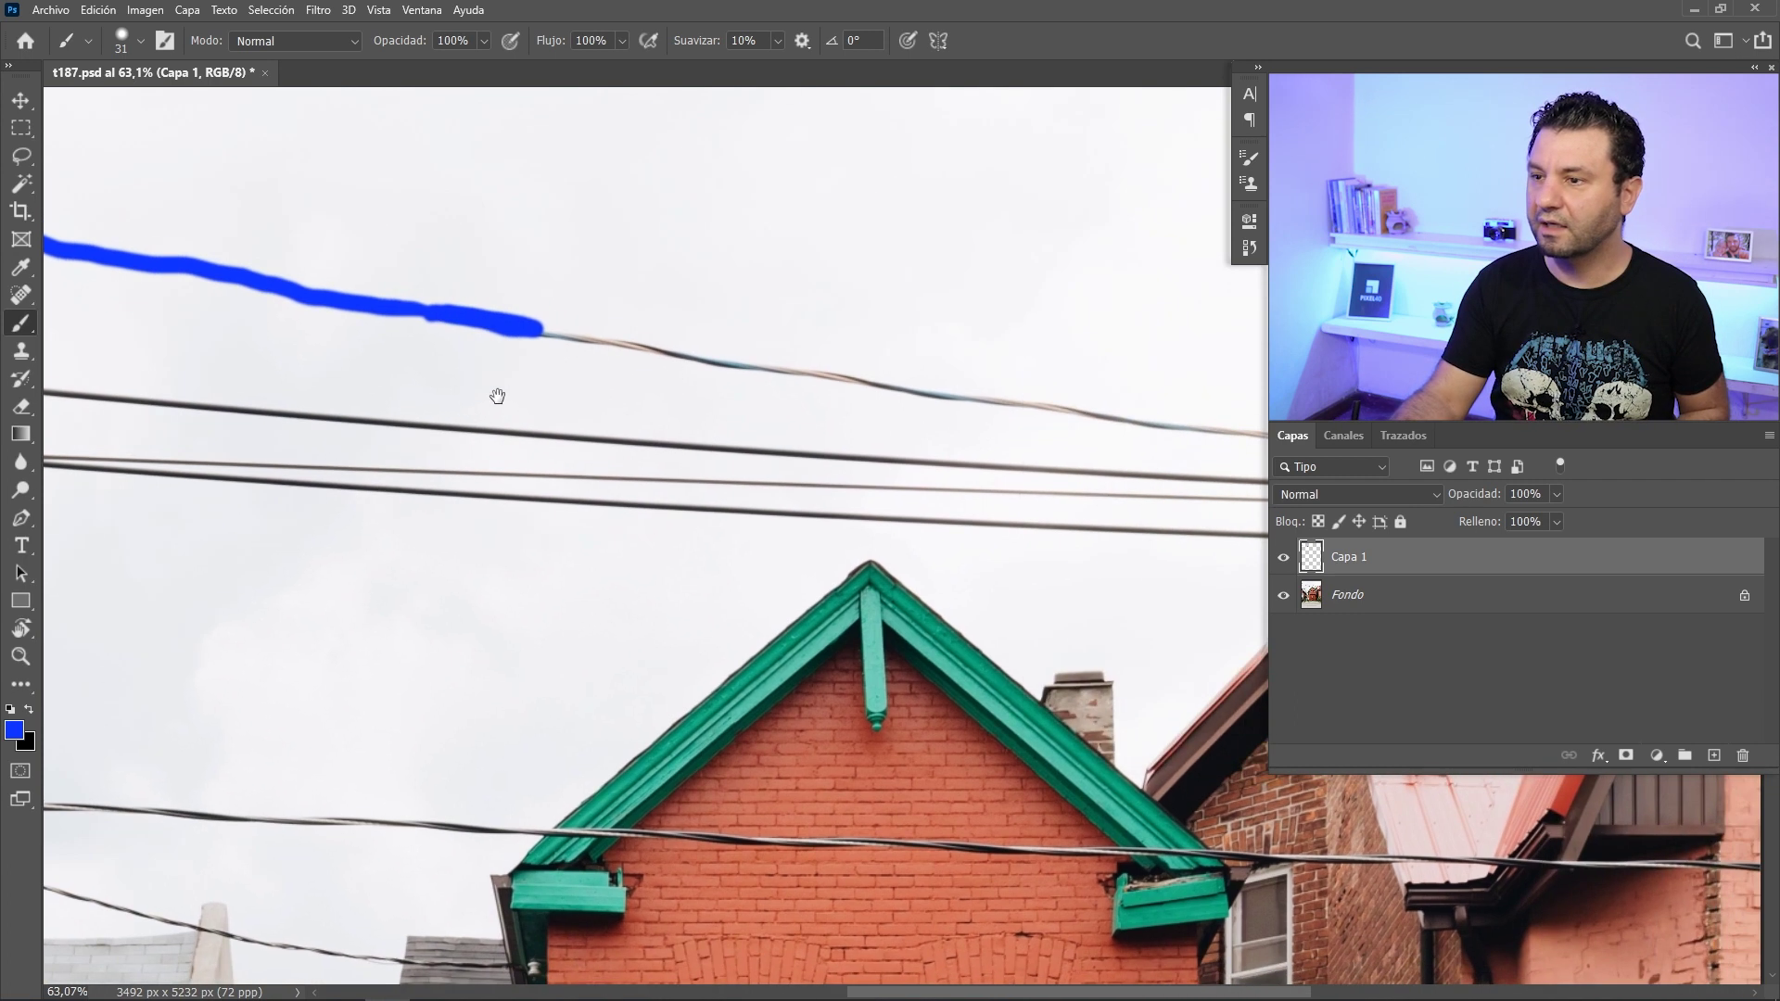
pyautogui.scroll(-2, 464, 485)
pyautogui.scroll(-1, 493, 481)
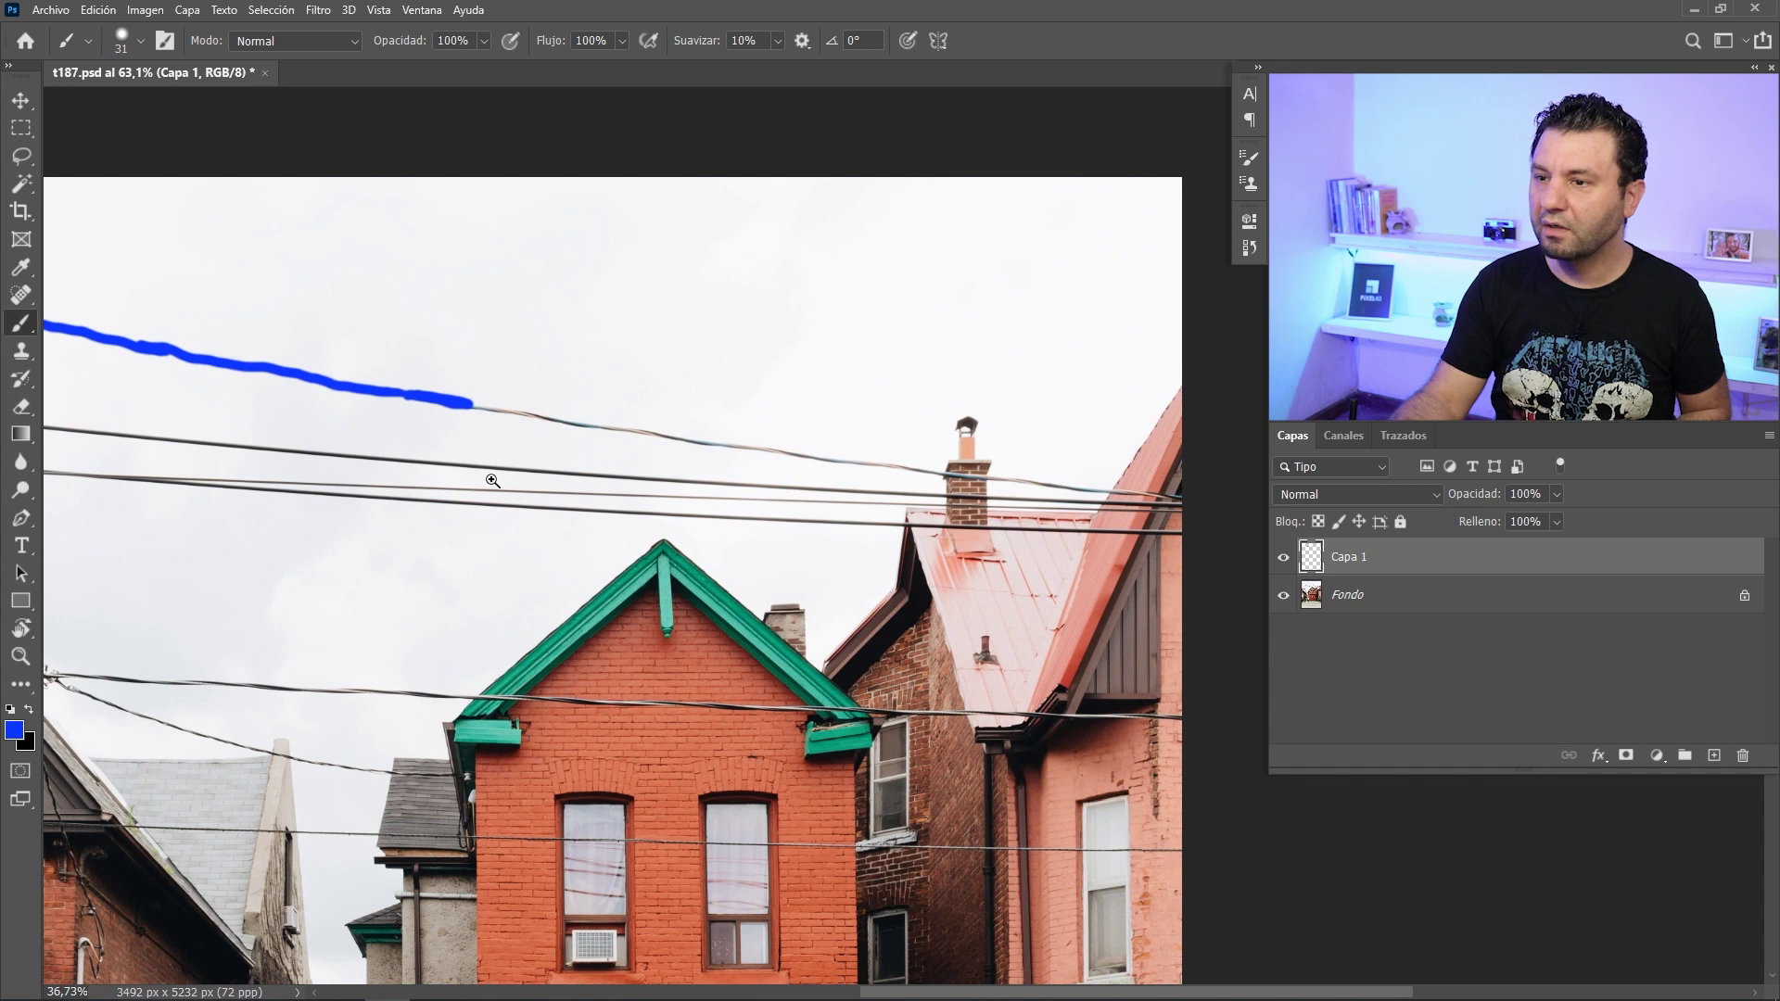
pyautogui.scroll(2, 492, 481)
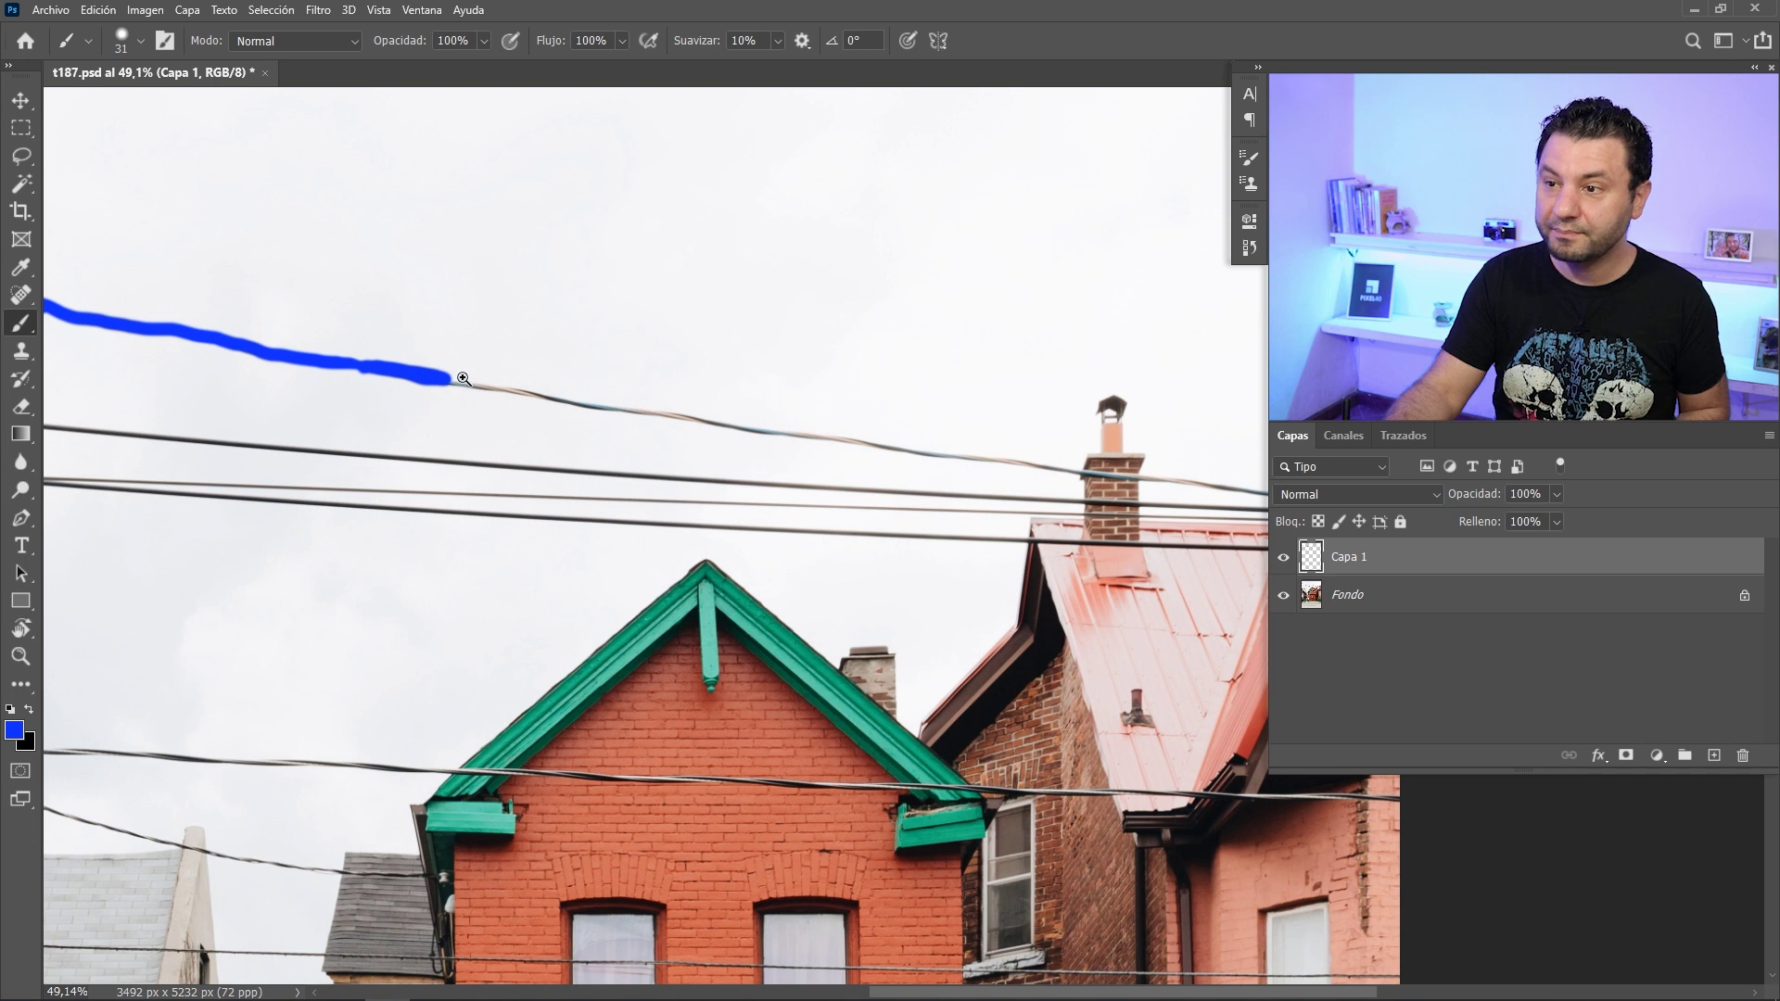
pyautogui.scroll(1, 455, 382)
pyautogui.scroll(1, 389, 398)
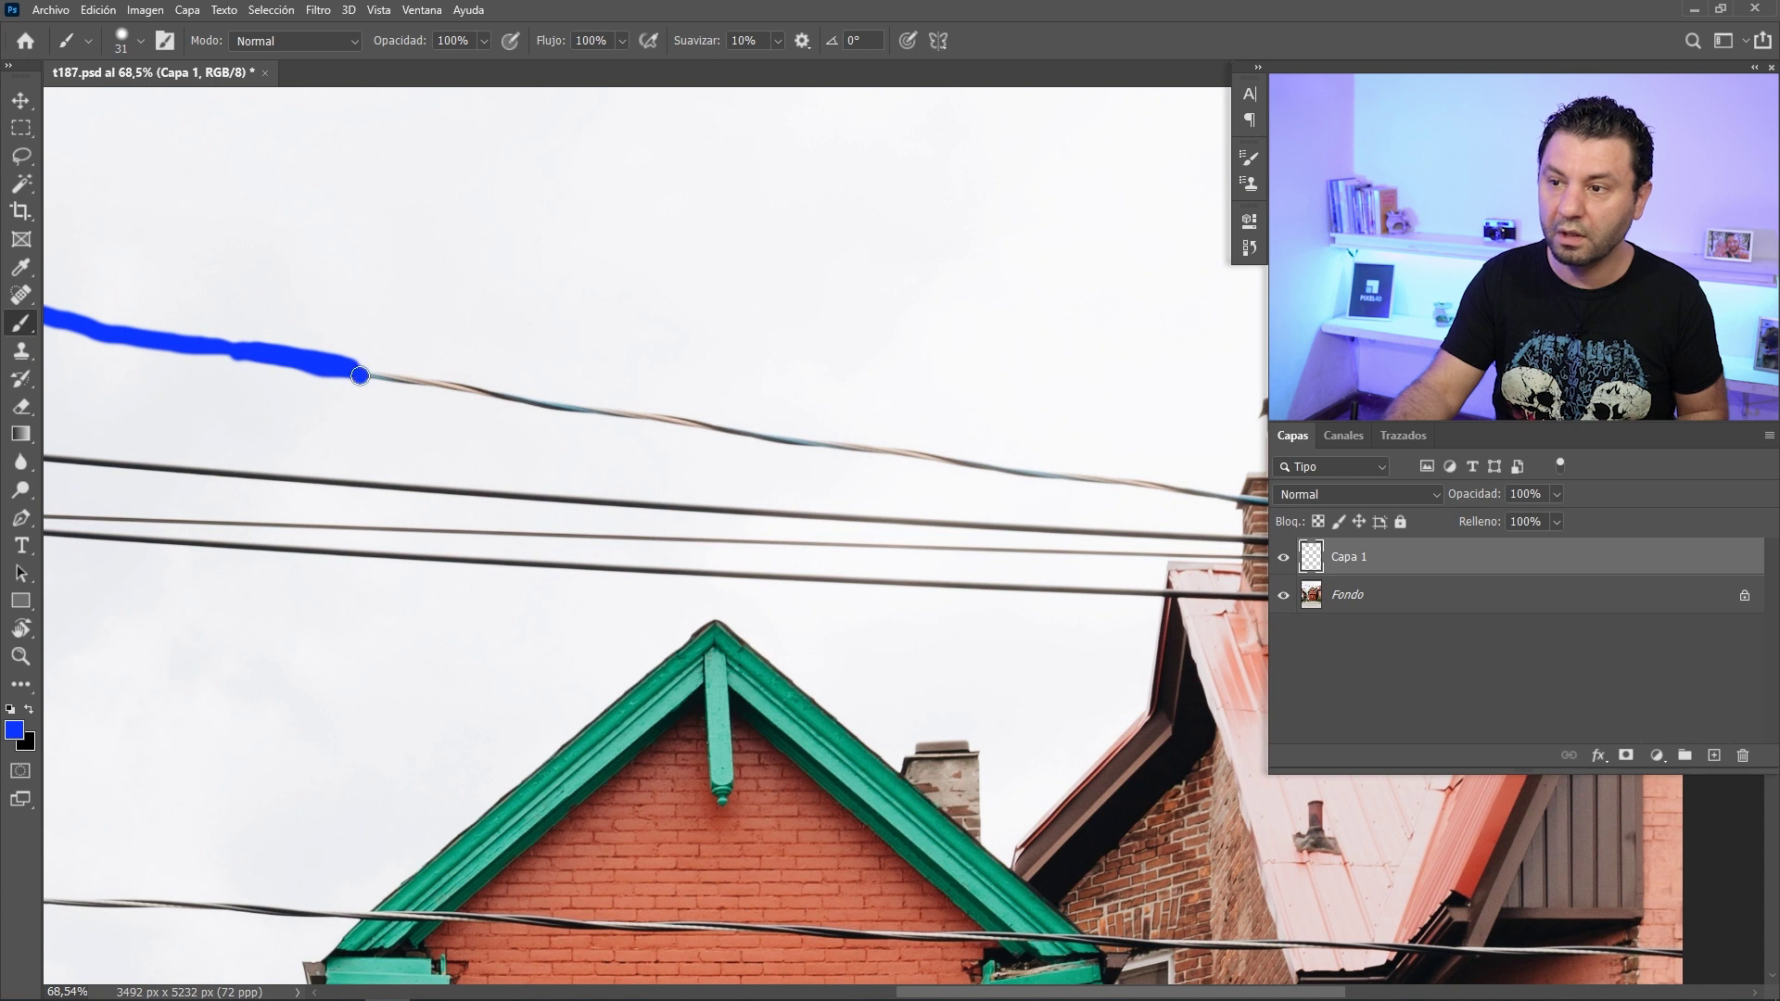
pyautogui.moveTo(796, 521); pyautogui.dragTo(491, 490)
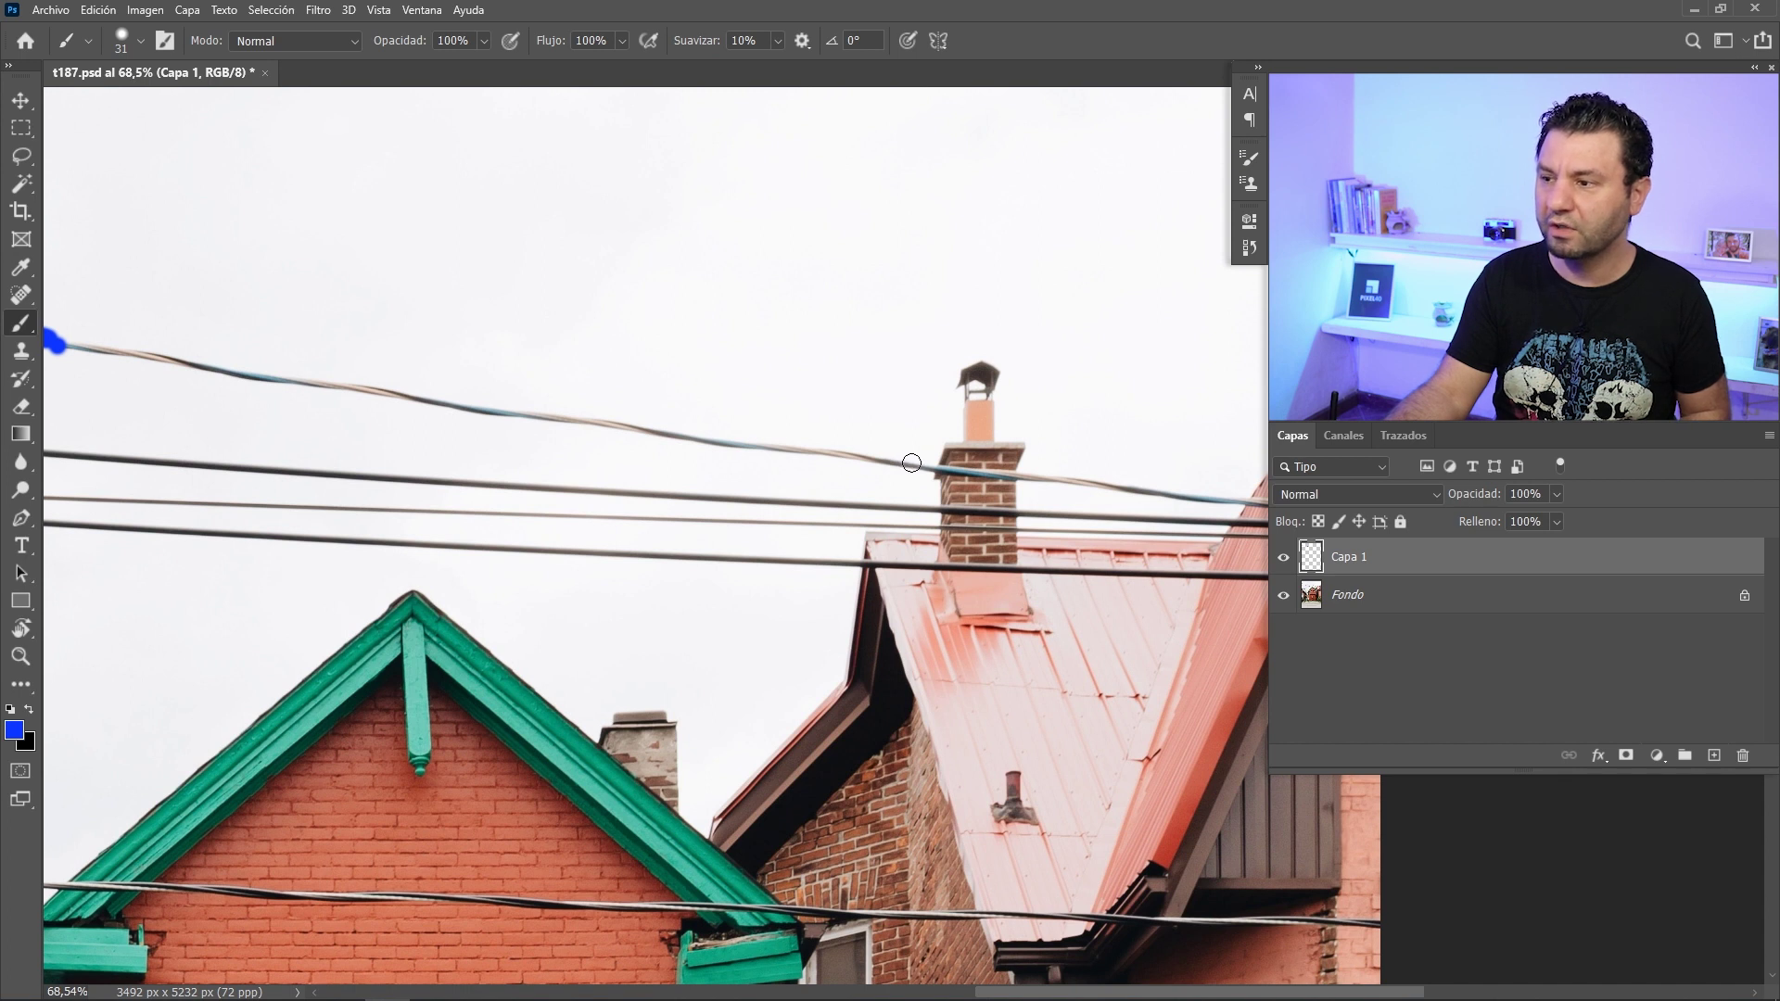
pyautogui.keyDown('shift'); pyautogui.click(914, 464); pyautogui.keyUp('shift')
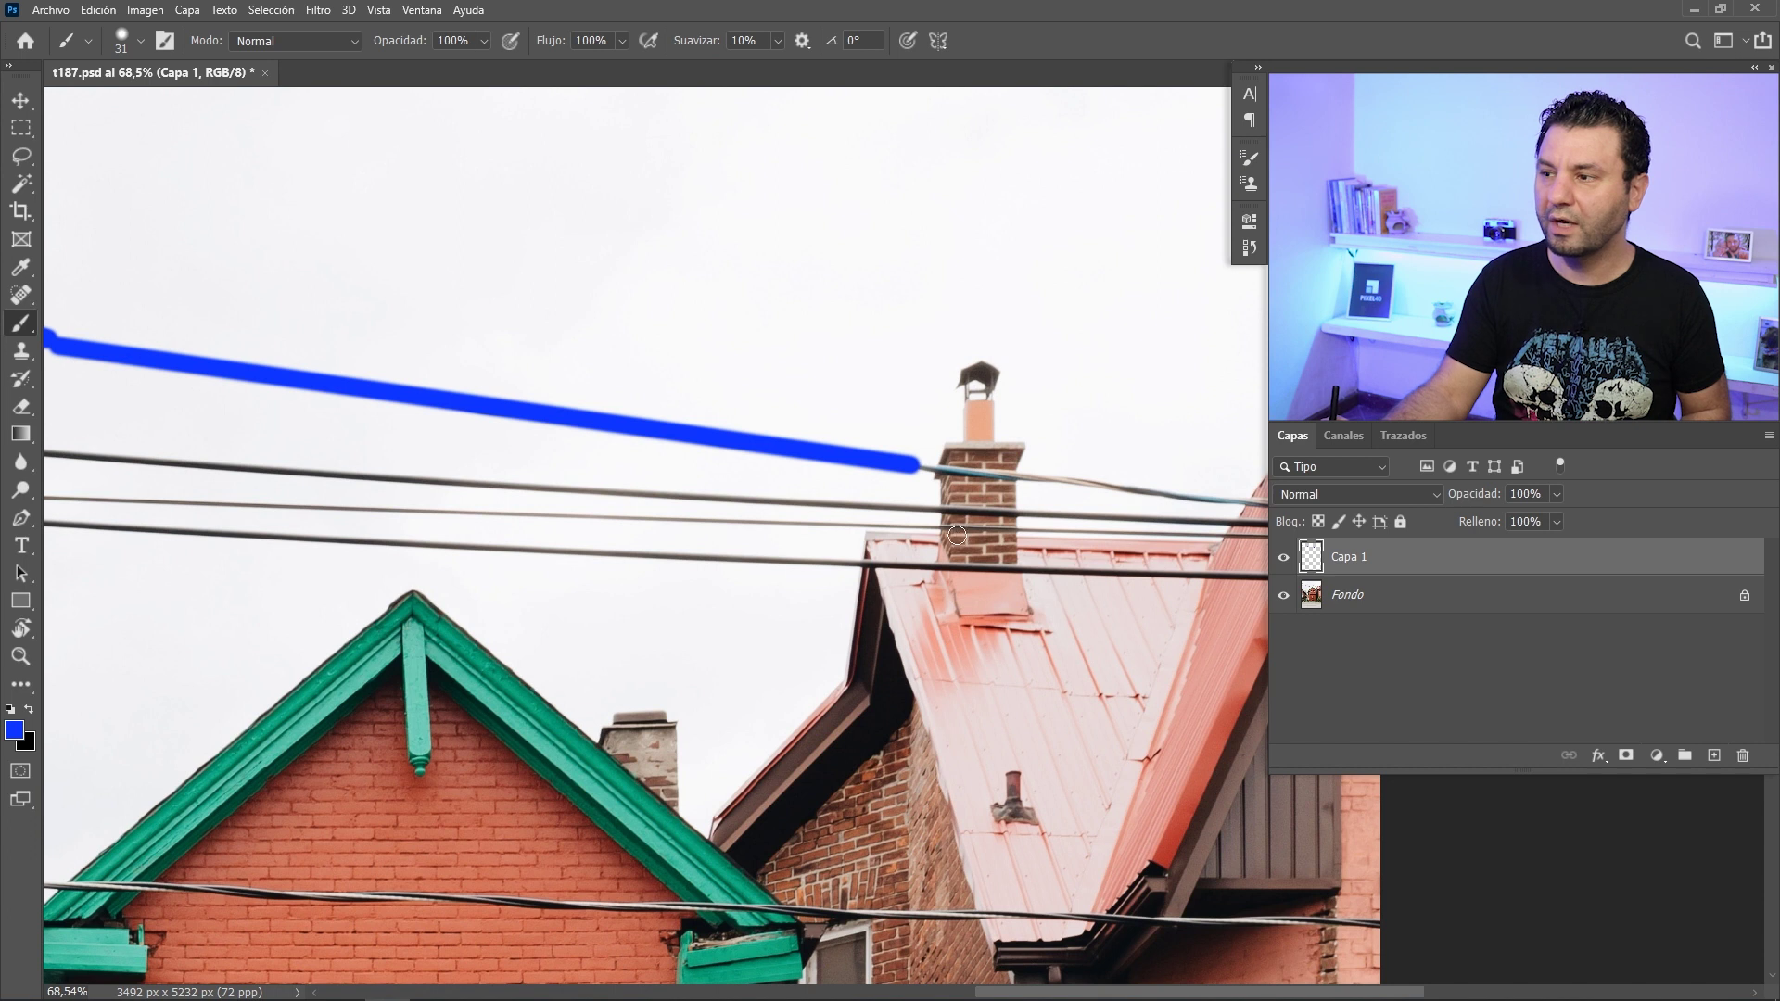
pyautogui.moveTo(956, 535); pyautogui.dragTo(809, 428)
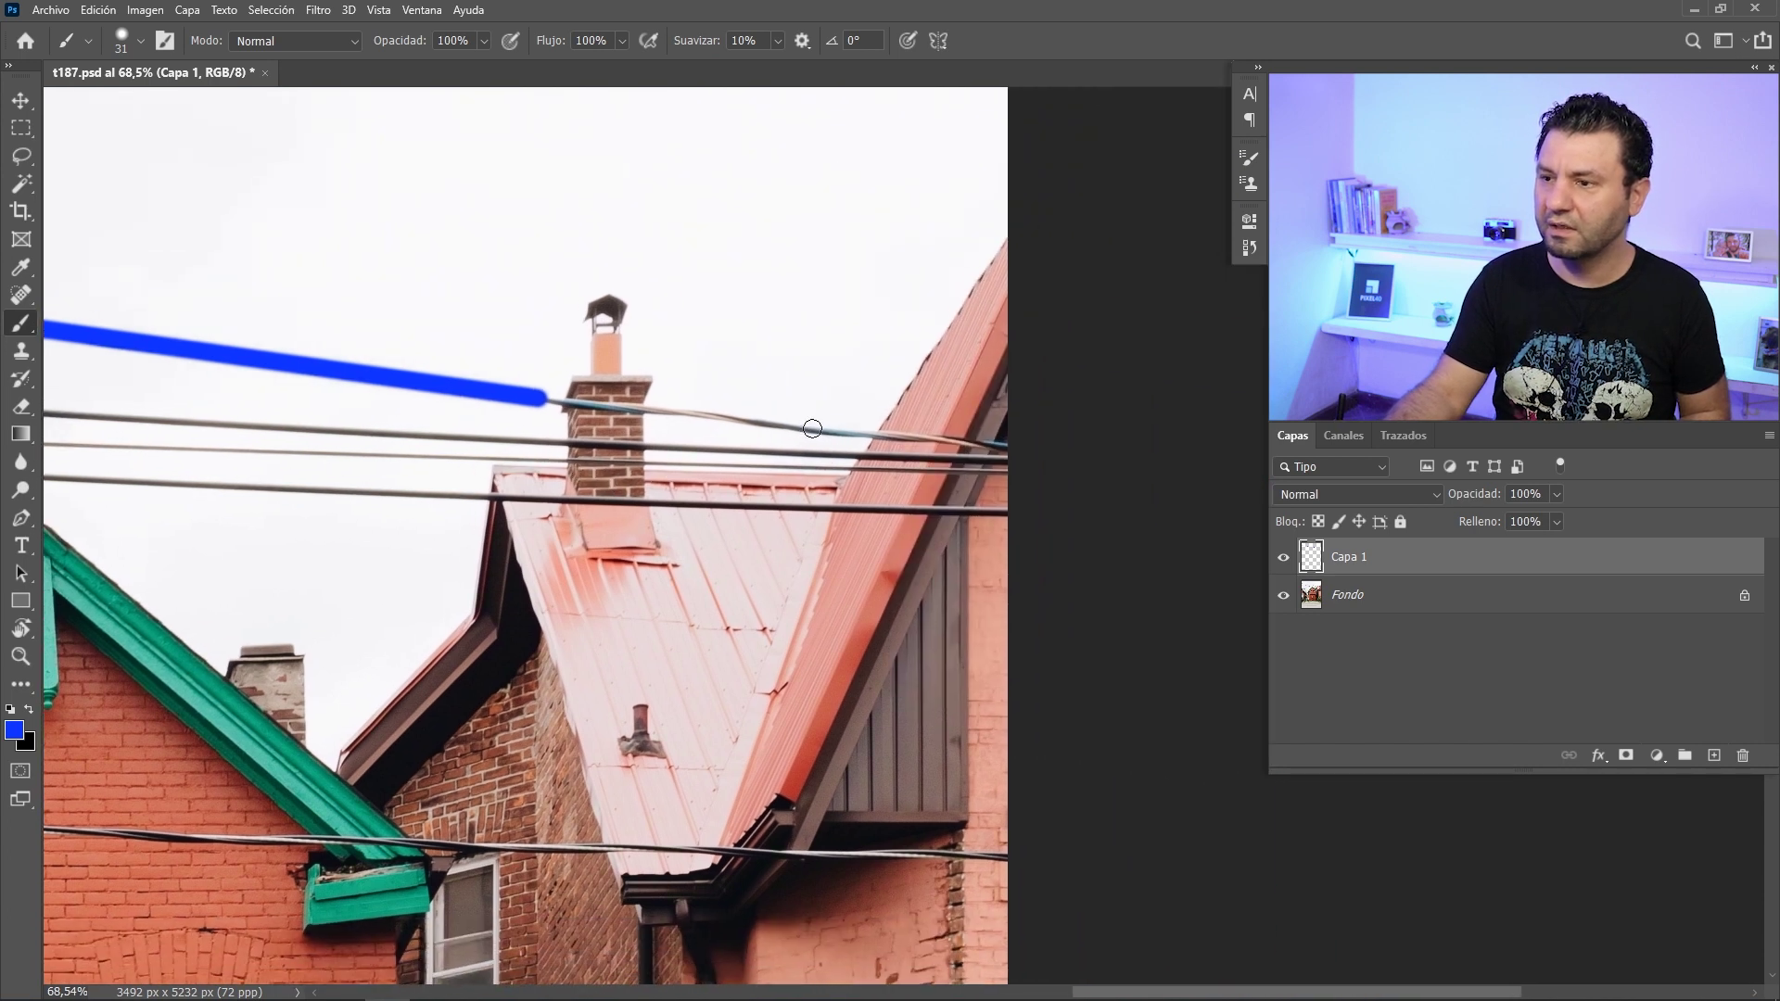
pyautogui.keyDown('shift'); pyautogui.click(813, 430); pyautogui.keyUp('shift')
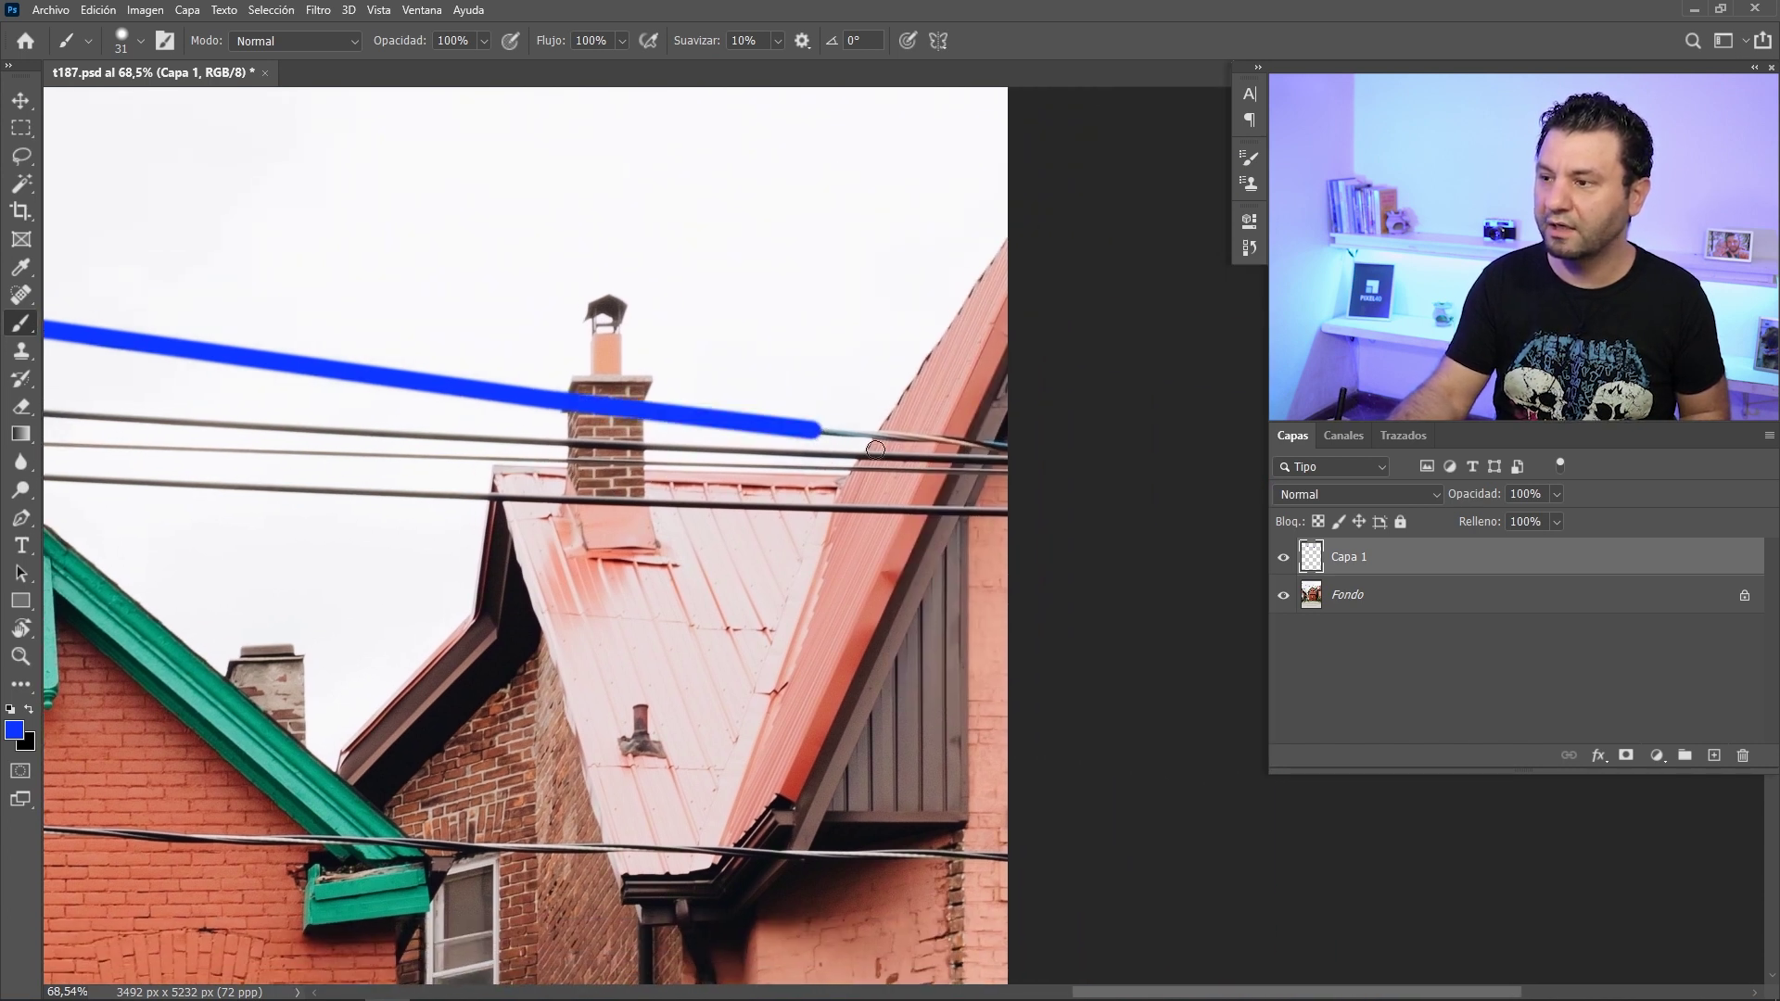
pyautogui.keyDown('shift'); pyautogui.click(1013, 444); pyautogui.keyUp('shift')
pyautogui.moveTo(389, 440); pyautogui.dragTo(709, 486)
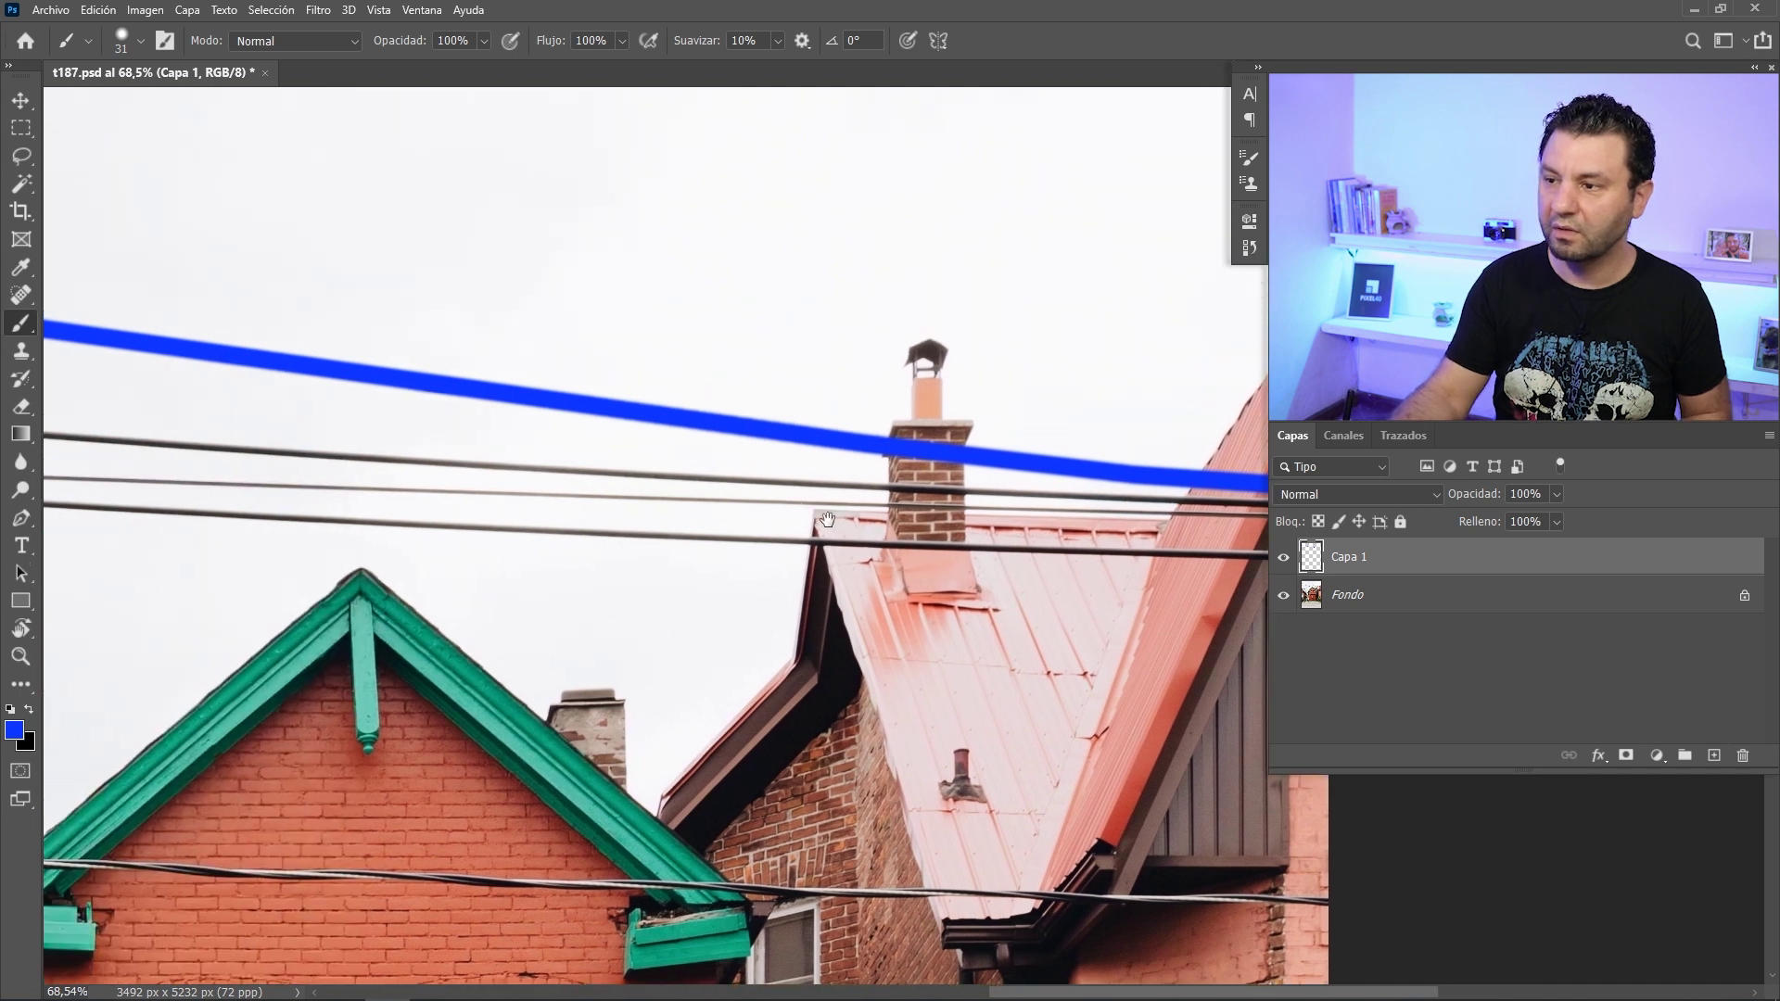
# Trace the second cable in blue from the right edge back to the pole
pyautogui.keyDown('shift'); pyautogui.click(712, 481); pyautogui.keyUp('shift')
pyautogui.moveTo(92, 491); pyautogui.dragTo(853, 603)
pyautogui.keyDown('shift'); pyautogui.click(550, 496); pyautogui.keyUp('shift')
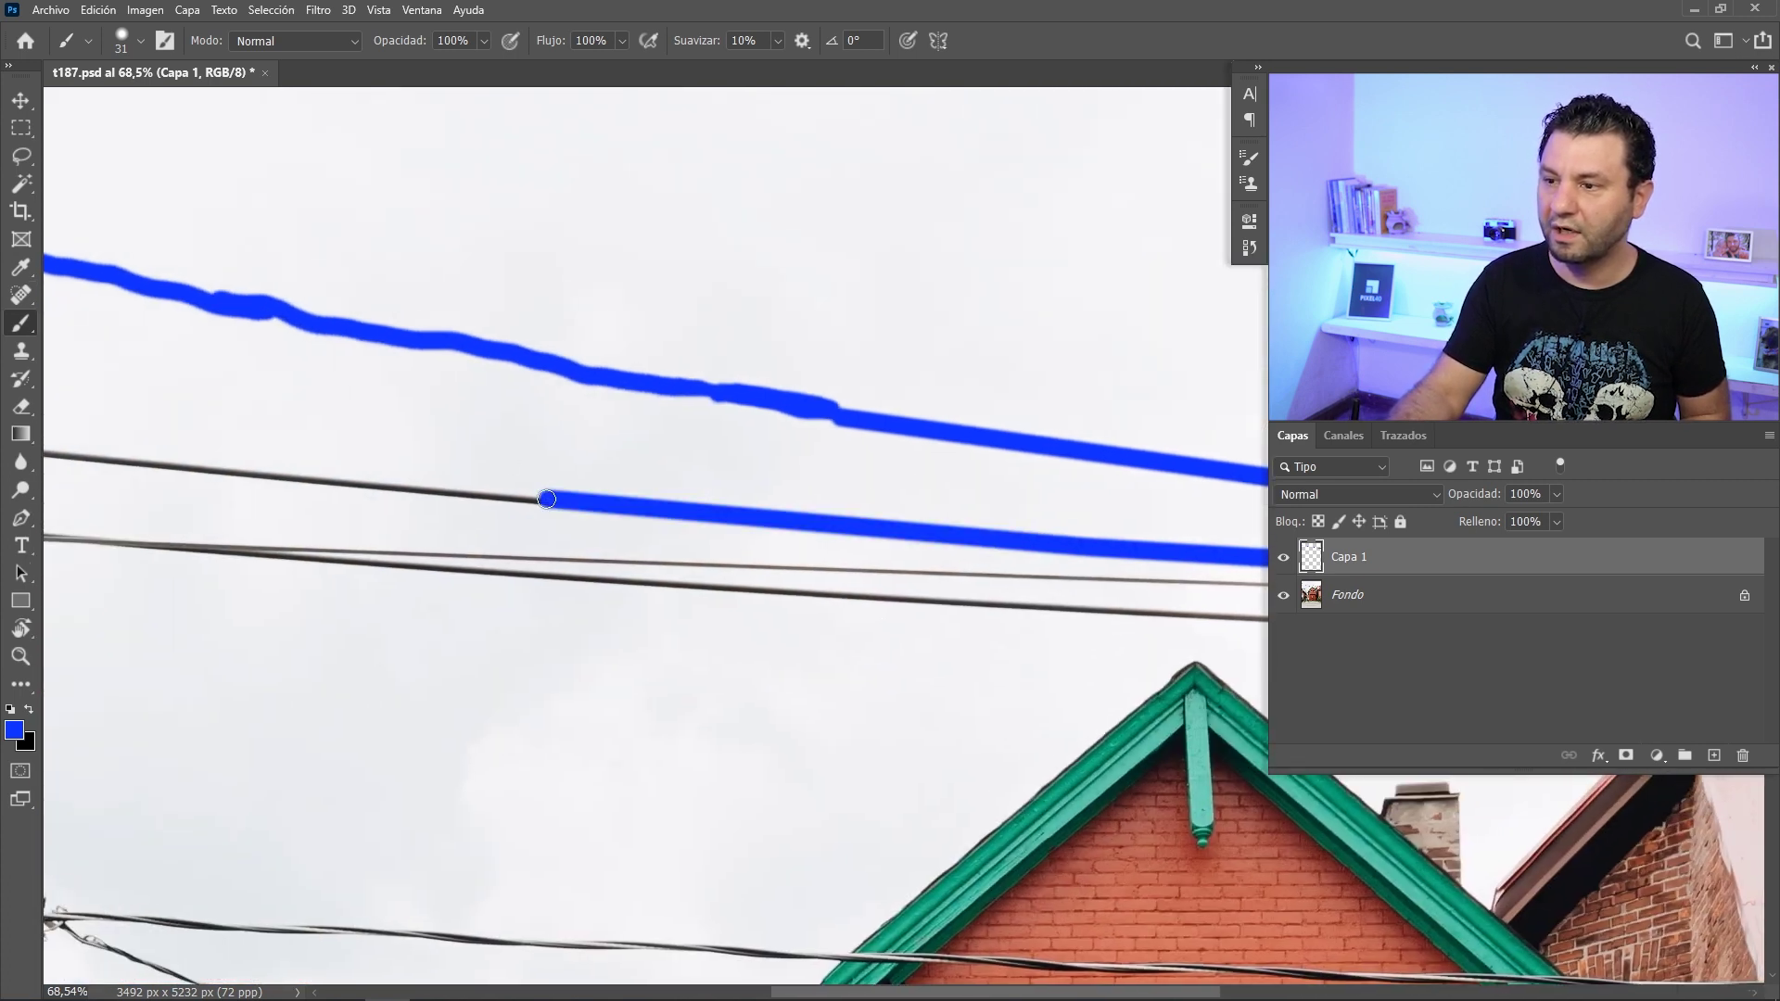
pyautogui.moveTo(231, 490); pyautogui.dragTo(512, 531)
pyautogui.keyDown('shift'); pyautogui.click(281, 488); pyautogui.keyUp('shift')
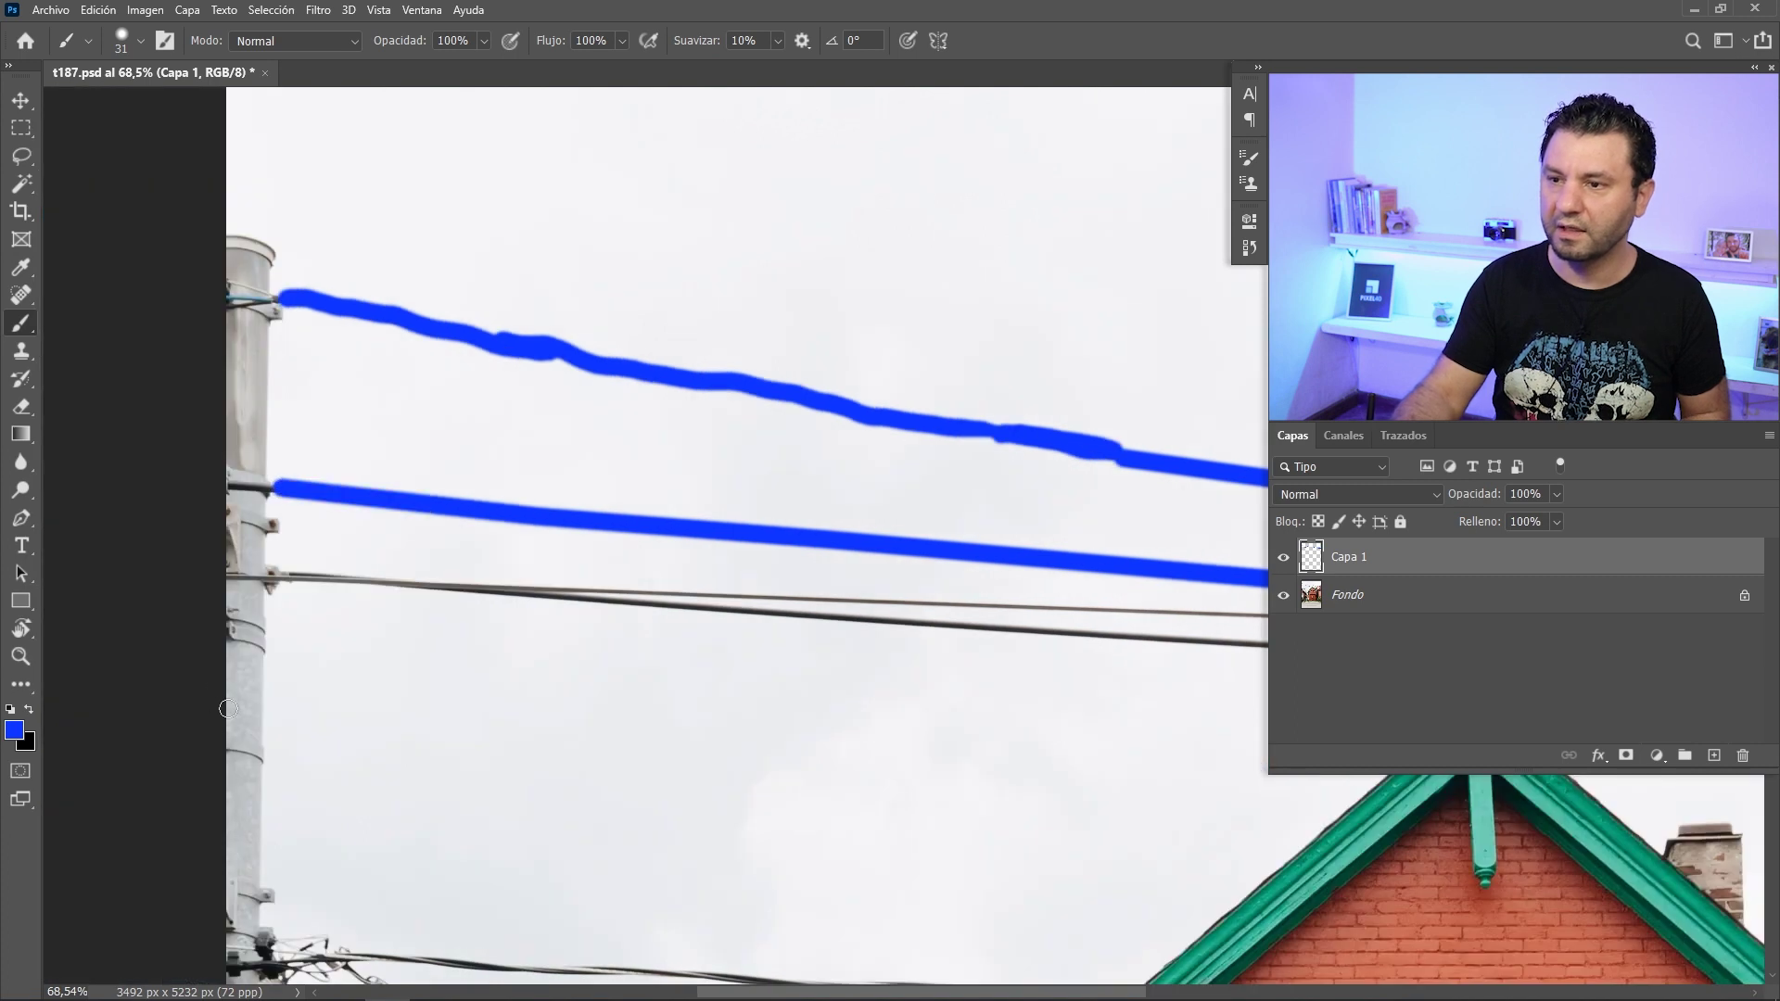
# Trace the third cable in straight blue segments from the pole partway across, undoing one overshoot
pyautogui.click(299, 582)
pyautogui.moveTo(516, 736); pyautogui.dragTo(512, 662)
pyautogui.moveTo(639, 590); pyautogui.dragTo(437, 596)
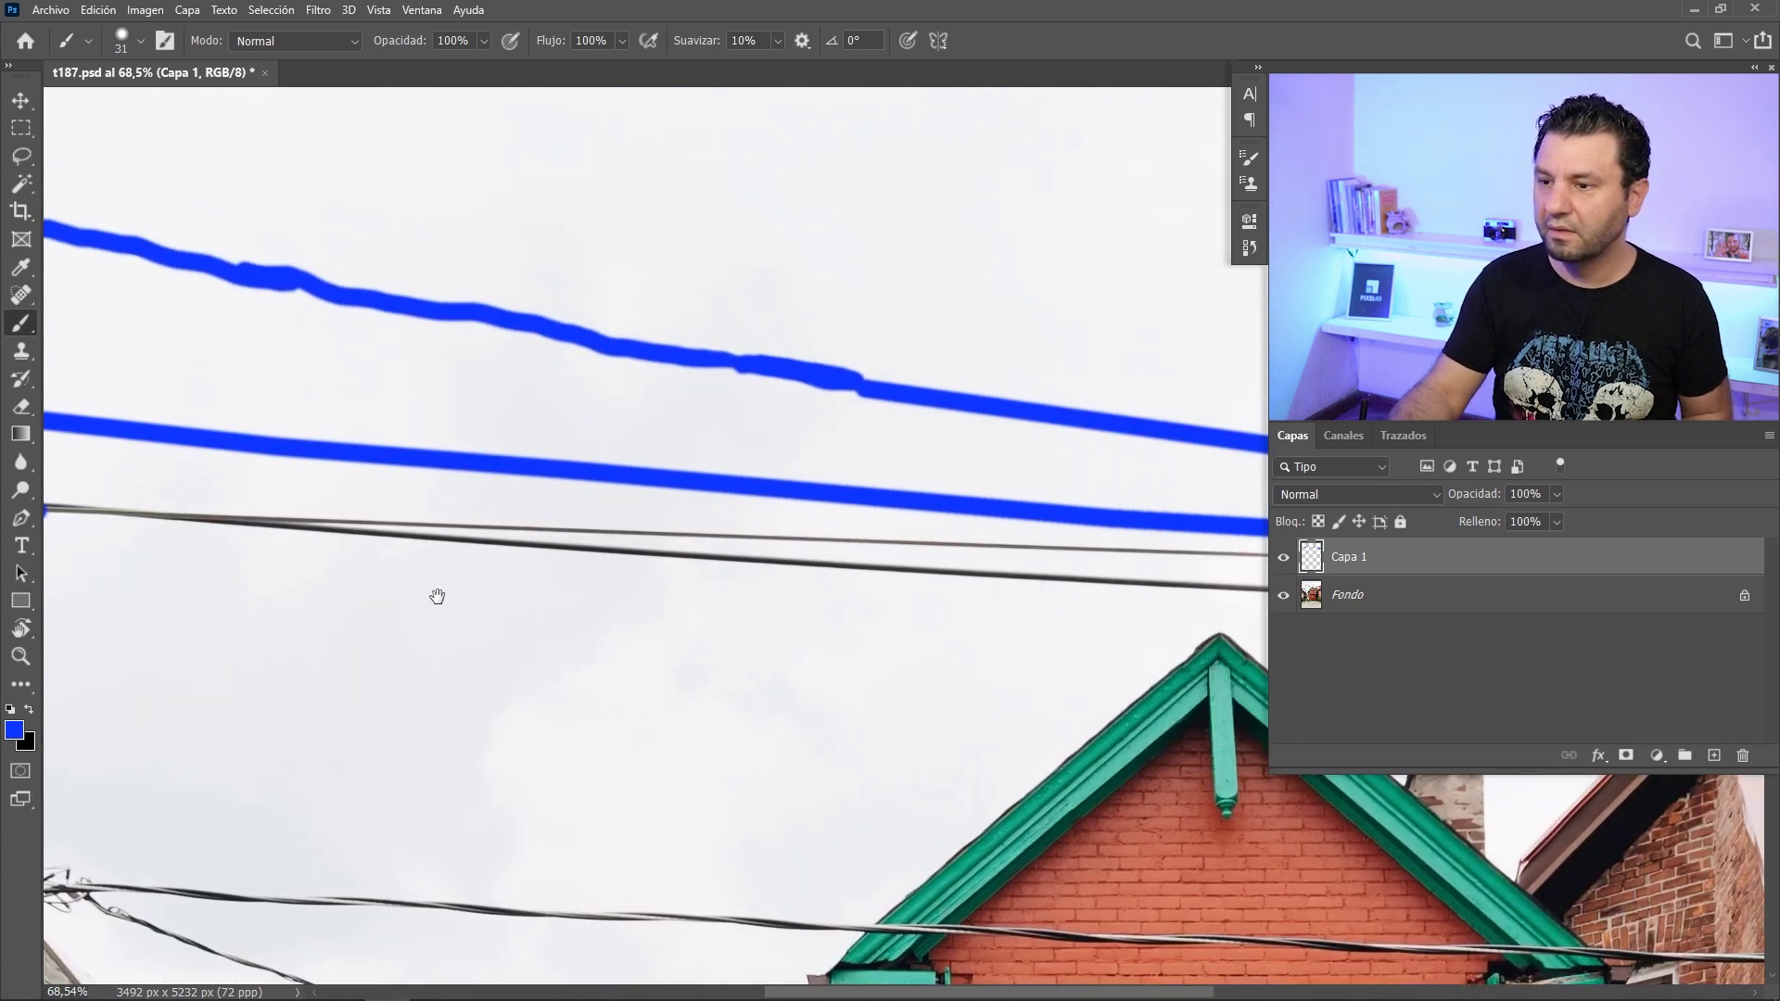
pyautogui.keyDown('shift'); pyautogui.click(650, 553); pyautogui.keyUp('shift')
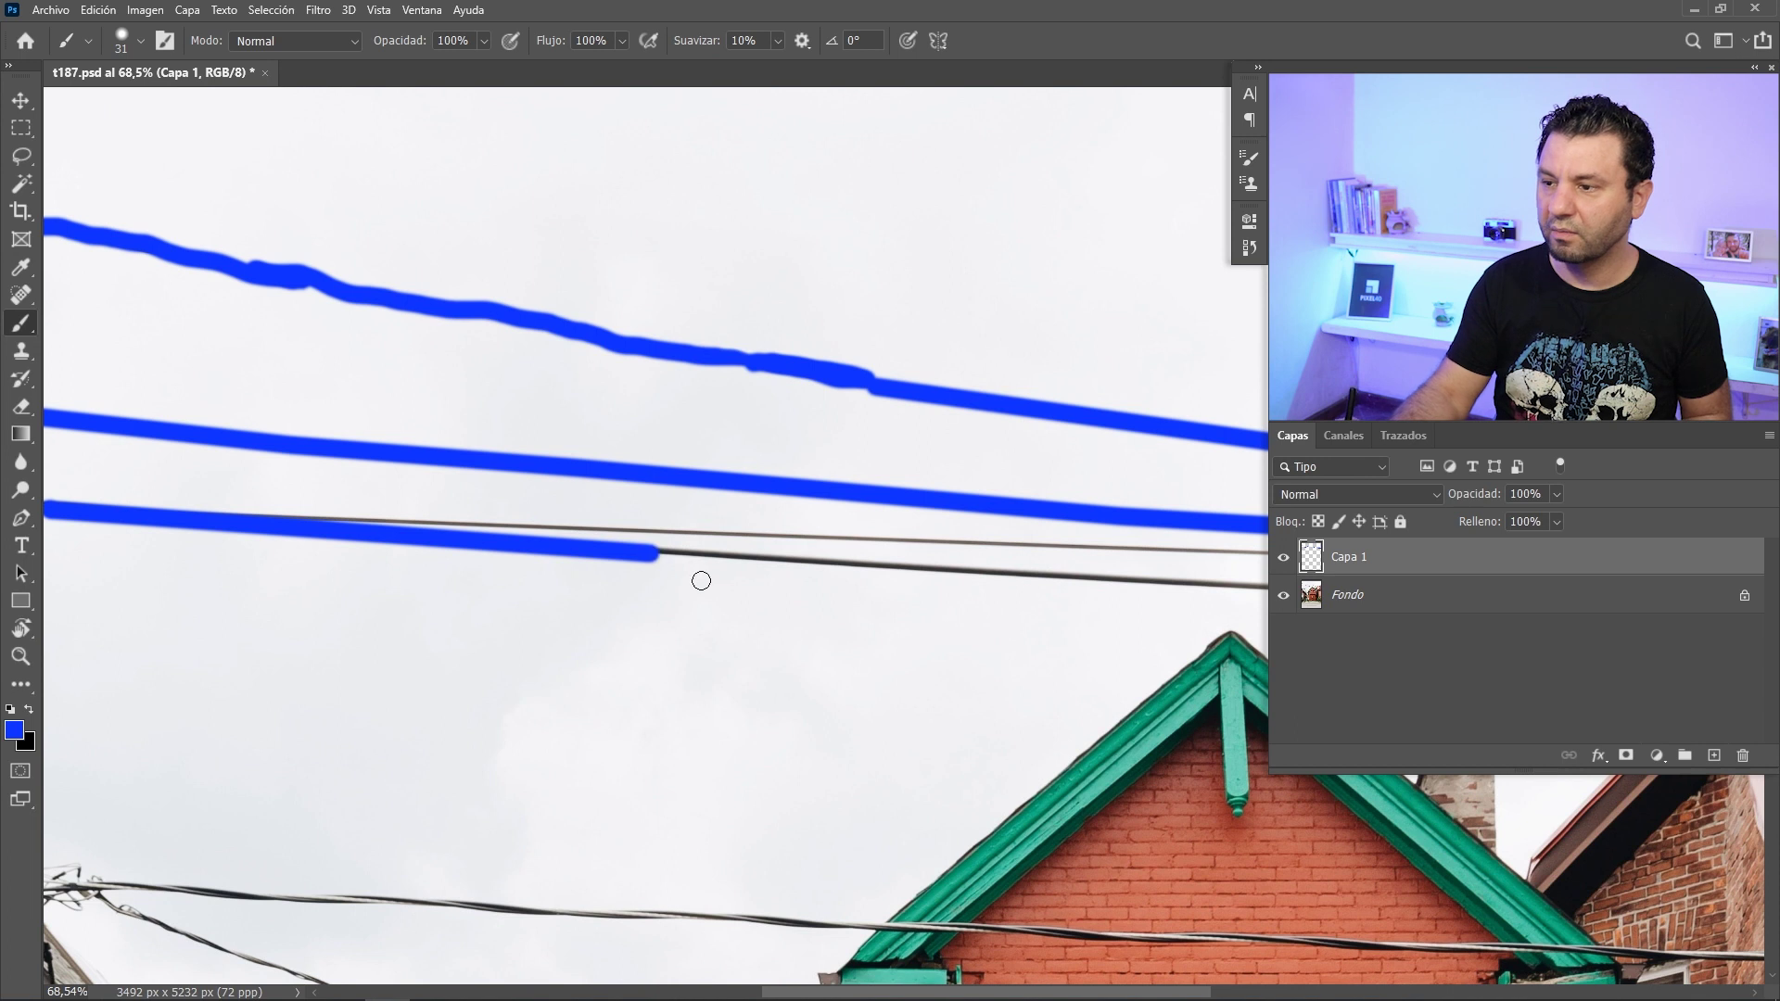
pyautogui.moveTo(871, 637); pyautogui.dragTo(539, 595)
pyautogui.keyDown('shift'); pyautogui.click(1054, 551); pyautogui.keyUp('shift')
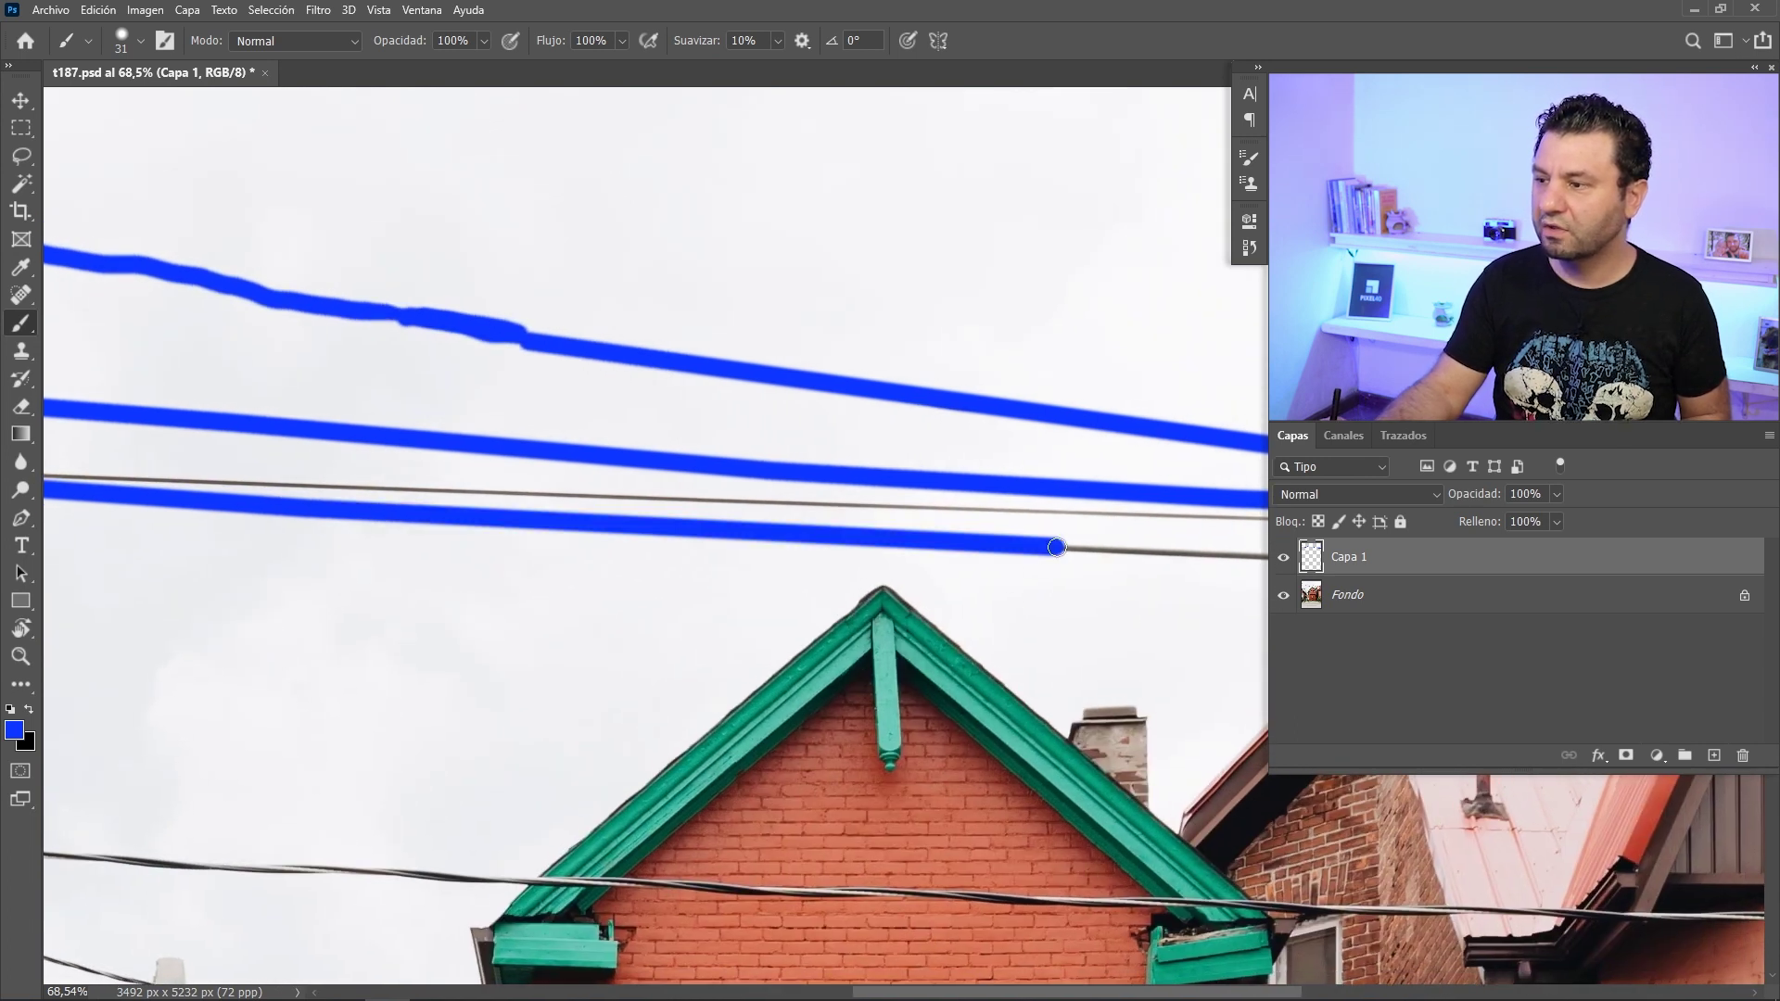
pyautogui.moveTo(1047, 626); pyautogui.dragTo(245, 567)
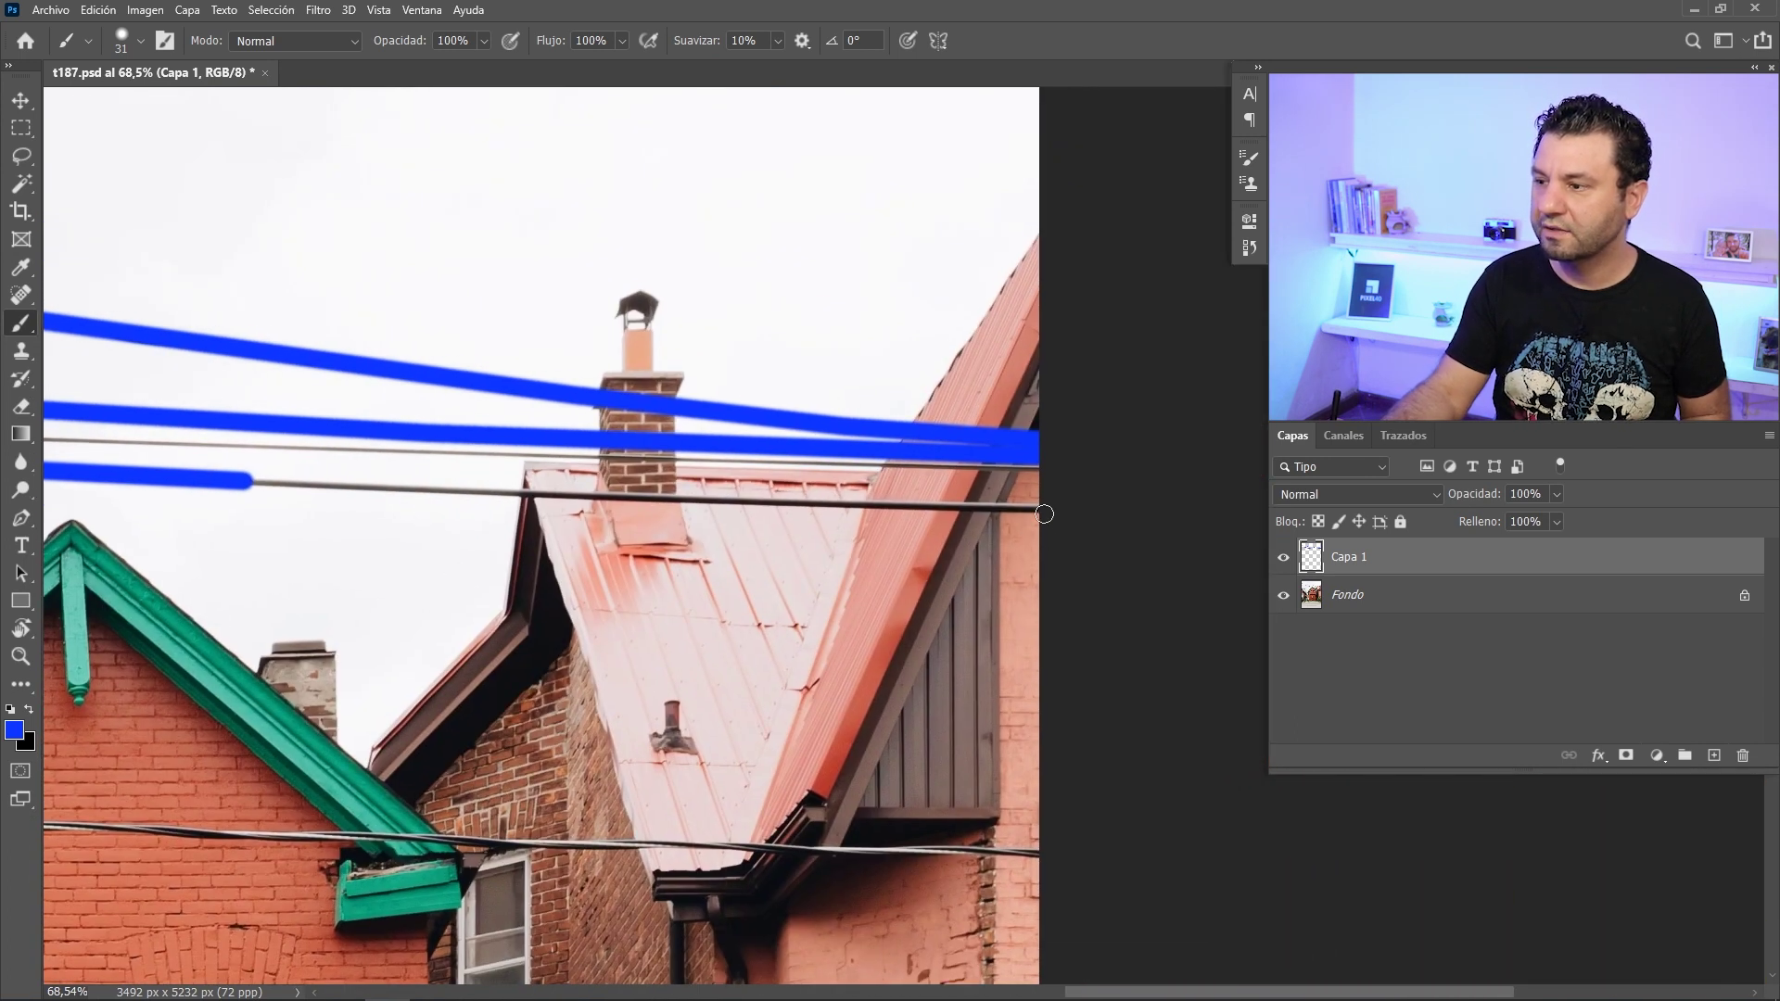
pyautogui.keyDown('shift'); pyautogui.click(1039, 506); pyautogui.keyUp('shift')
pyautogui.hotkey('ctrl', 'z')
pyautogui.moveTo(237, 468); pyautogui.dragTo(388, 454)
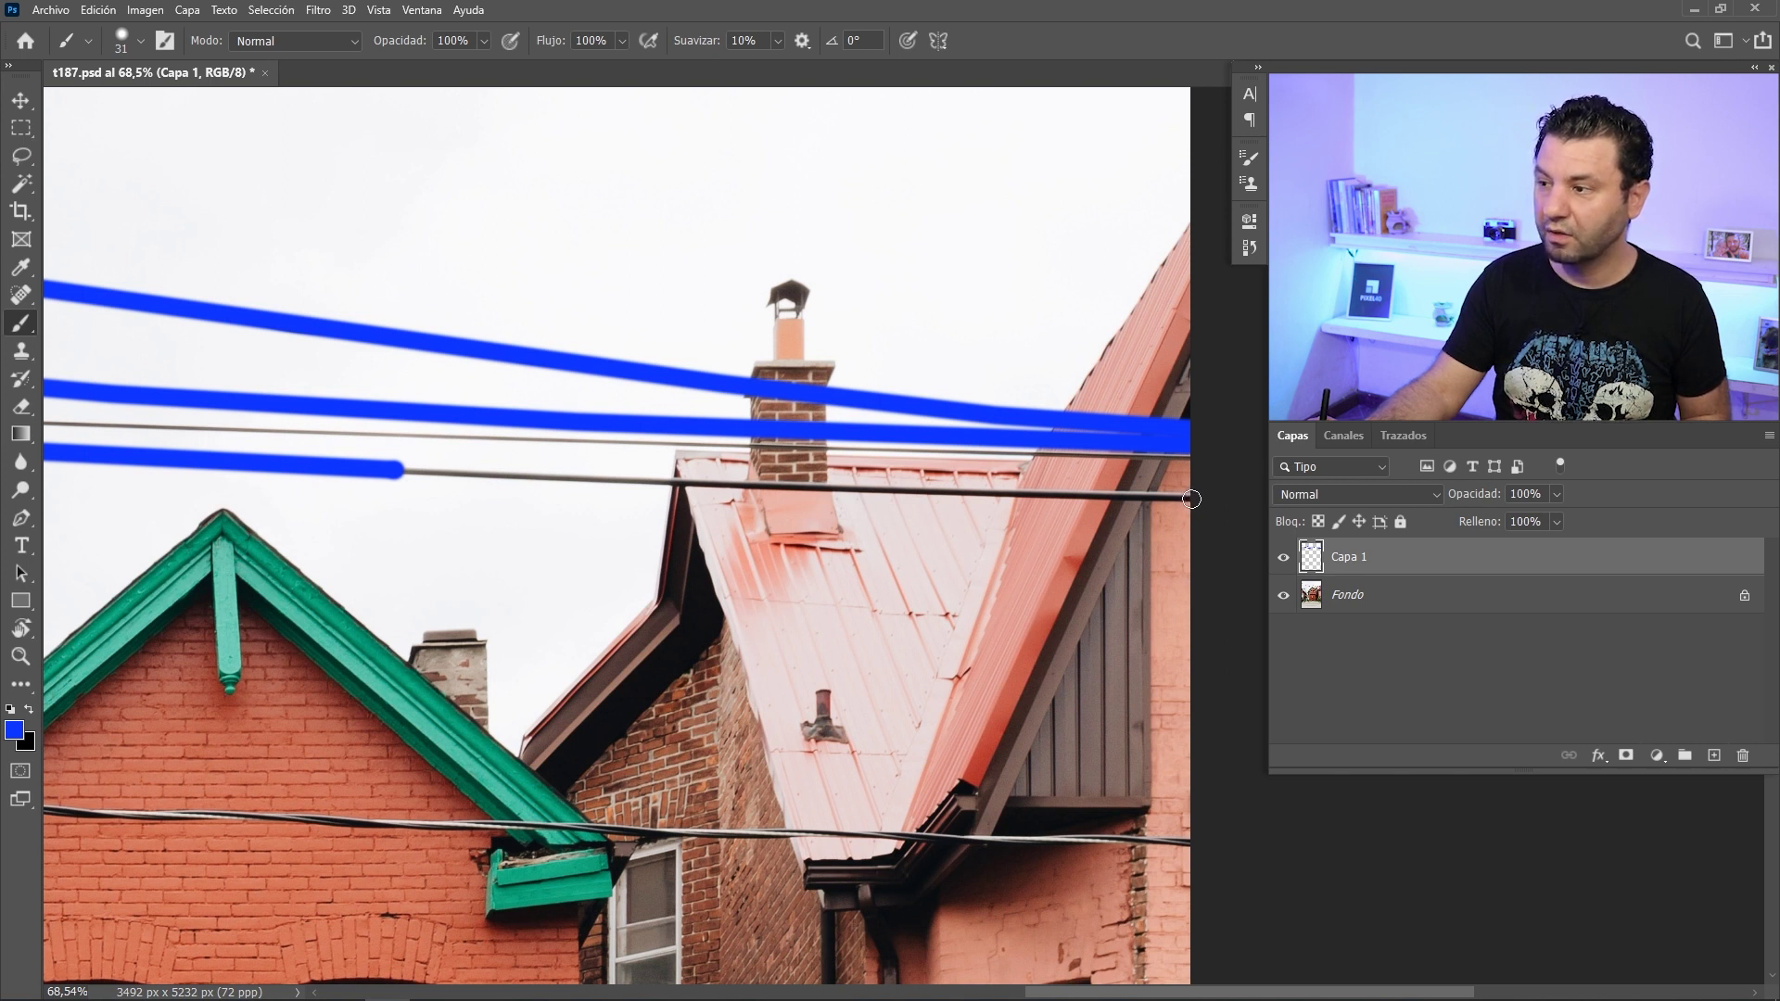
# Extend the third cable's blue stroke straight to the right edge and adjust the brush size
pyautogui.keyDown('shift'); pyautogui.click(1193, 498); pyautogui.keyUp('shift')
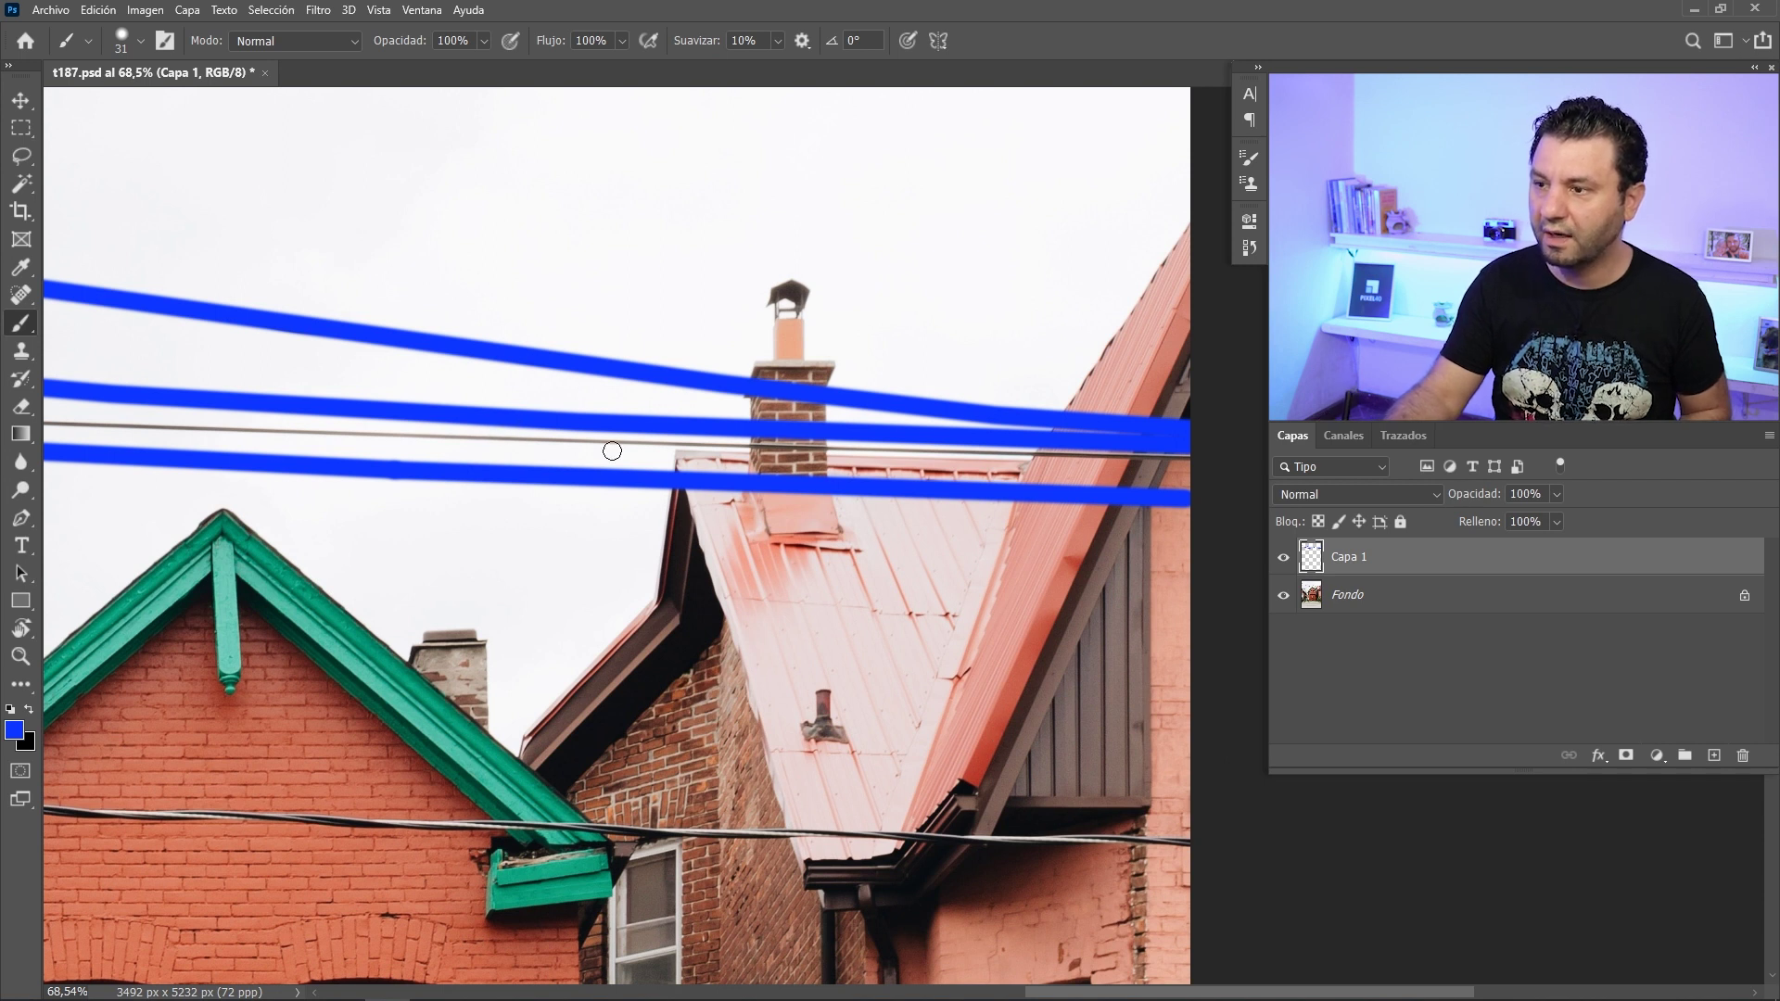
pyautogui.click(790, 444)
pyautogui.keyDown('alt'); pyautogui.rightClick(760, 446); pyautogui.keyUp('alt')
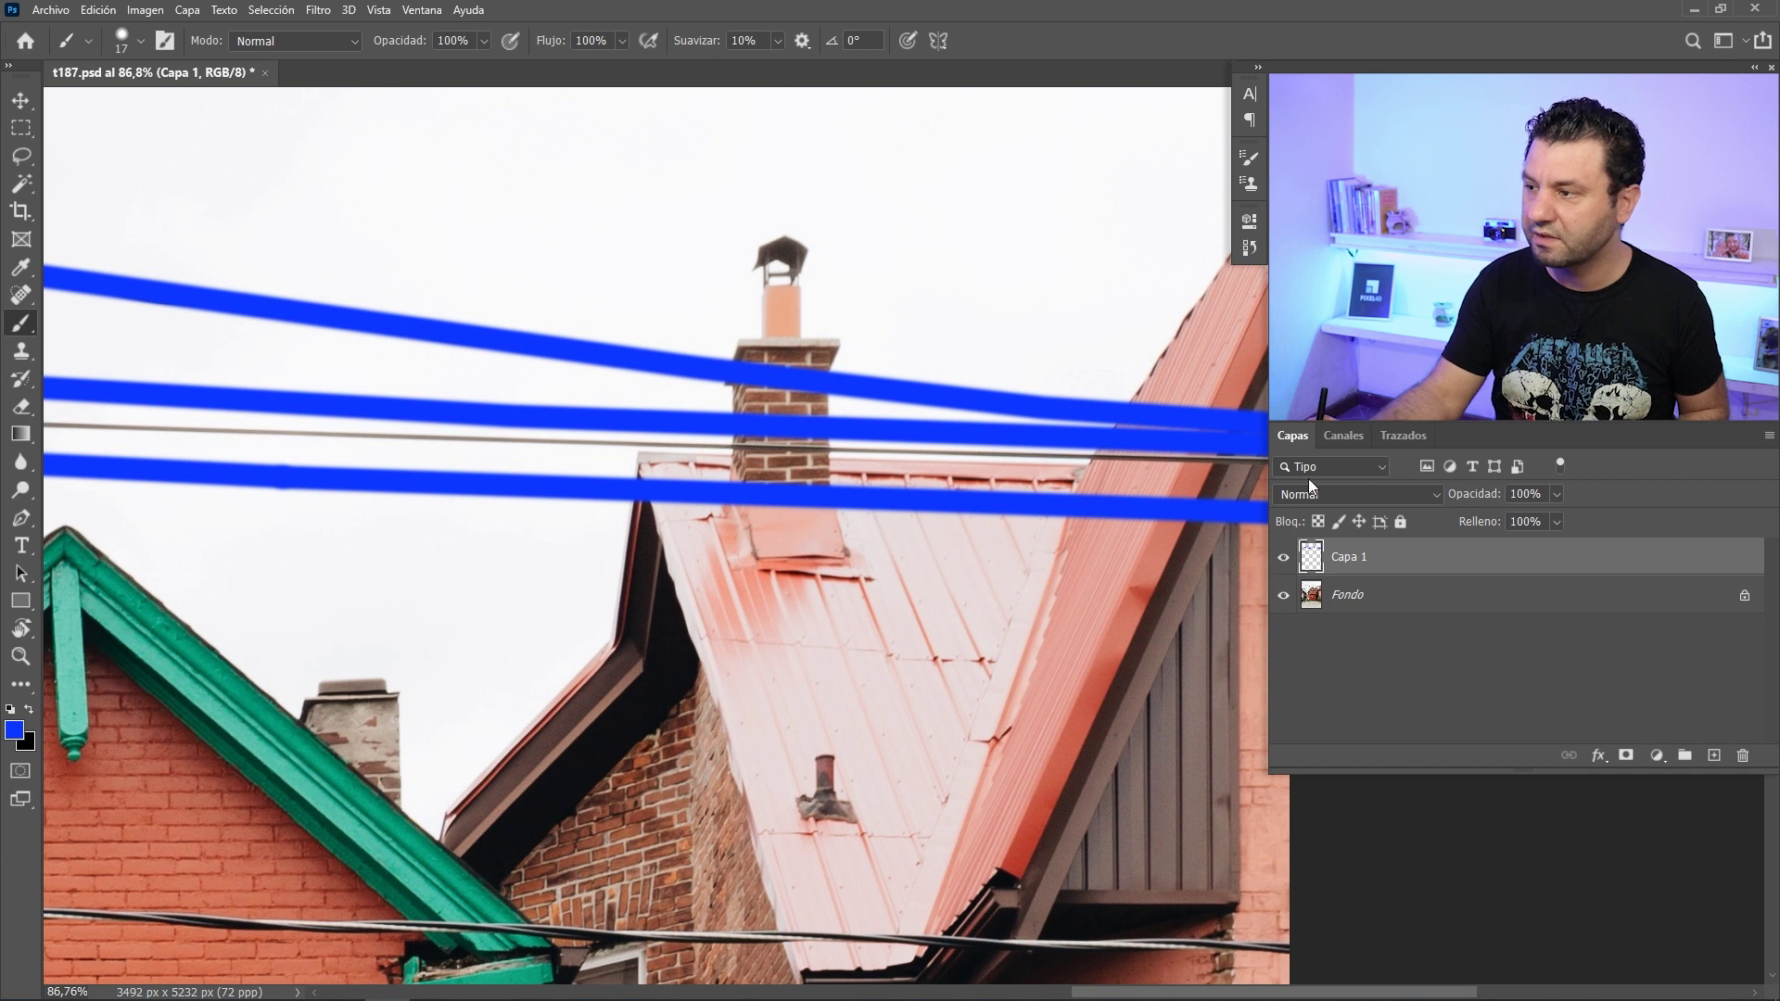
pyautogui.moveTo(1124, 519); pyautogui.dragTo(1052, 489)
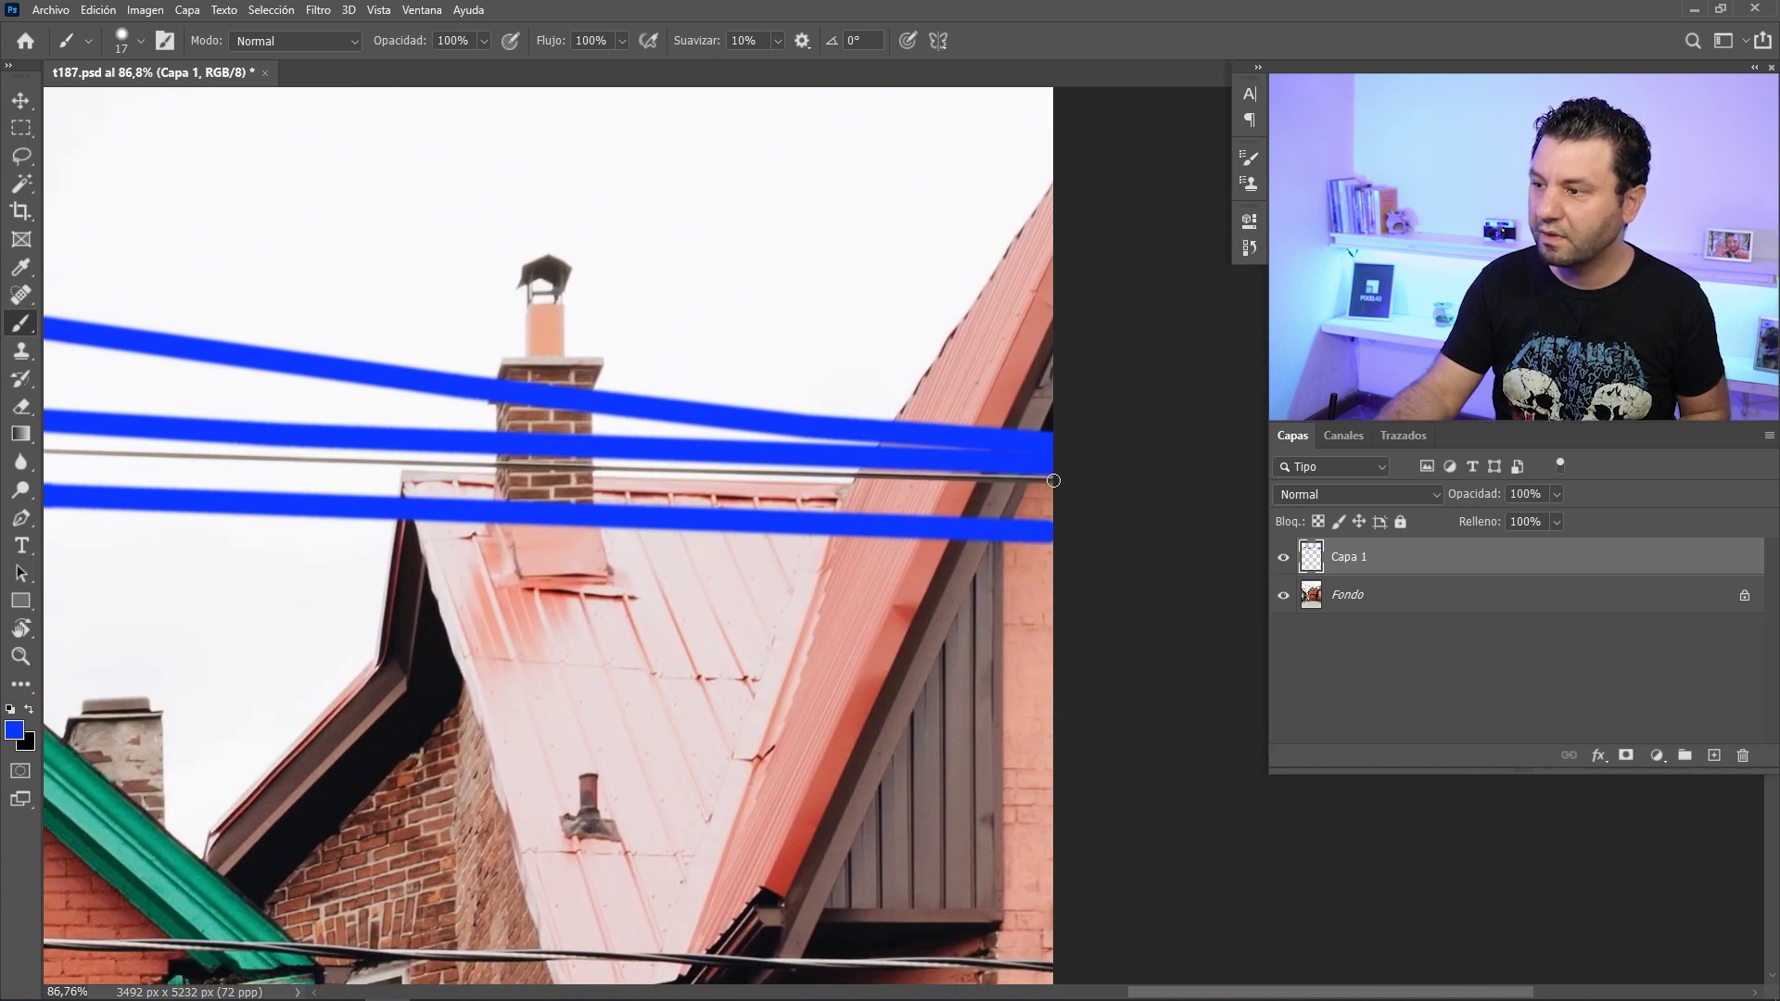
pyautogui.moveTo(161, 455); pyautogui.dragTo(593, 497)
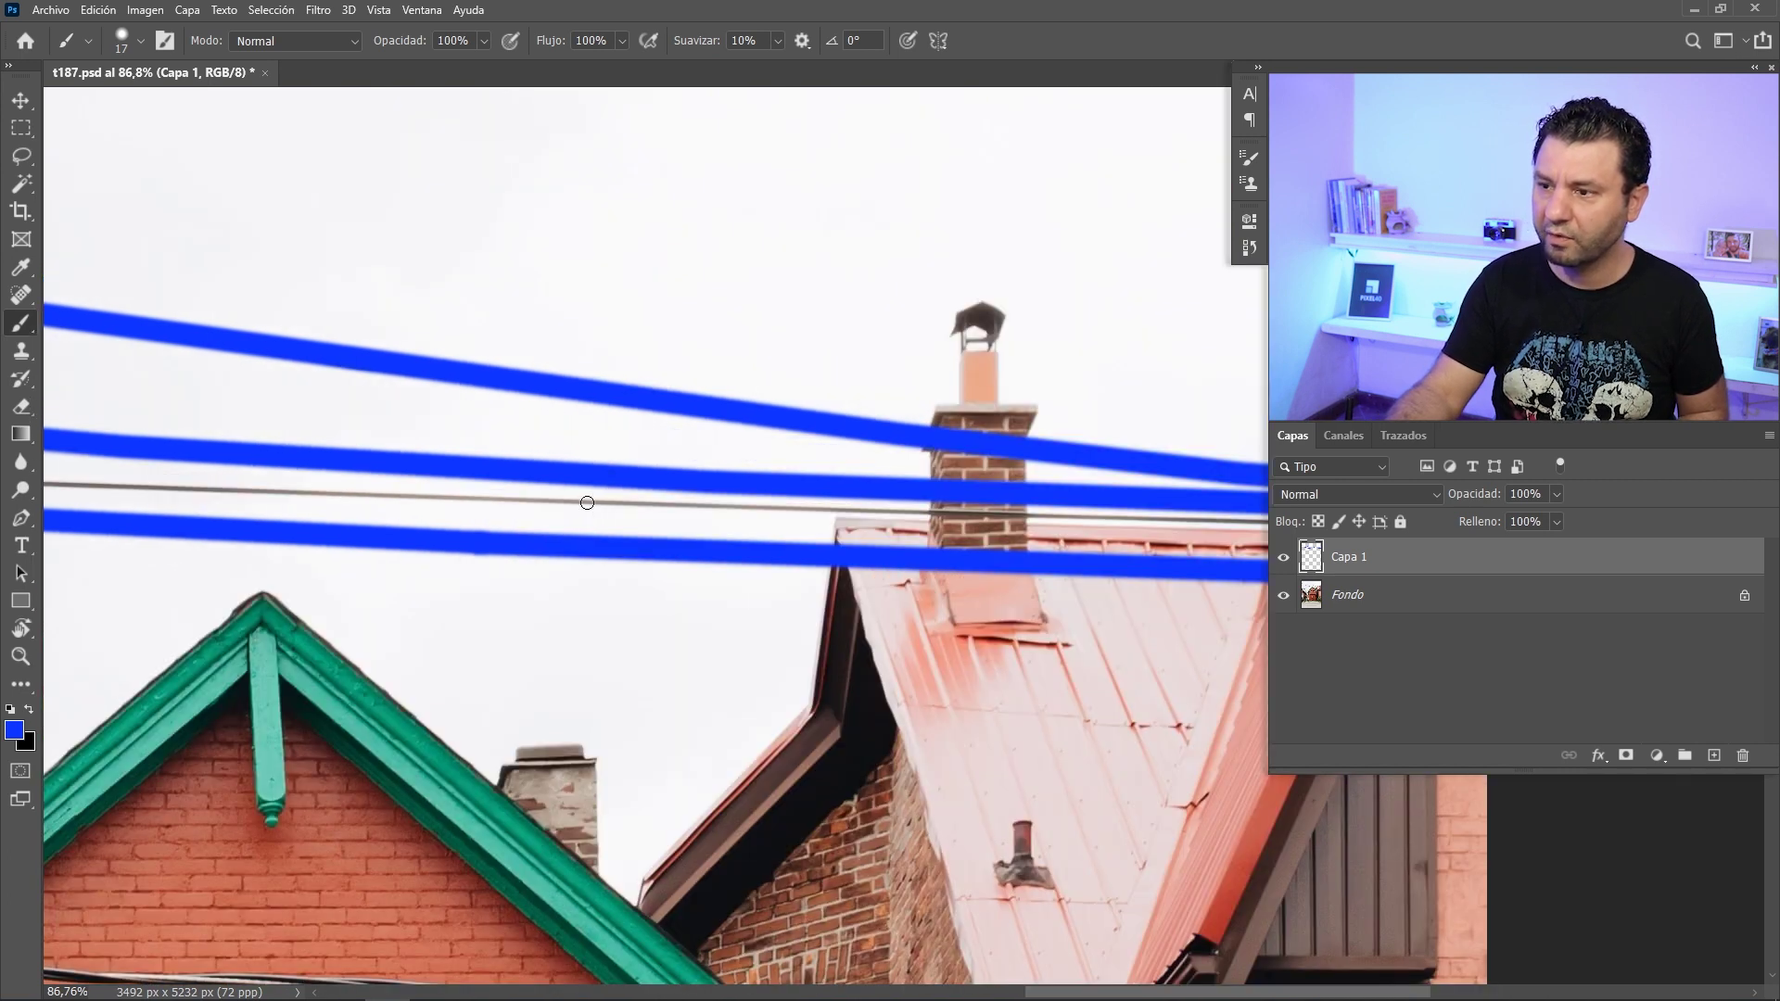
# Paint the thin middle wire in straight blue segments leftward, then enlarge the brush
pyautogui.keyDown('shift'); pyautogui.click(589, 502); pyautogui.keyUp('shift')
pyautogui.moveTo(159, 490); pyautogui.dragTo(508, 503)
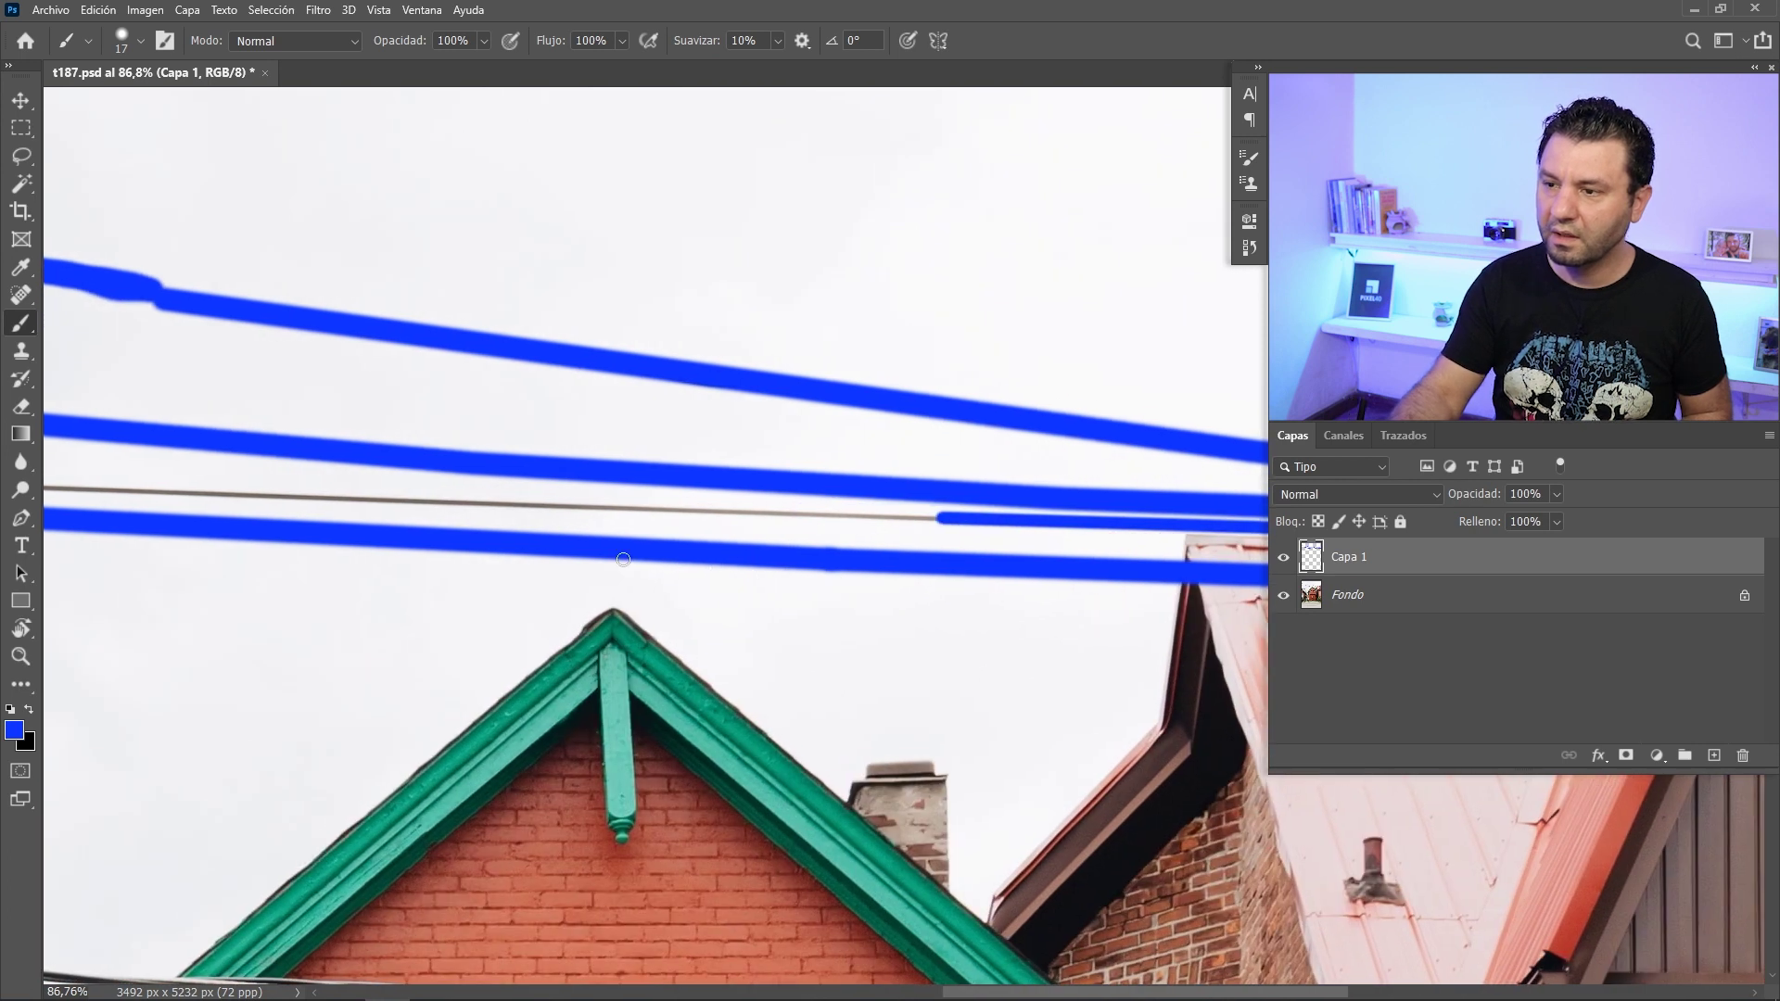
pyautogui.keyDown('shift'); pyautogui.click(508, 504); pyautogui.keyUp('shift')
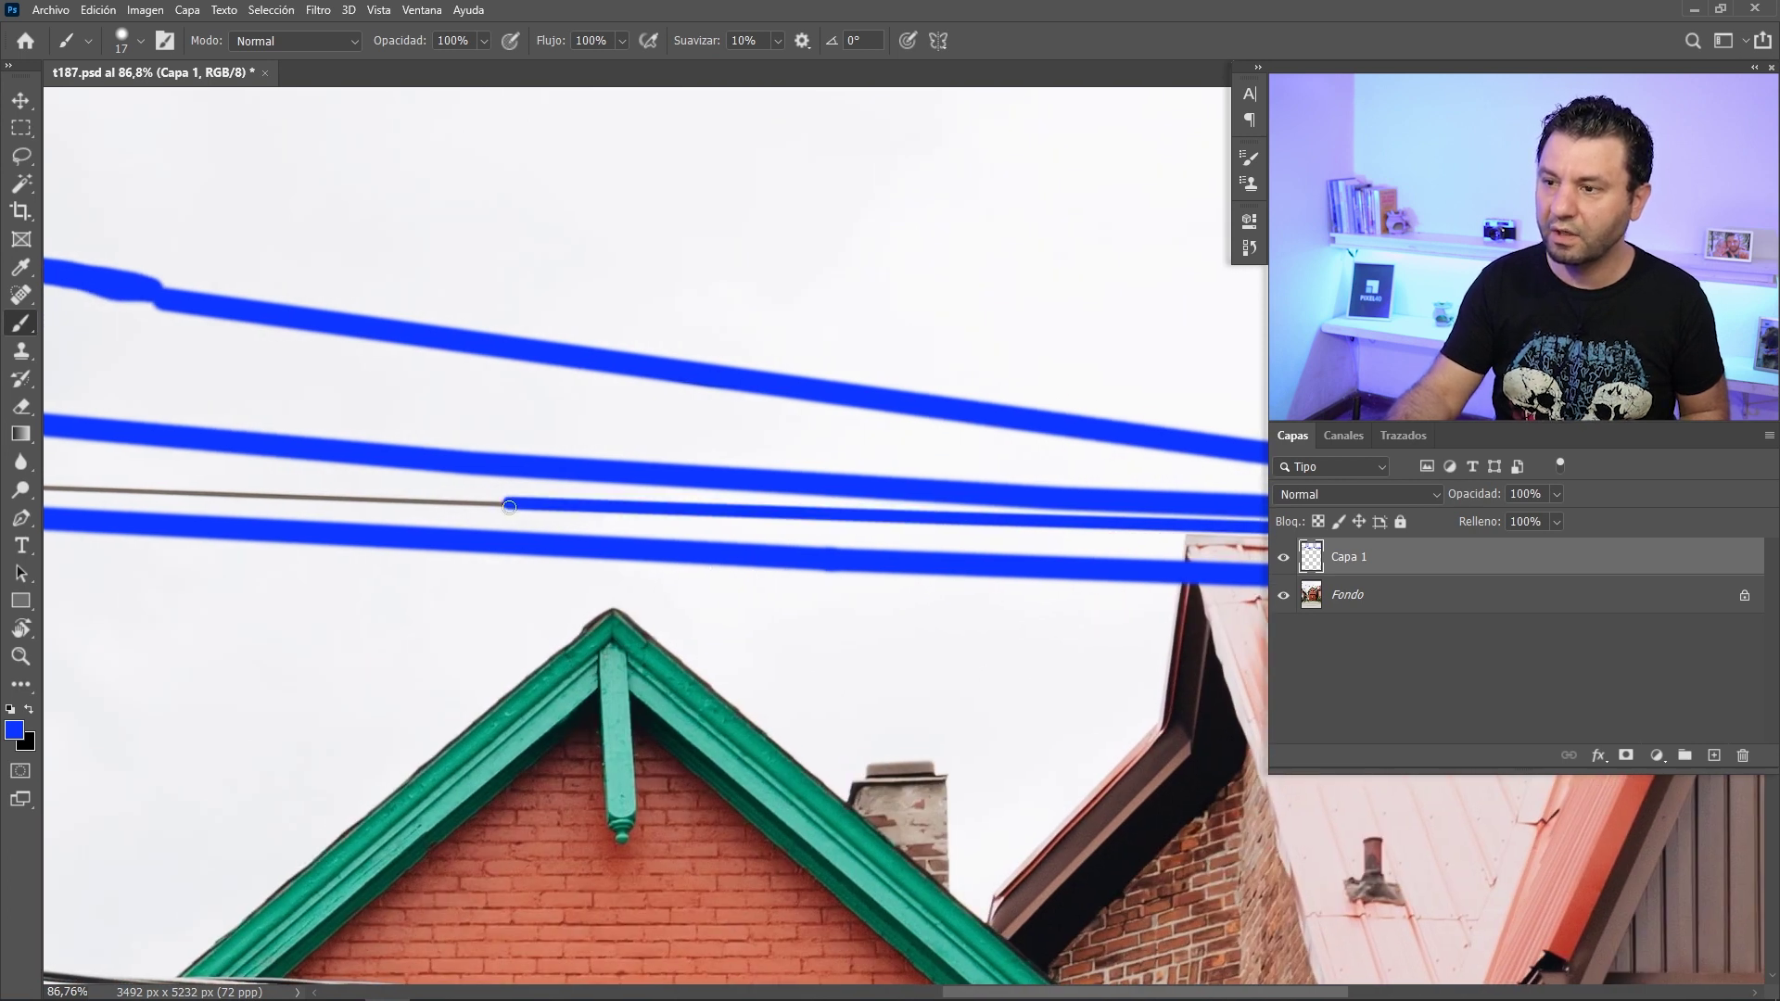
pyautogui.moveTo(213, 540); pyautogui.dragTo(572, 542)
pyautogui.keyDown('shift'); pyautogui.click(432, 488); pyautogui.keyUp('shift')
pyautogui.moveTo(57, 481); pyautogui.dragTo(335, 482)
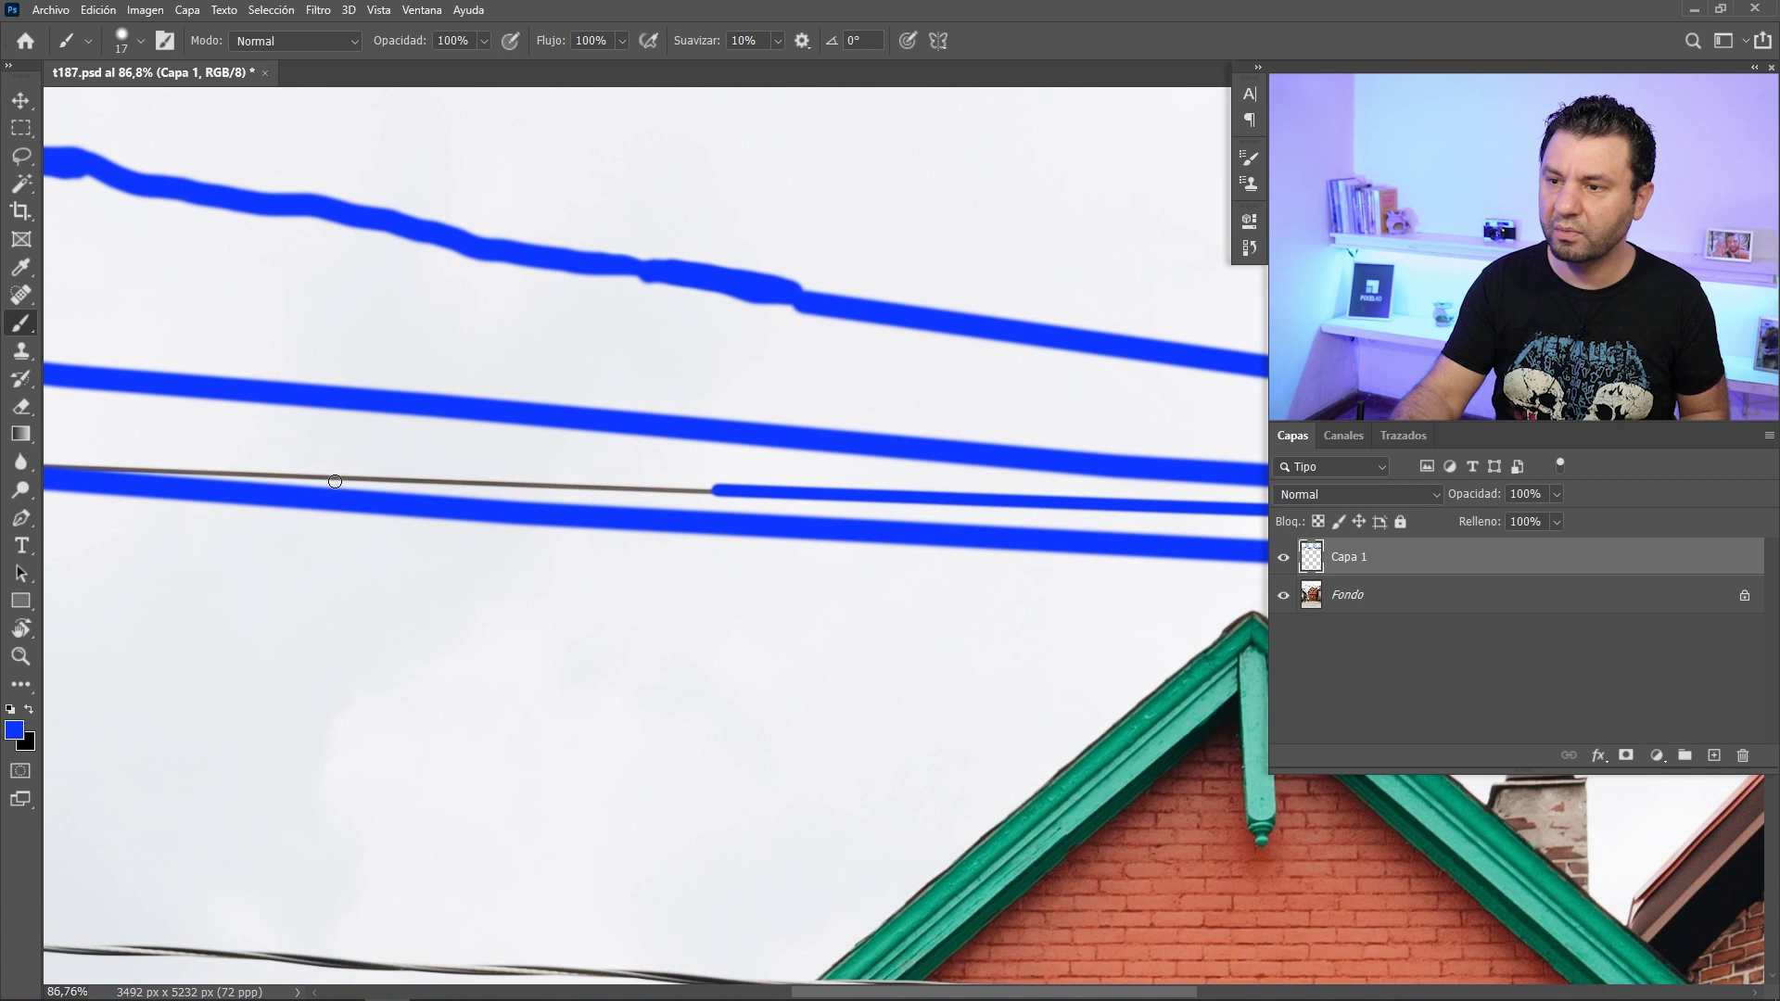
pyautogui.scroll(-5, 342, 479)
pyautogui.moveTo(185, 649); pyautogui.dragTo(278, 556)
pyautogui.keyDown('alt'); pyautogui.rightClick(309, 614); pyautogui.keyUp('alt')
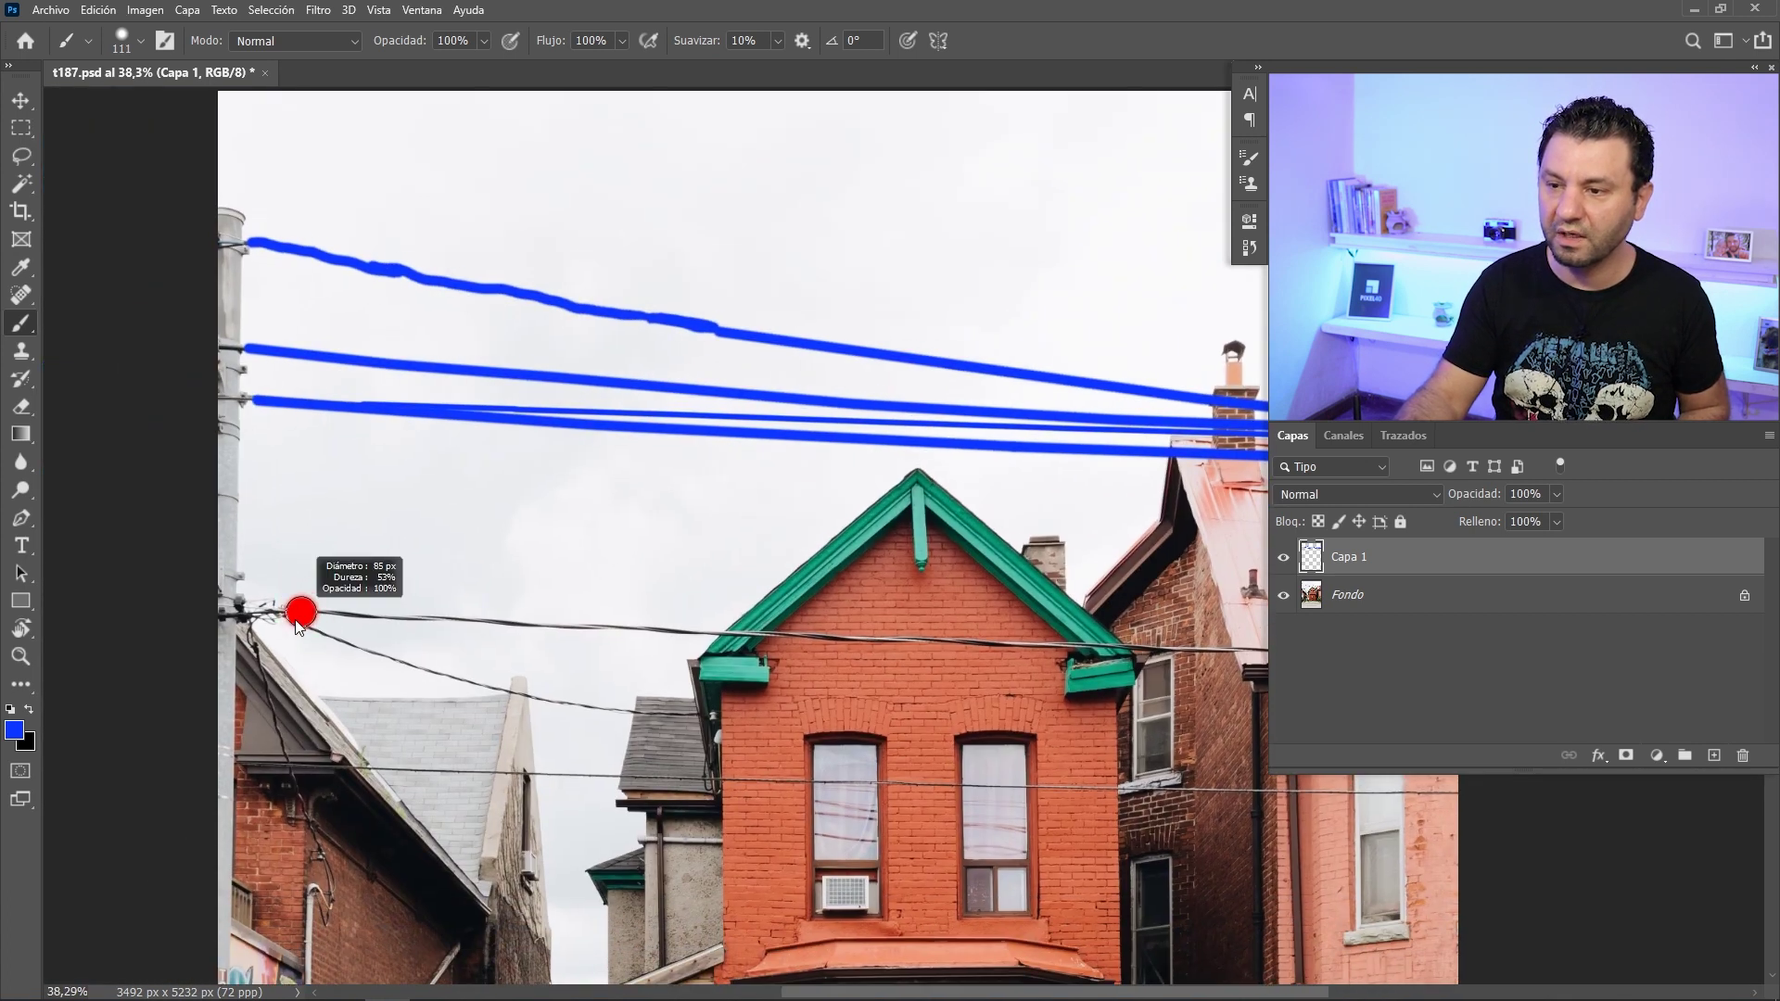
# Cover the wire-pole junction in blue and paint a wire straight across to the right edge
pyautogui.scroll(4, 212, 601)
pyautogui.moveTo(185, 578); pyautogui.dragTo(280, 593)
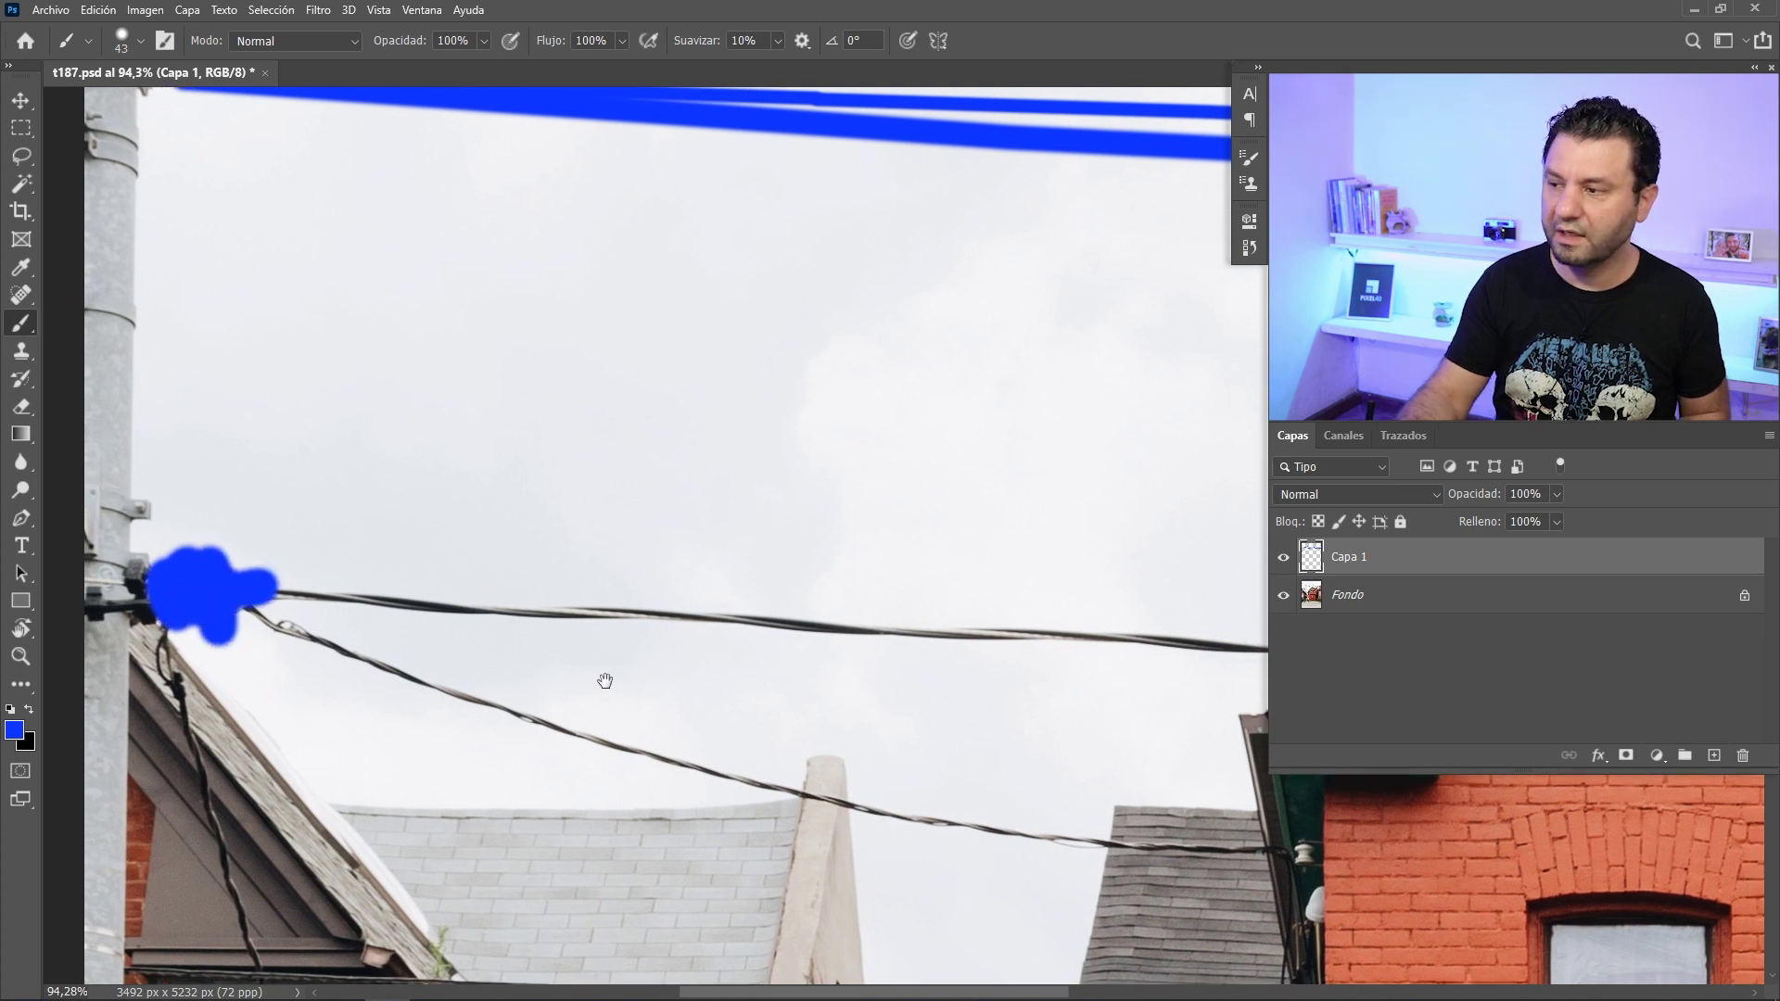
pyautogui.hscroll(10, 604, 683)
pyautogui.hscroll(2, 528, 584)
pyautogui.keyDown('shift'); pyautogui.click(829, 466); pyautogui.keyUp('shift')
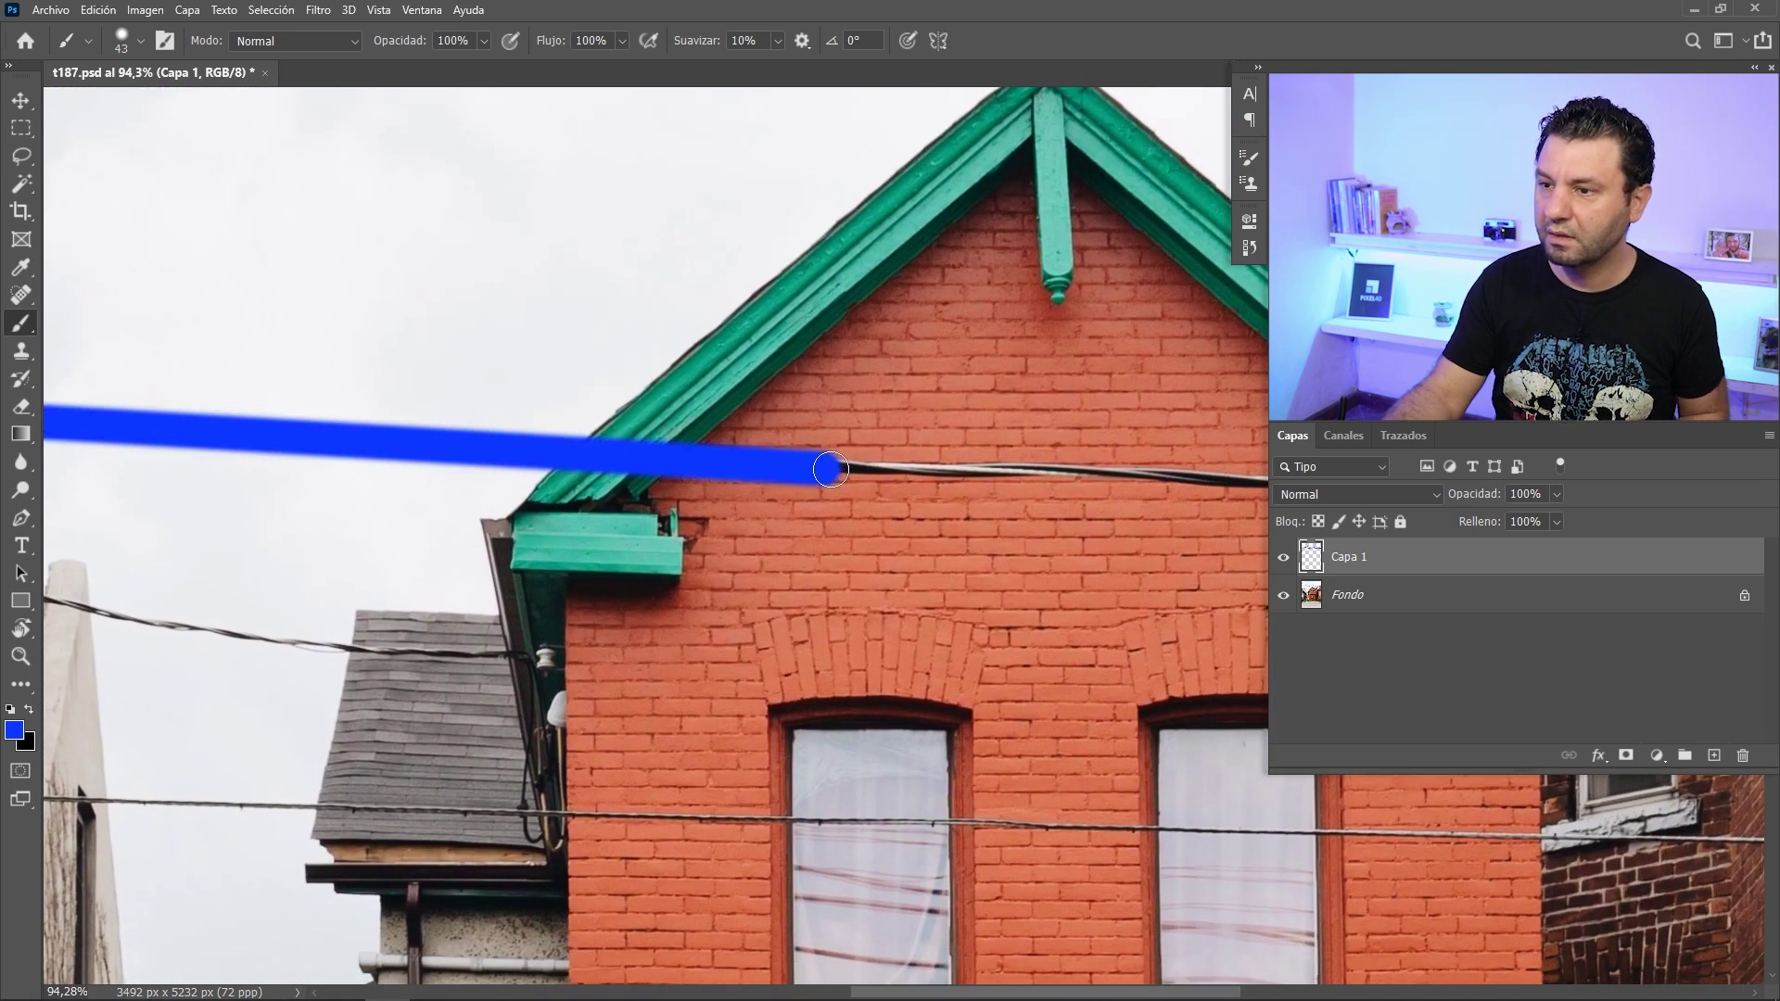
pyautogui.hscroll(10, 834, 473)
pyautogui.keyDown('shift'); pyautogui.click(870, 475); pyautogui.keyUp('shift')
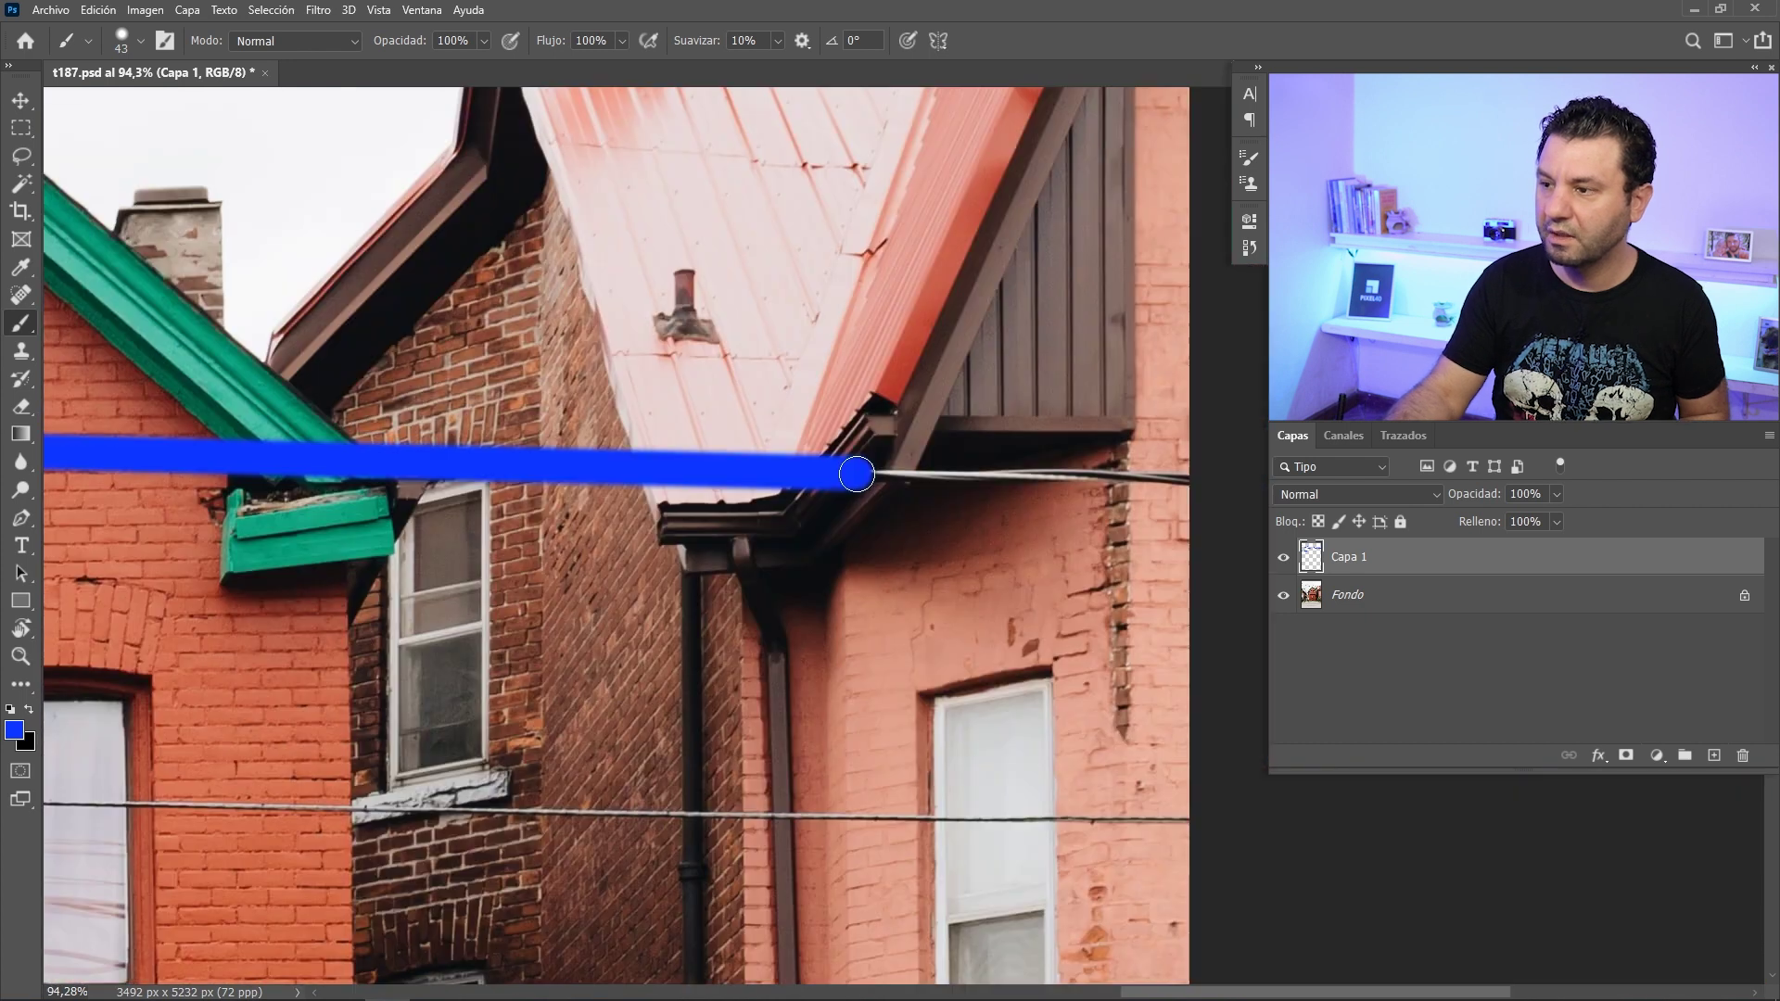
pyautogui.keyDown('shift'); pyautogui.click(1199, 481); pyautogui.keyUp('shift')
# With a smaller brush, trace the lower wire across the red houses to the left
pyautogui.moveTo(1168, 813); pyautogui.dragTo(1183, 819)
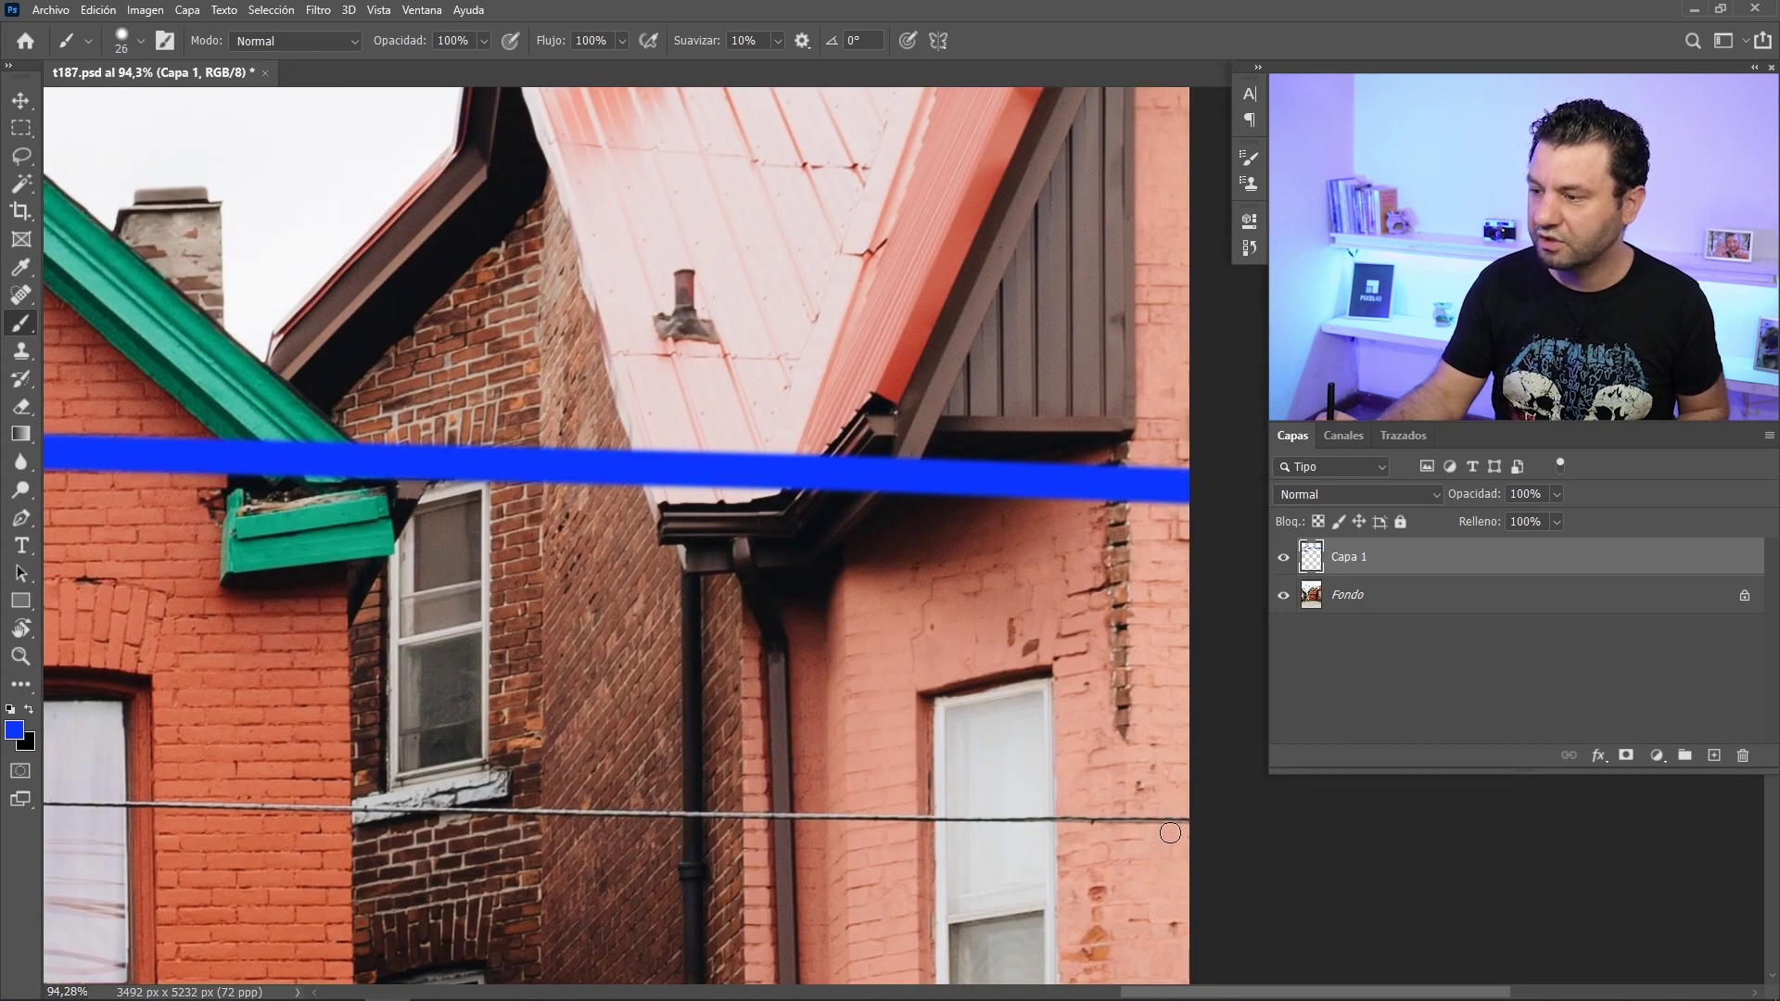
pyautogui.hscroll(-5, 973, 797)
pyautogui.hscroll(-5, 834, 723)
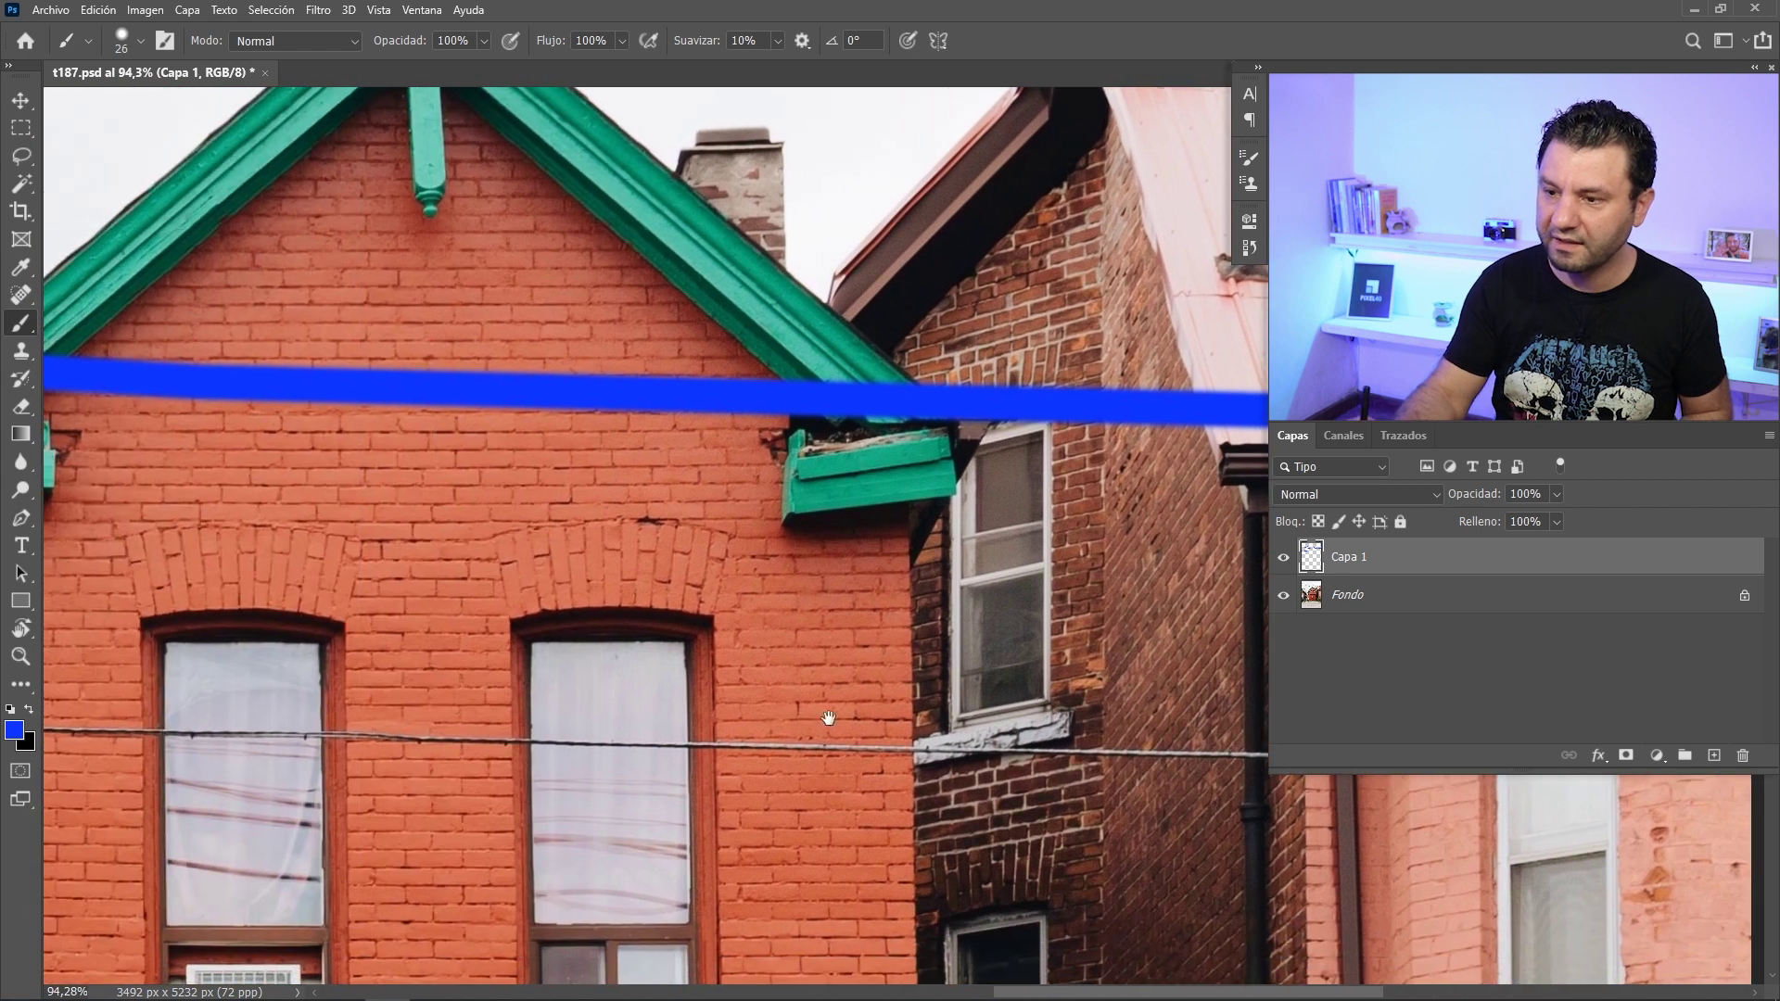
pyautogui.keyDown('shift'); pyautogui.click(396, 735); pyautogui.keyUp('shift')
pyautogui.hscroll(-10, 371, 705)
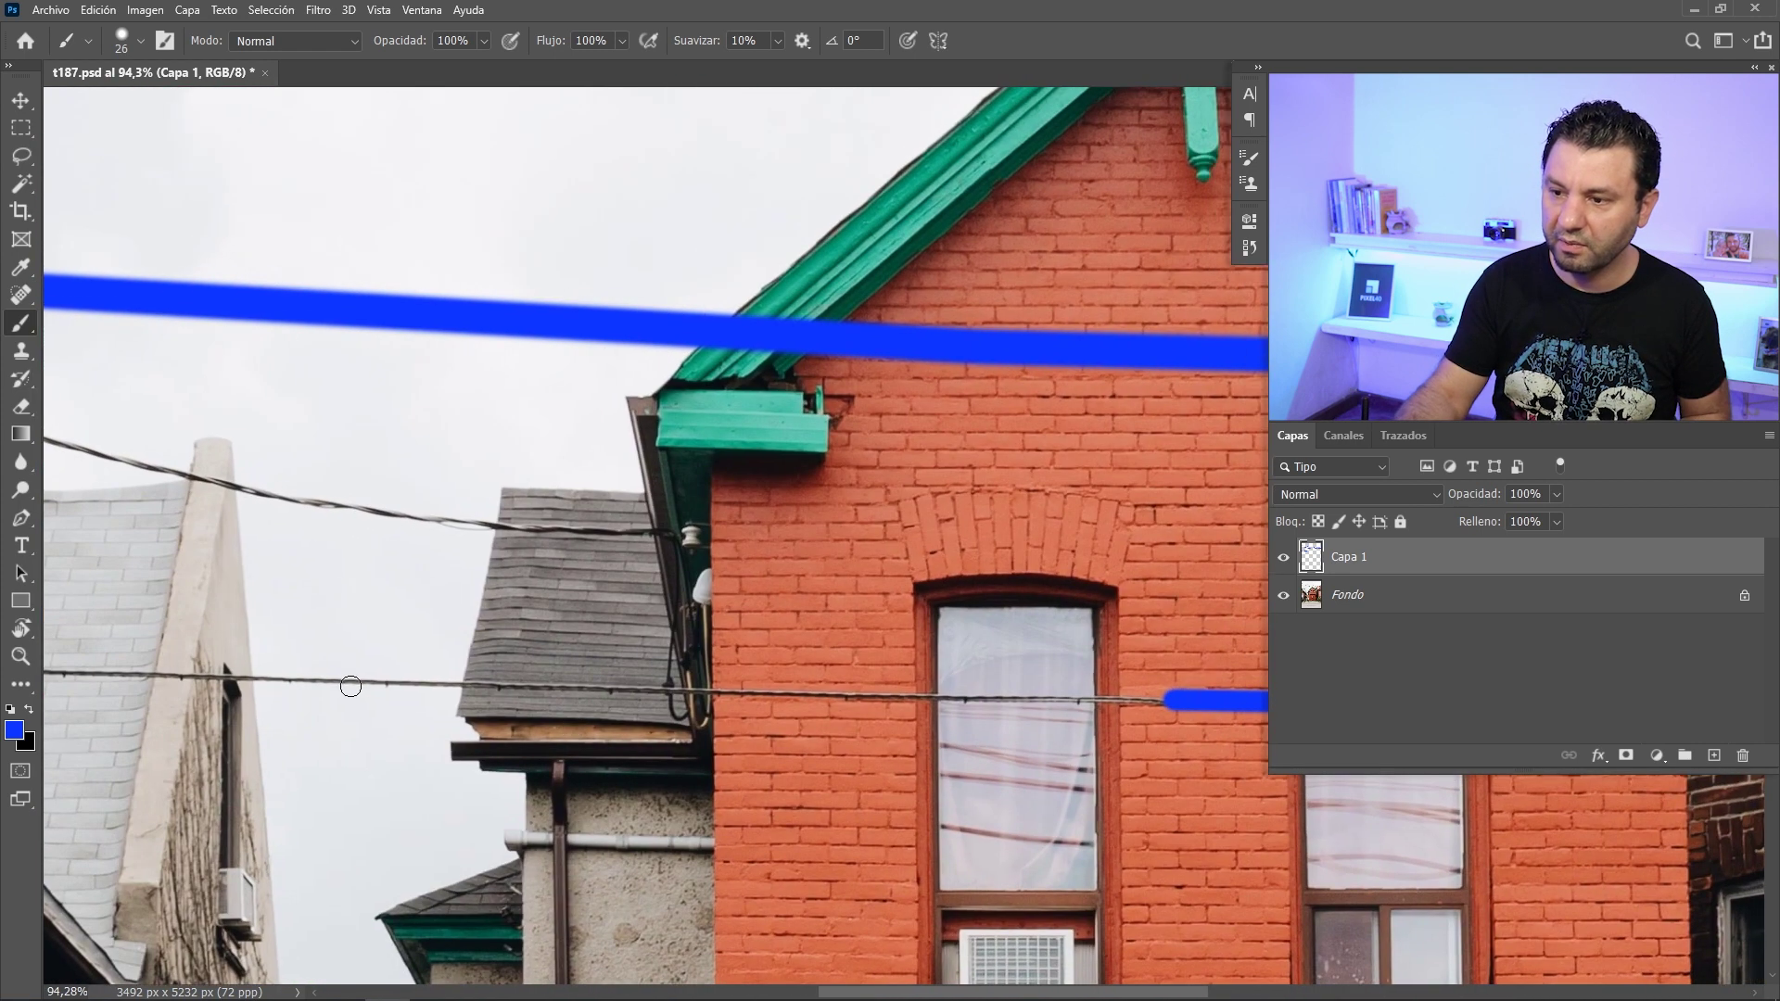
pyautogui.hscroll(-10, 356, 685)
pyautogui.keyDown('shift'); pyautogui.click(407, 631); pyautogui.keyUp('shift')
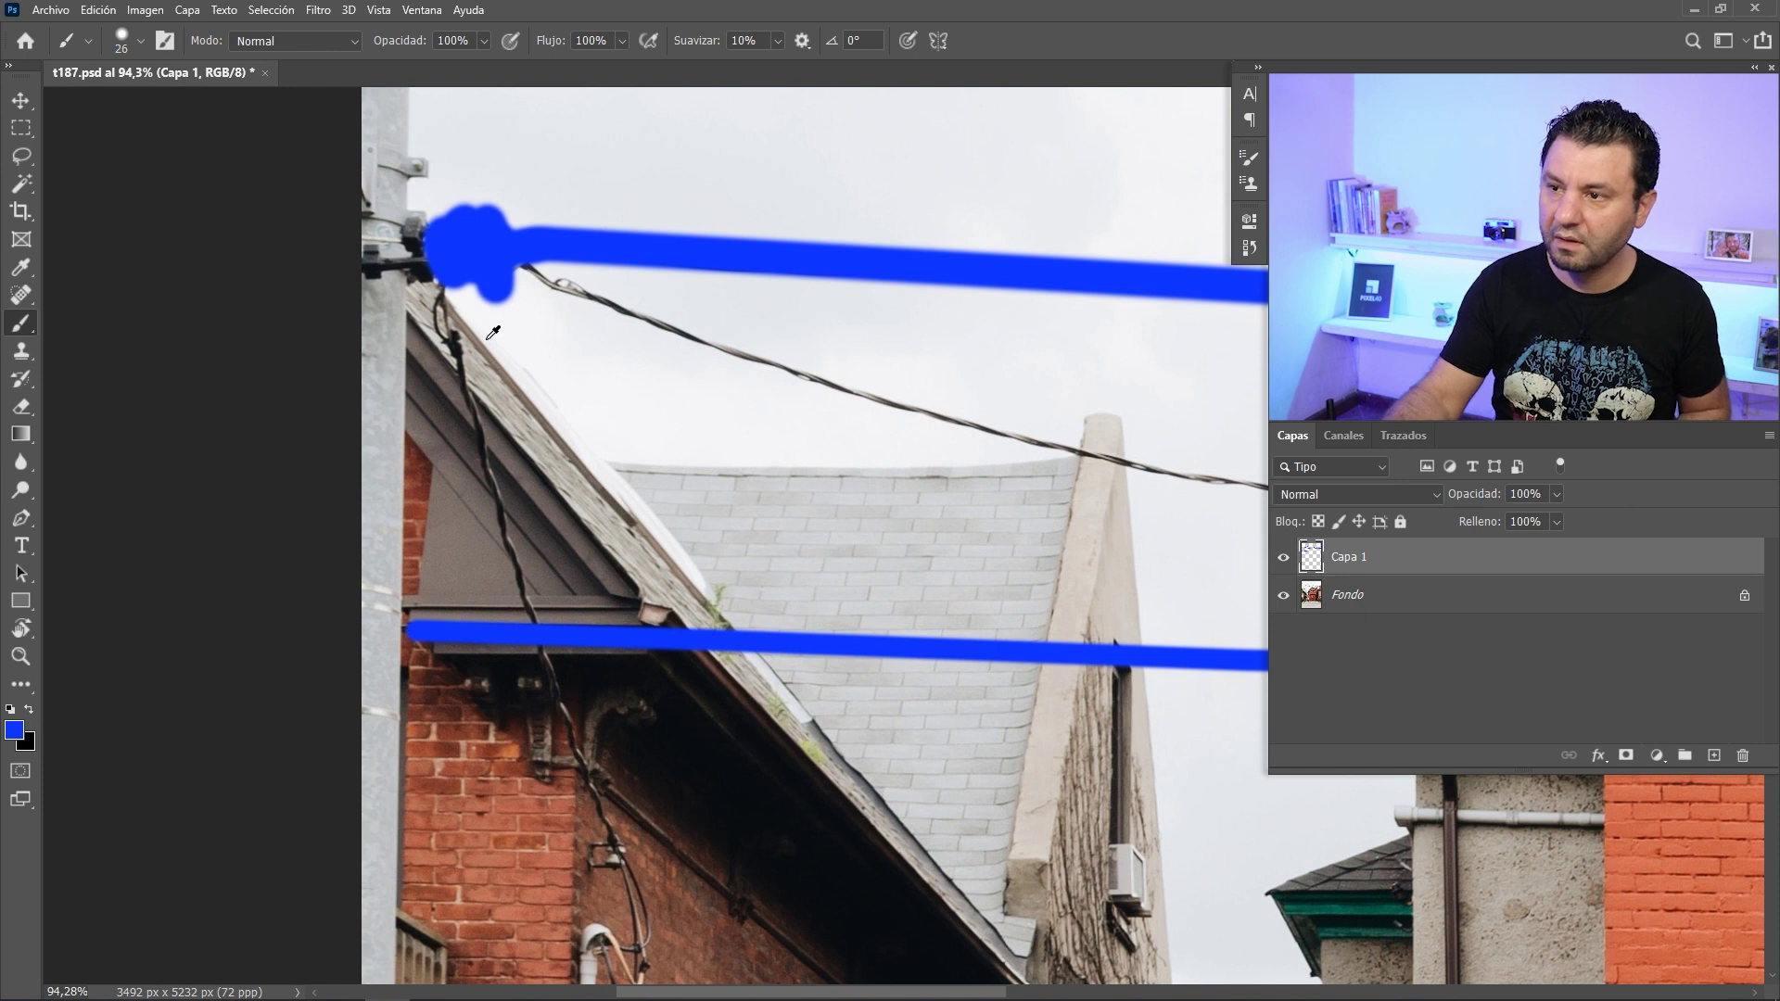
# Paint the cable hanging down the left house wall, including its bottom hook, then resize the brush
pyautogui.moveTo(500, 344); pyautogui.dragTo(514, 355)
pyautogui.moveTo(445, 279); pyautogui.dragTo(459, 385)
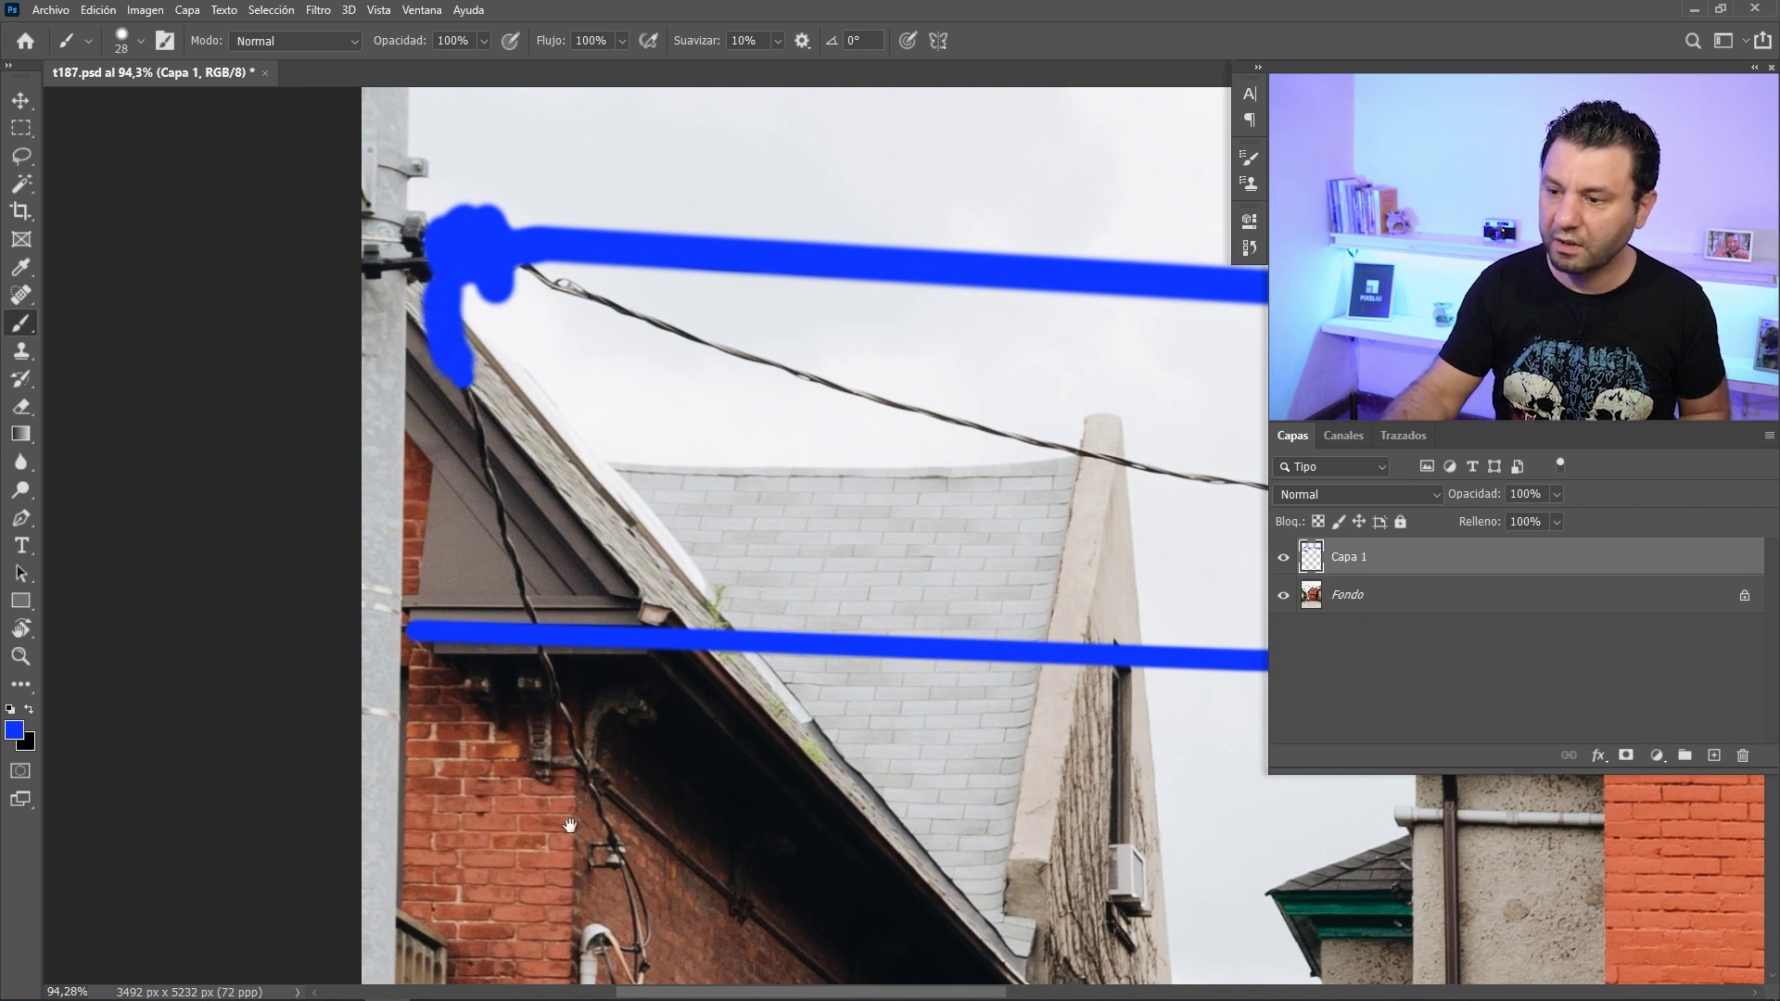
pyautogui.moveTo(605, 827); pyautogui.dragTo(568, 632)
pyautogui.keyDown('shift'); pyautogui.click(558, 599); pyautogui.keyUp('shift')
pyautogui.keyDown('shift'); pyautogui.click(582, 659); pyautogui.keyUp('shift')
pyautogui.keyDown('shift'); pyautogui.click(599, 692); pyautogui.keyUp('shift')
pyautogui.moveTo(600, 720); pyautogui.dragTo(600, 798)
pyautogui.click(563, 664)
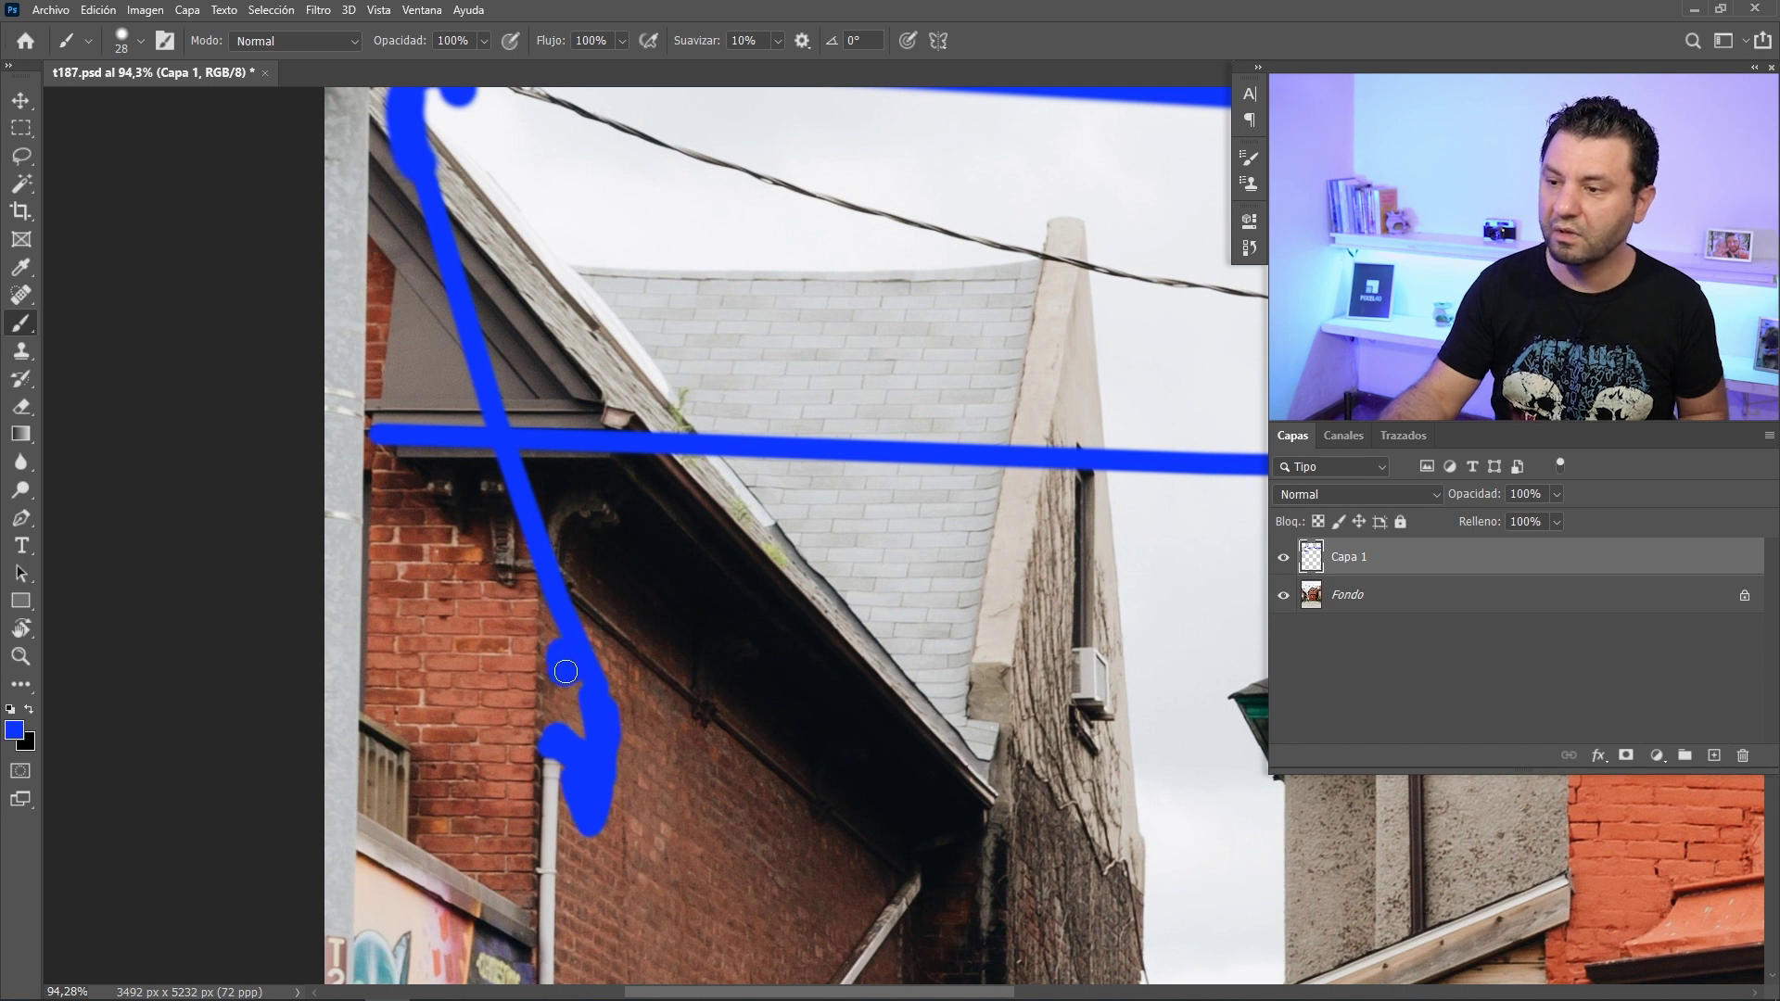
pyautogui.scroll(-3, 560, 695)
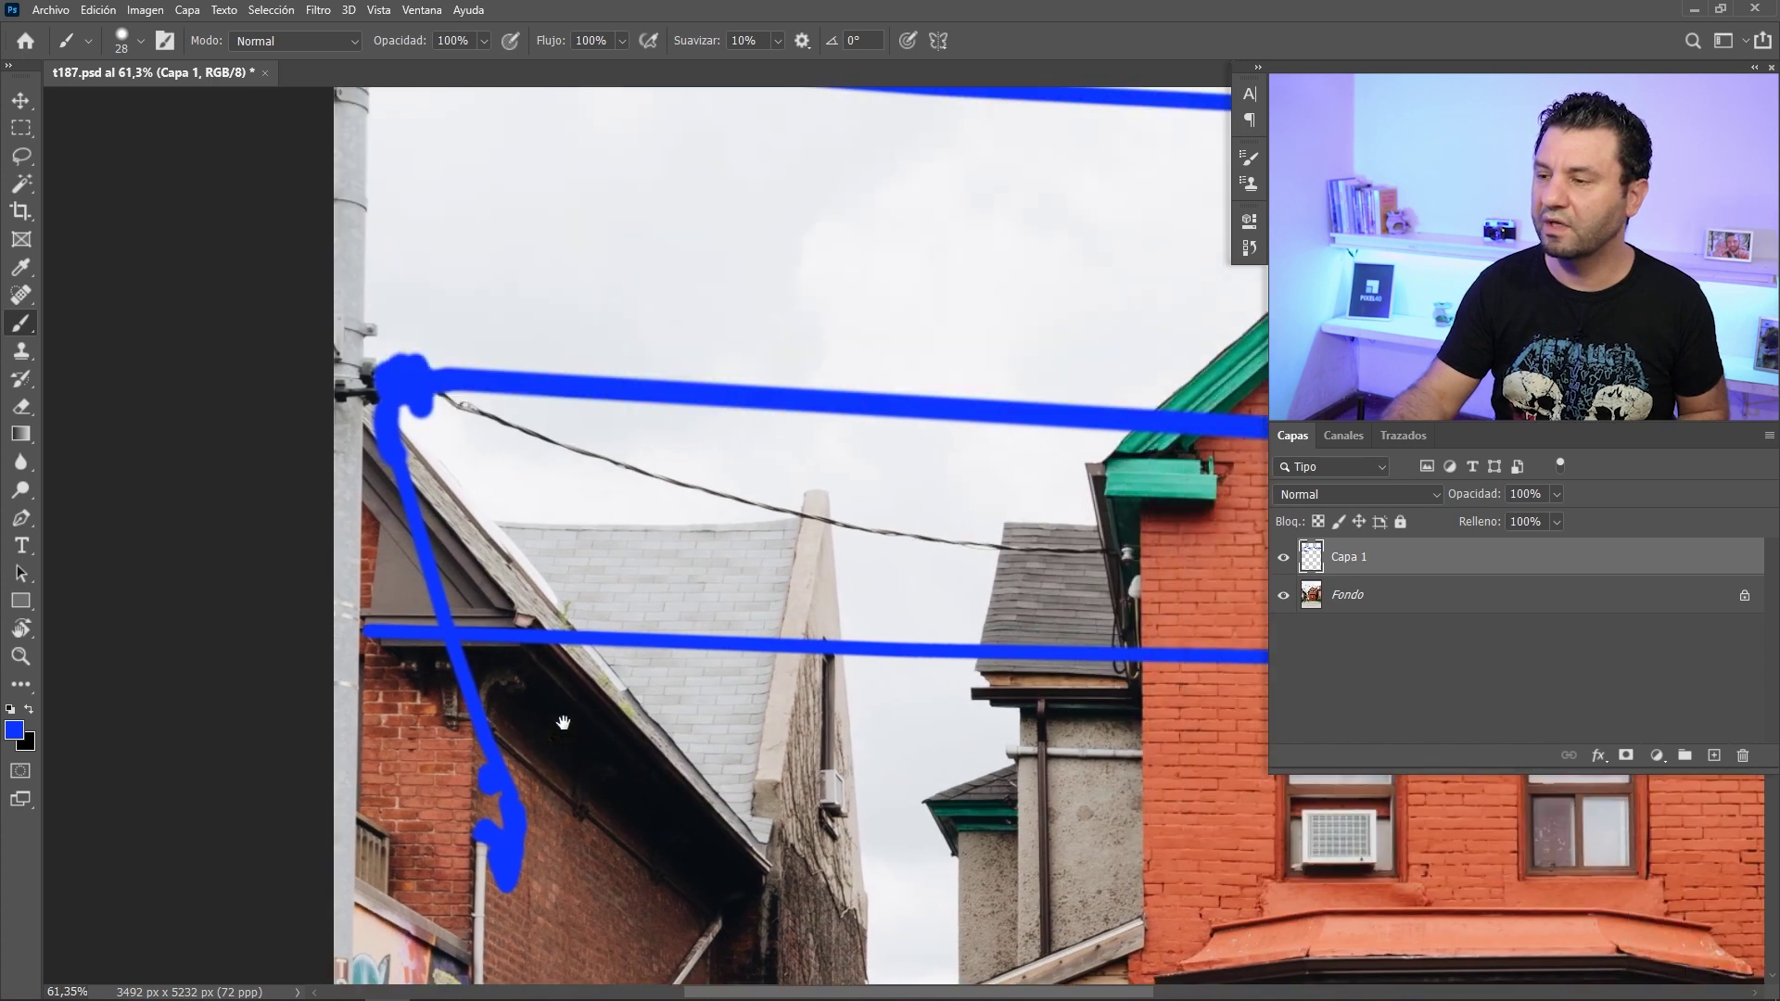
pyautogui.moveTo(563, 722); pyautogui.dragTo(484, 764)
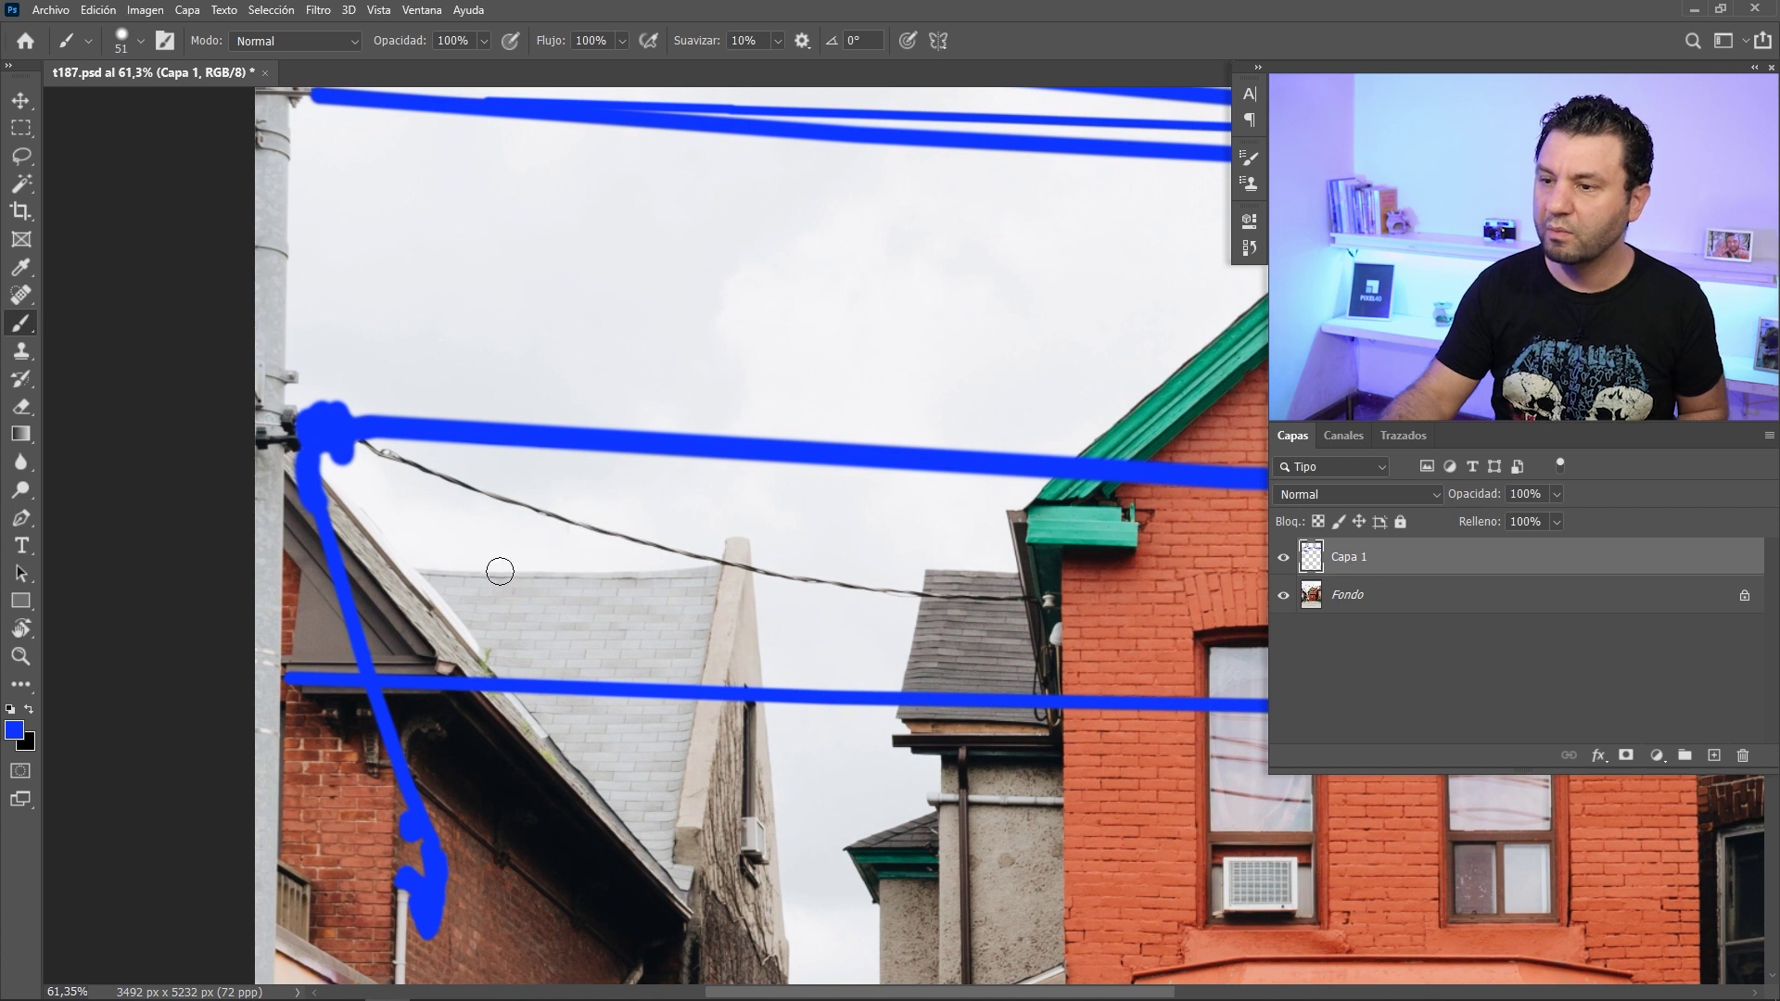
pyautogui.scroll(3, 411, 459)
pyautogui.moveTo(359, 456)
pyautogui.mouseDown()
pyautogui.moveTo(335, 419)
pyautogui.moveTo(398, 473)
pyautogui.mouseUp()
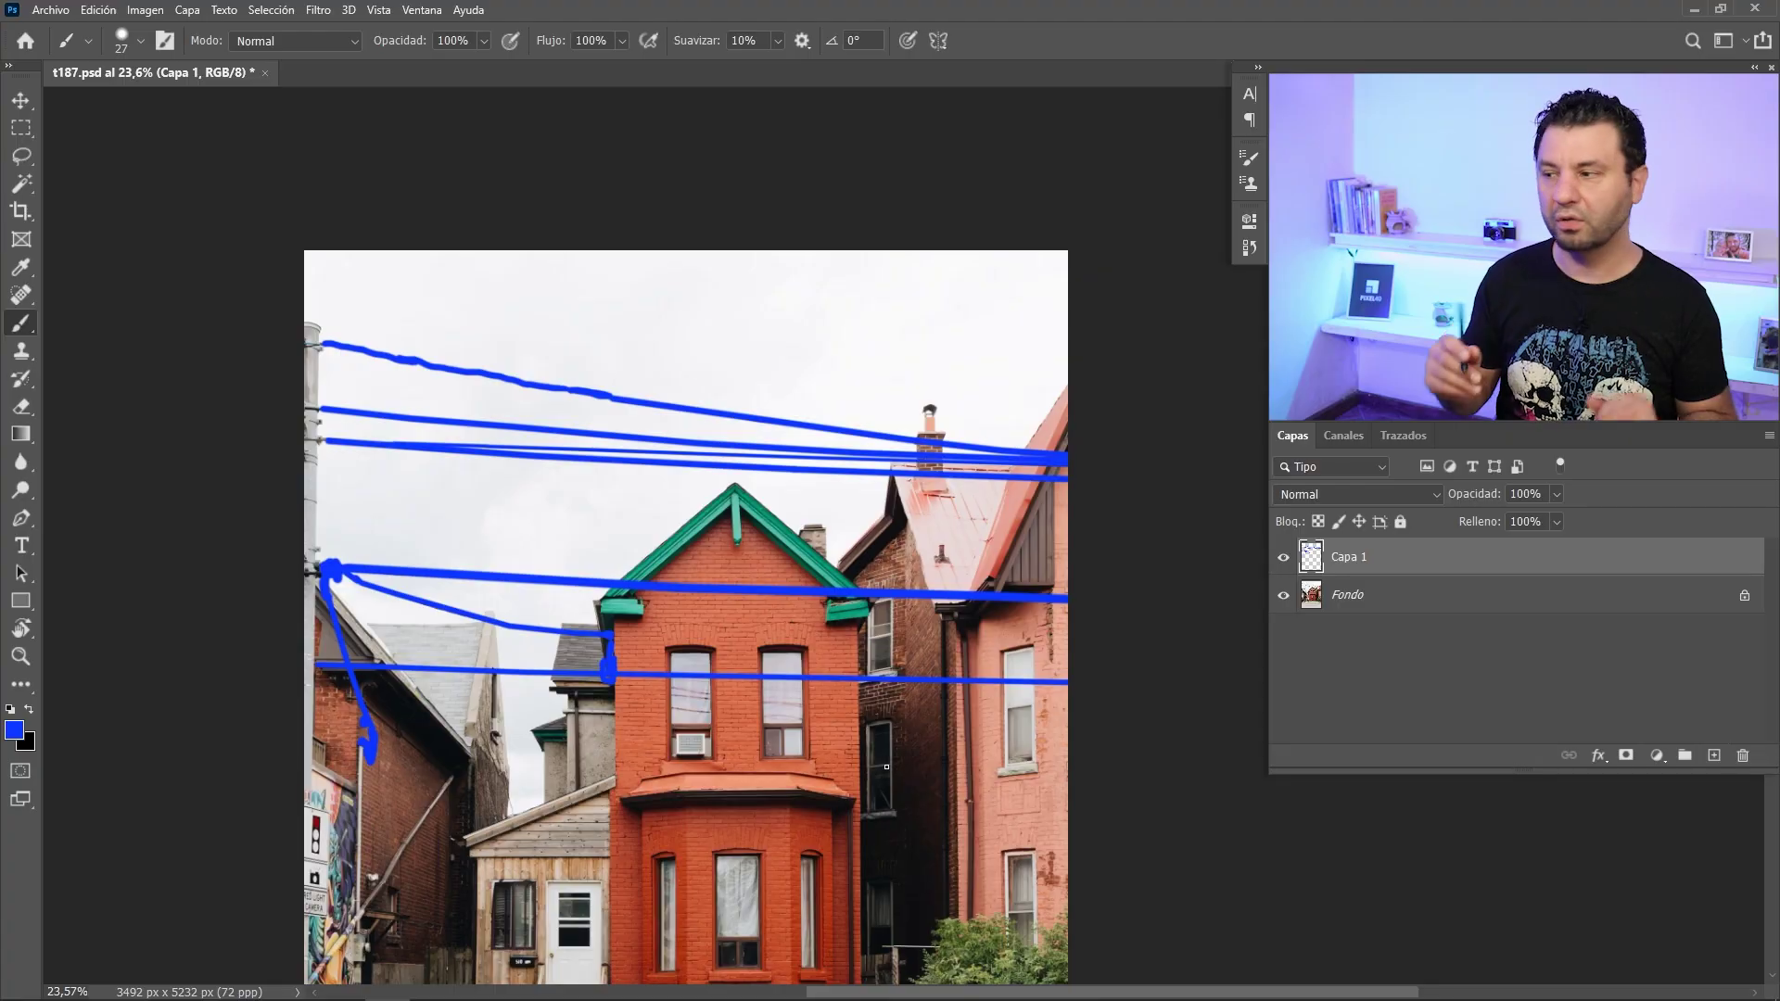
# Toggle the blue strokes to check coverage, then load them as a selection
pyautogui.click(1284, 557)
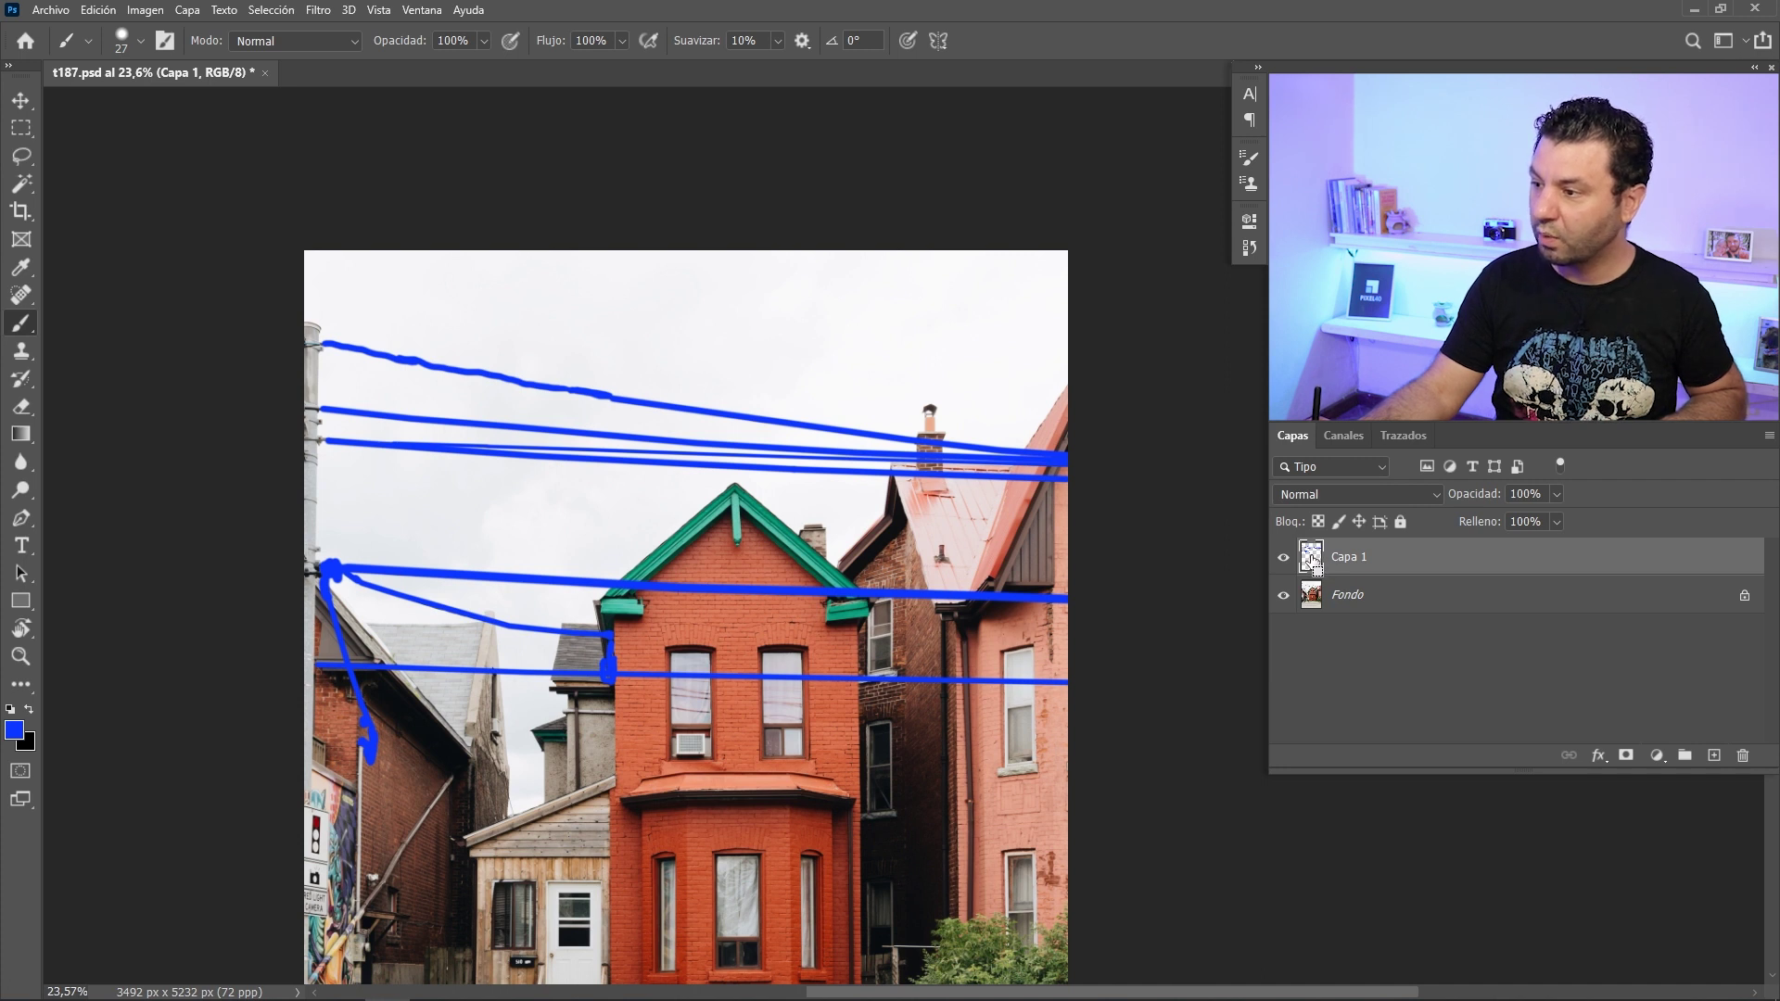
pyautogui.keyDown('ctrl'); pyautogui.click(1315, 560); pyautogui.keyUp('ctrl')
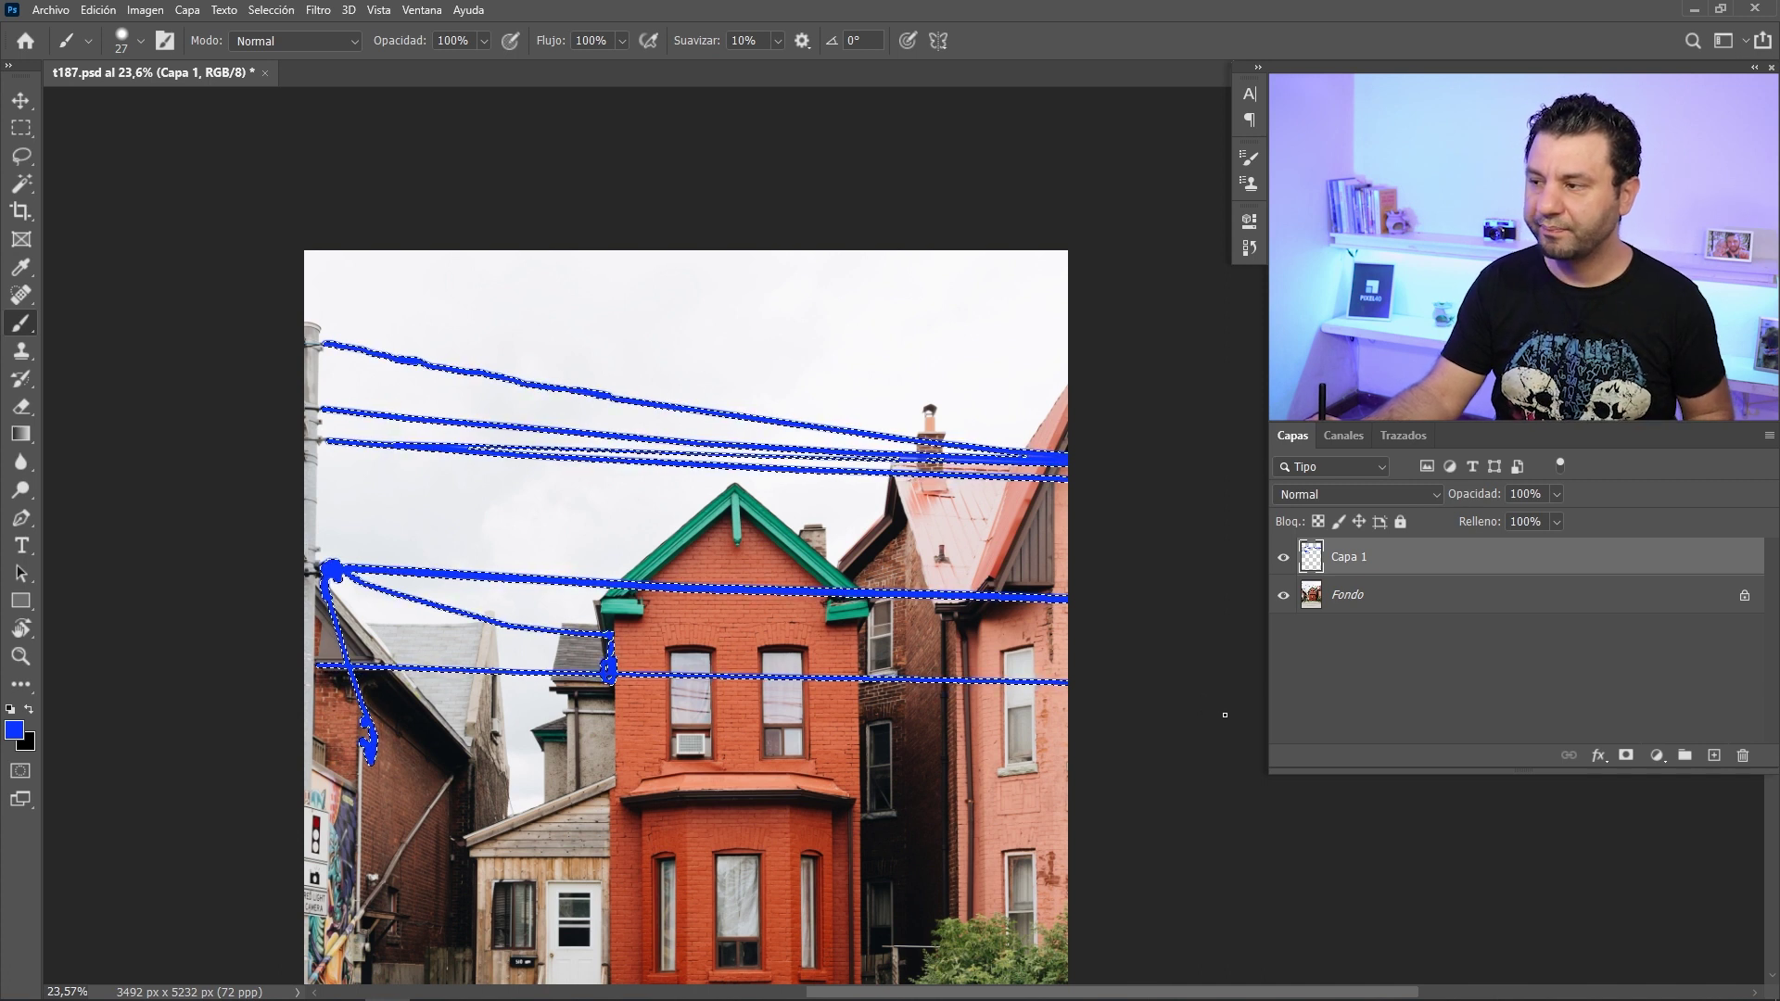
# Hide Capa 1 and duplicate the Fondo layer as Fondo copia
pyautogui.click(1283, 560)
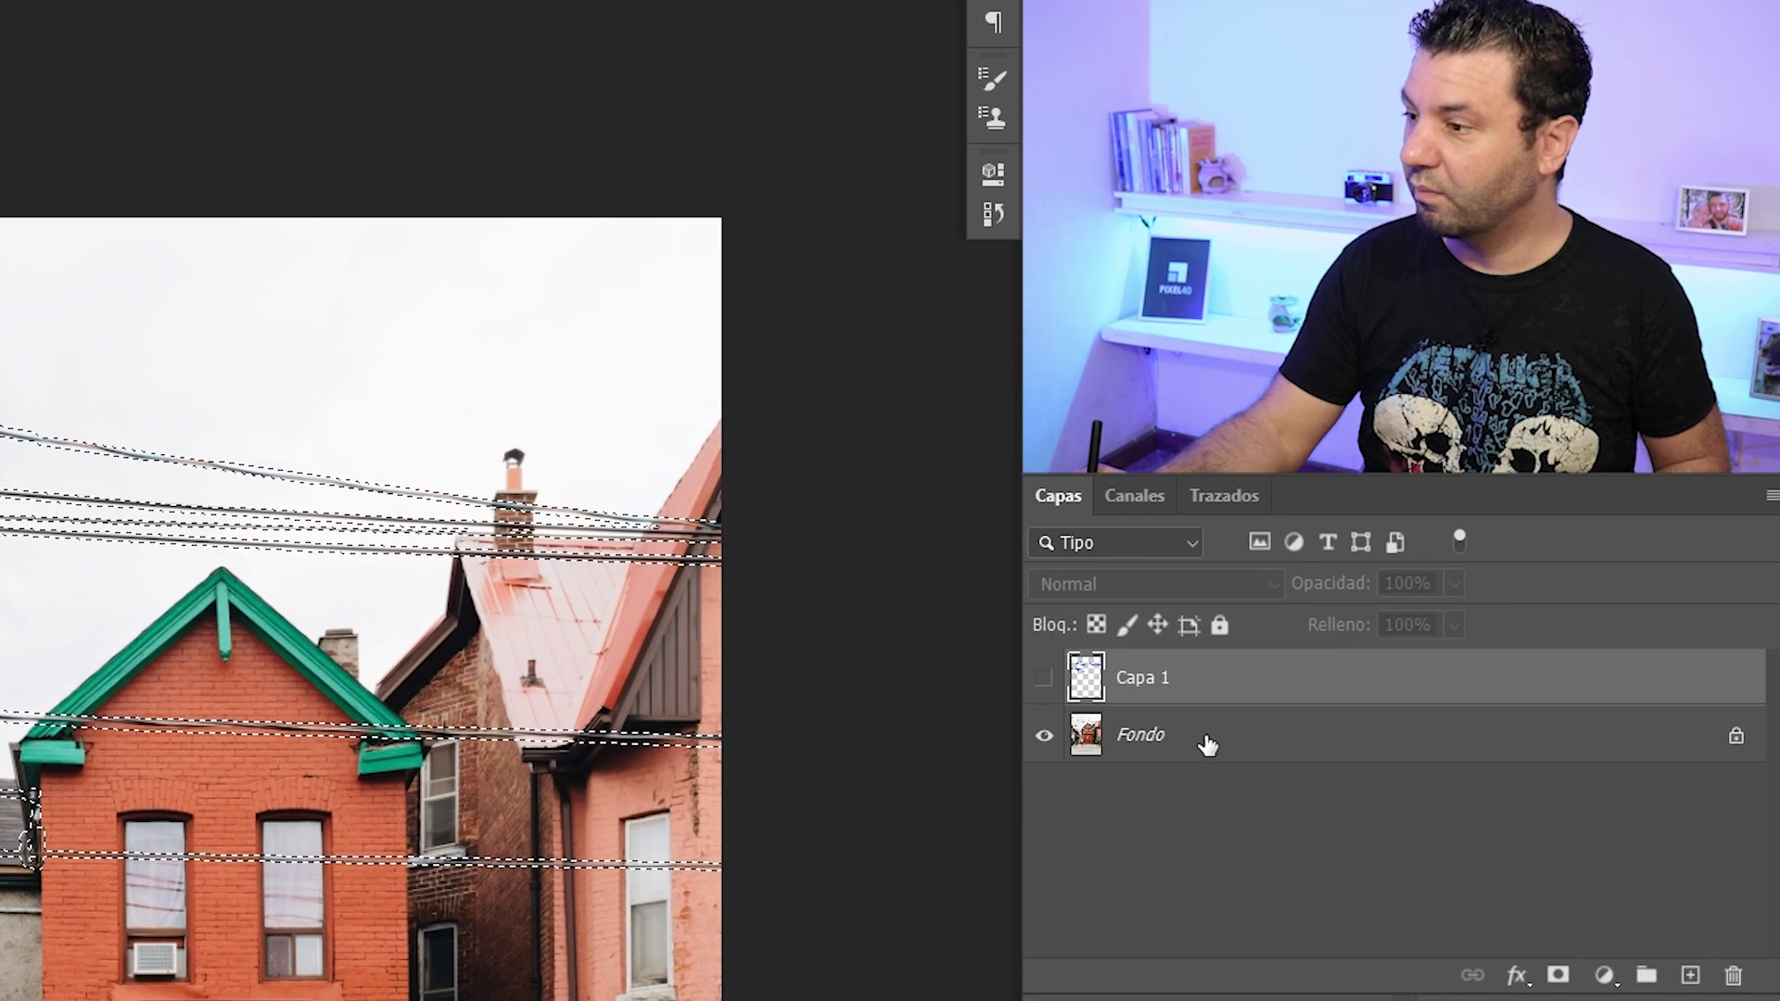
pyautogui.moveTo(1224, 742)
pyautogui.mouseDown()
pyautogui.moveTo(1667, 929)
pyautogui.moveTo(1690, 976)
pyautogui.mouseUp()
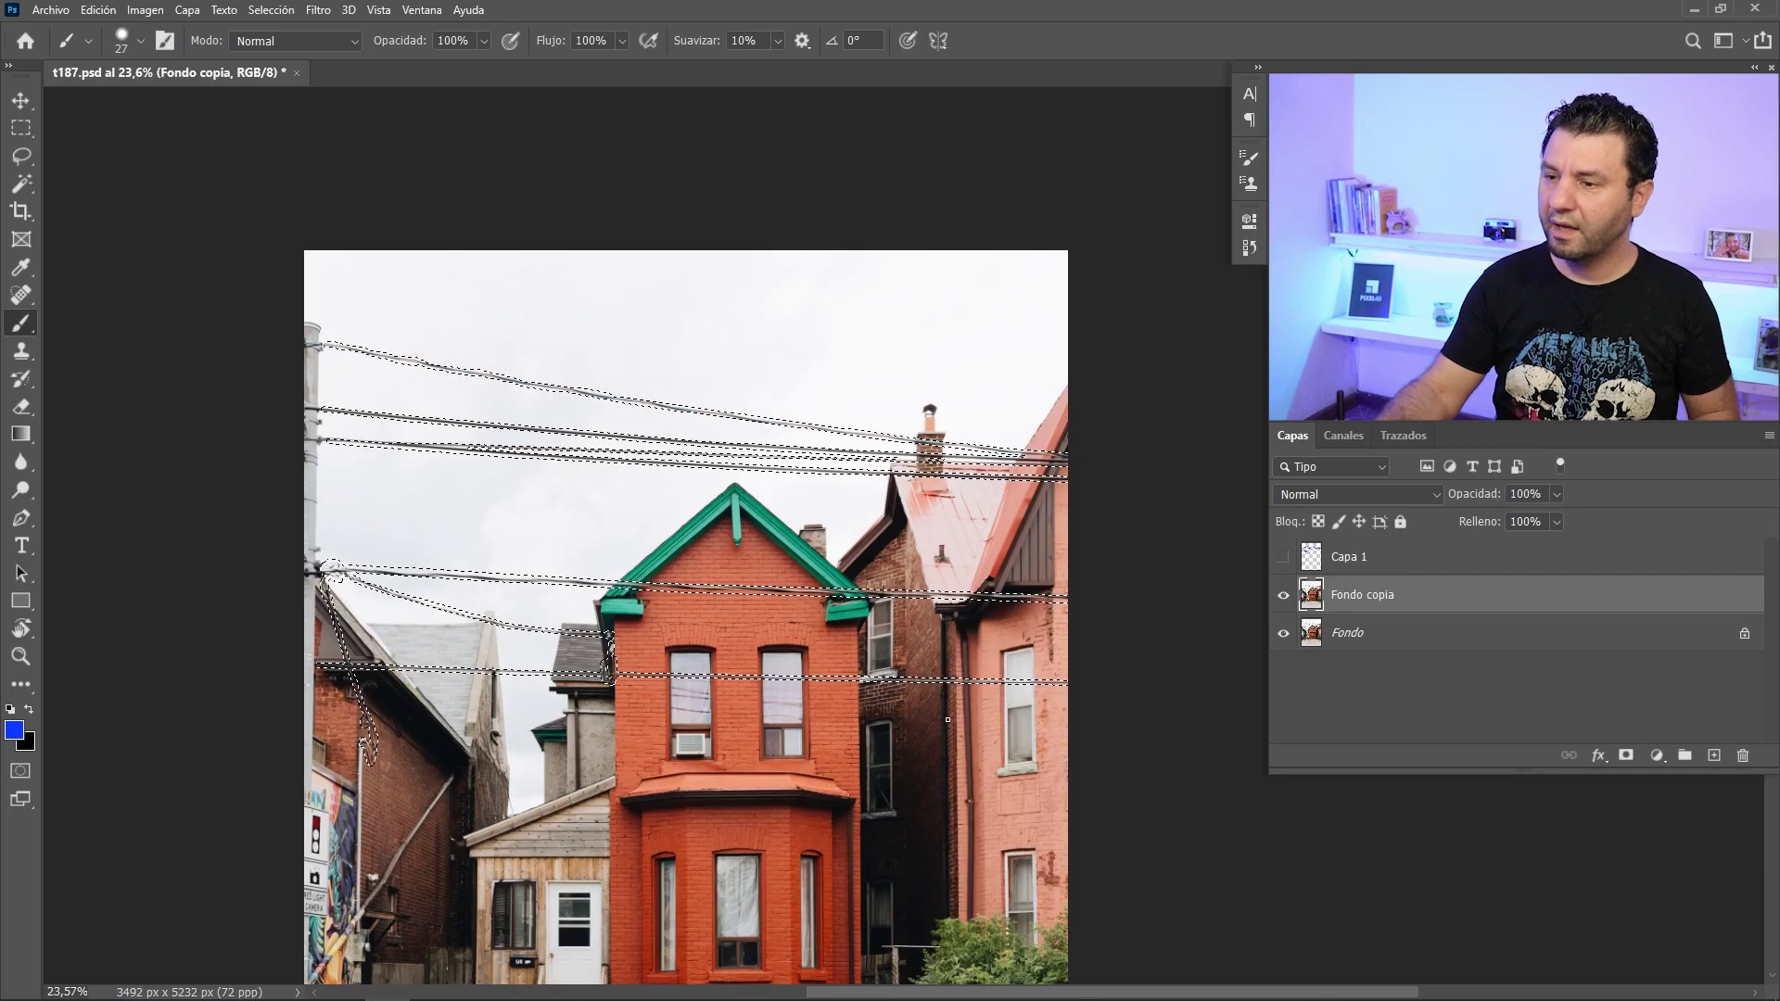
# Content-aware fill the cable selection on Fondo copia to remove the wires
pyautogui.click(97, 9)
pyautogui.click(176, 301)
pyautogui.click(923, 257)
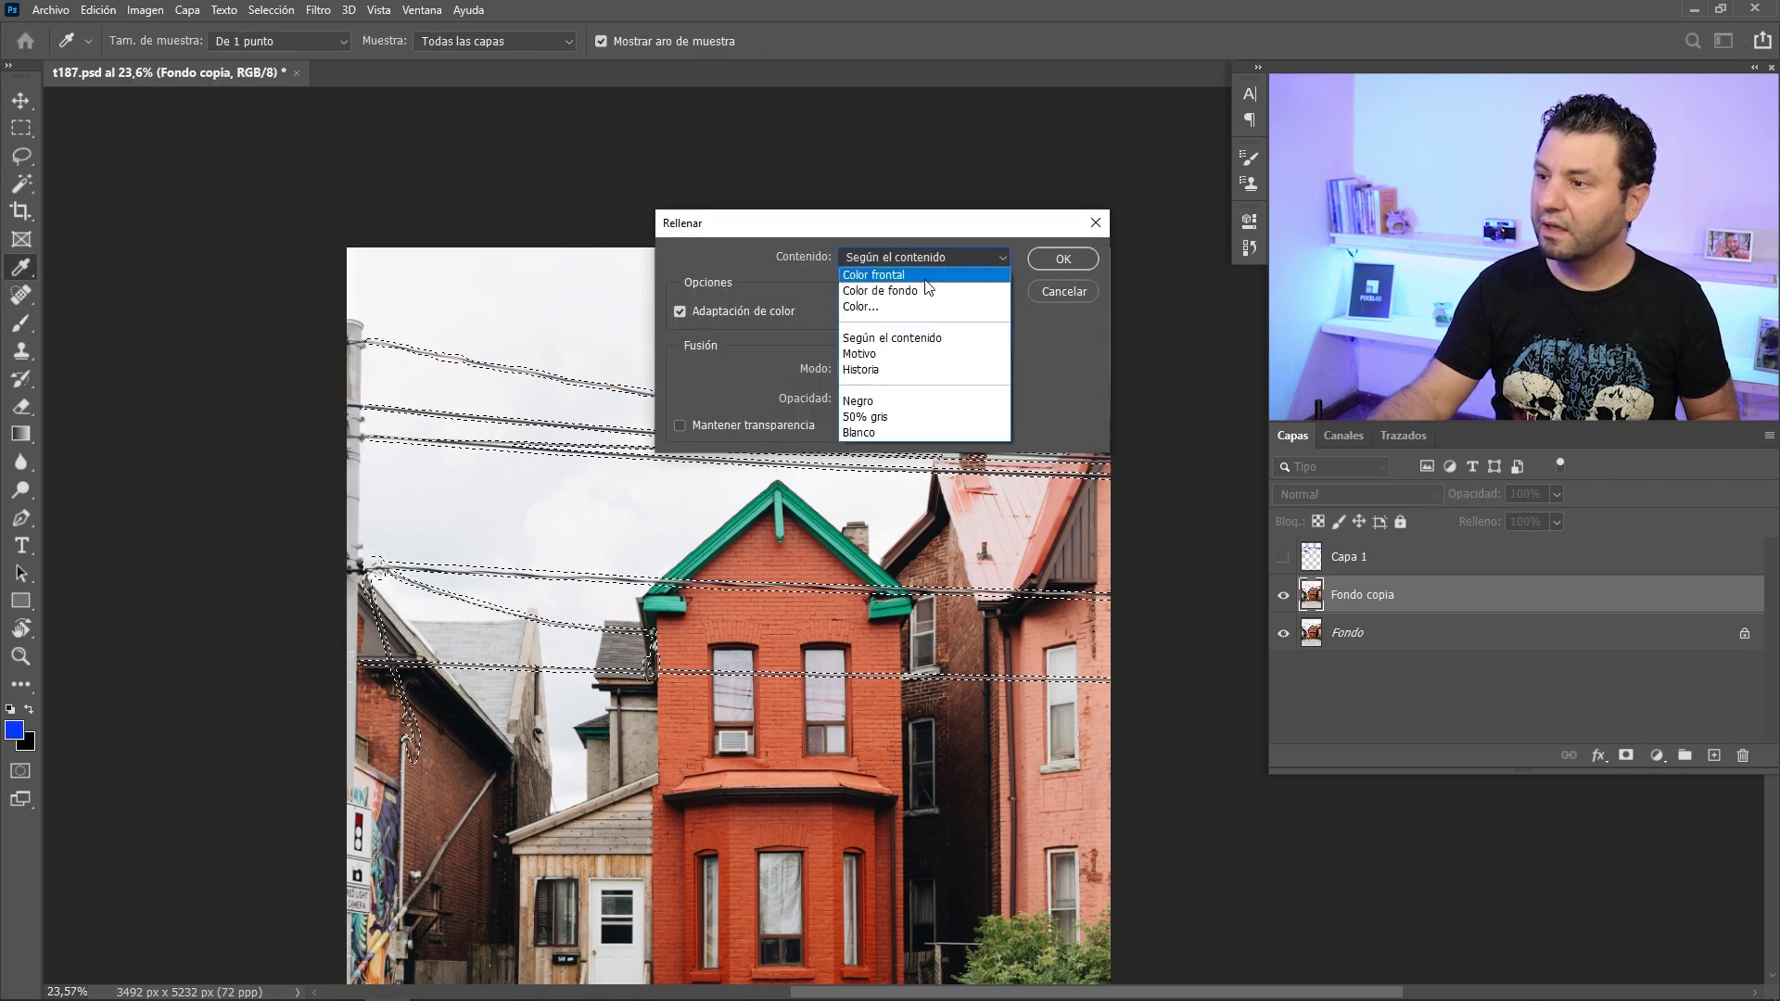
pyautogui.click(915, 338)
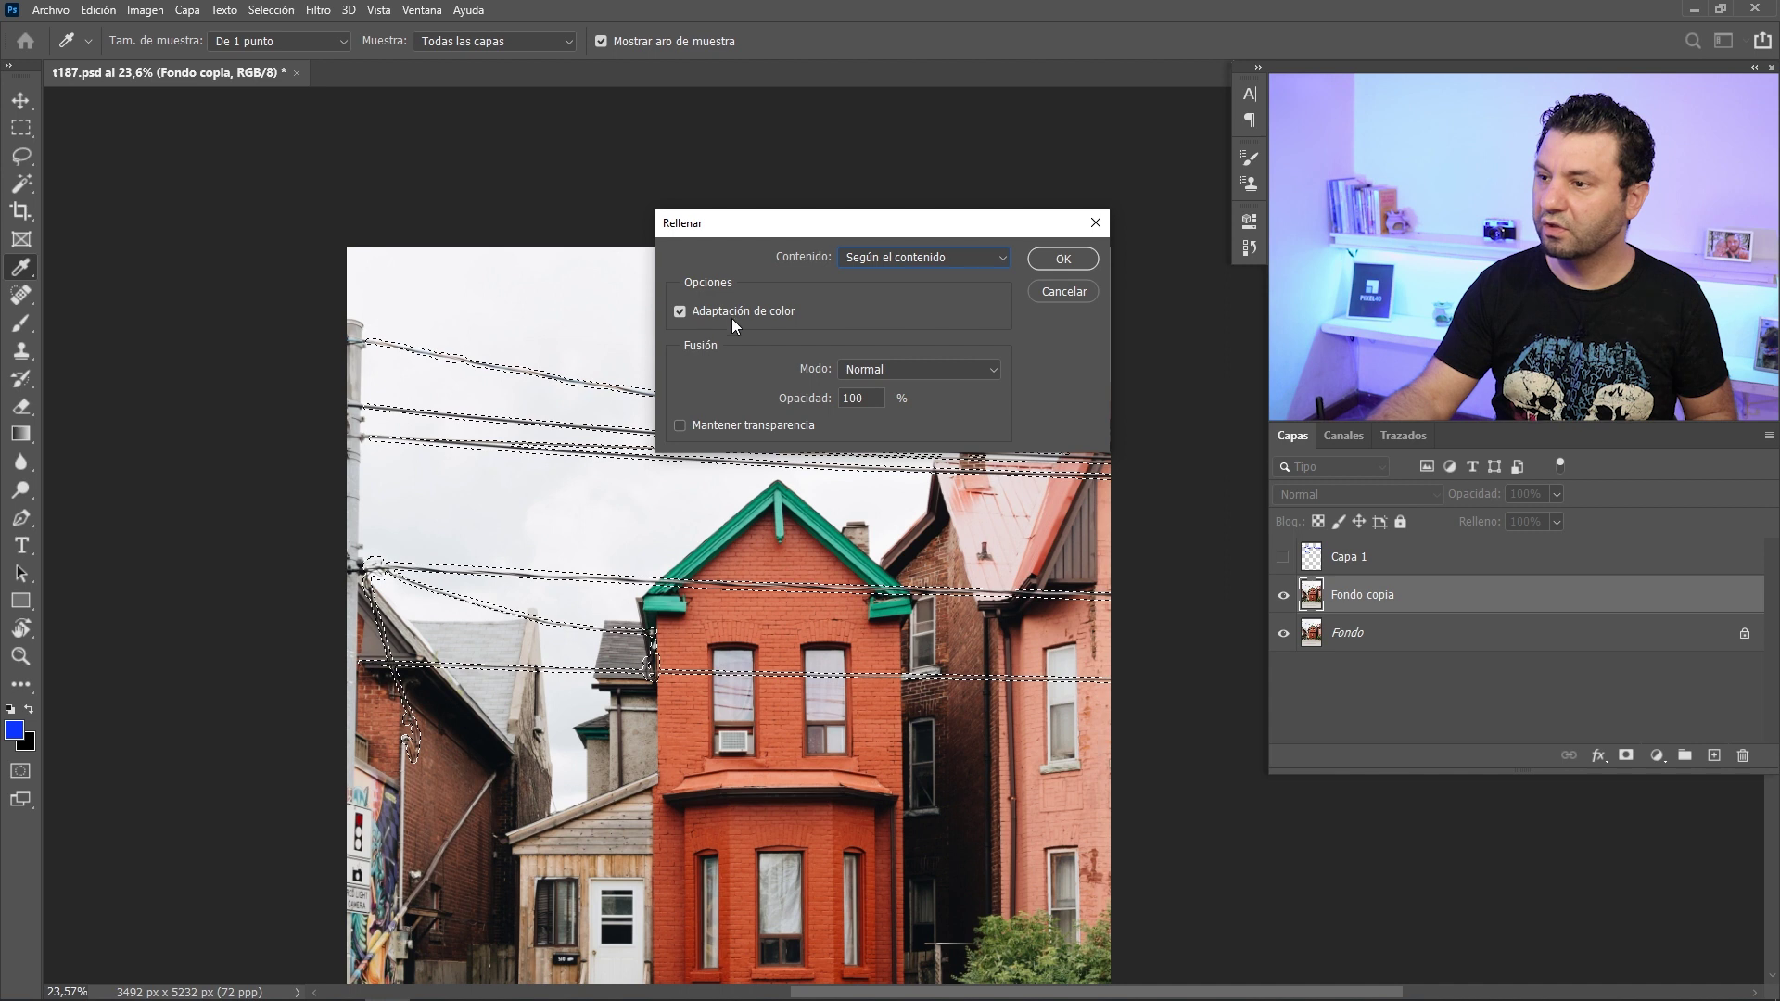
pyautogui.click(1072, 259)
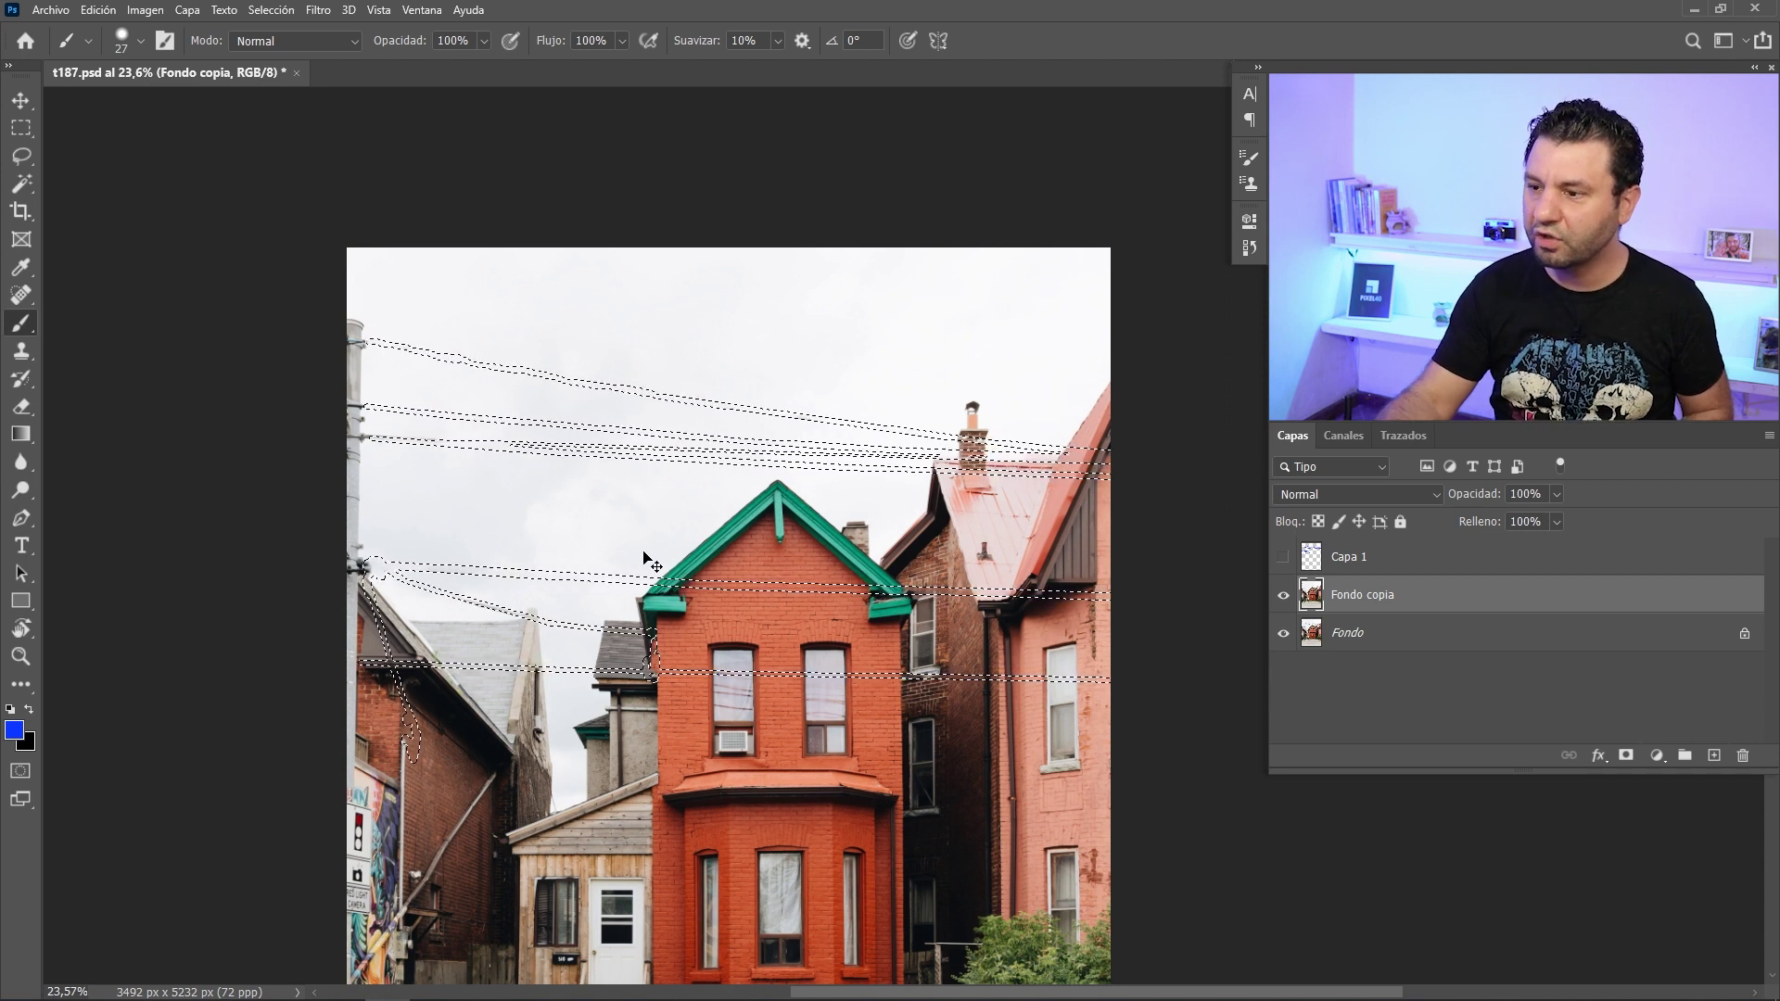
pyautogui.keyDown('ctrl'); pyautogui.click(740, 540); pyautogui.keyUp('ctrl')
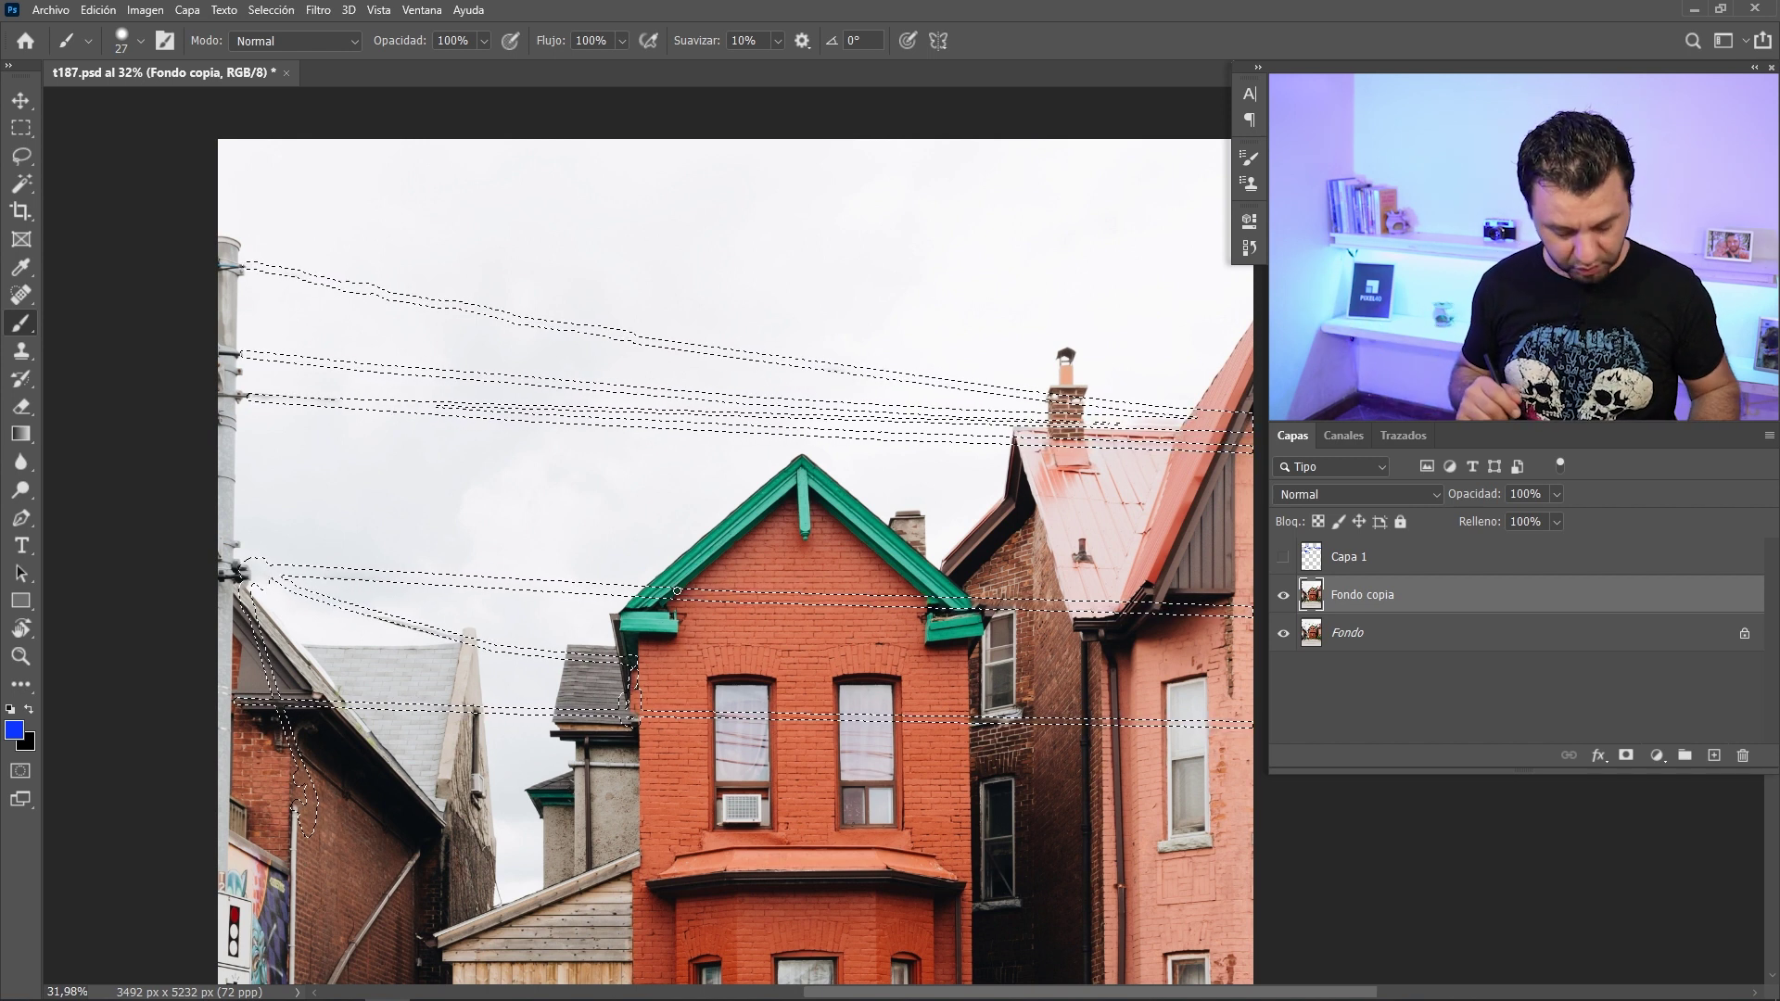
# Test an inverted selection with brush strokes, undo them, and clear the selection
pyautogui.hotkey('ctrl', 'shift', 'i')
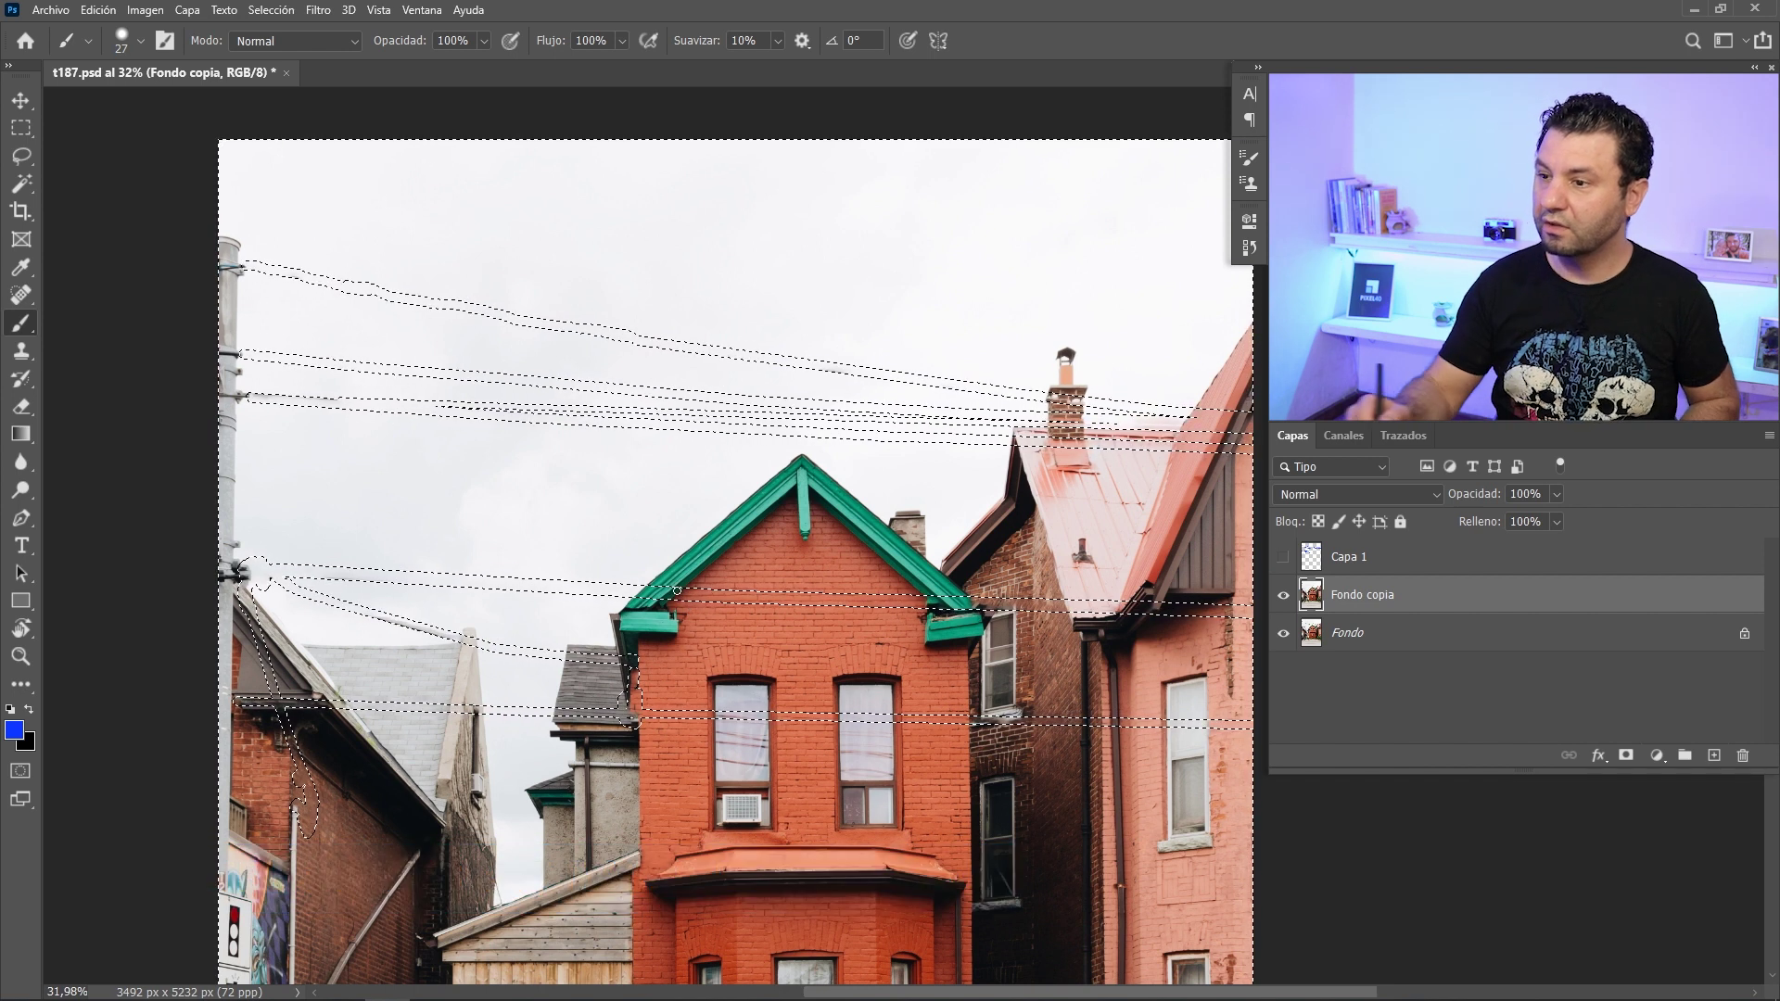
pyautogui.moveTo(727, 237); pyautogui.dragTo(904, 141)
pyautogui.moveTo(871, 385); pyautogui.dragTo(1059, 652)
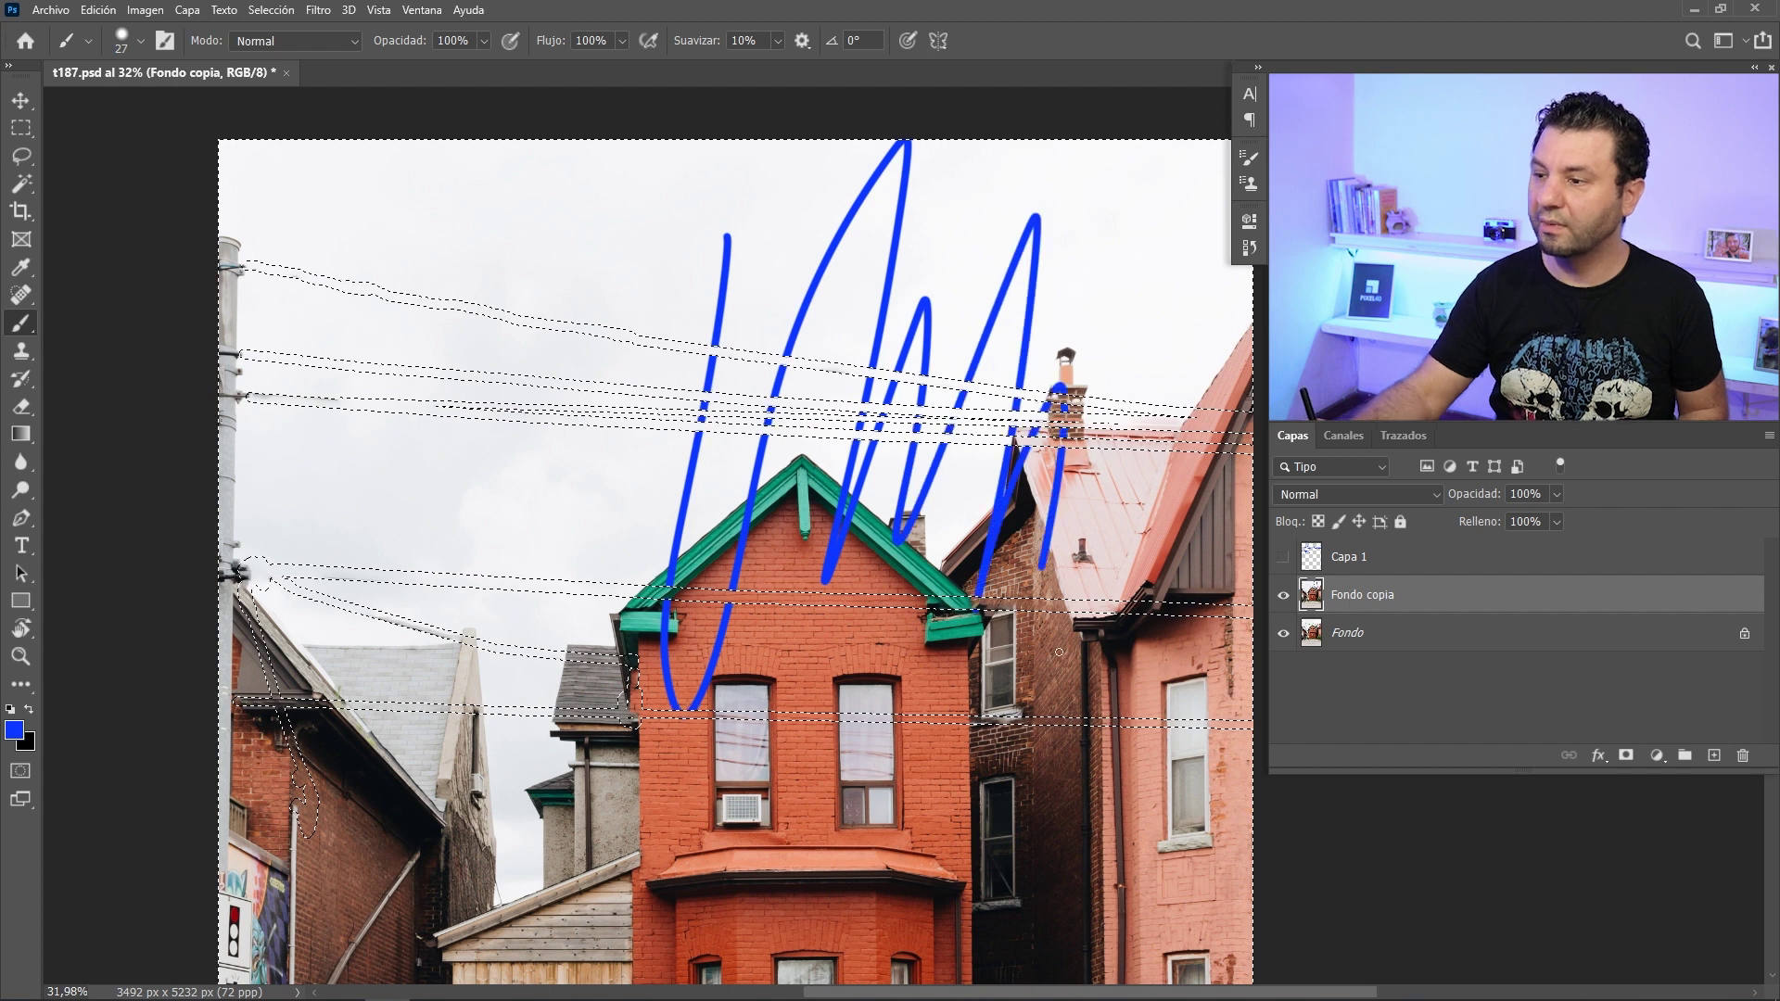
pyautogui.hotkey('ctrl', 'z')
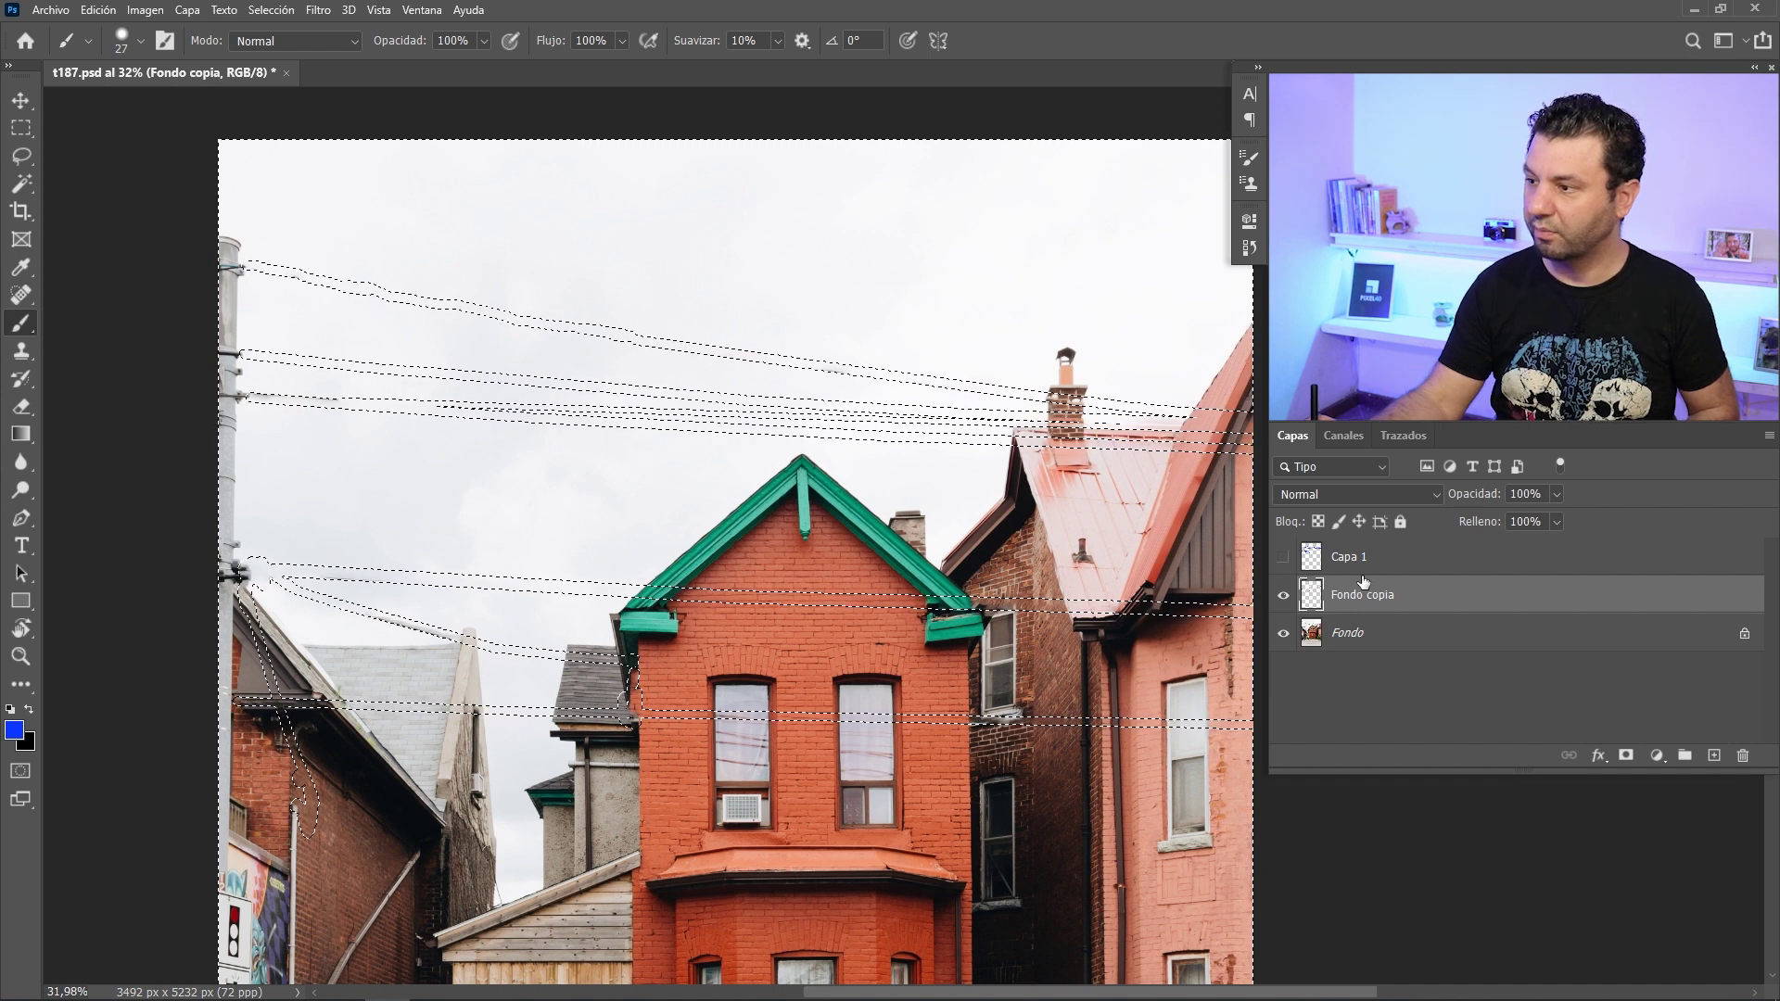
pyautogui.hotkey('ctrl', 'd')
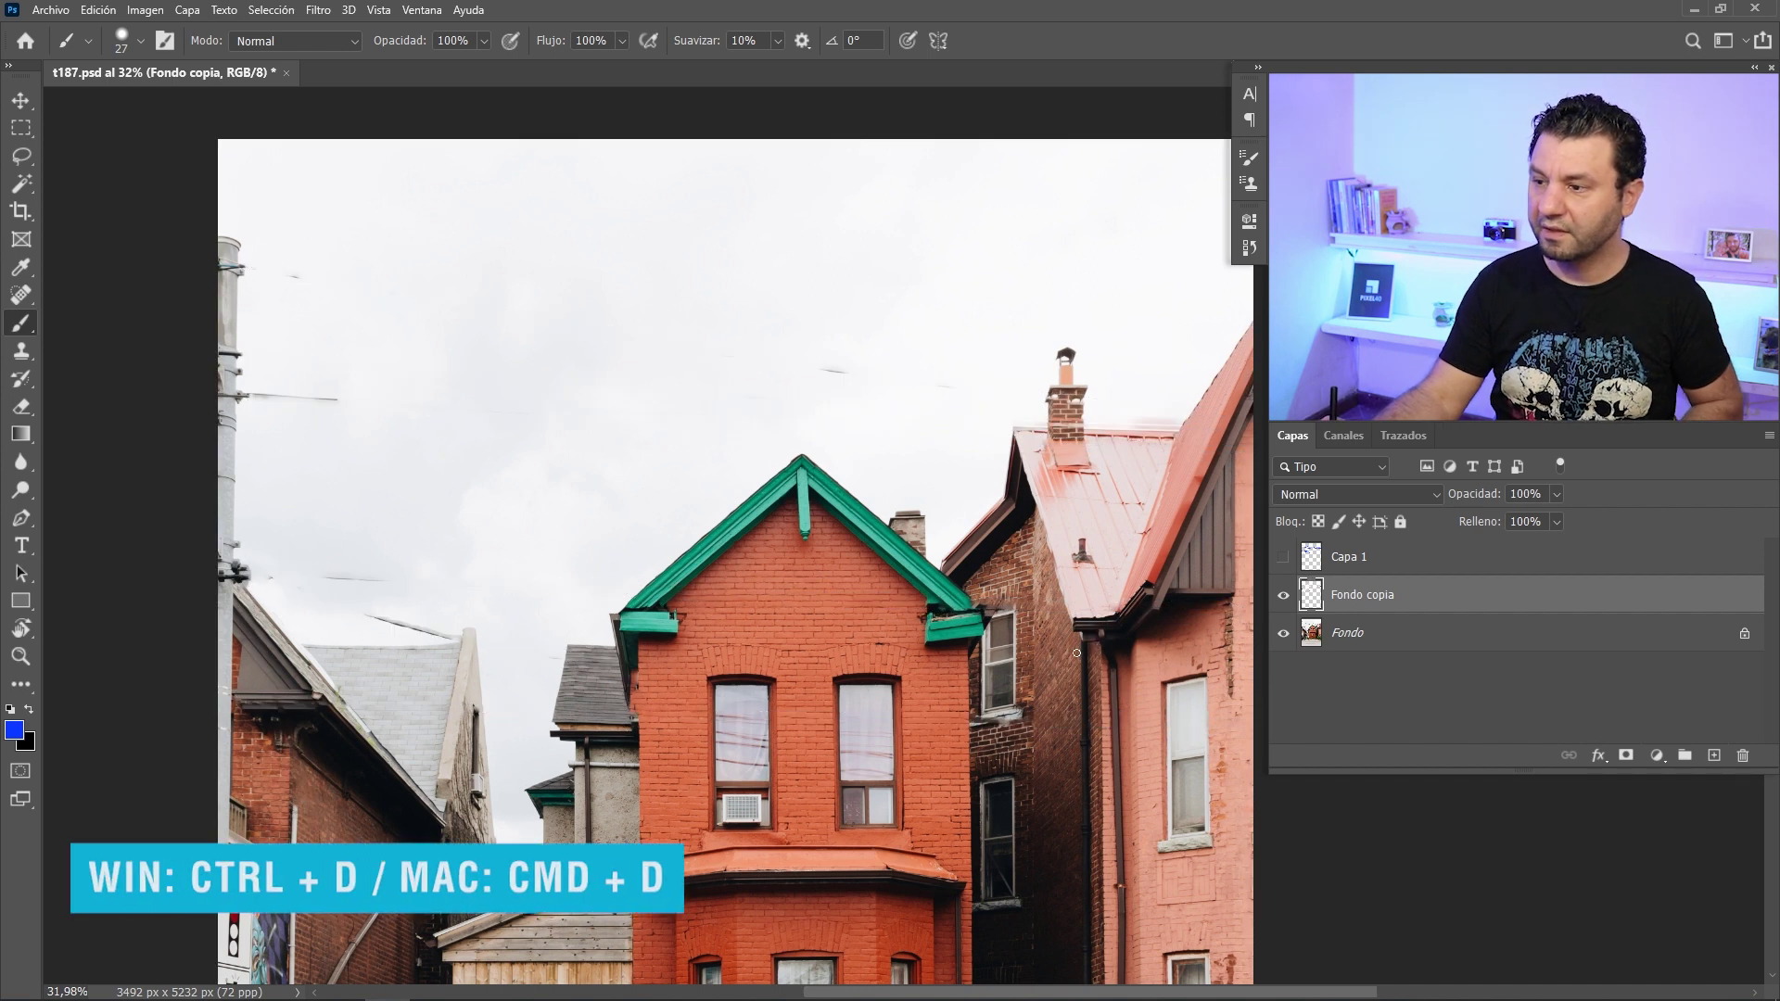
# Delete the Capa 1 tracing layer and compare Fondo copia against the original cables
pyautogui.click(1338, 564)
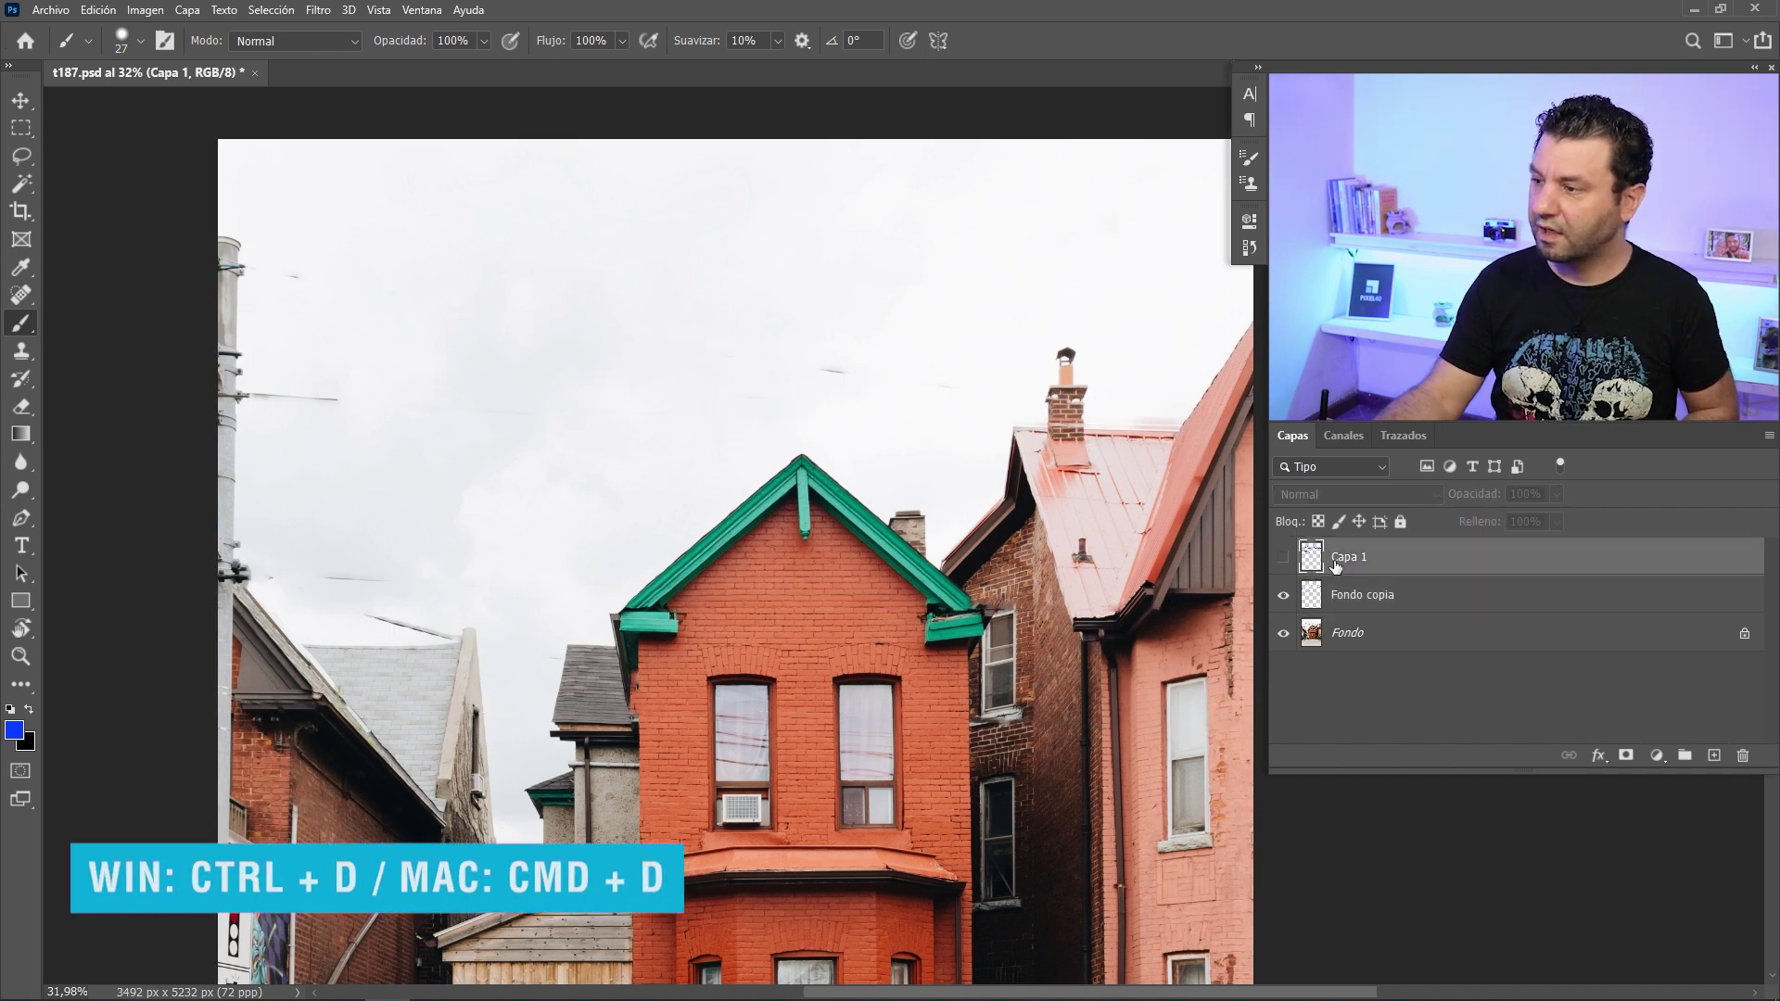
pyautogui.click(1284, 558)
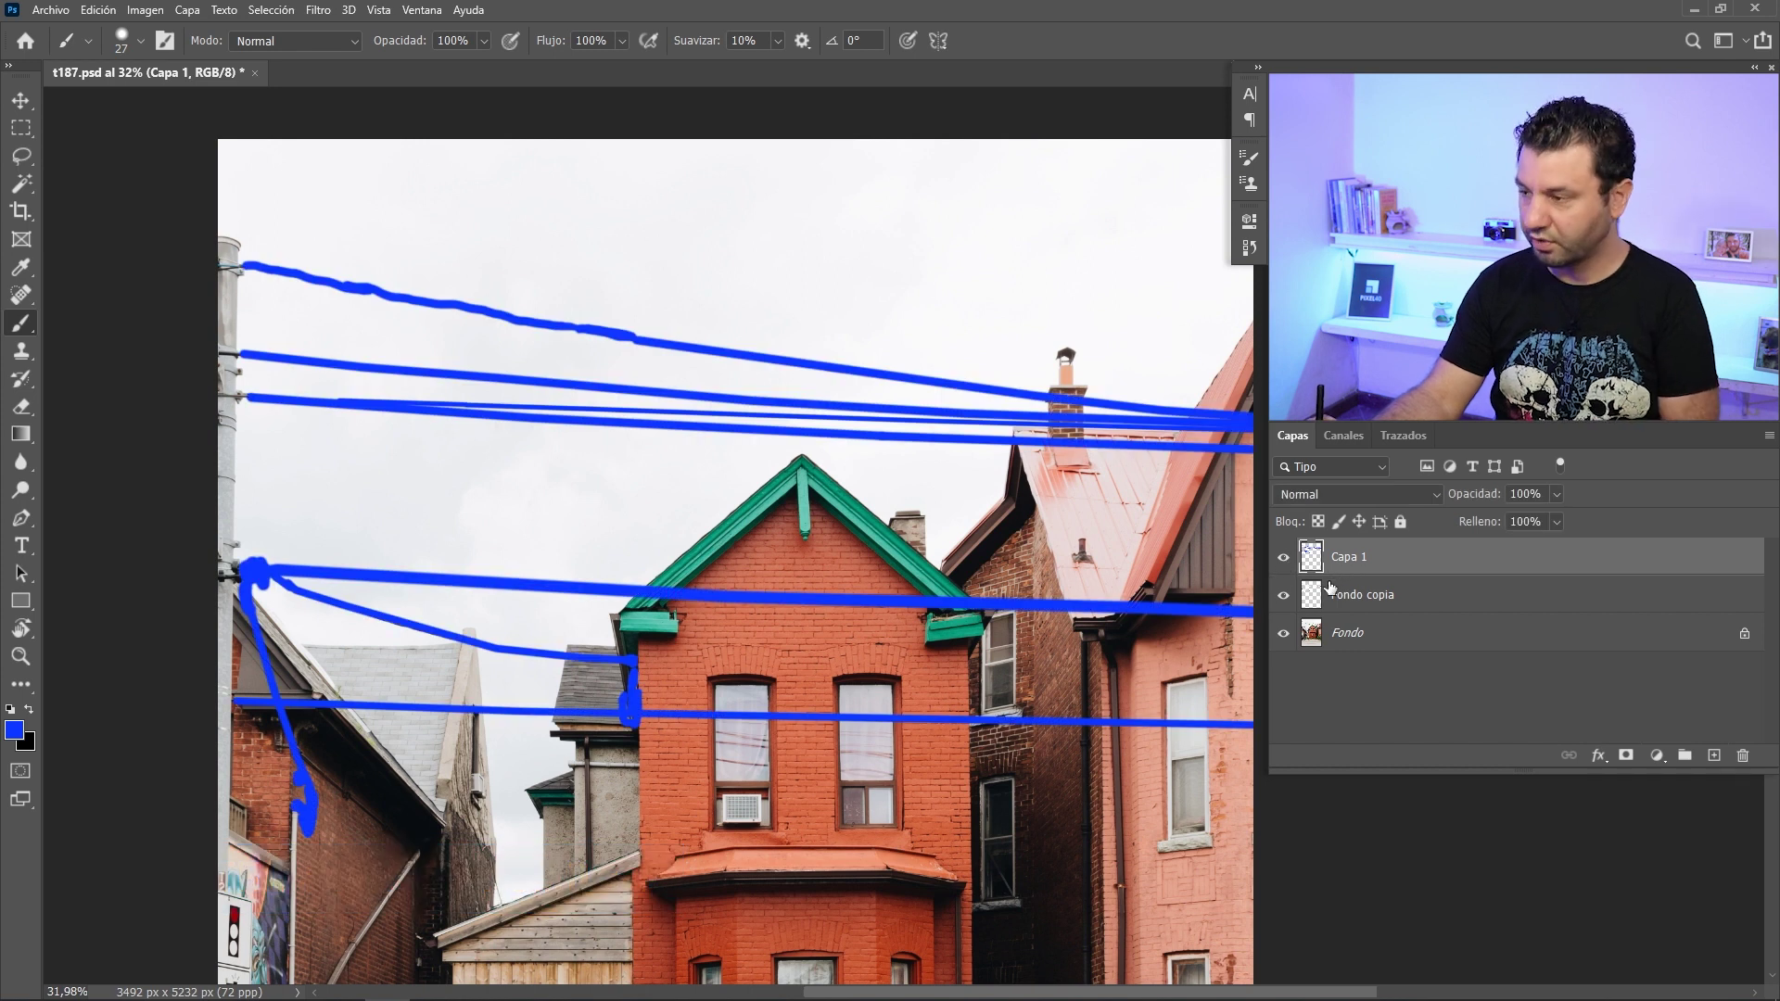
pyautogui.press('Delete')
pyautogui.moveTo(772, 636)
pyautogui.mouseDown()
pyautogui.moveTo(791, 505)
pyautogui.moveTo(769, 429)
pyautogui.moveTo(792, 398)
pyautogui.moveTo(713, 442)
pyautogui.moveTo(711, 541)
pyautogui.moveTo(734, 590)
pyautogui.mouseUp()
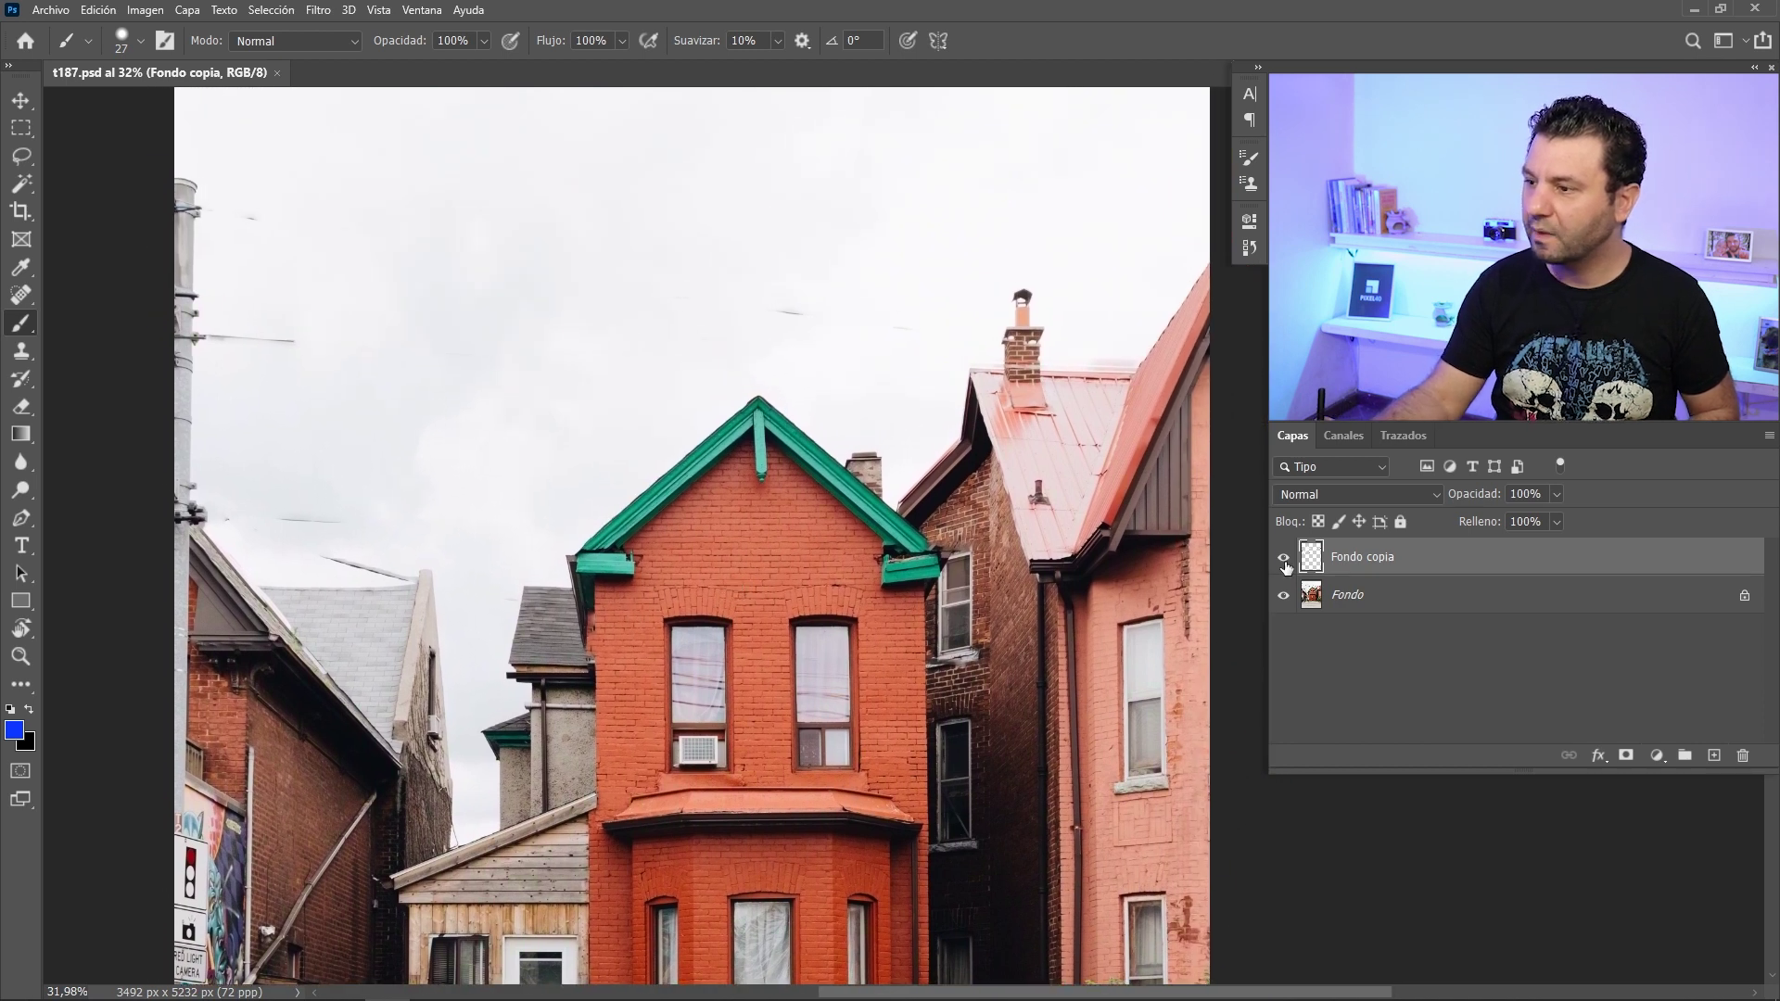
pyautogui.click(1280, 558)
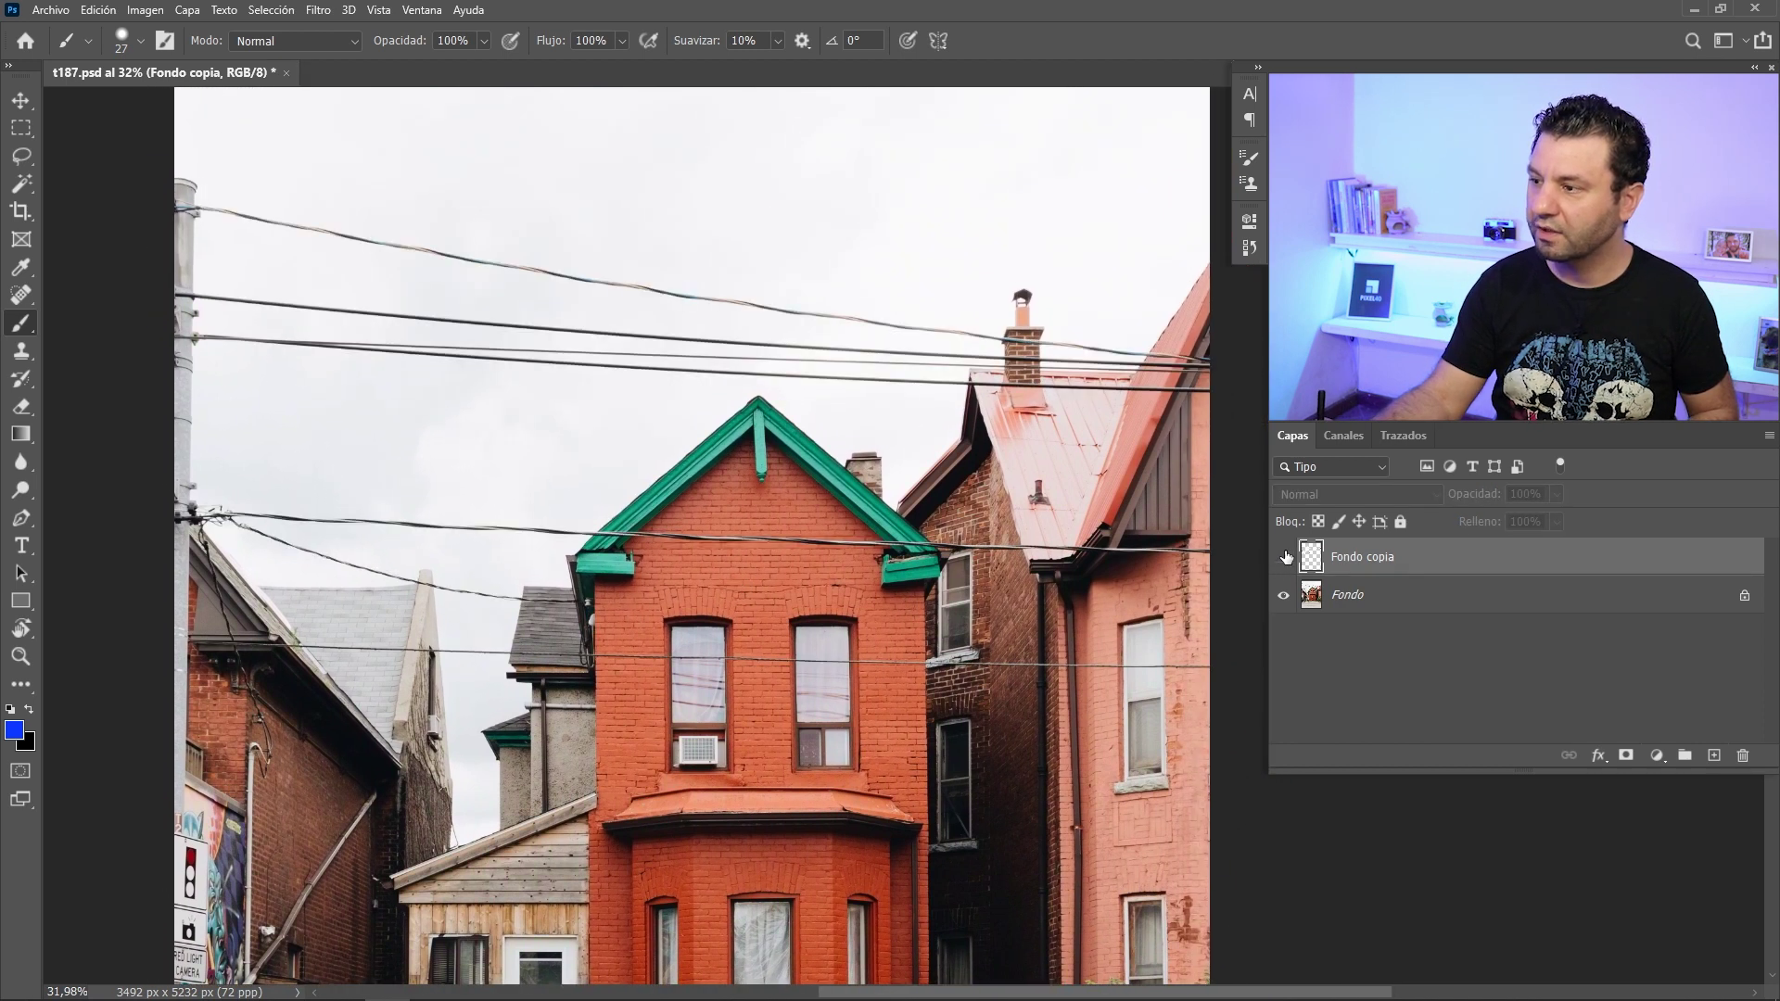
pyautogui.click(1284, 558)
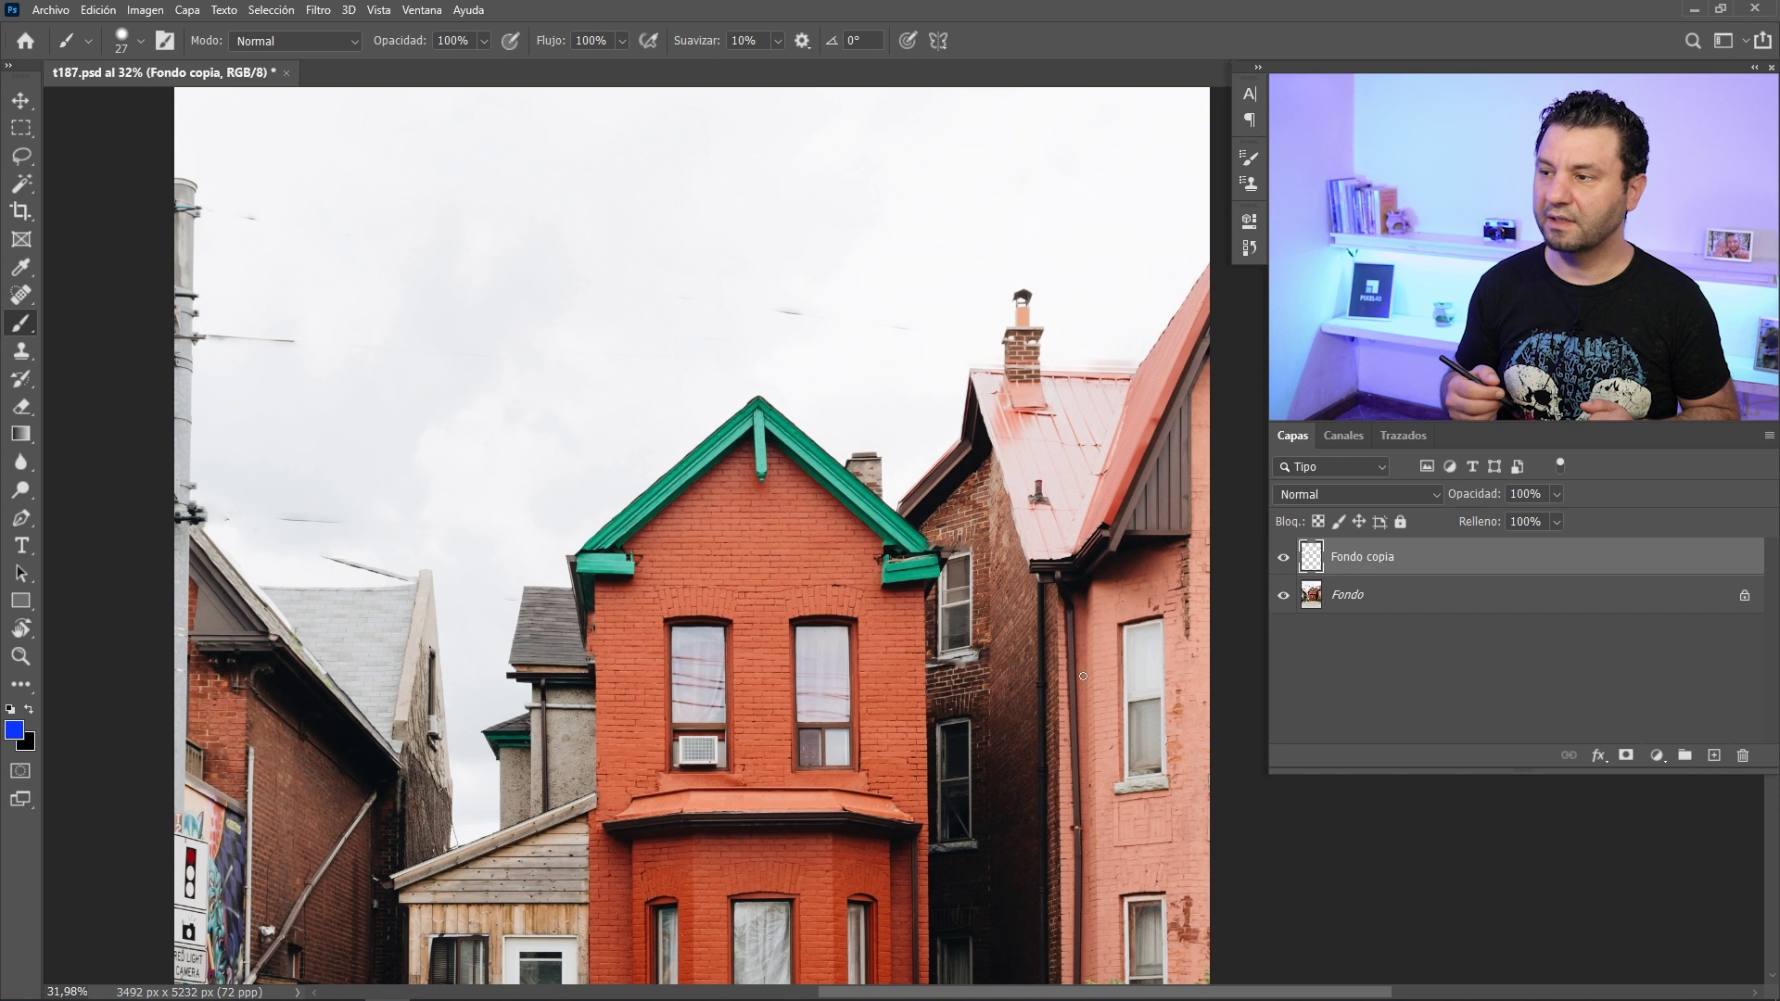
pyautogui.scroll(5, 298, 310)
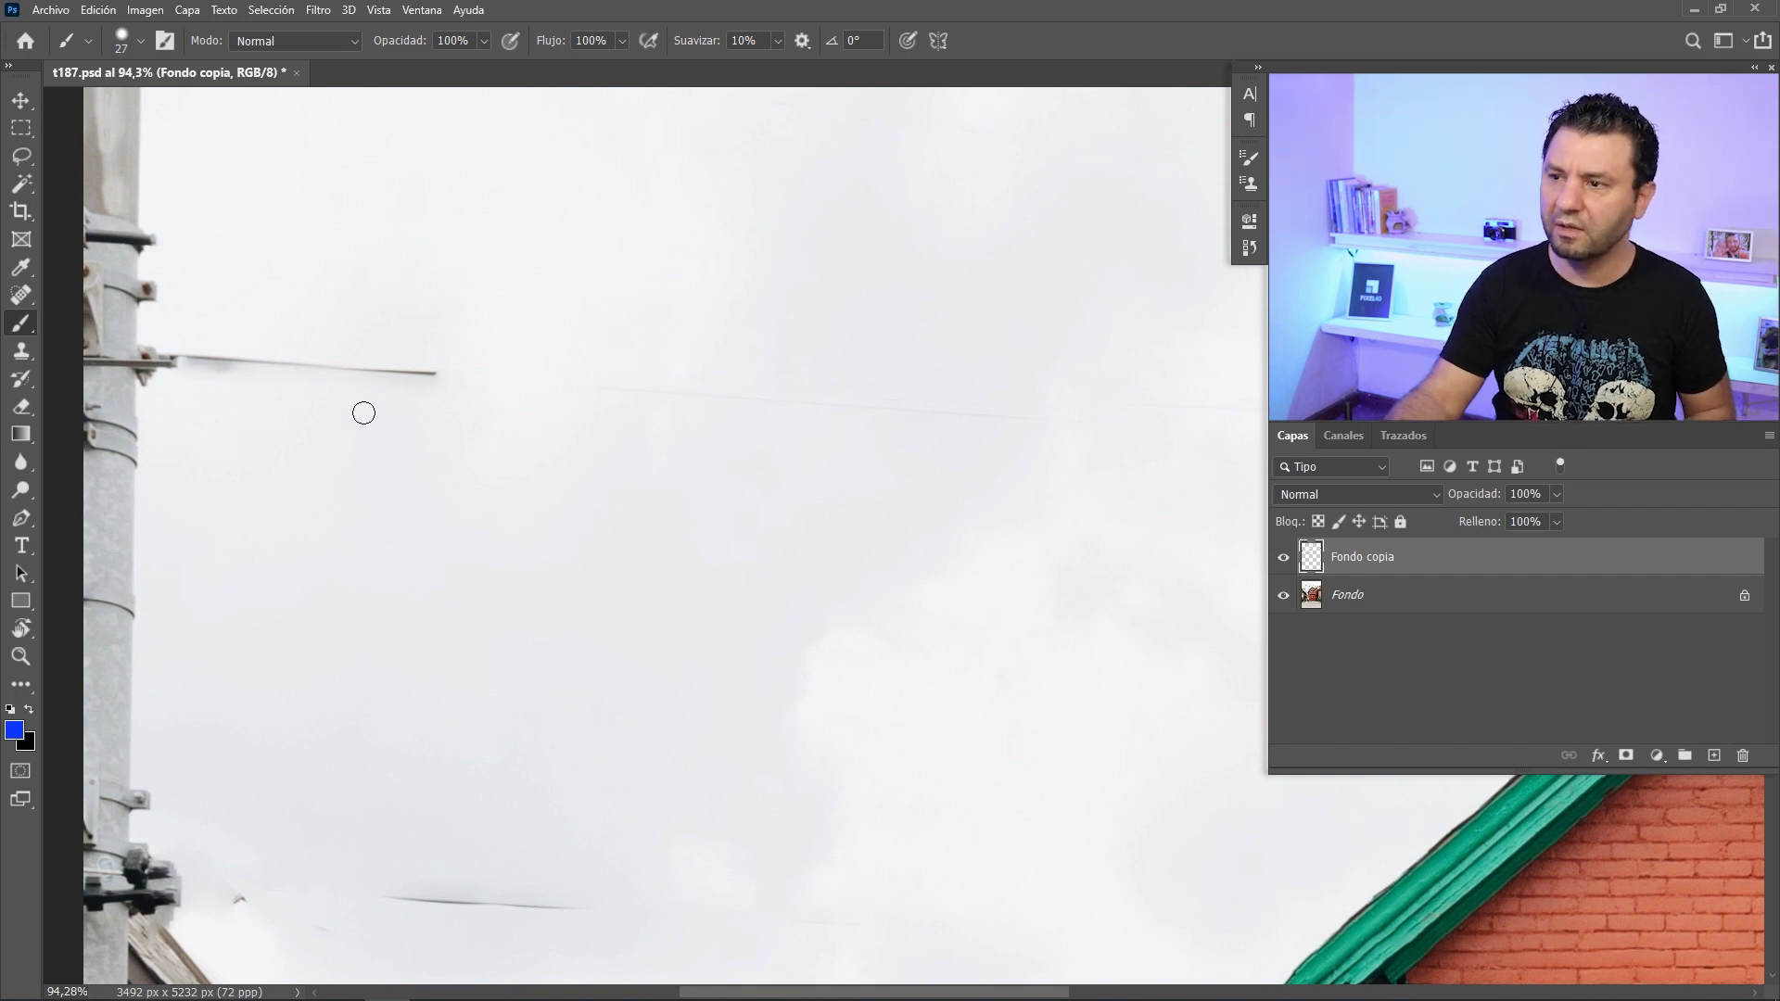
# Set a 76 px brush, sample the near-white sky and paint out the cable stub by the pole
pyautogui.moveTo(425, 426); pyautogui.dragTo(477, 449)
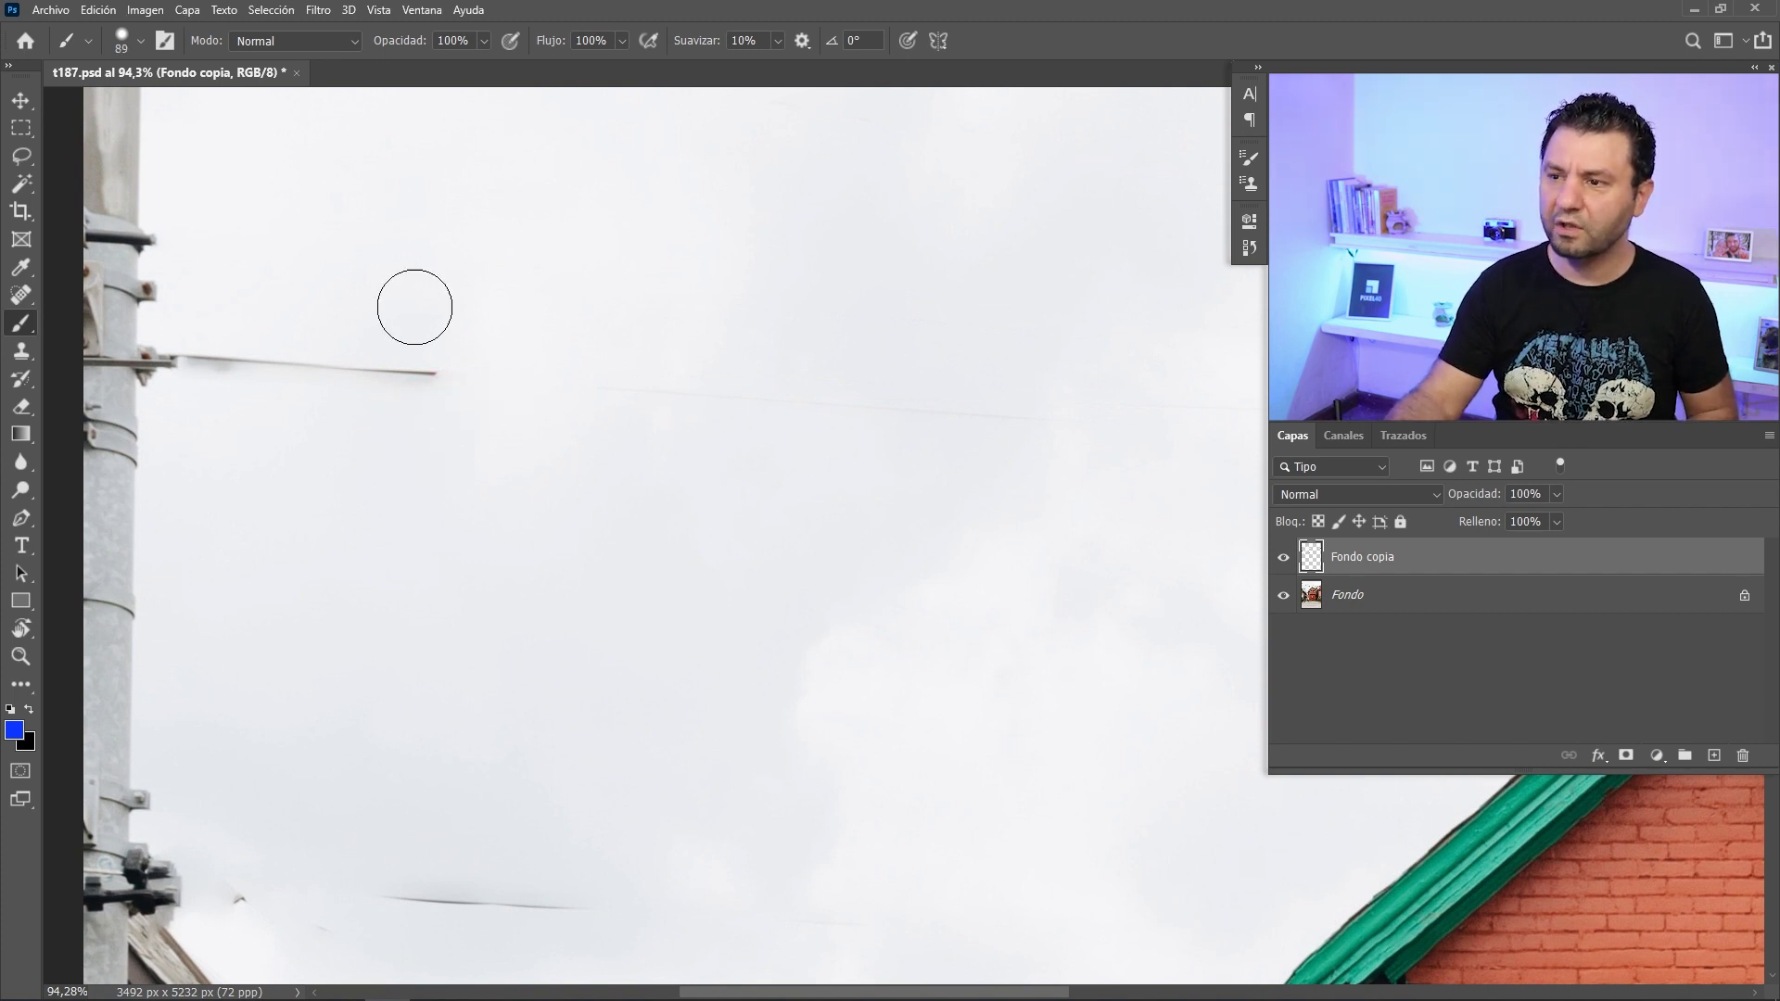
pyautogui.rightClick(474, 275)
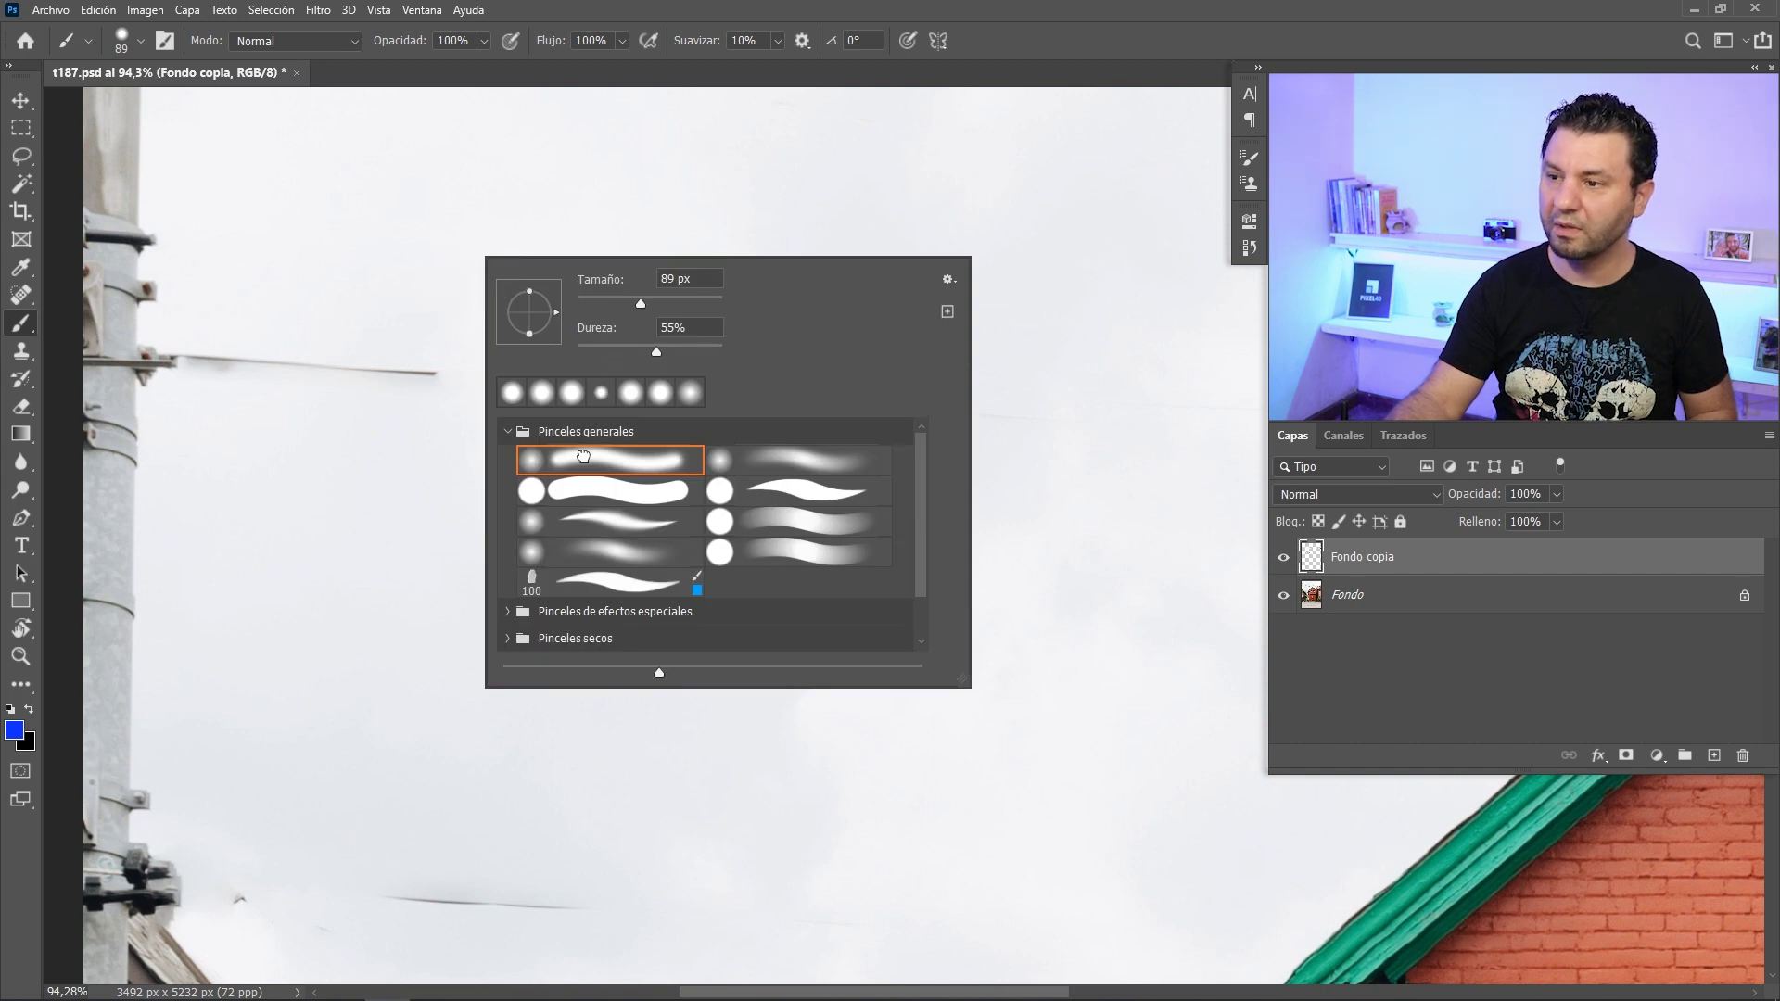
pyautogui.moveTo(315, 411); pyautogui.dragTo(290, 442)
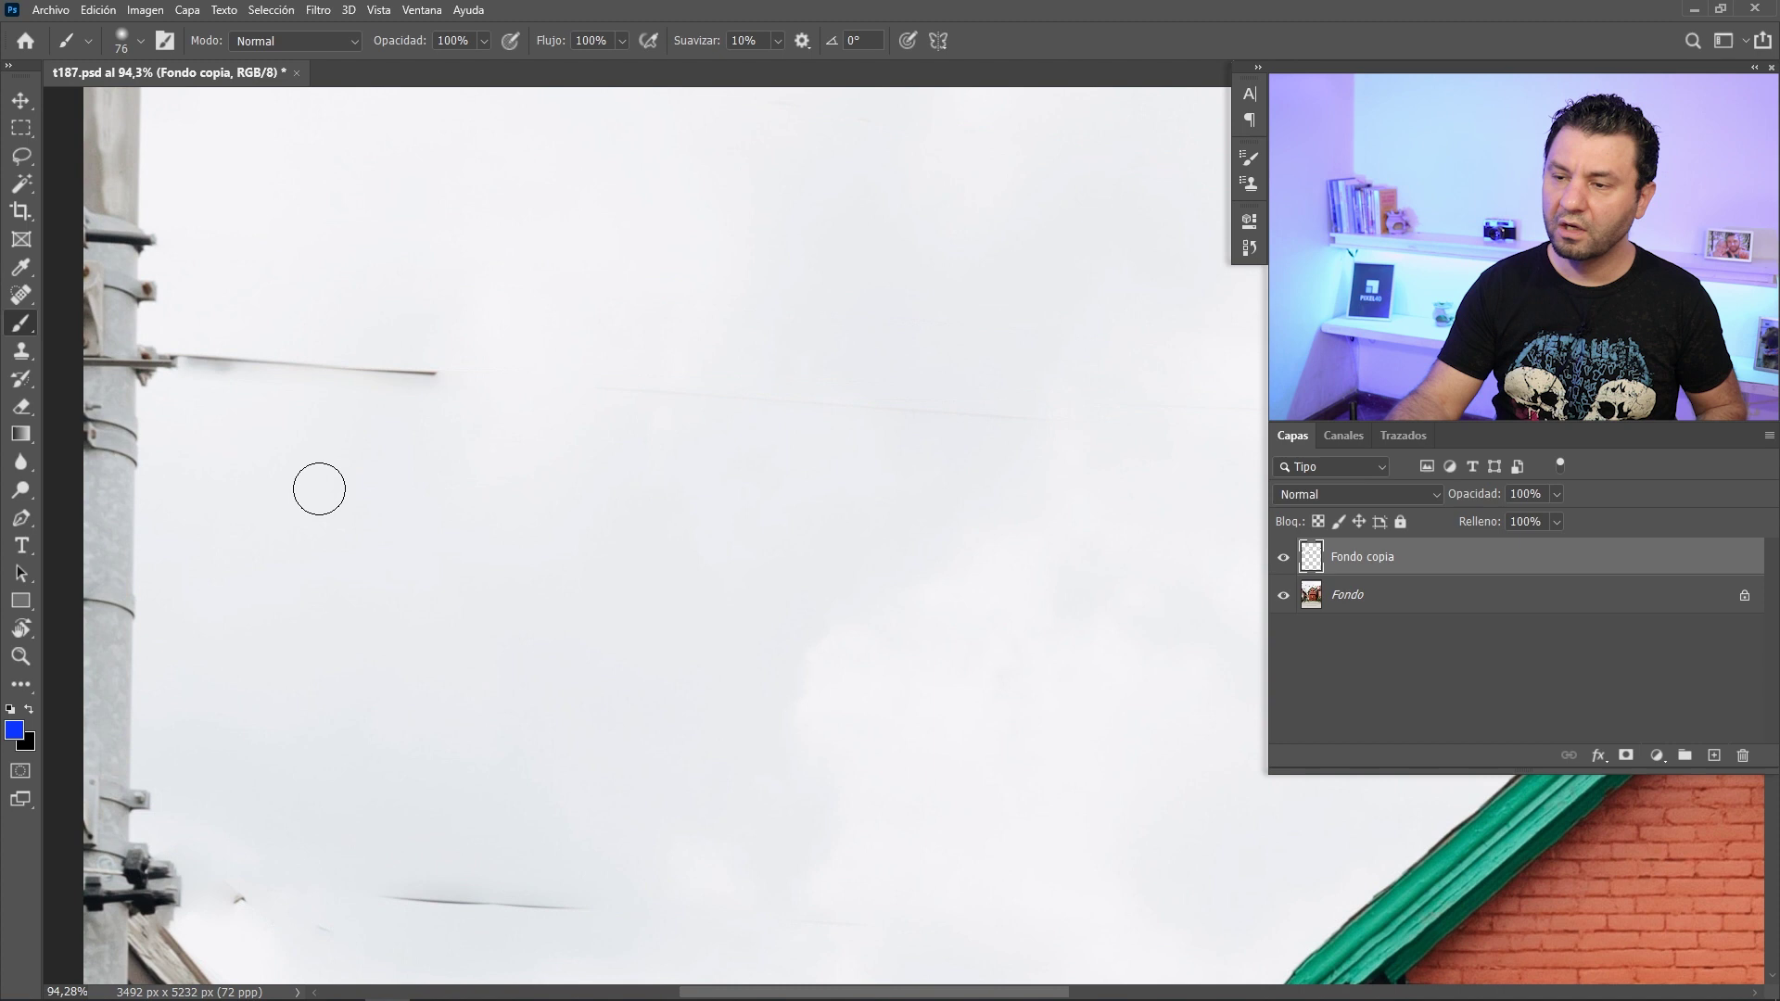
pyautogui.keyDown('alt'); pyautogui.click(281, 428); pyautogui.keyUp('alt')
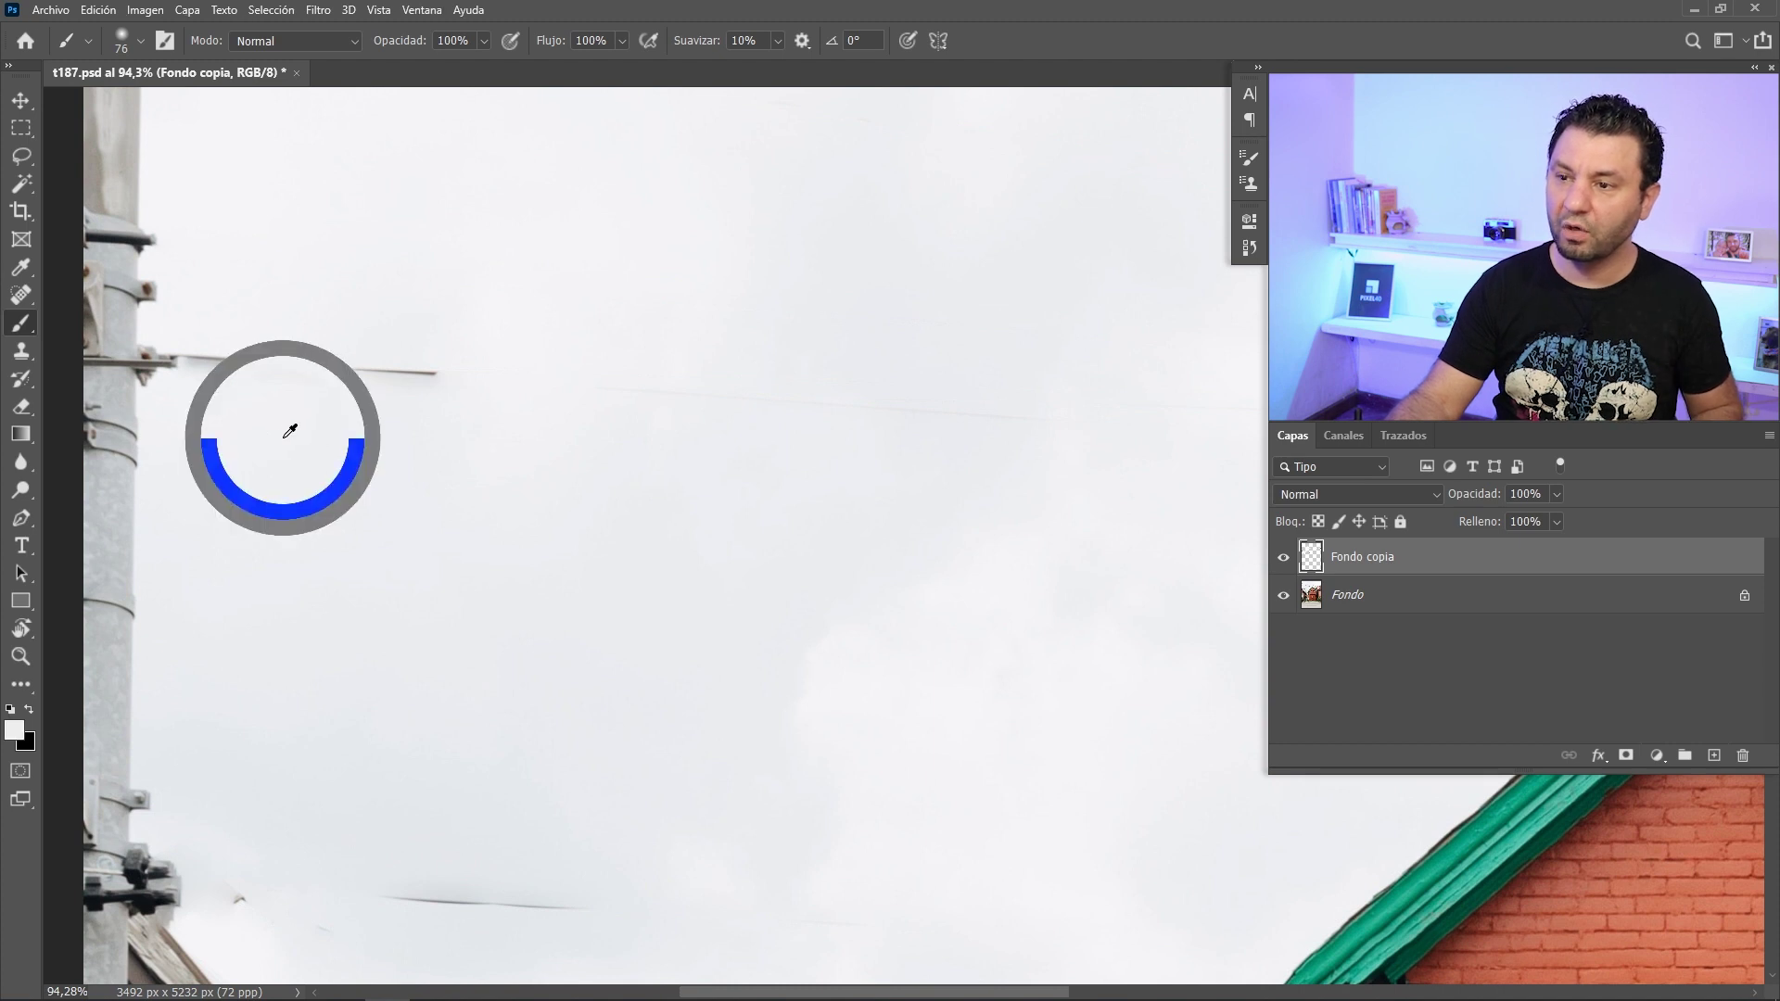
pyautogui.moveTo(230, 337); pyautogui.dragTo(214, 353)
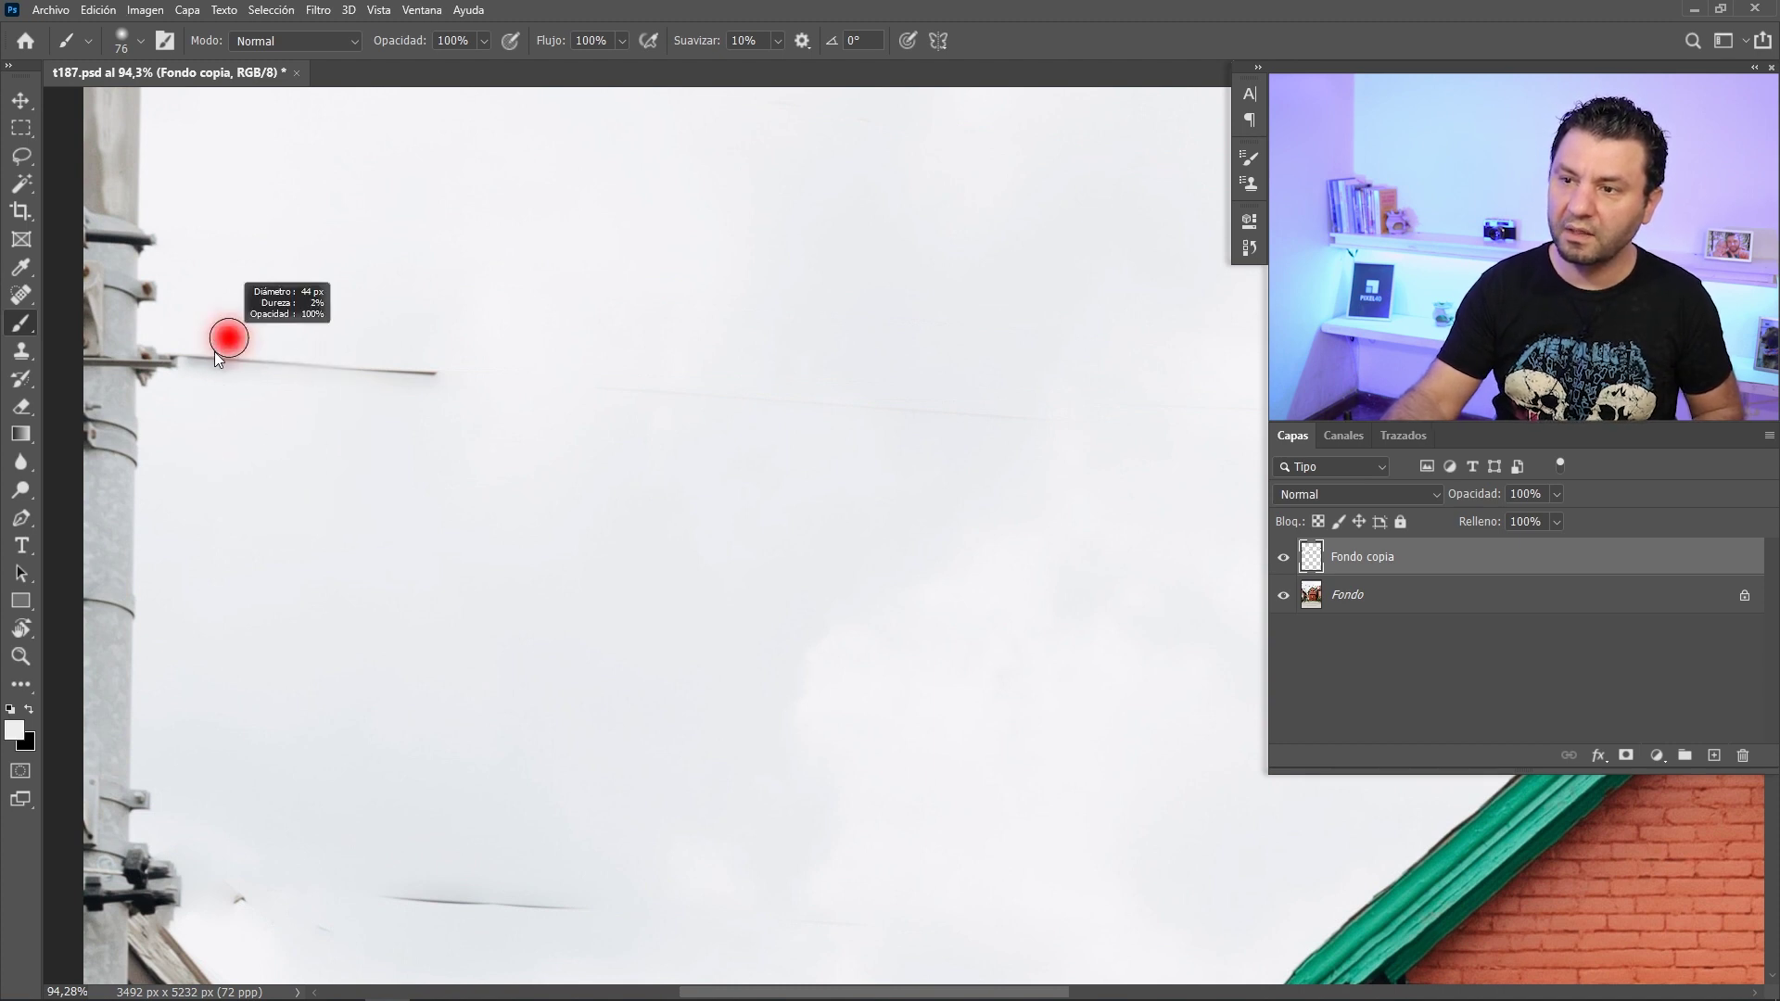
pyautogui.click(200, 361)
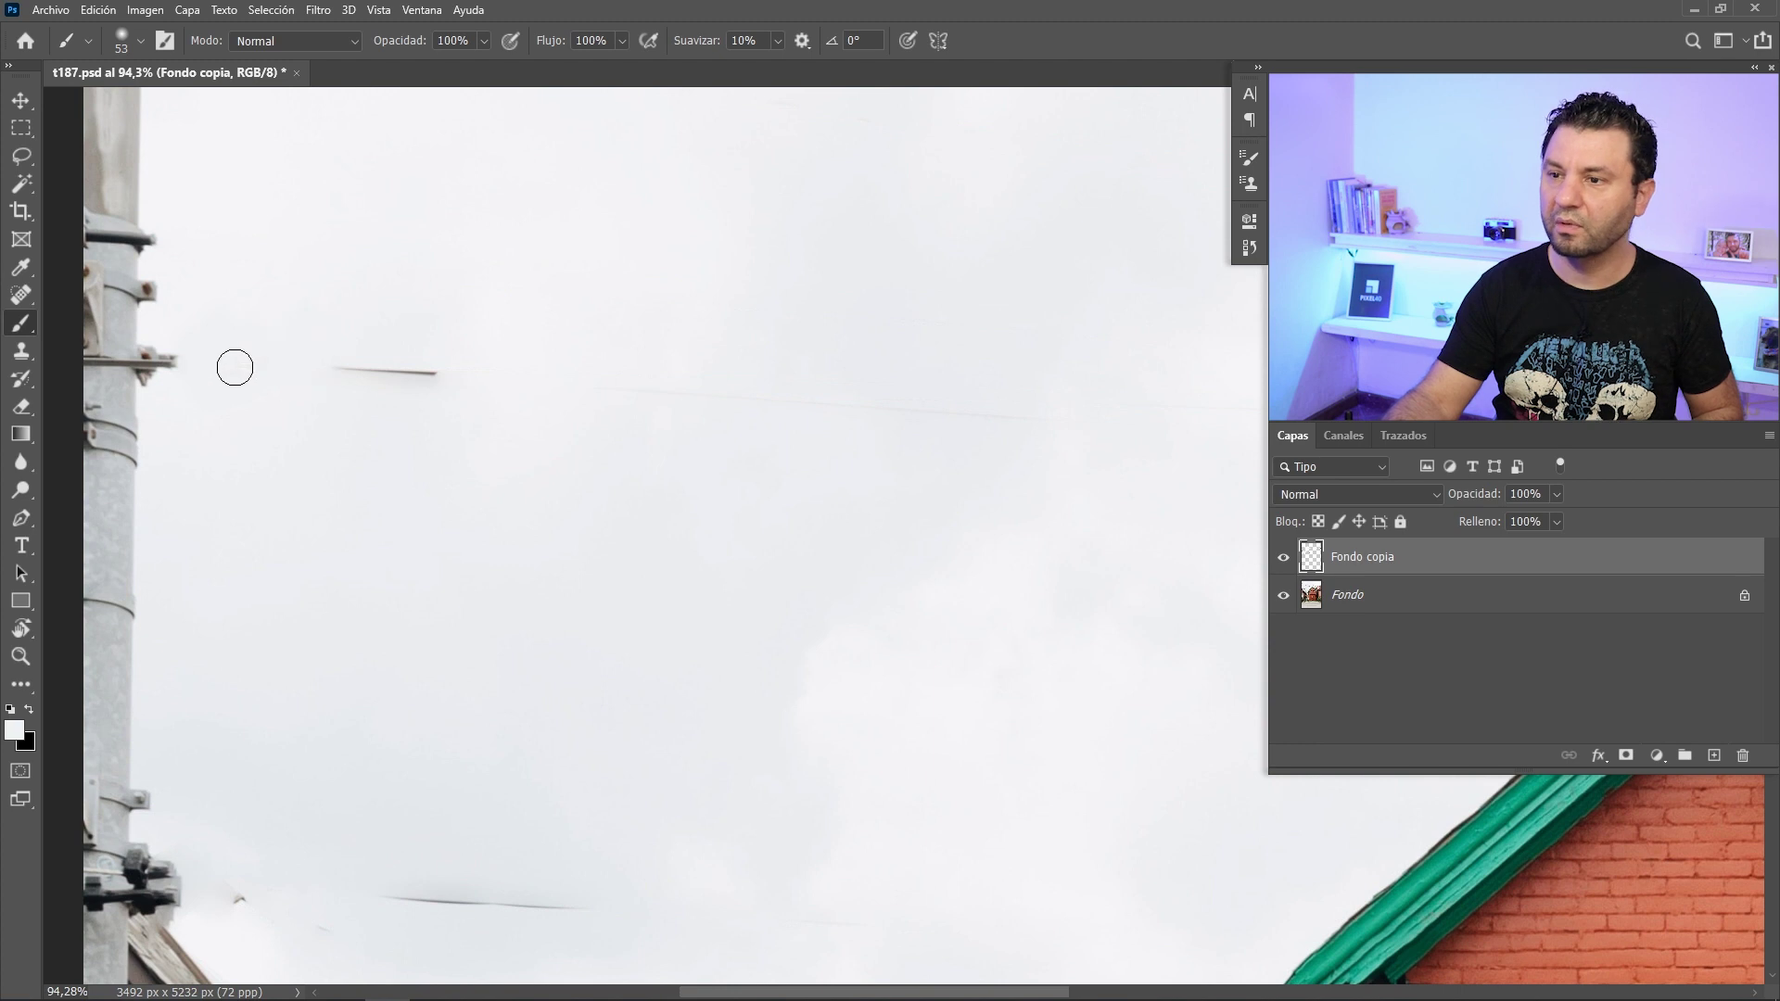
# Resize the brush to about 74 px and paint the cable smear out of the sky above the roof
pyautogui.moveTo(779, 477)
pyautogui.mouseDown()
pyautogui.moveTo(839, 478)
pyautogui.moveTo(616, 549)
pyautogui.mouseUp()
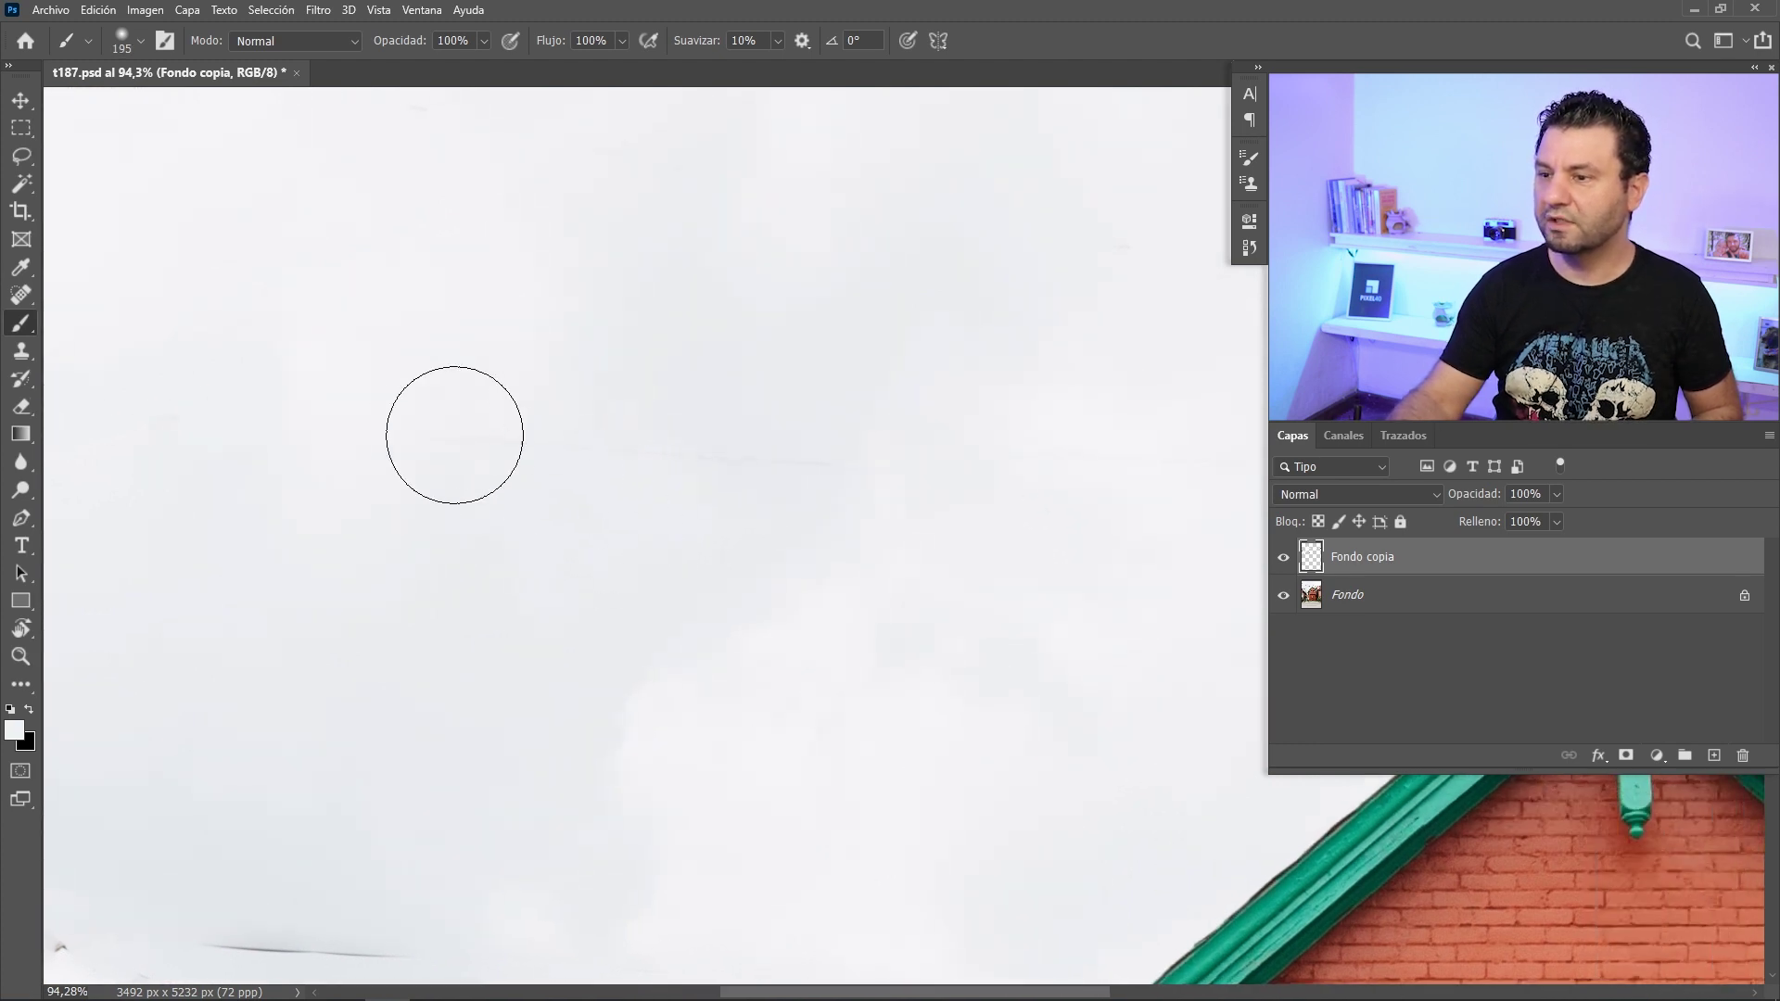
pyautogui.moveTo(621, 620)
pyautogui.mouseDown()
pyautogui.moveTo(584, 604)
pyautogui.moveTo(761, 292)
pyautogui.mouseUp()
pyautogui.moveTo(539, 468)
pyautogui.mouseDown()
pyautogui.moveTo(509, 482)
pyautogui.moveTo(464, 563)
pyautogui.mouseUp()
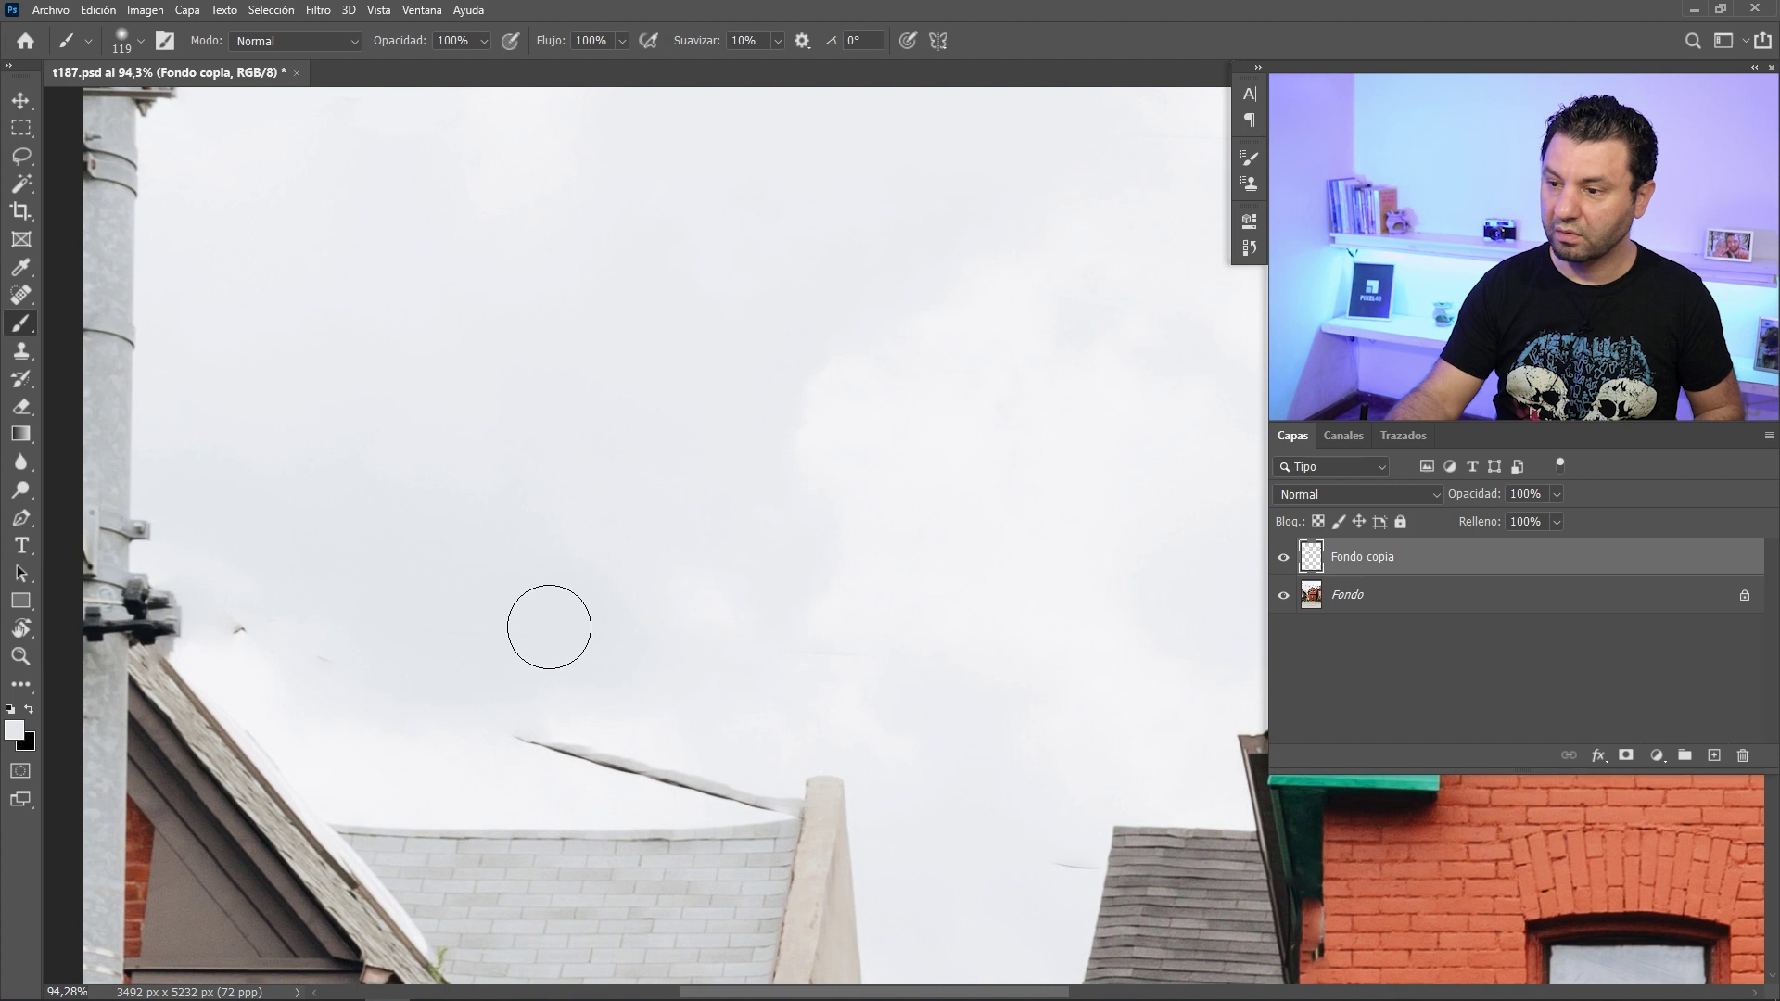
pyautogui.scroll(-4, 821, 536)
pyautogui.scroll(3, 649, 417)
pyautogui.scroll(2, 732, 394)
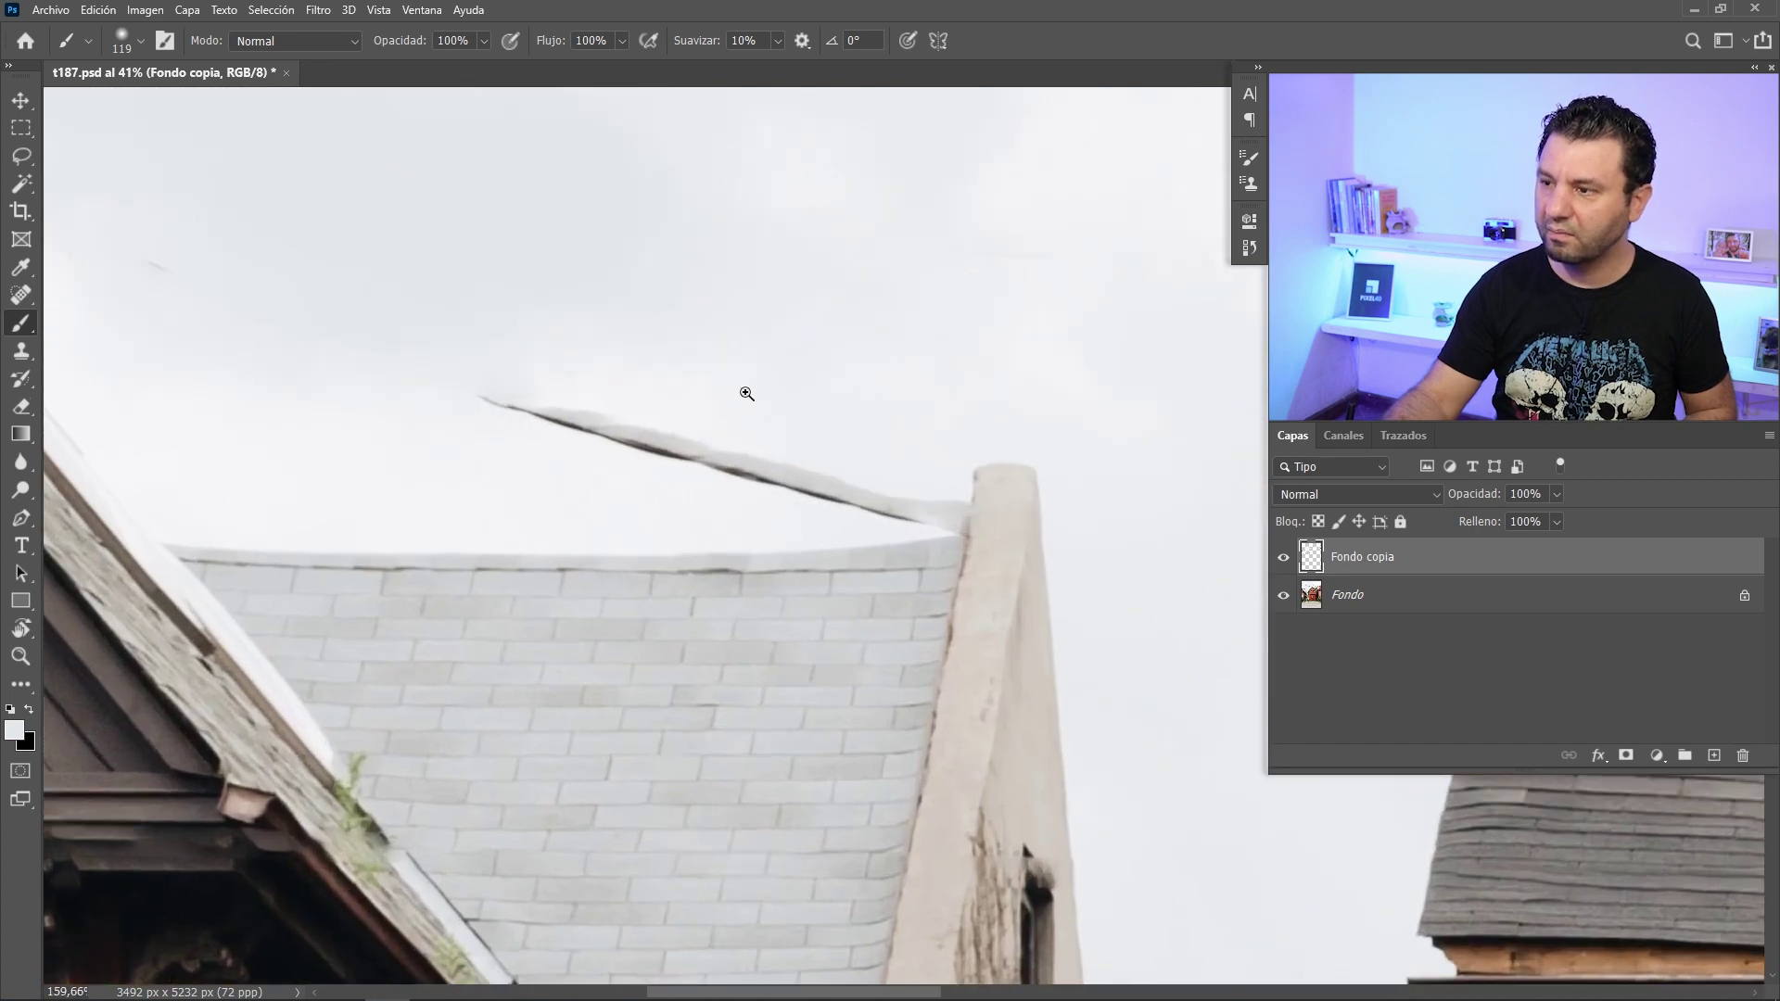
pyautogui.moveTo(815, 383); pyautogui.dragTo(735, 393)
pyautogui.moveTo(841, 344); pyautogui.dragTo(947, 286)
pyautogui.moveTo(794, 445)
pyautogui.mouseDown()
pyautogui.moveTo(779, 444)
pyautogui.moveTo(885, 501)
pyautogui.moveTo(846, 465)
pyautogui.mouseUp()
pyautogui.click(1283, 557)
pyautogui.moveTo(542, 408); pyautogui.dragTo(783, 475)
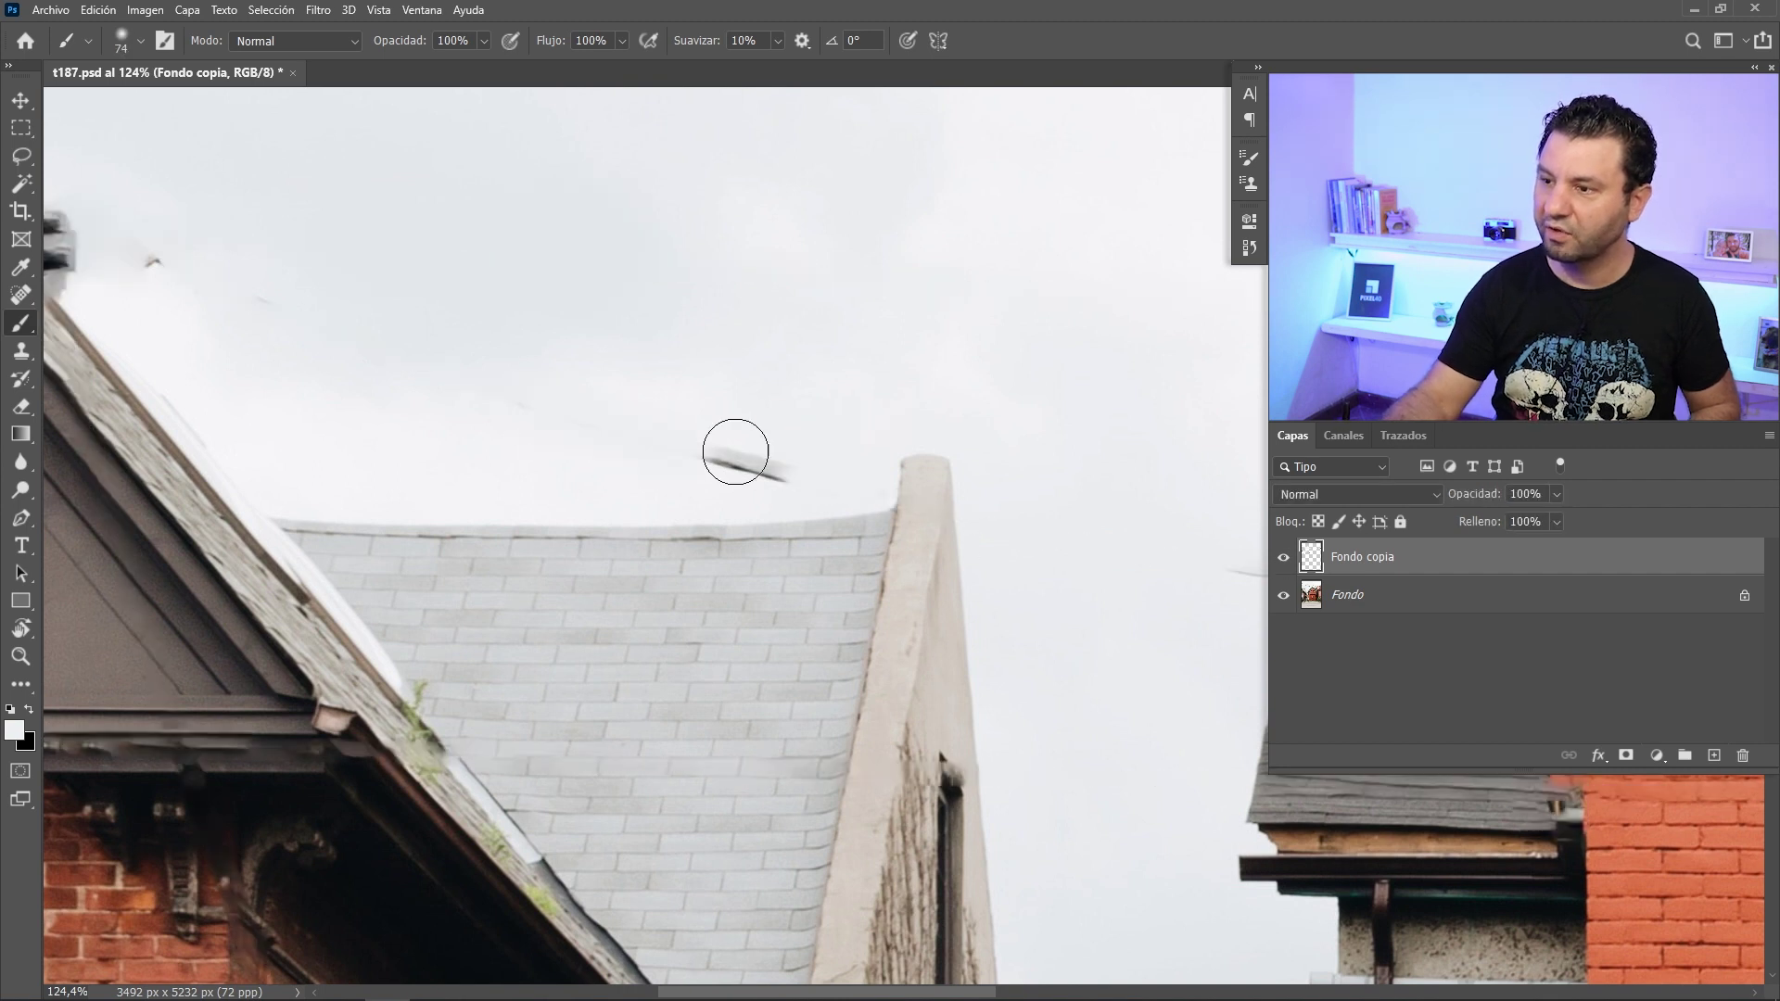
# Cover the remaining dark cable smears, undoing mismatched grey strokes and resampling the sky colour
pyautogui.scroll(-5, 813, 601)
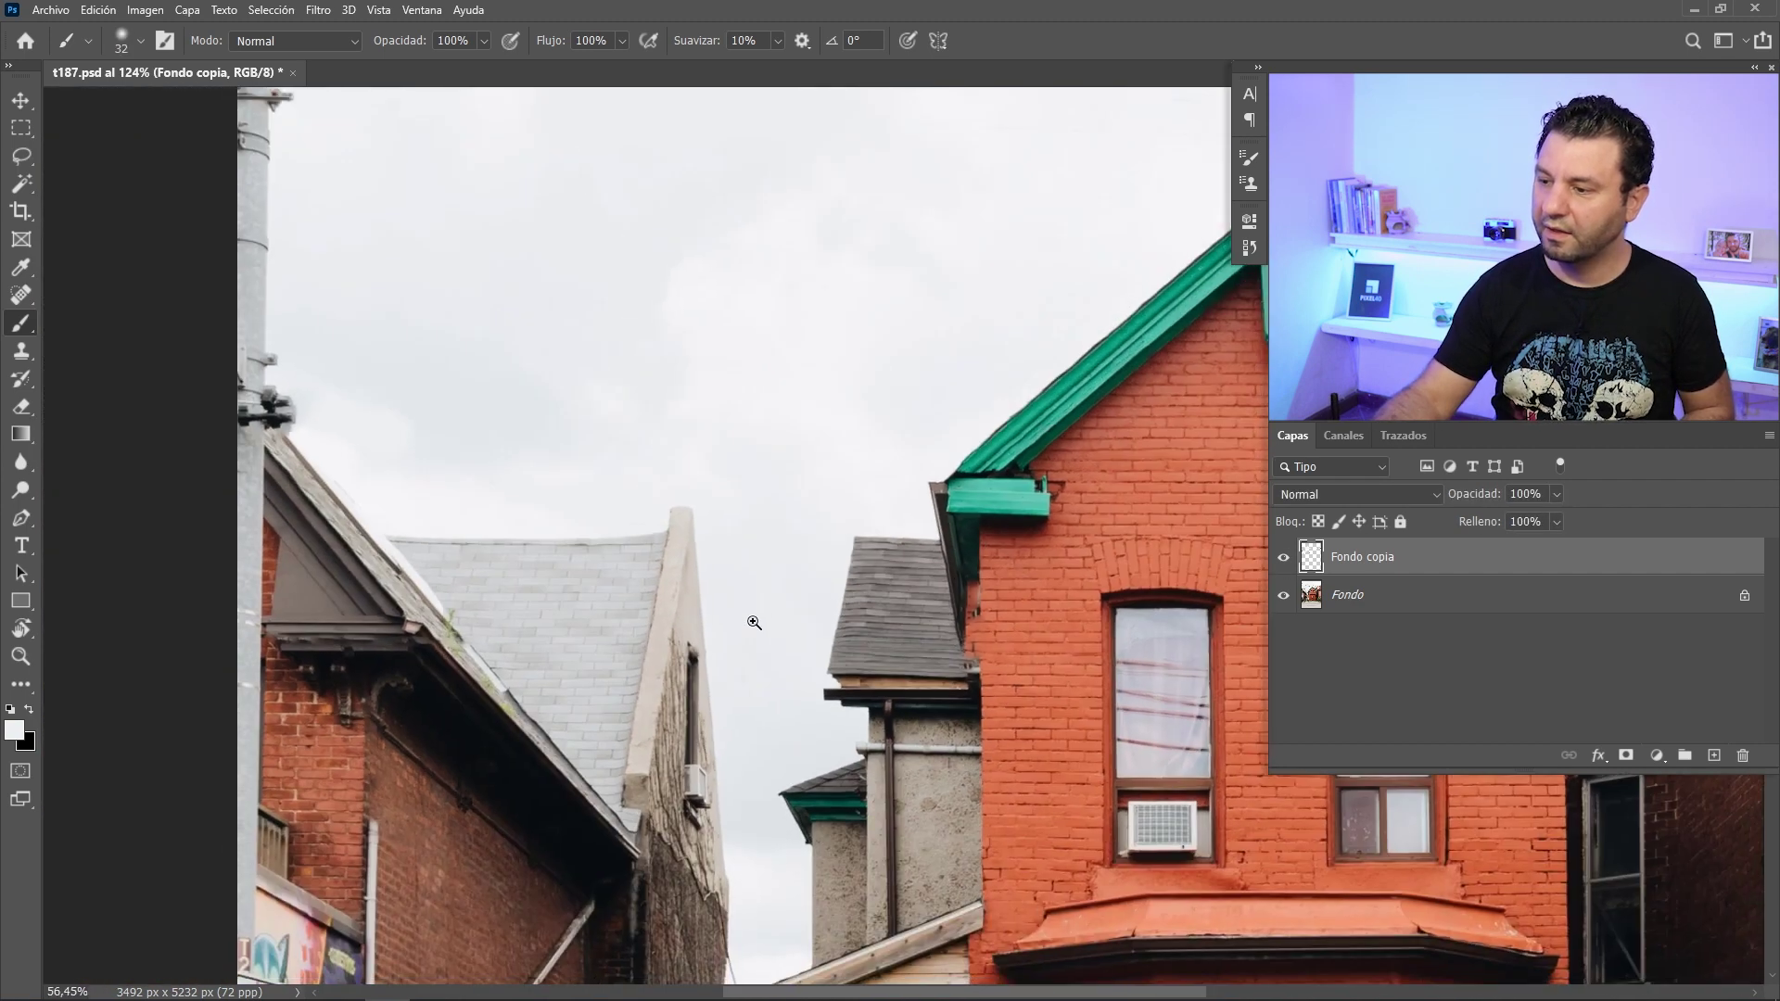
pyautogui.scroll(3, 730, 649)
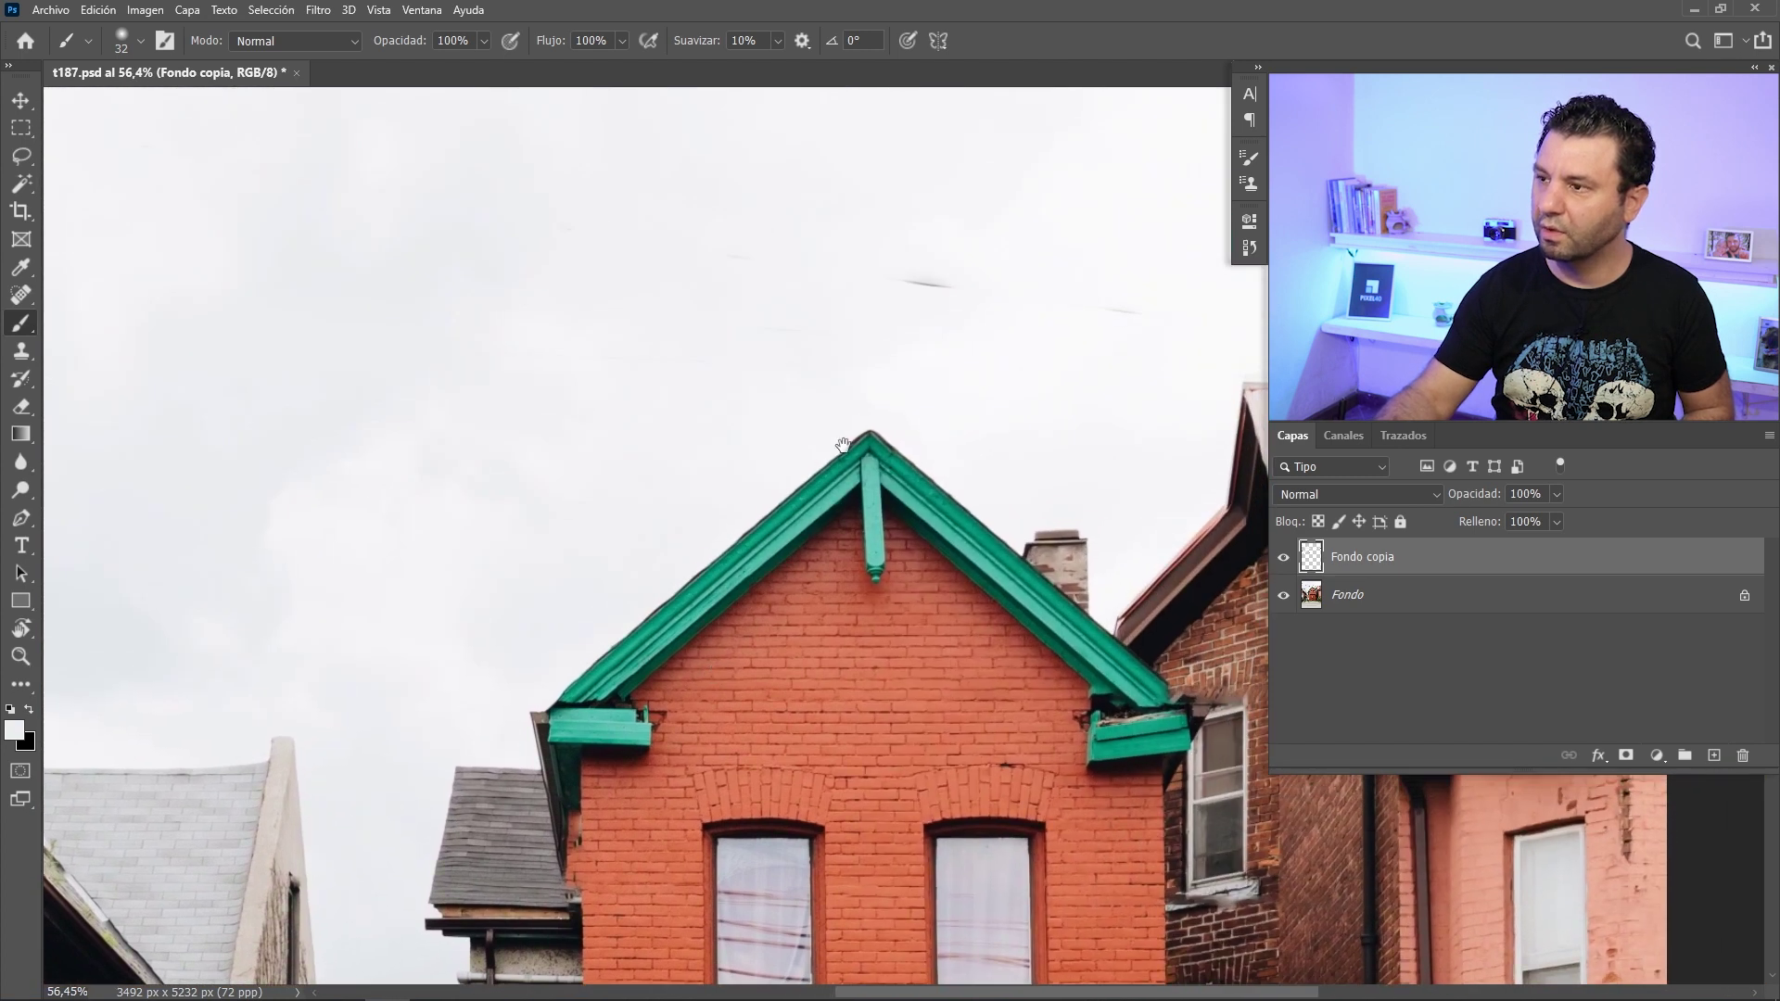
pyautogui.scroll(3, 747, 627)
pyautogui.keyDown('alt'); pyautogui.click(800, 495); pyautogui.keyUp('alt')
pyautogui.moveTo(834, 476); pyautogui.dragTo(751, 448)
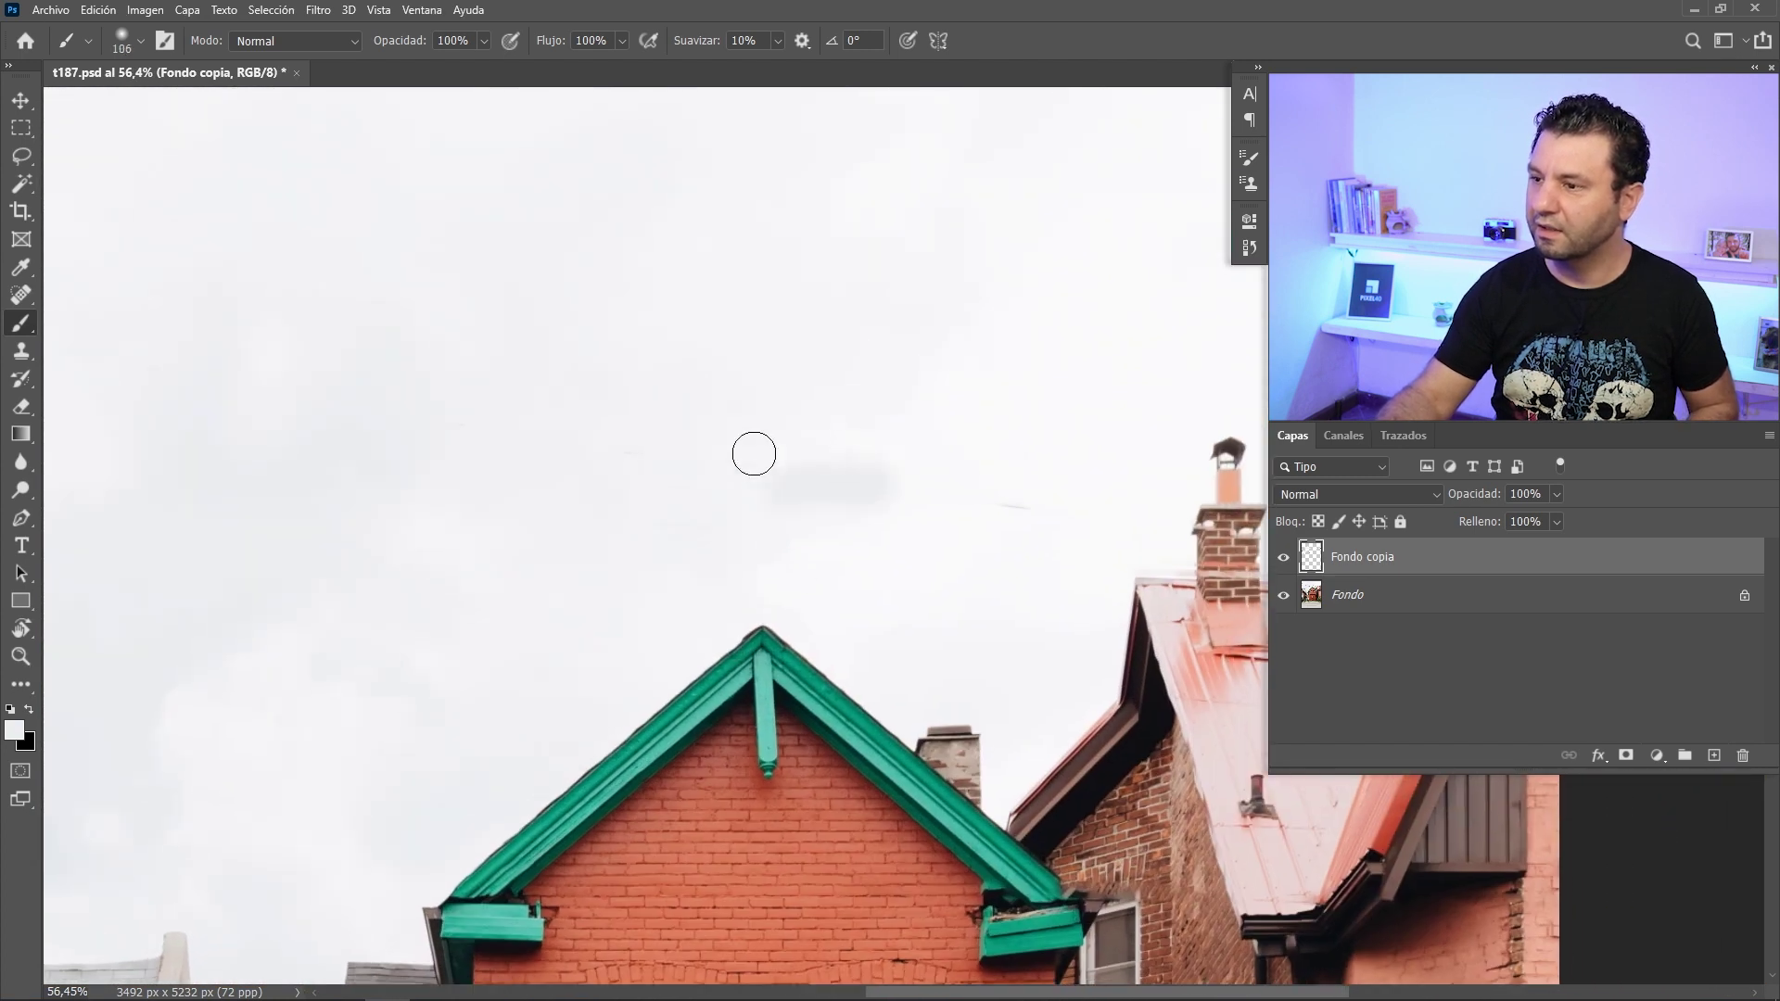
pyautogui.moveTo(1029, 501); pyautogui.dragTo(992, 510)
pyautogui.hotkey('ctrl', 'z')
pyautogui.hotkey('ctrl', 'z')
pyautogui.keyDown('alt'); pyautogui.click(825, 426); pyautogui.keyUp('alt')
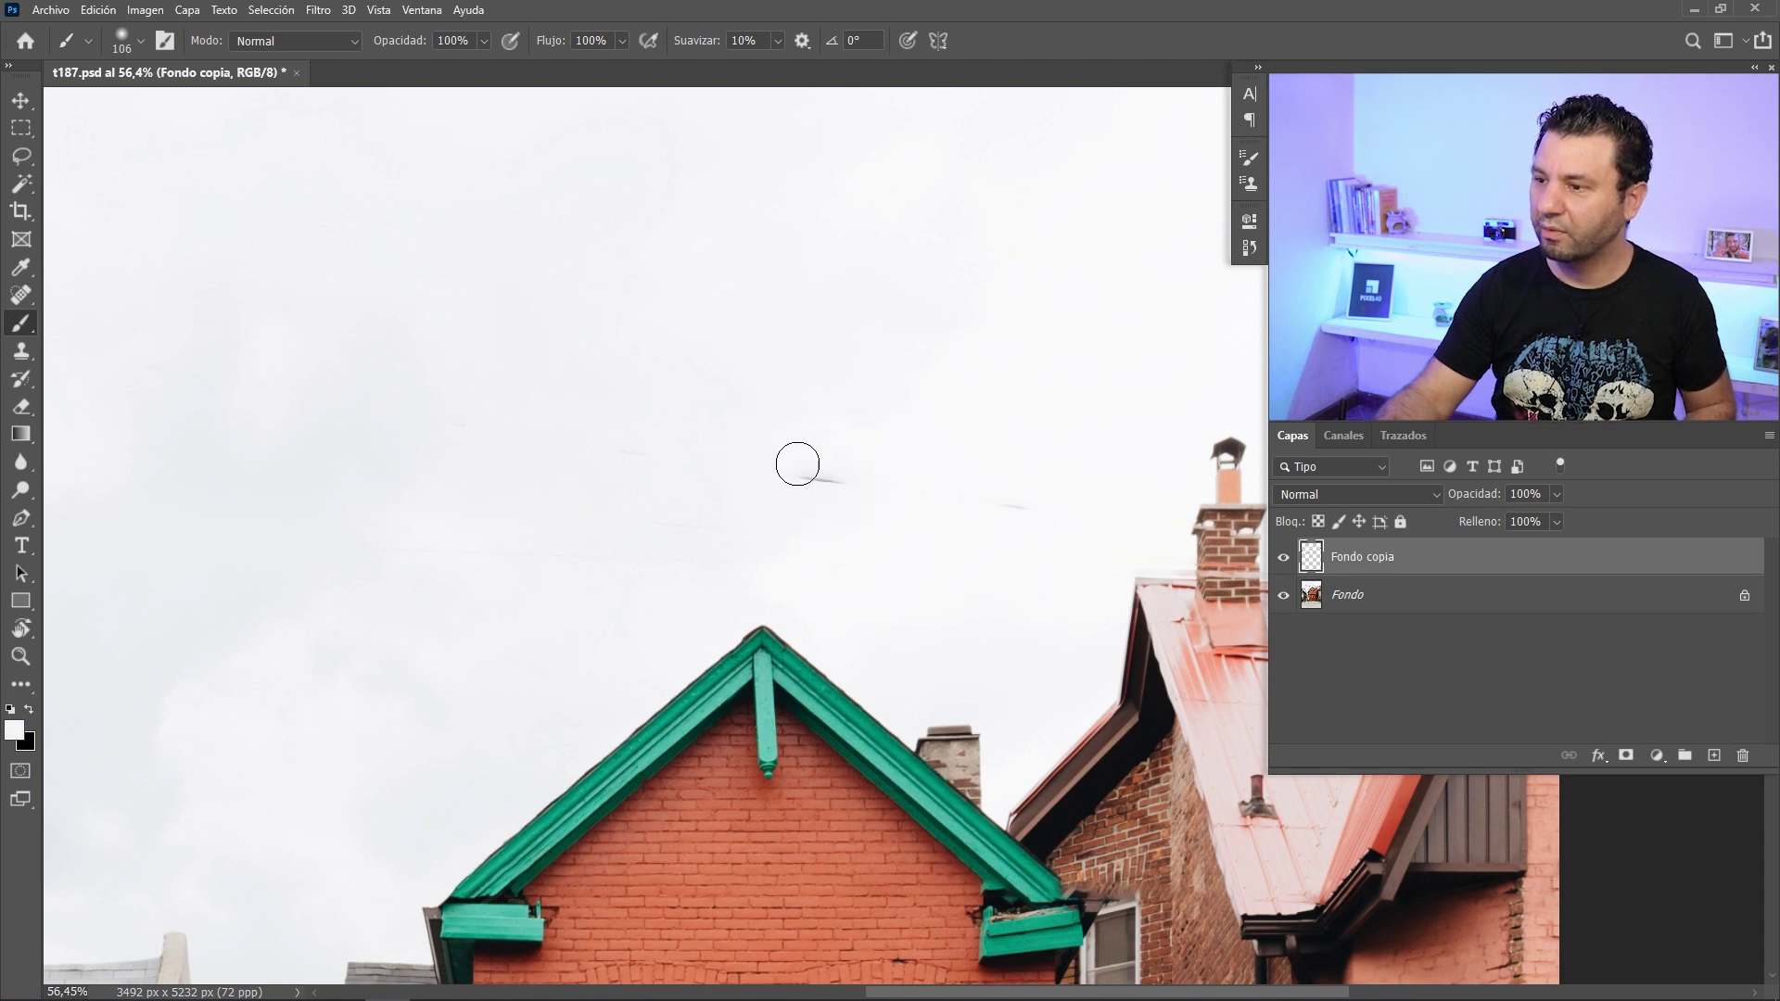
pyautogui.moveTo(1061, 786); pyautogui.dragTo(568, 712)
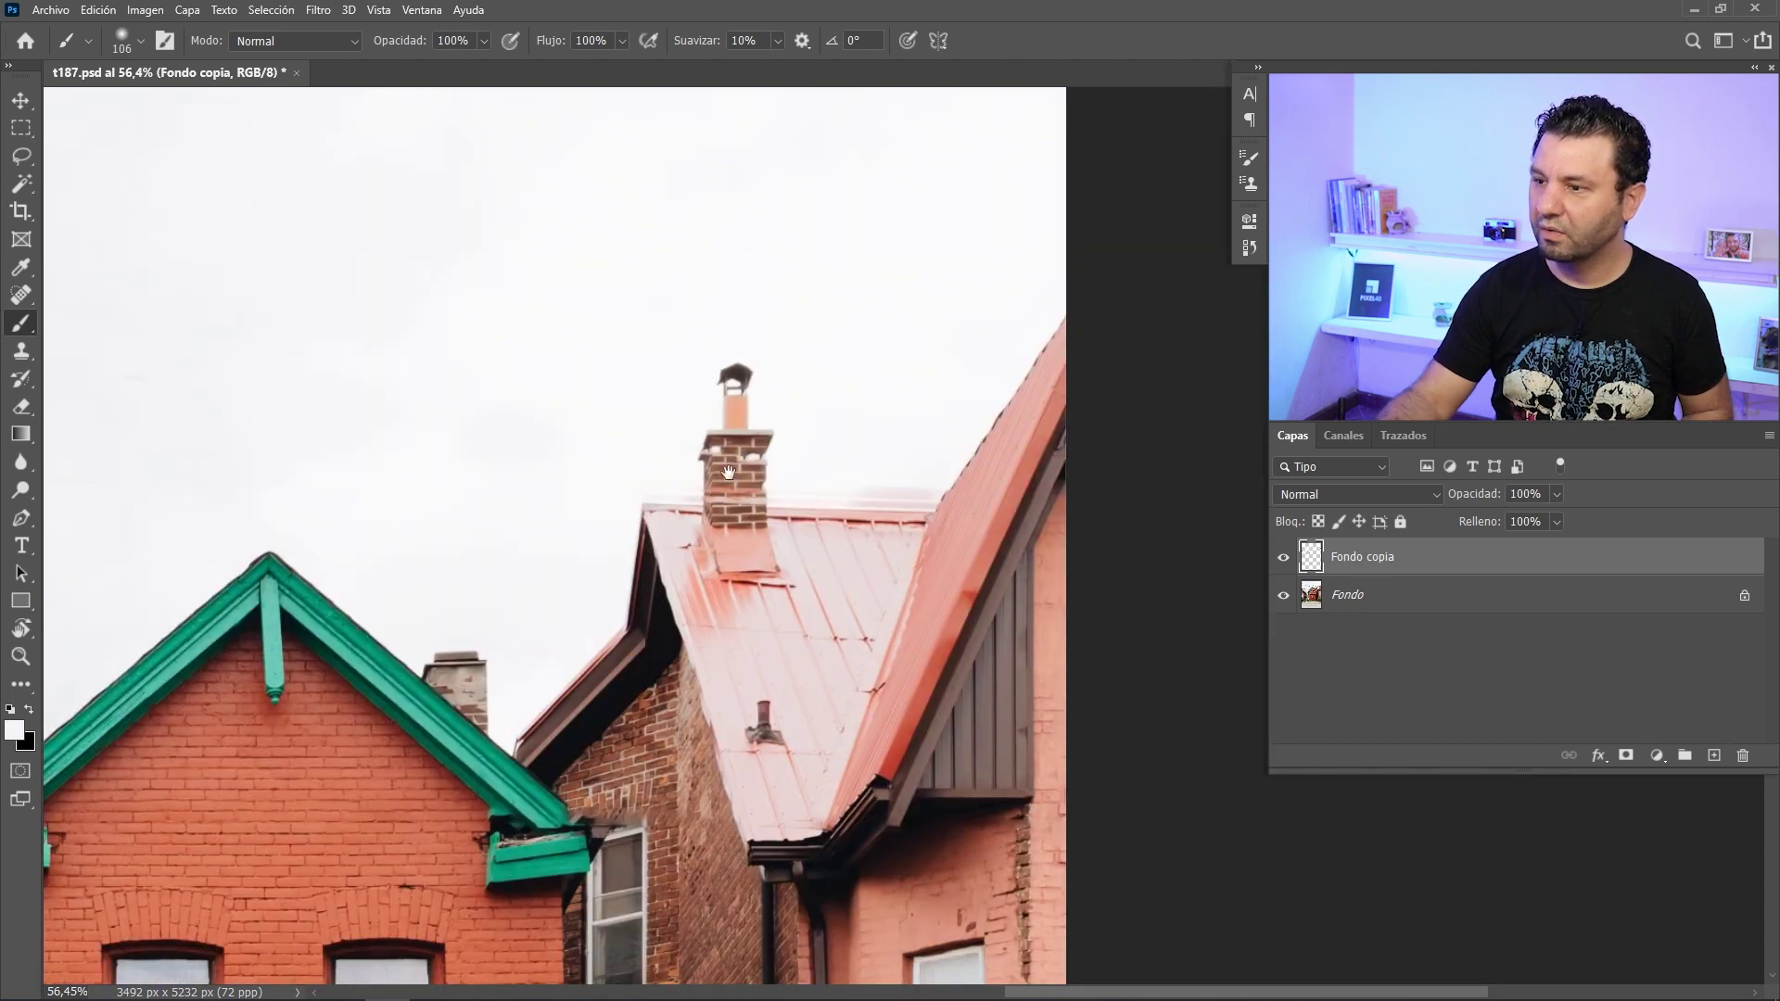
pyautogui.scroll(4, 732, 483)
pyautogui.scroll(-1, 741, 496)
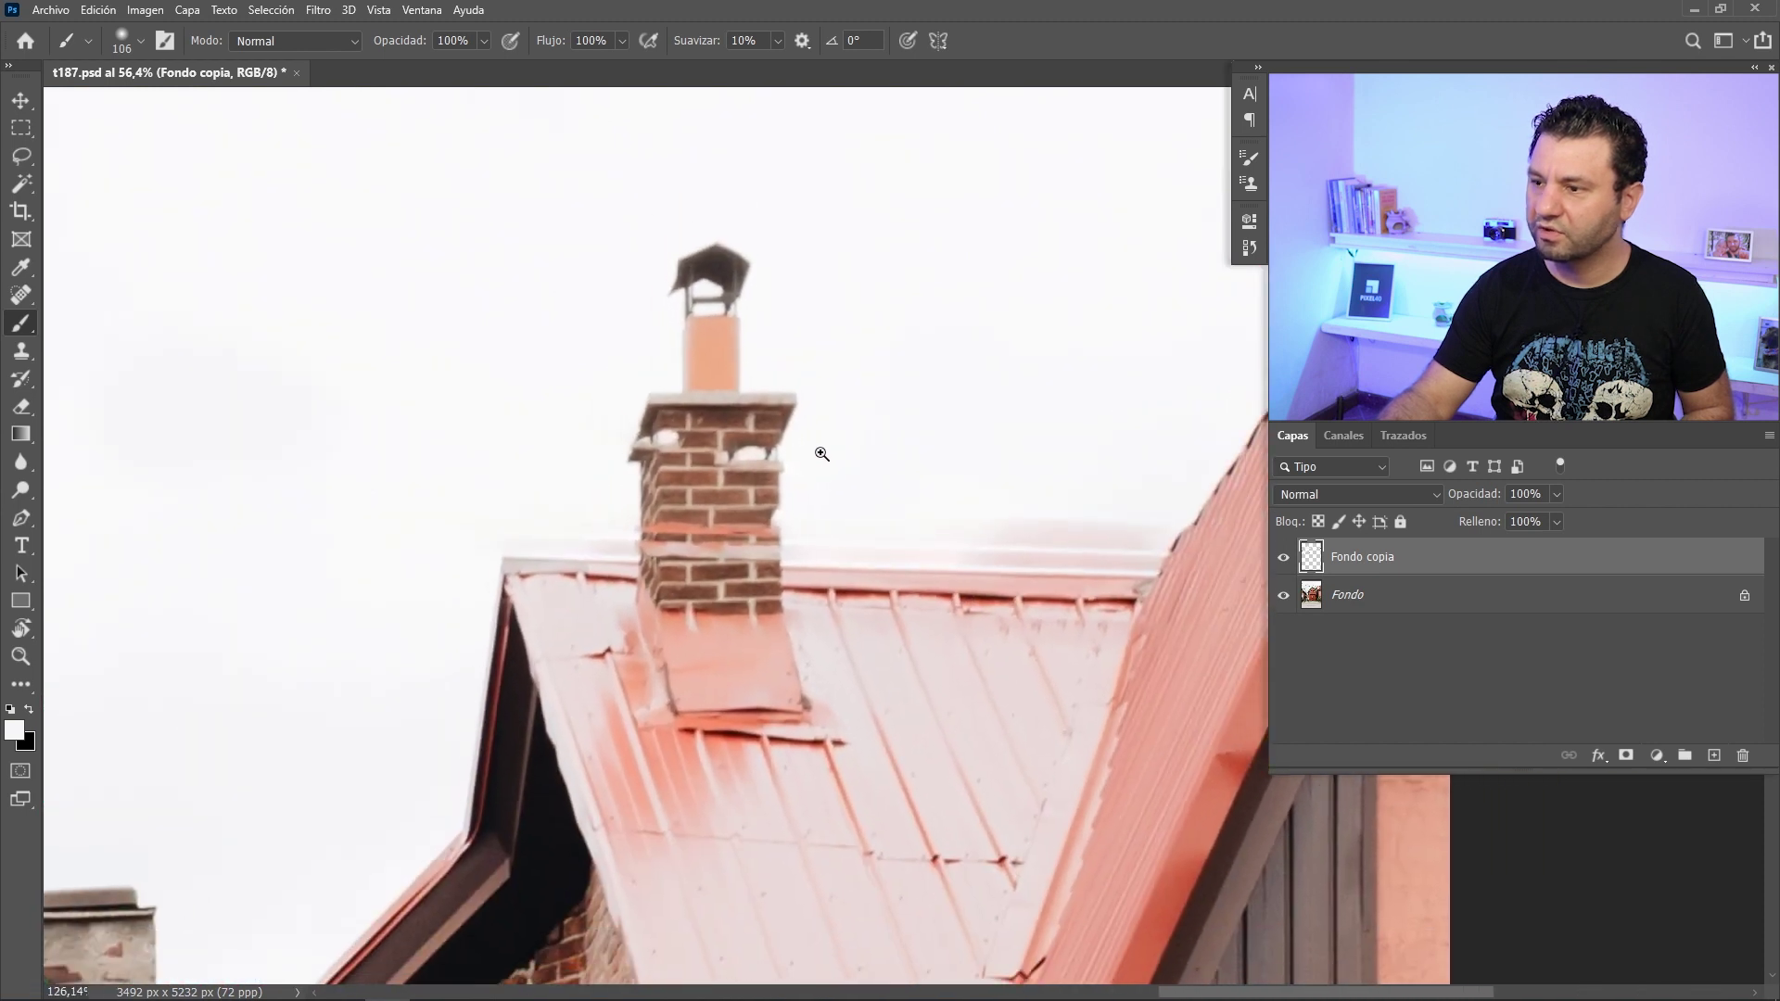
pyautogui.scroll(1, 790, 466)
pyautogui.press('s')
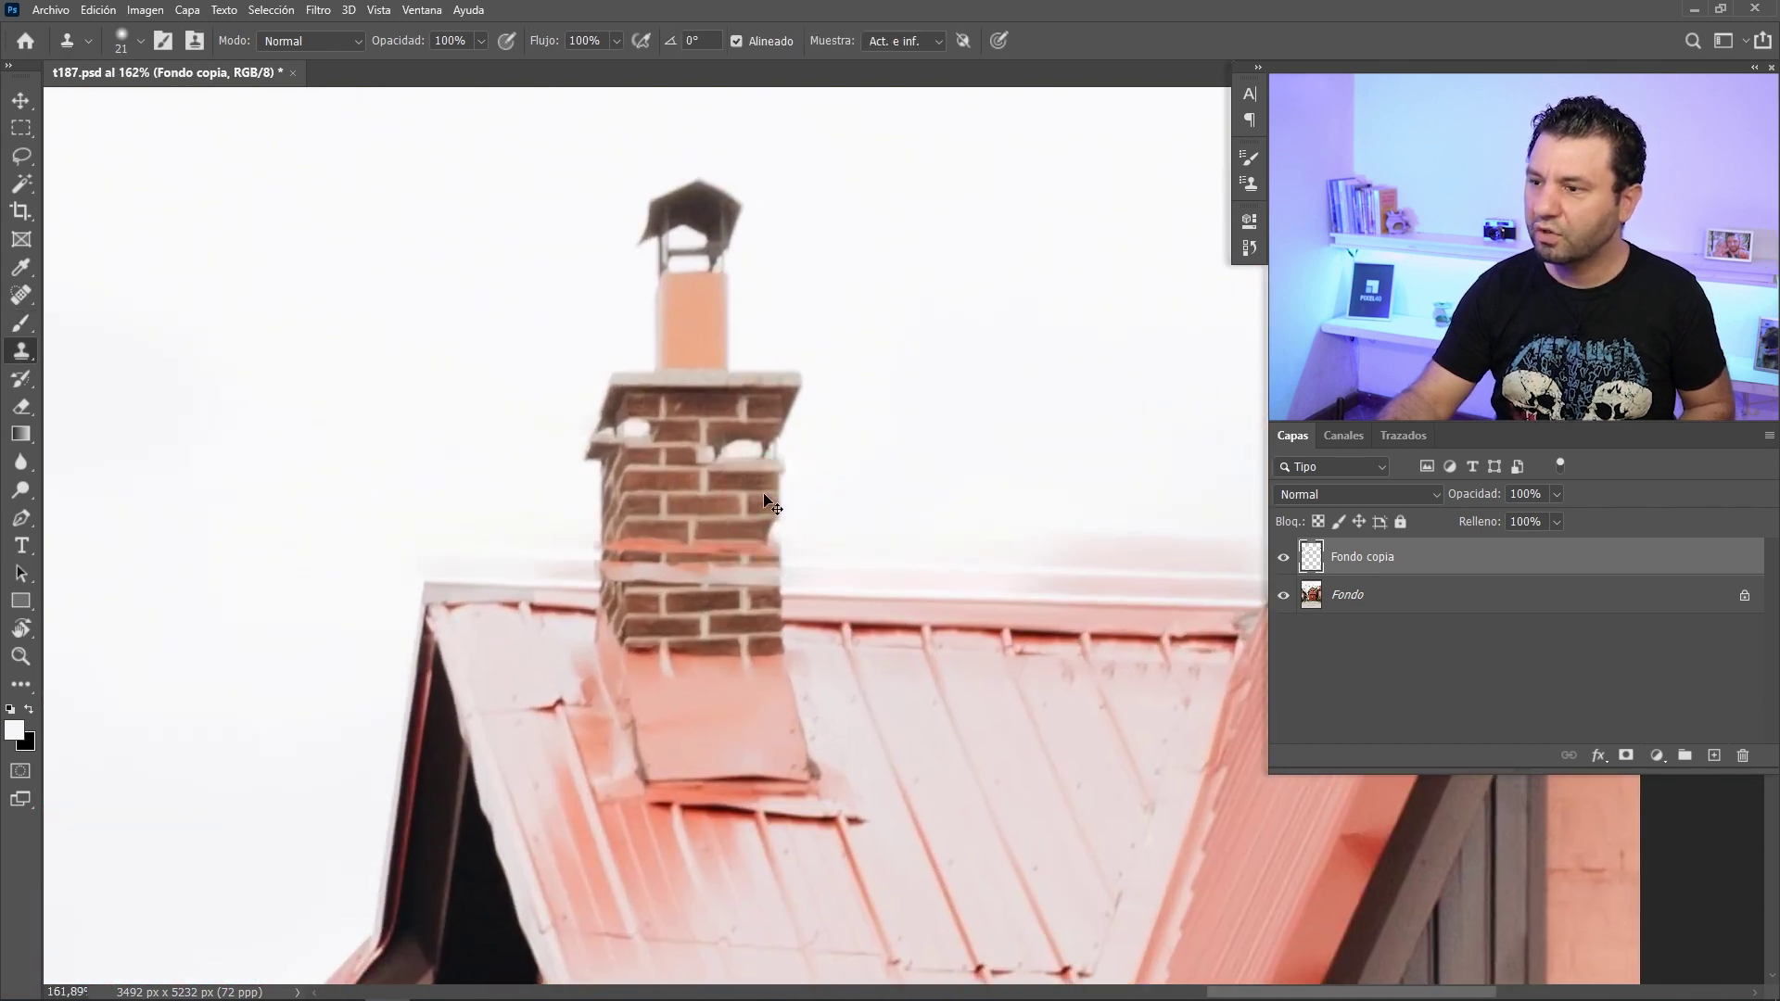
# Clone brick texture over the white blob and down the chimney's right edge
pyautogui.scroll(2, 788, 535)
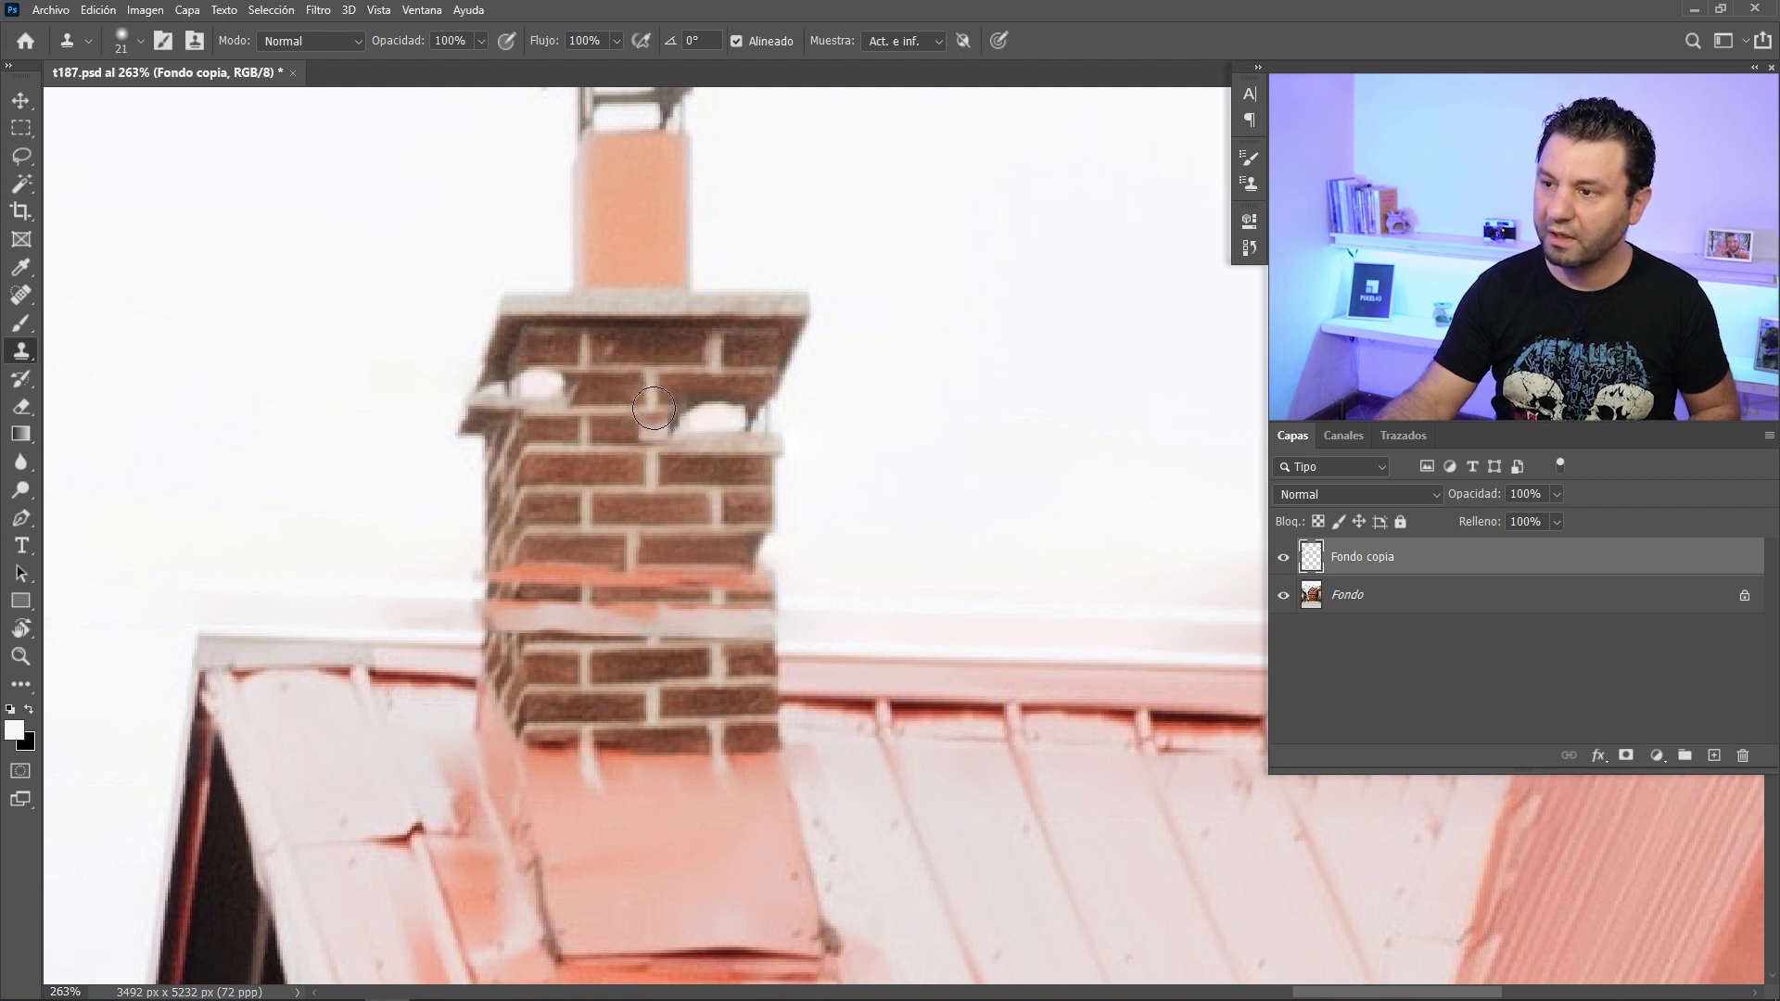
pyautogui.moveTo(653, 405); pyautogui.dragTo(775, 447)
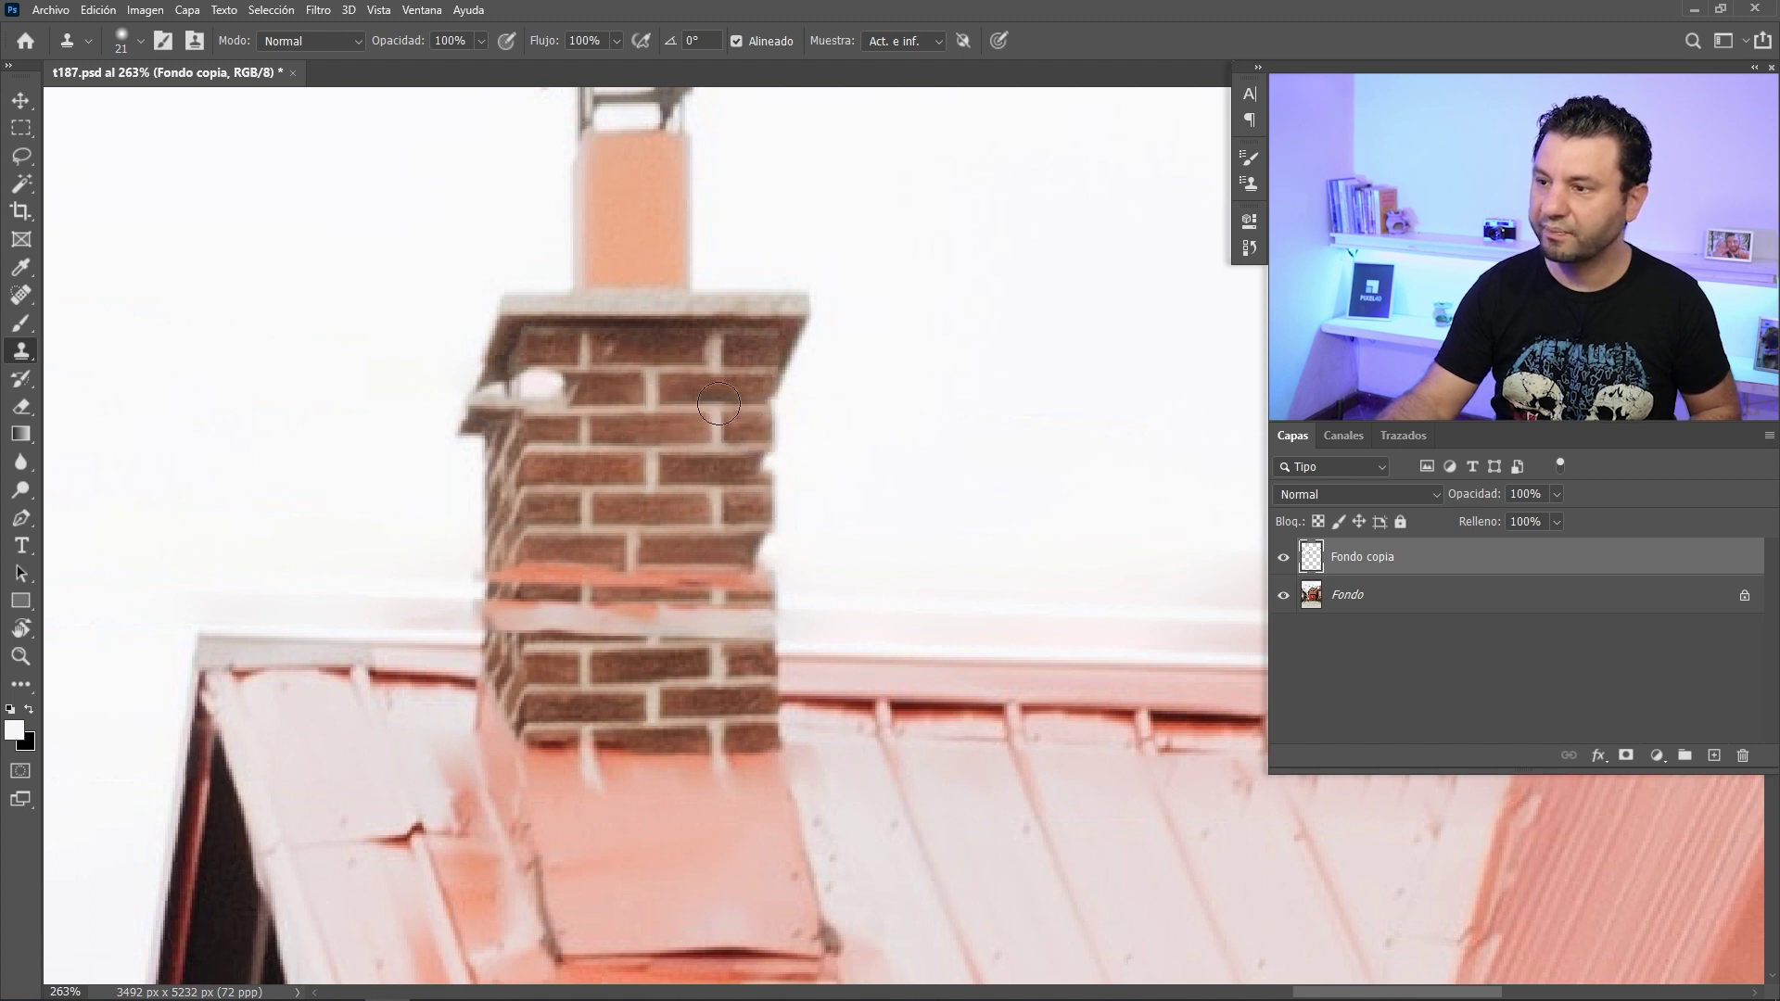
pyautogui.moveTo(786, 457); pyautogui.dragTo(740, 464)
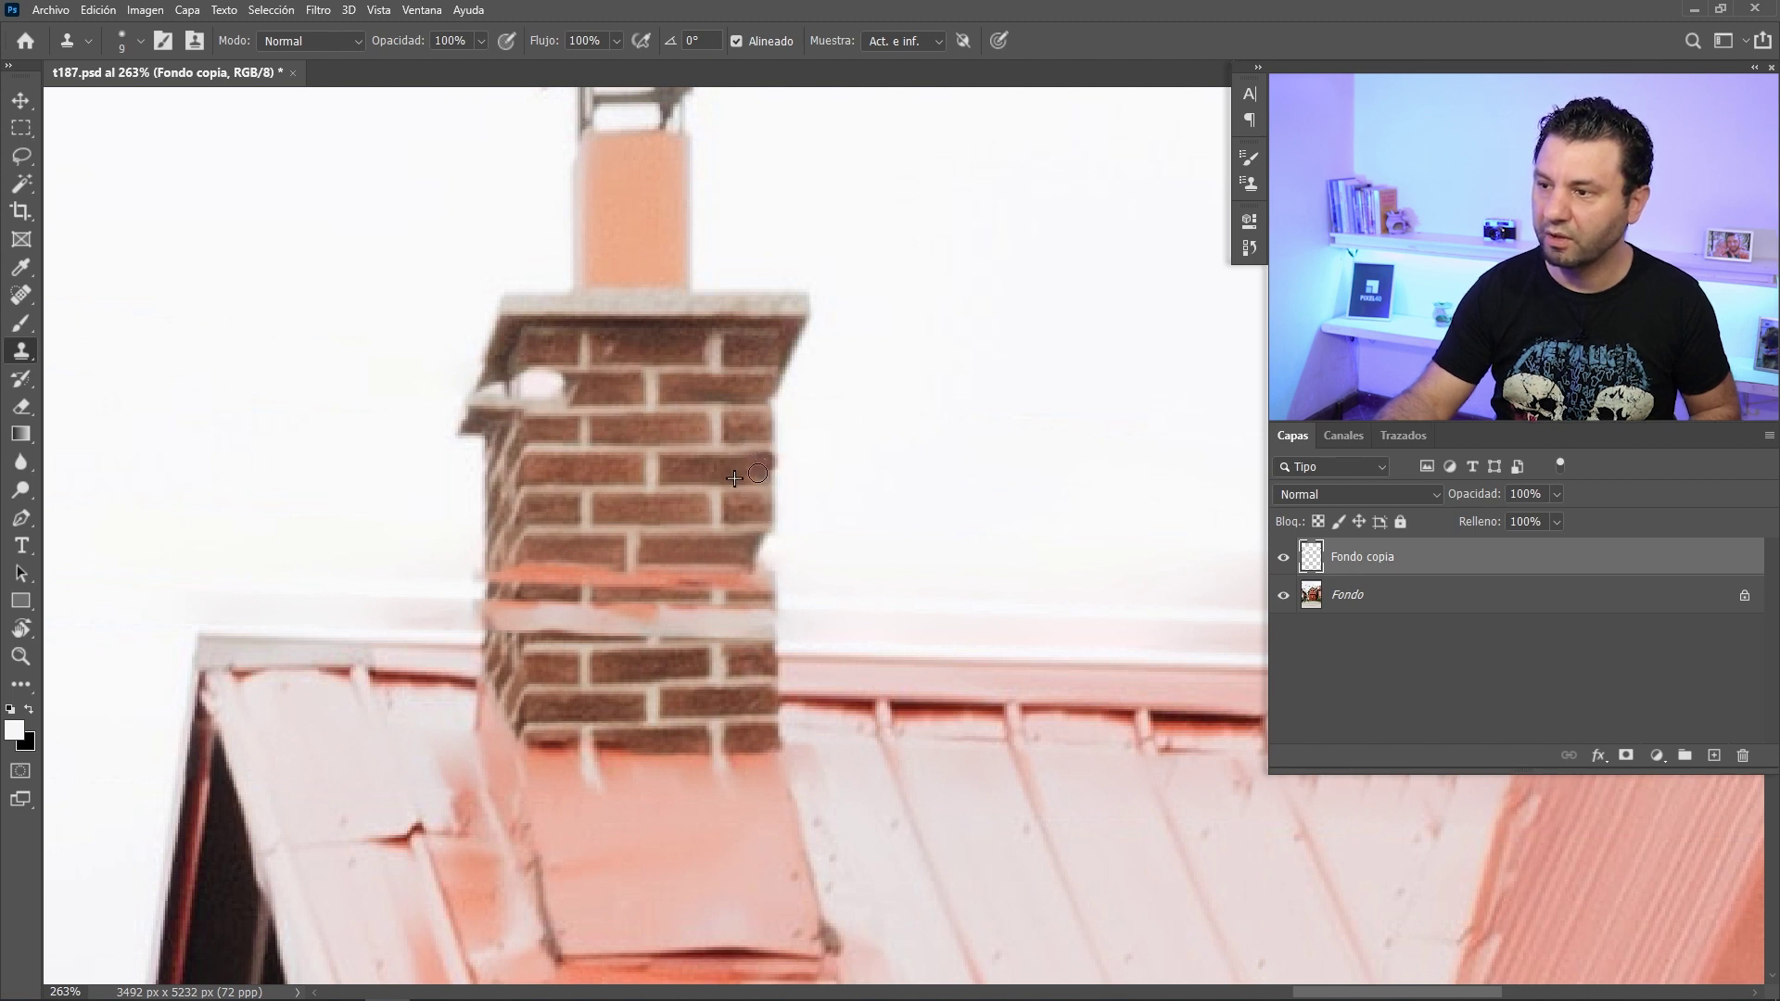
pyautogui.moveTo(761, 472); pyautogui.dragTo(784, 472)
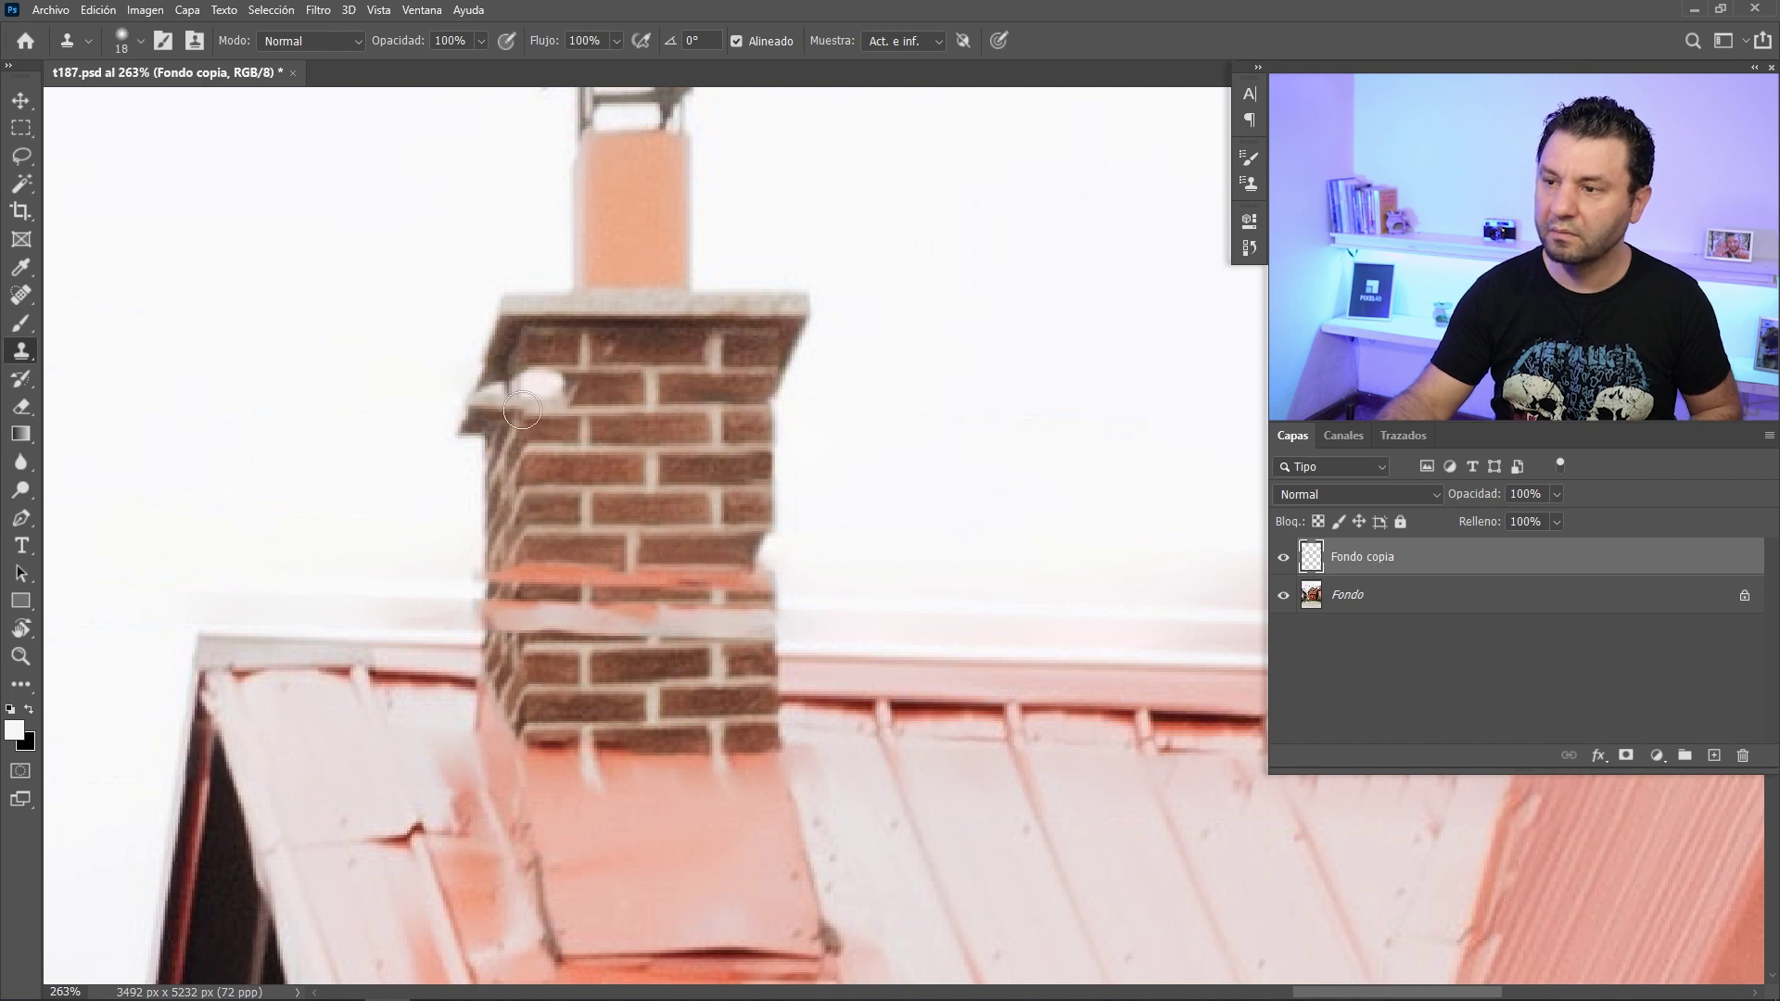
pyautogui.moveTo(533, 413); pyautogui.dragTo(551, 385)
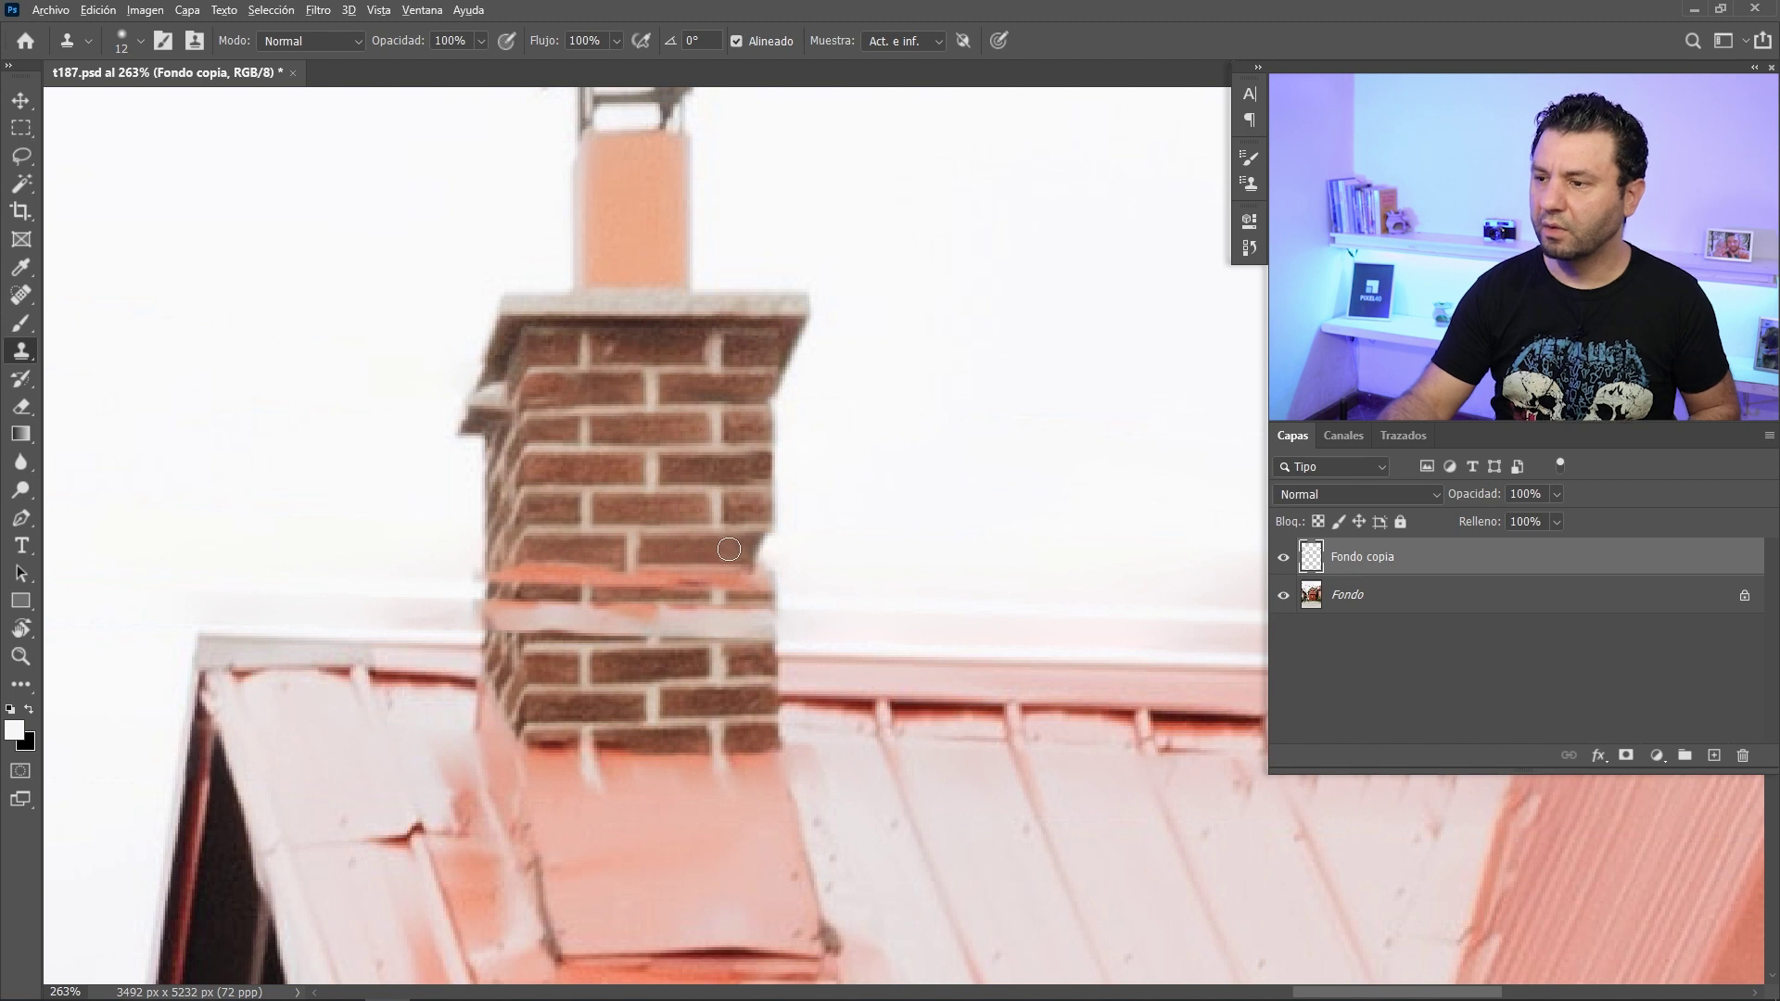
pyautogui.moveTo(743, 549); pyautogui.dragTo(756, 552)
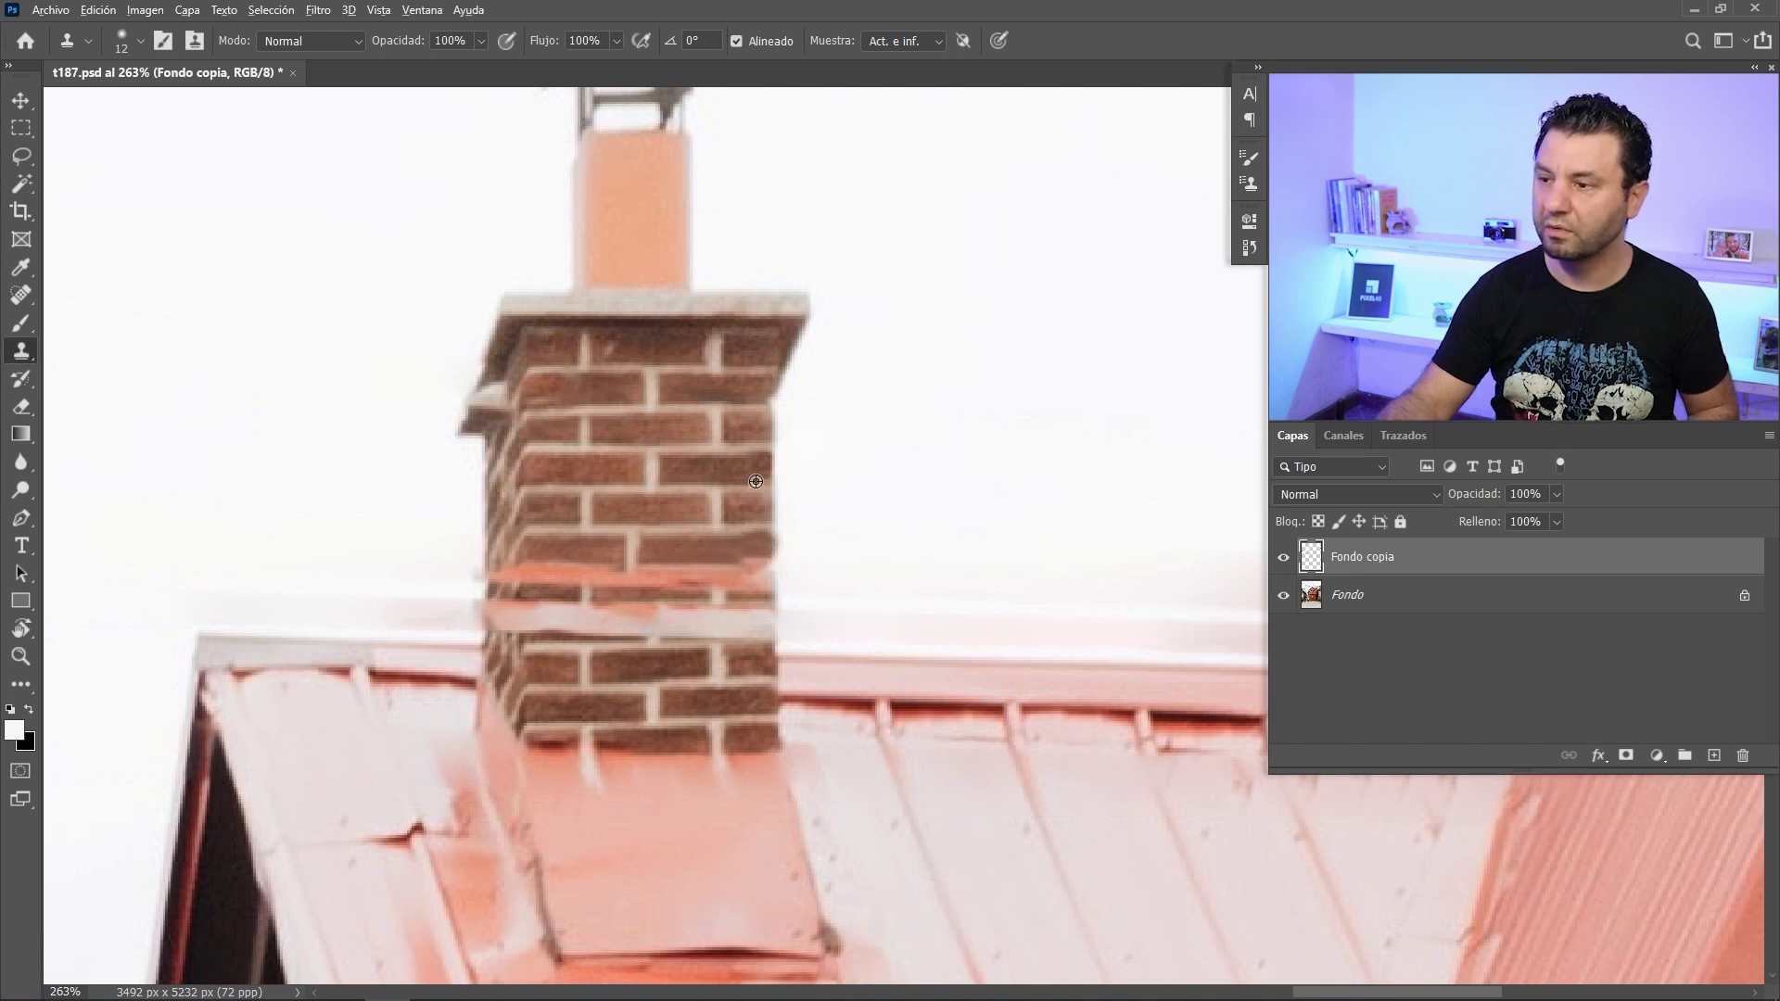
pyautogui.moveTo(759, 531); pyautogui.dragTo(761, 565)
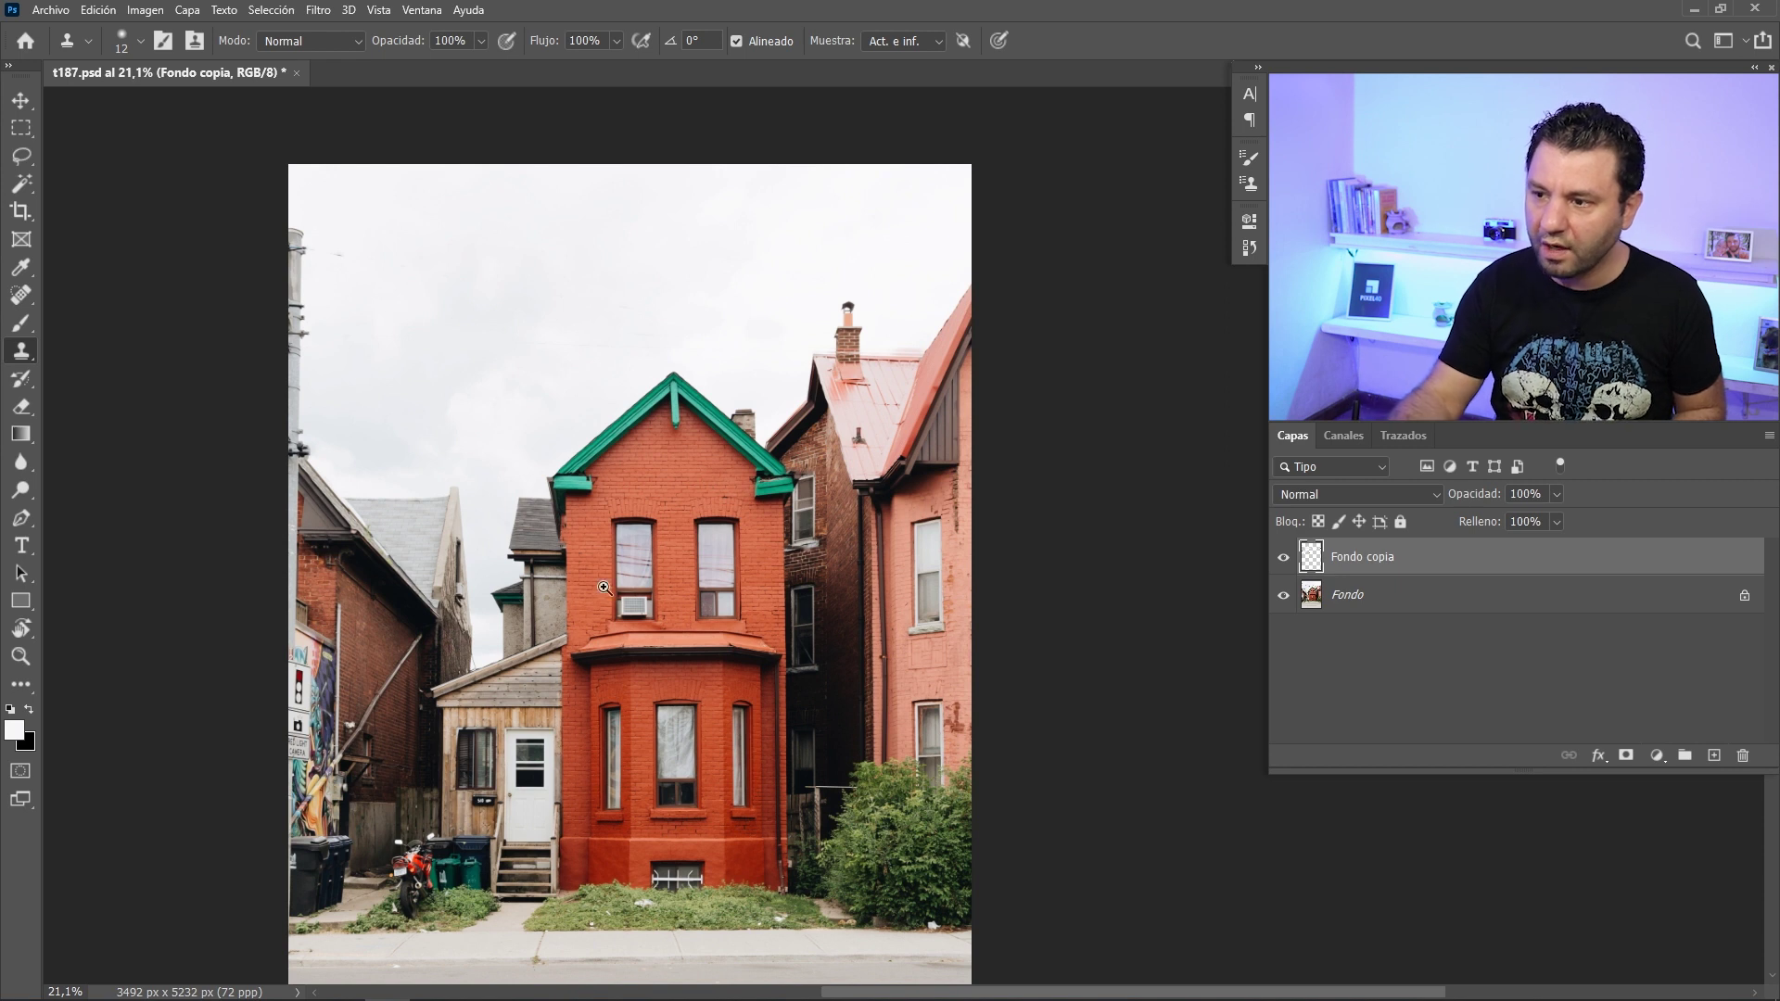
# Add a new empty layer and set up a small pure blue (0000ff) brush
pyautogui.moveTo(576, 609); pyautogui.dragTo(749, 737)
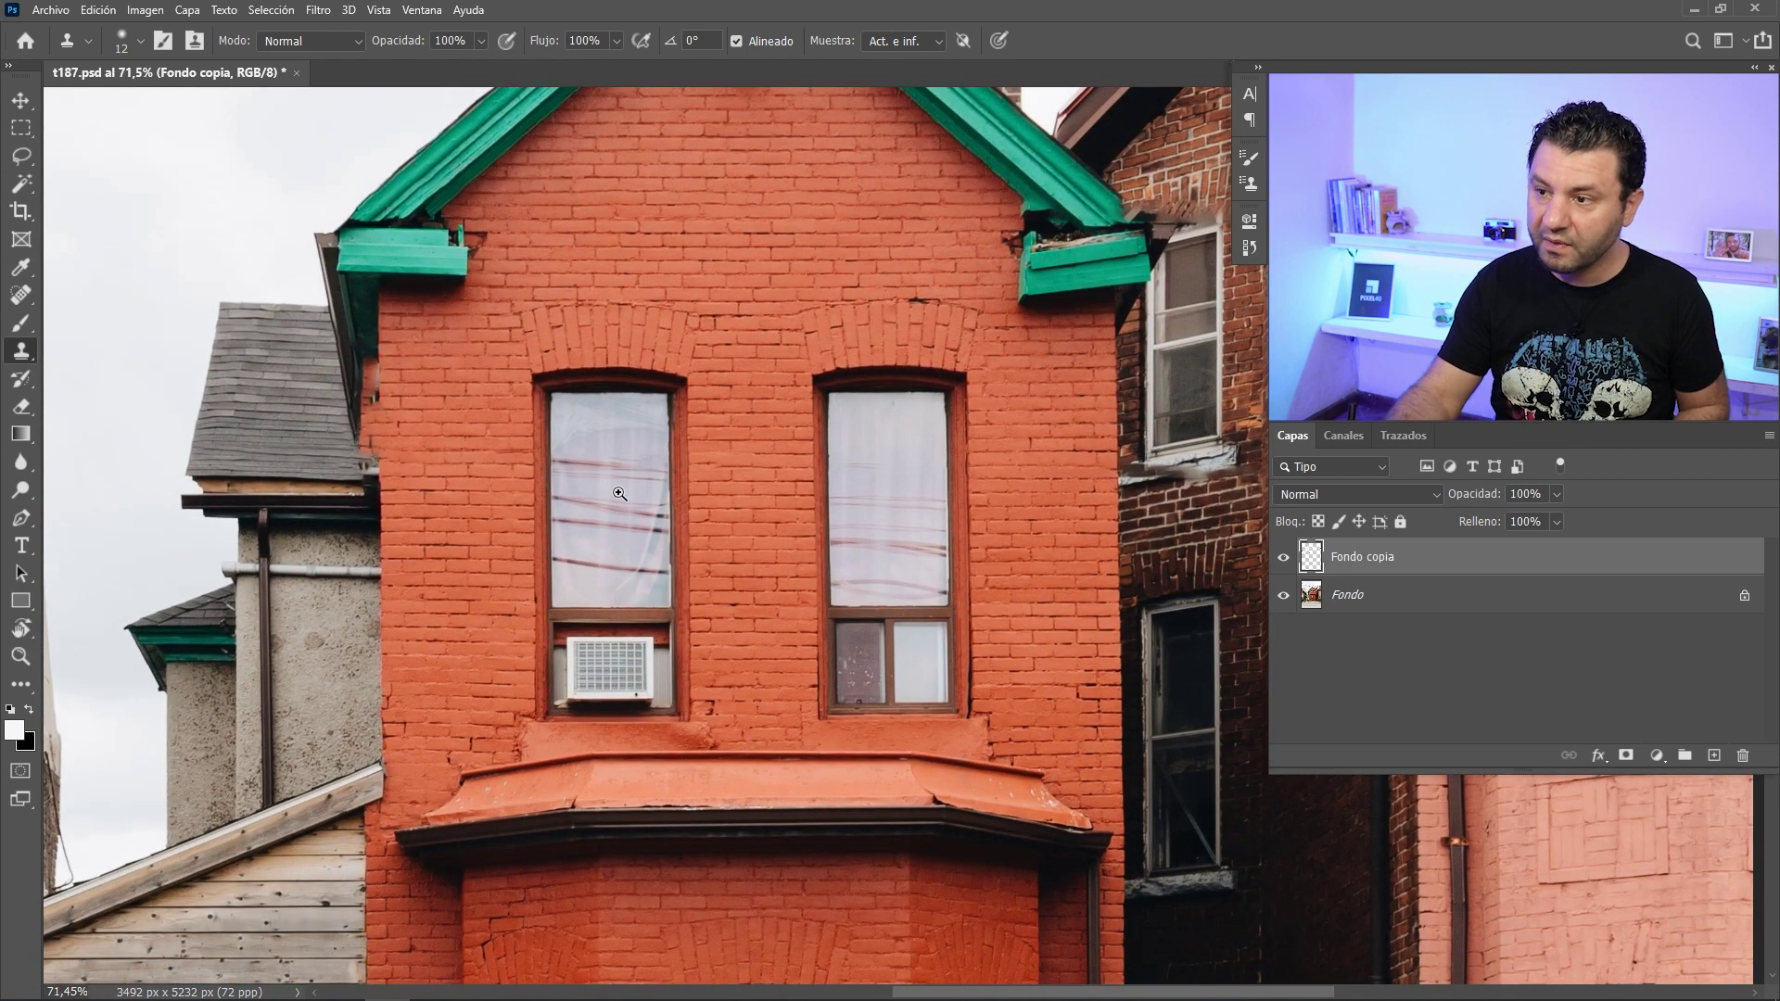
pyautogui.moveTo(619, 494); pyautogui.dragTo(575, 535)
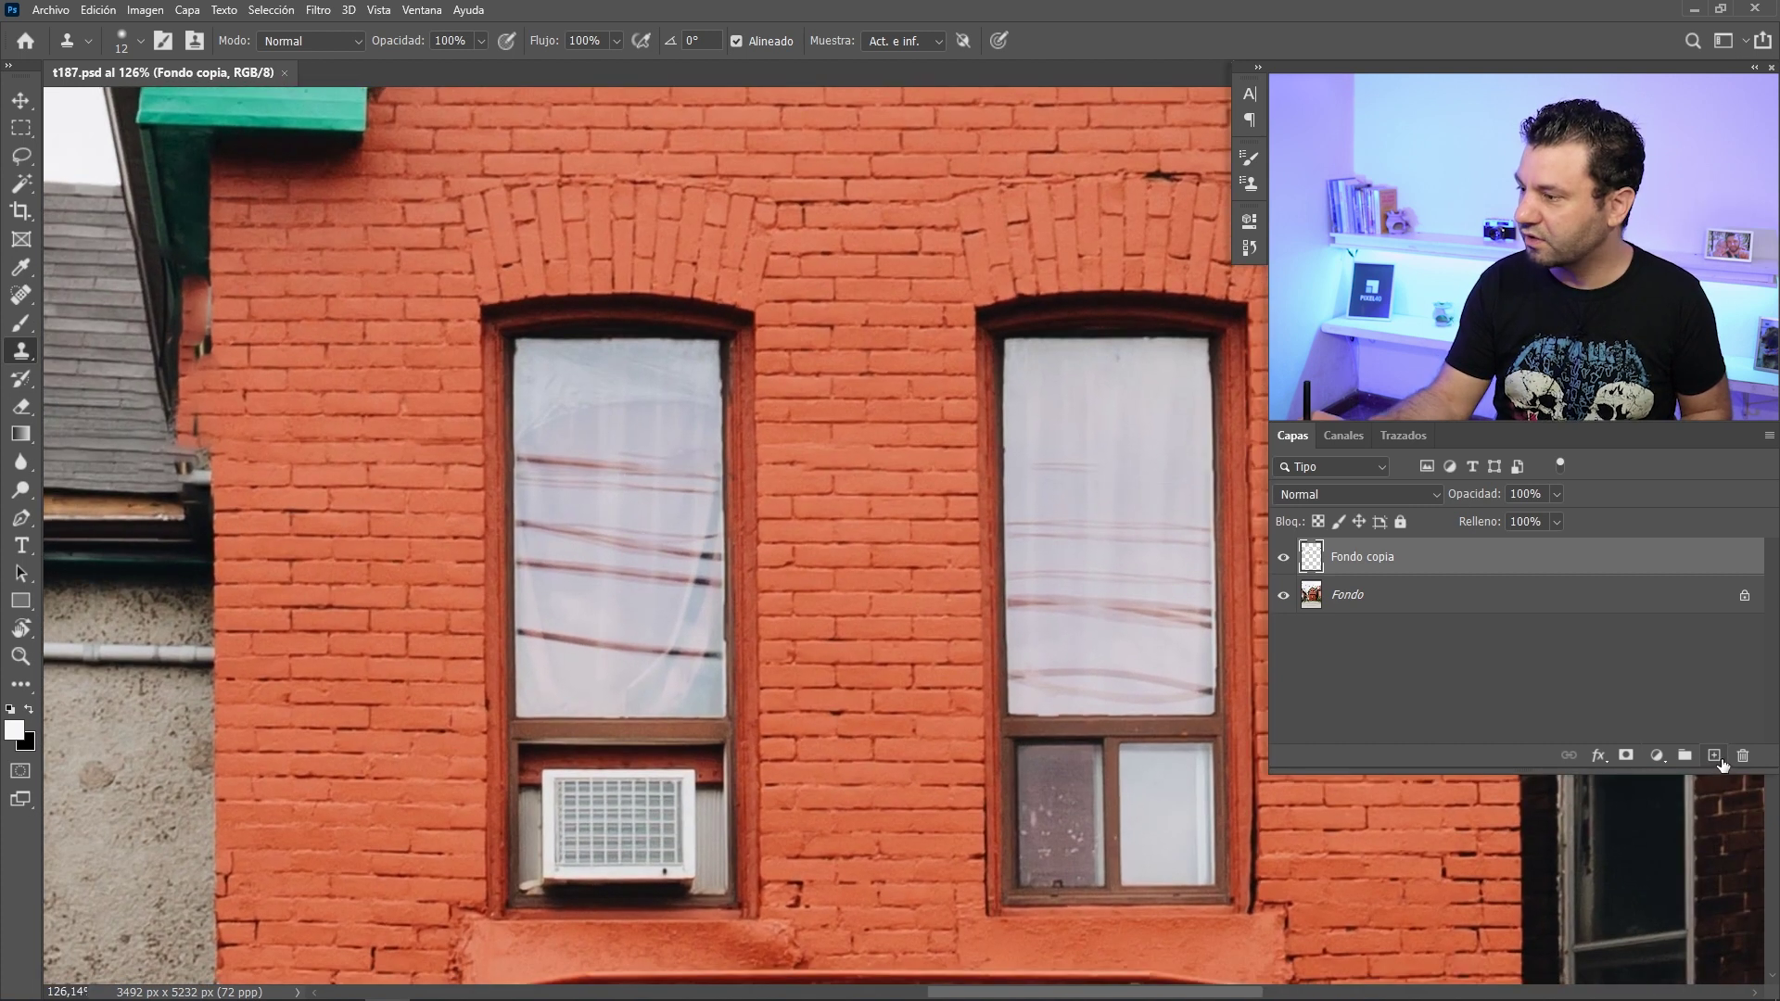
pyautogui.click(1714, 756)
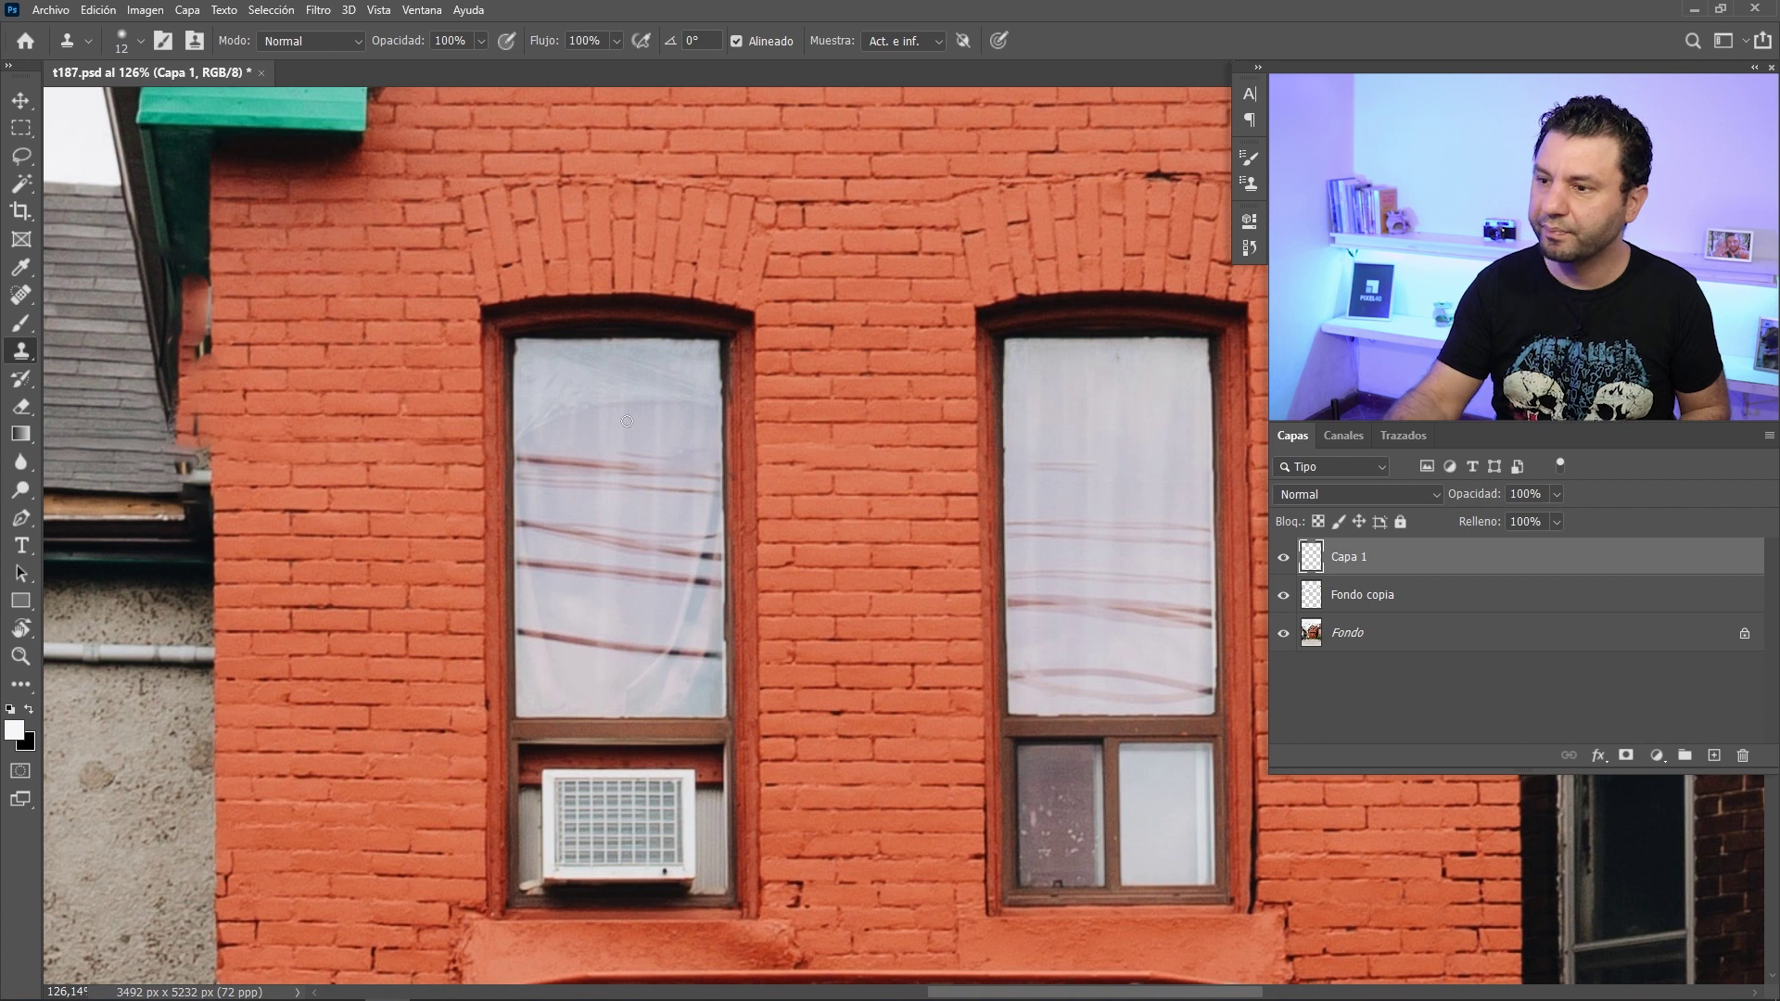
pyautogui.moveTo(649, 556); pyautogui.dragTo(585, 570)
pyautogui.click(20, 322)
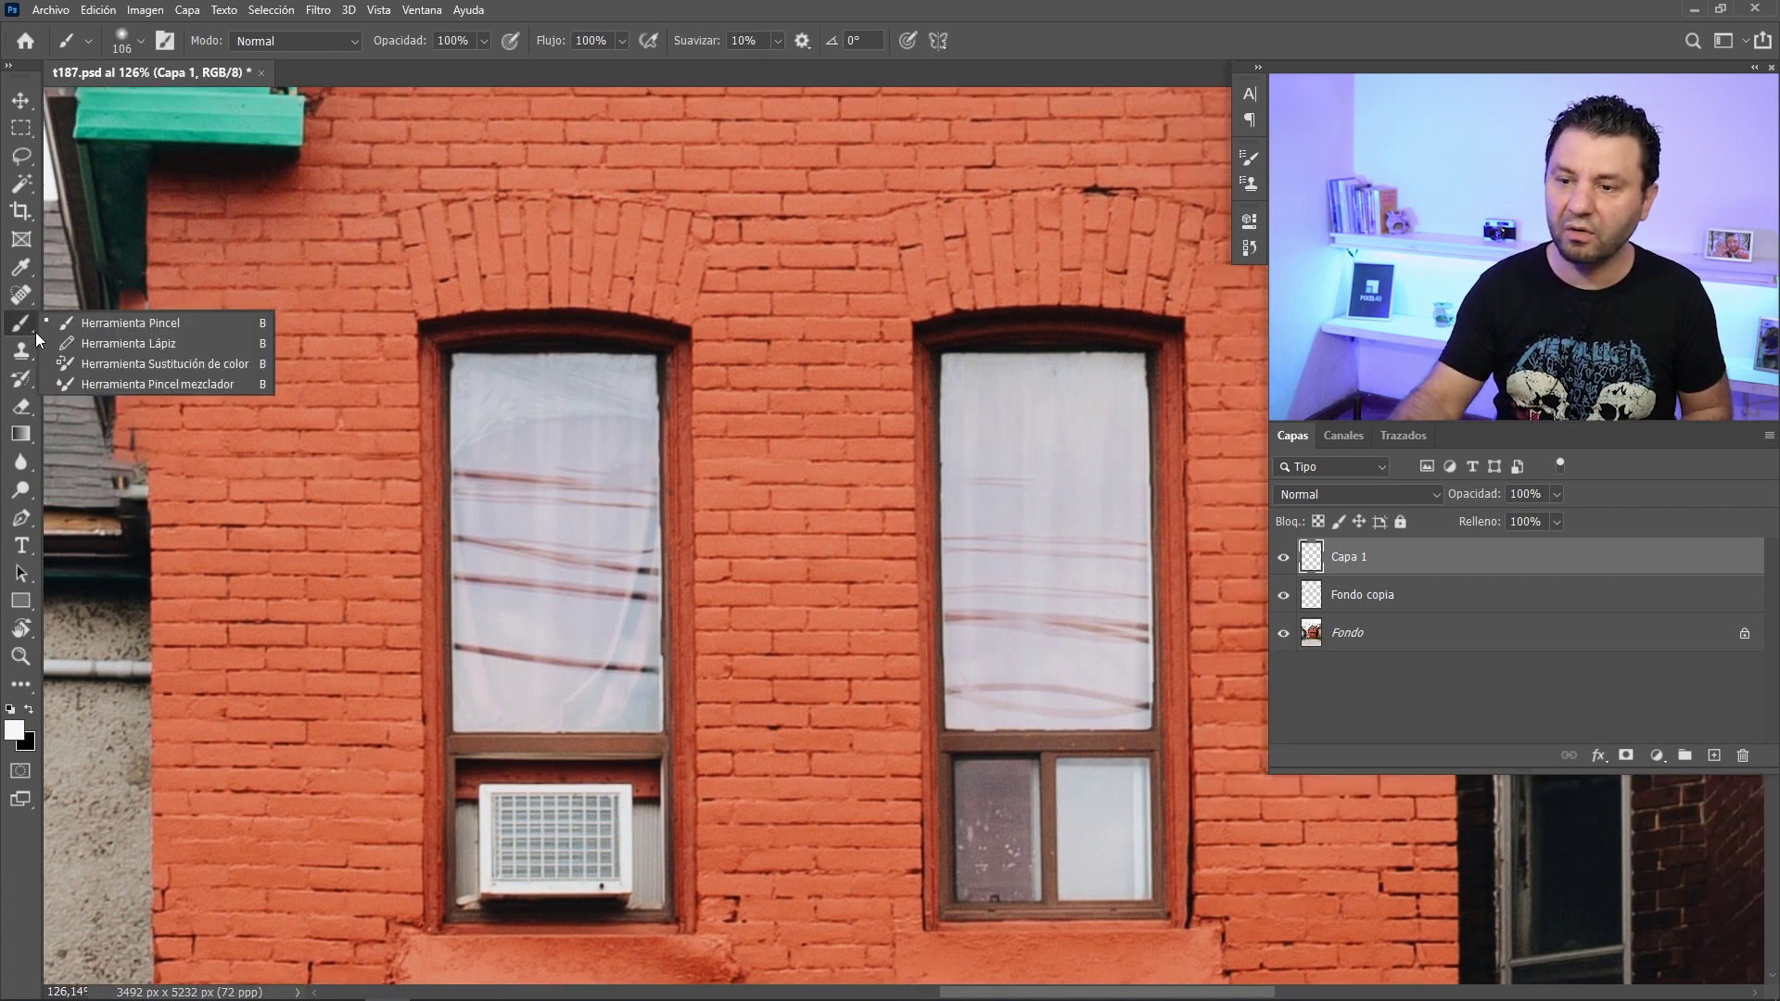
pyautogui.rightClick(566, 516)
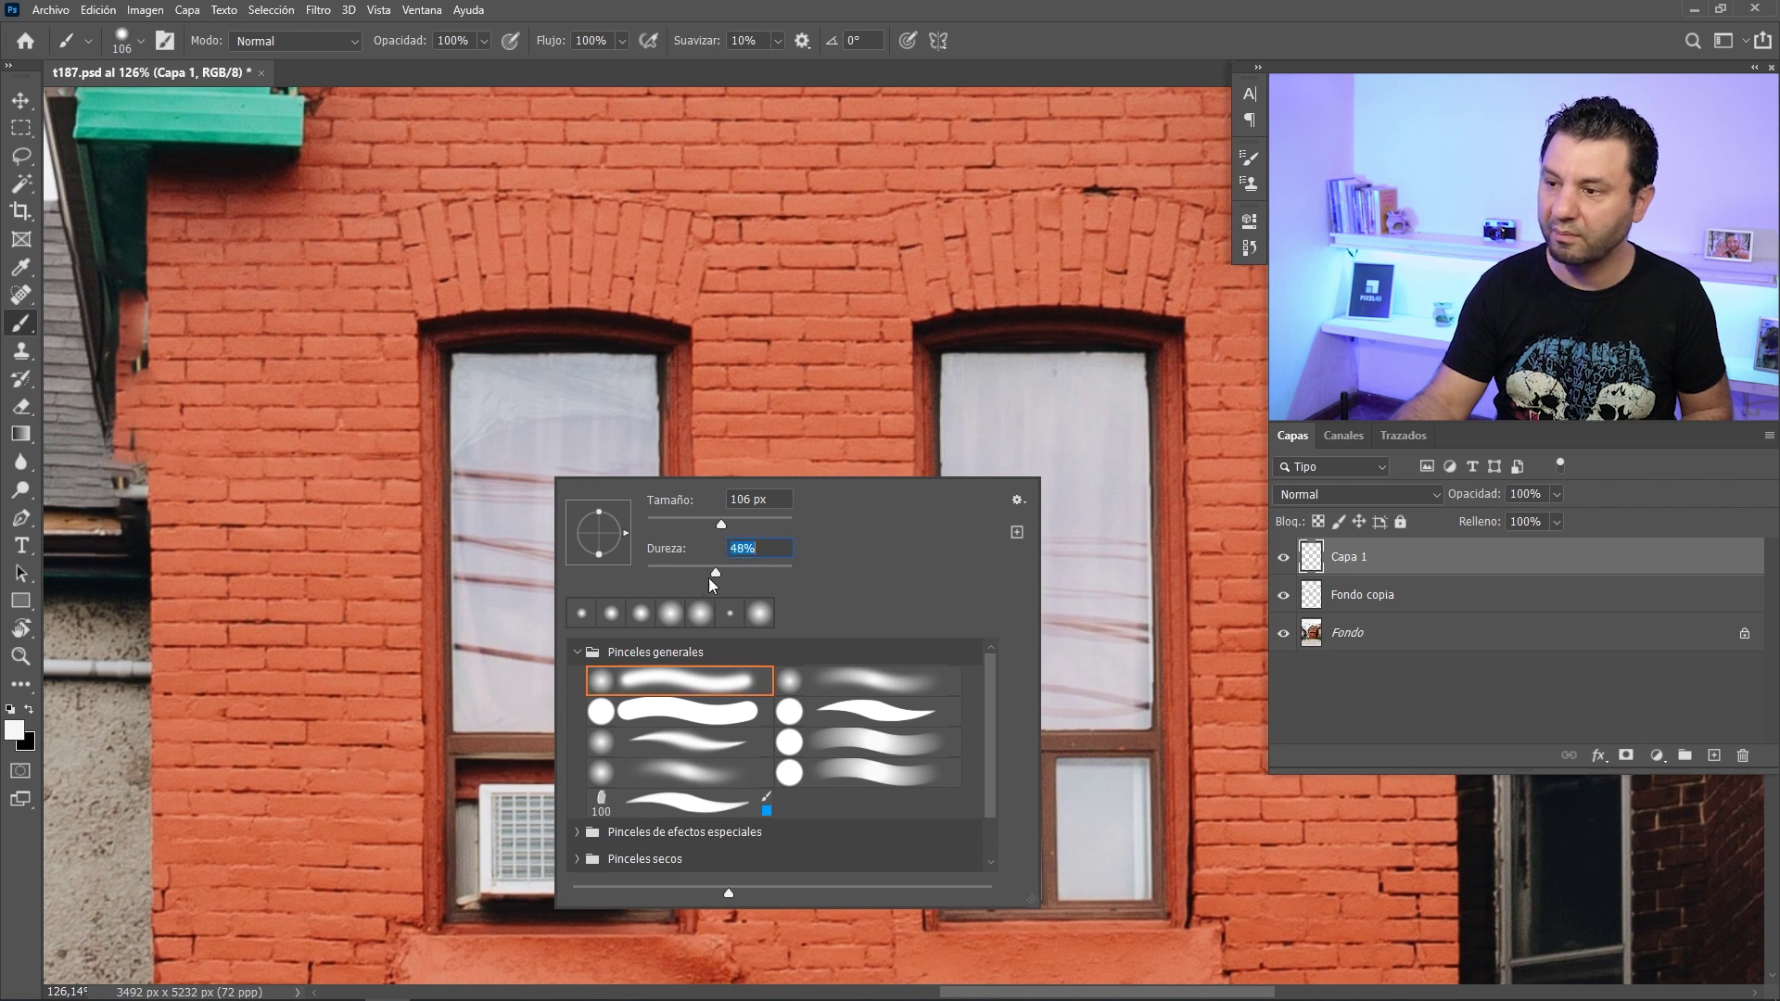
pyautogui.click(14, 730)
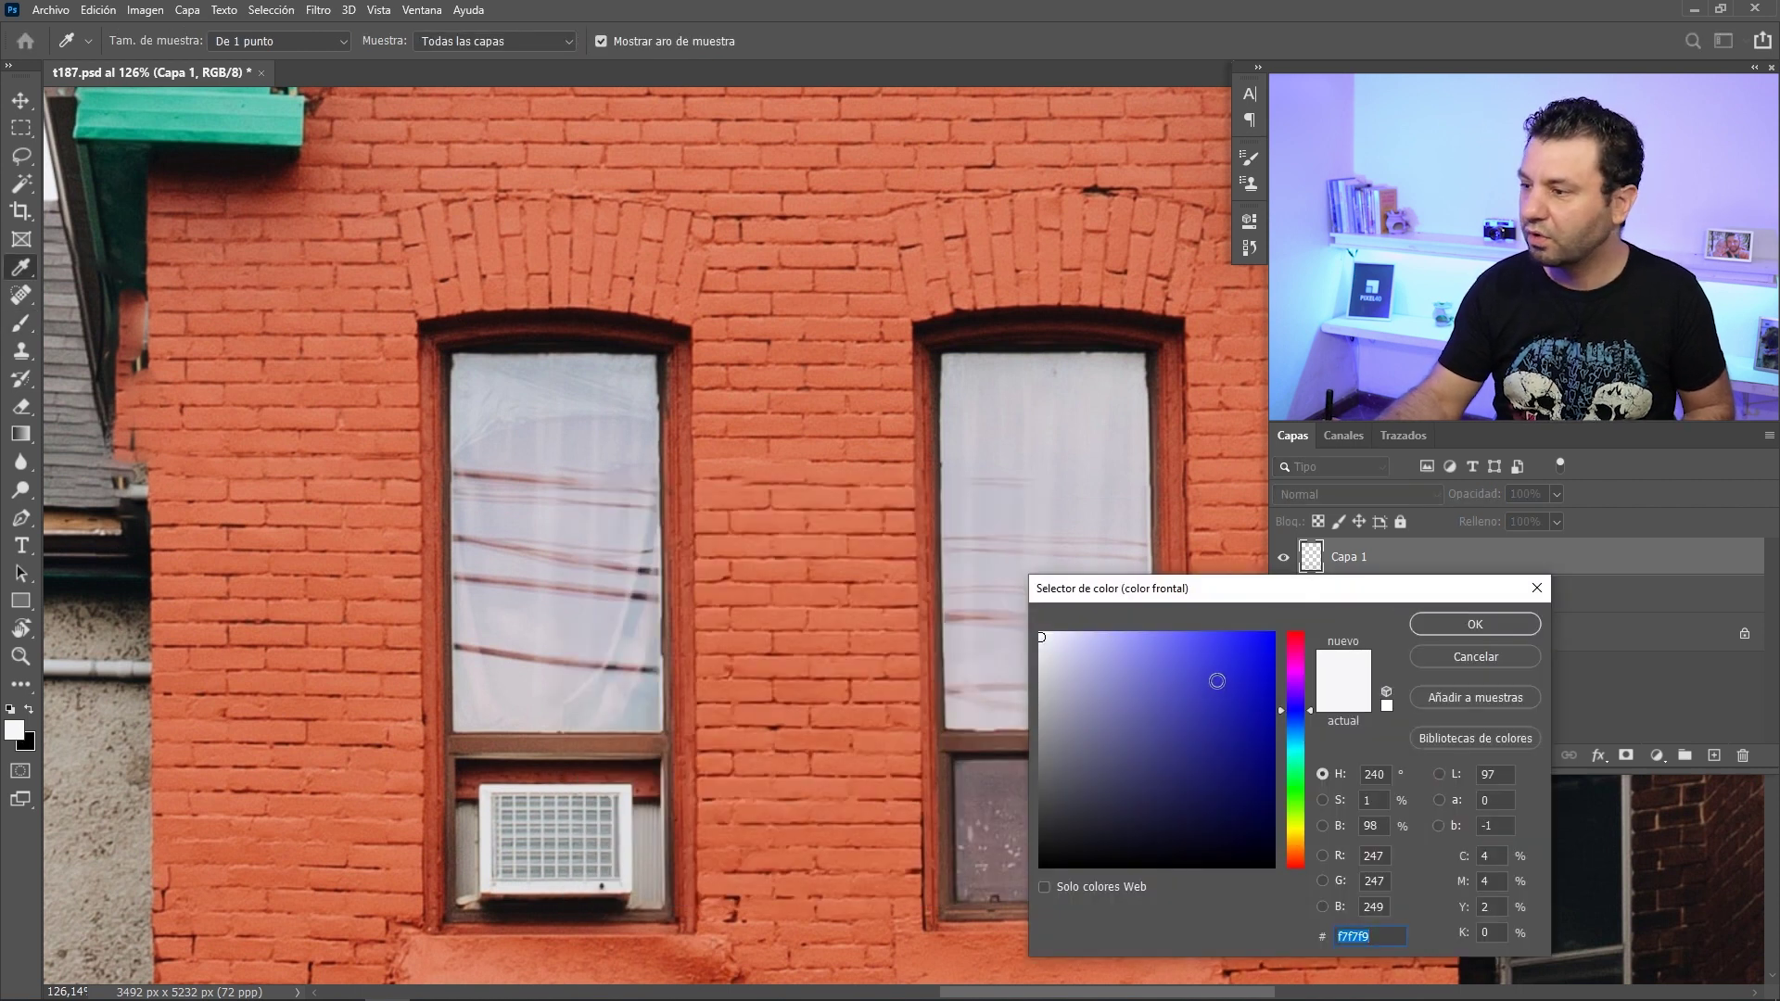
pyautogui.write('0000ff')
pyautogui.click(1474, 623)
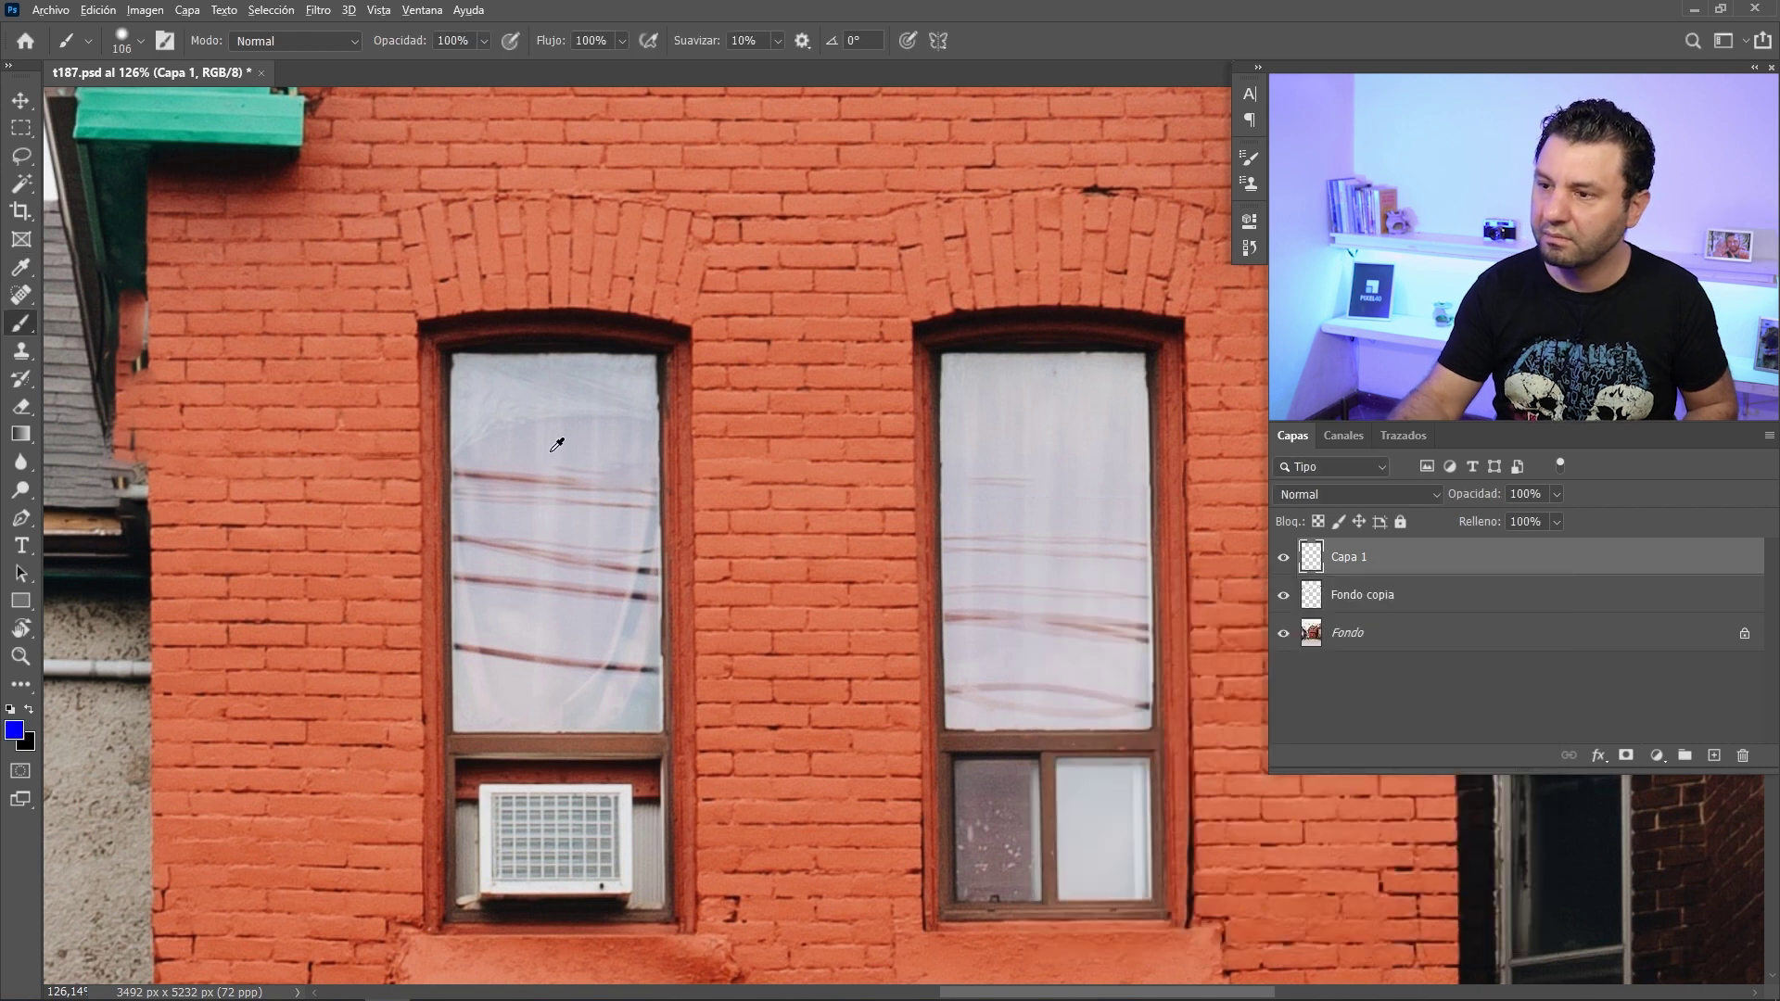
pyautogui.scroll(3, 492, 459)
pyautogui.moveTo(441, 492)
pyautogui.mouseDown()
pyautogui.moveTo(416, 482)
pyautogui.moveTo(717, 482)
pyautogui.mouseUp()
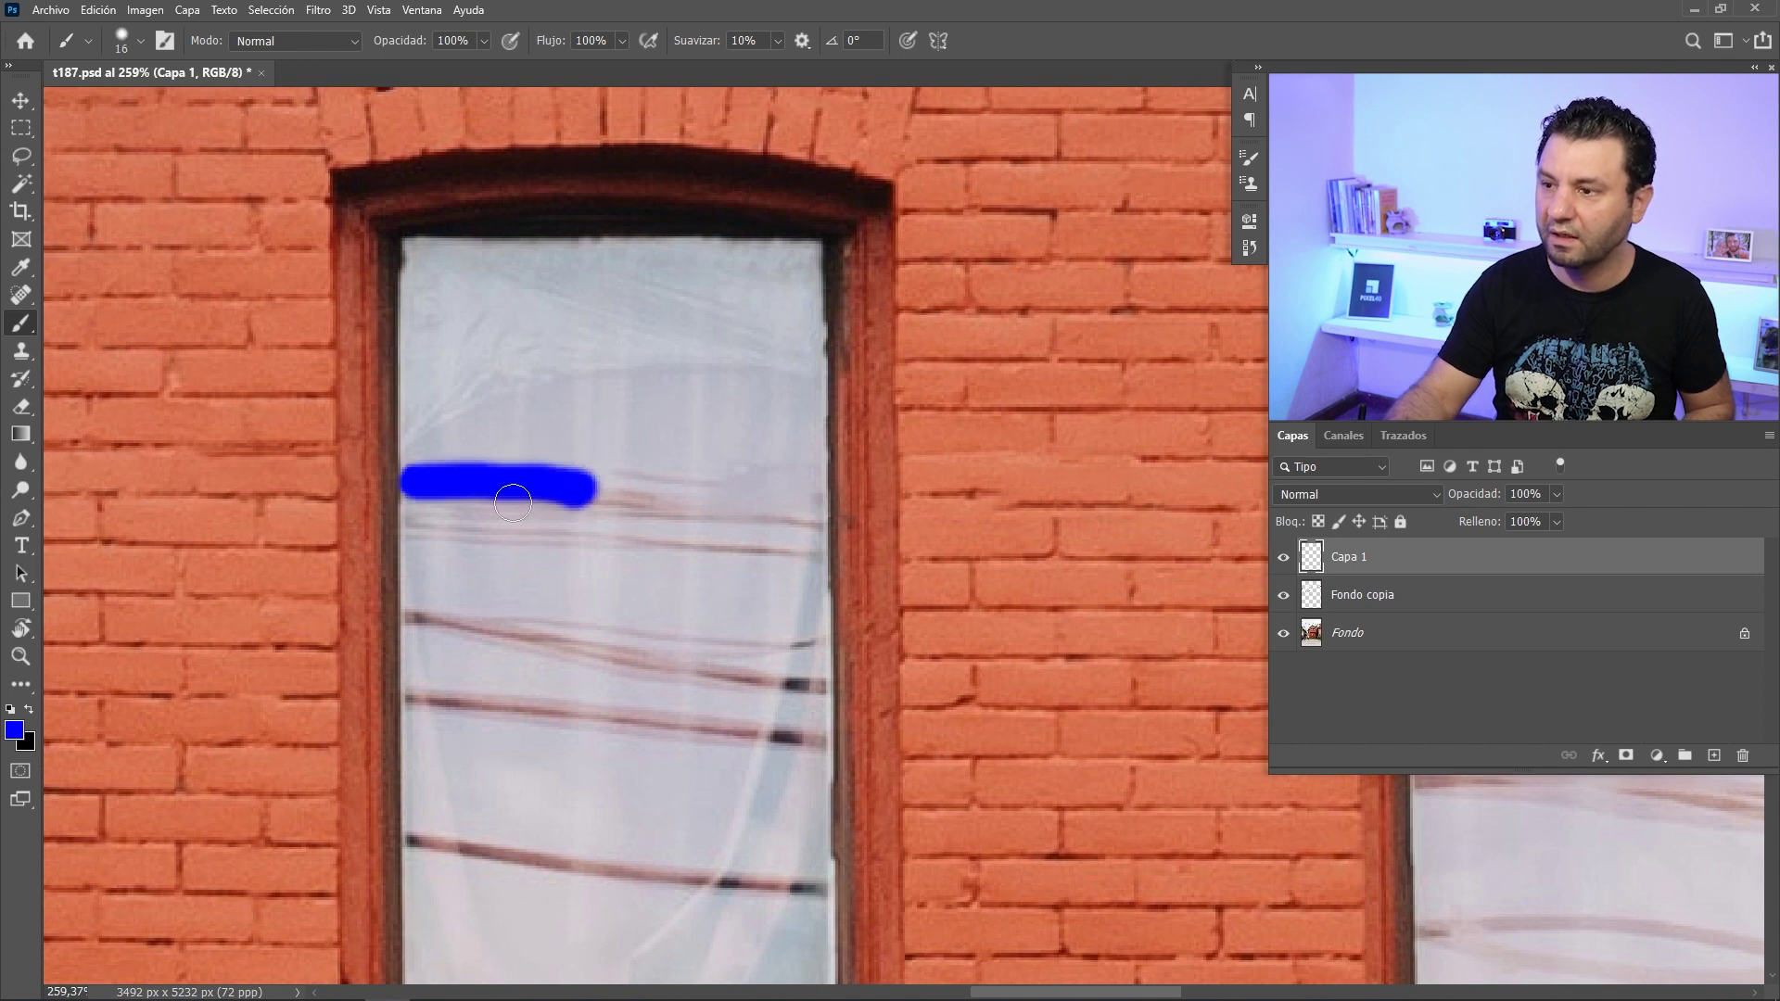
# Paint blue over each cable reflection line in the left upper window
pyautogui.moveTo(802, 527); pyautogui.dragTo(408, 542)
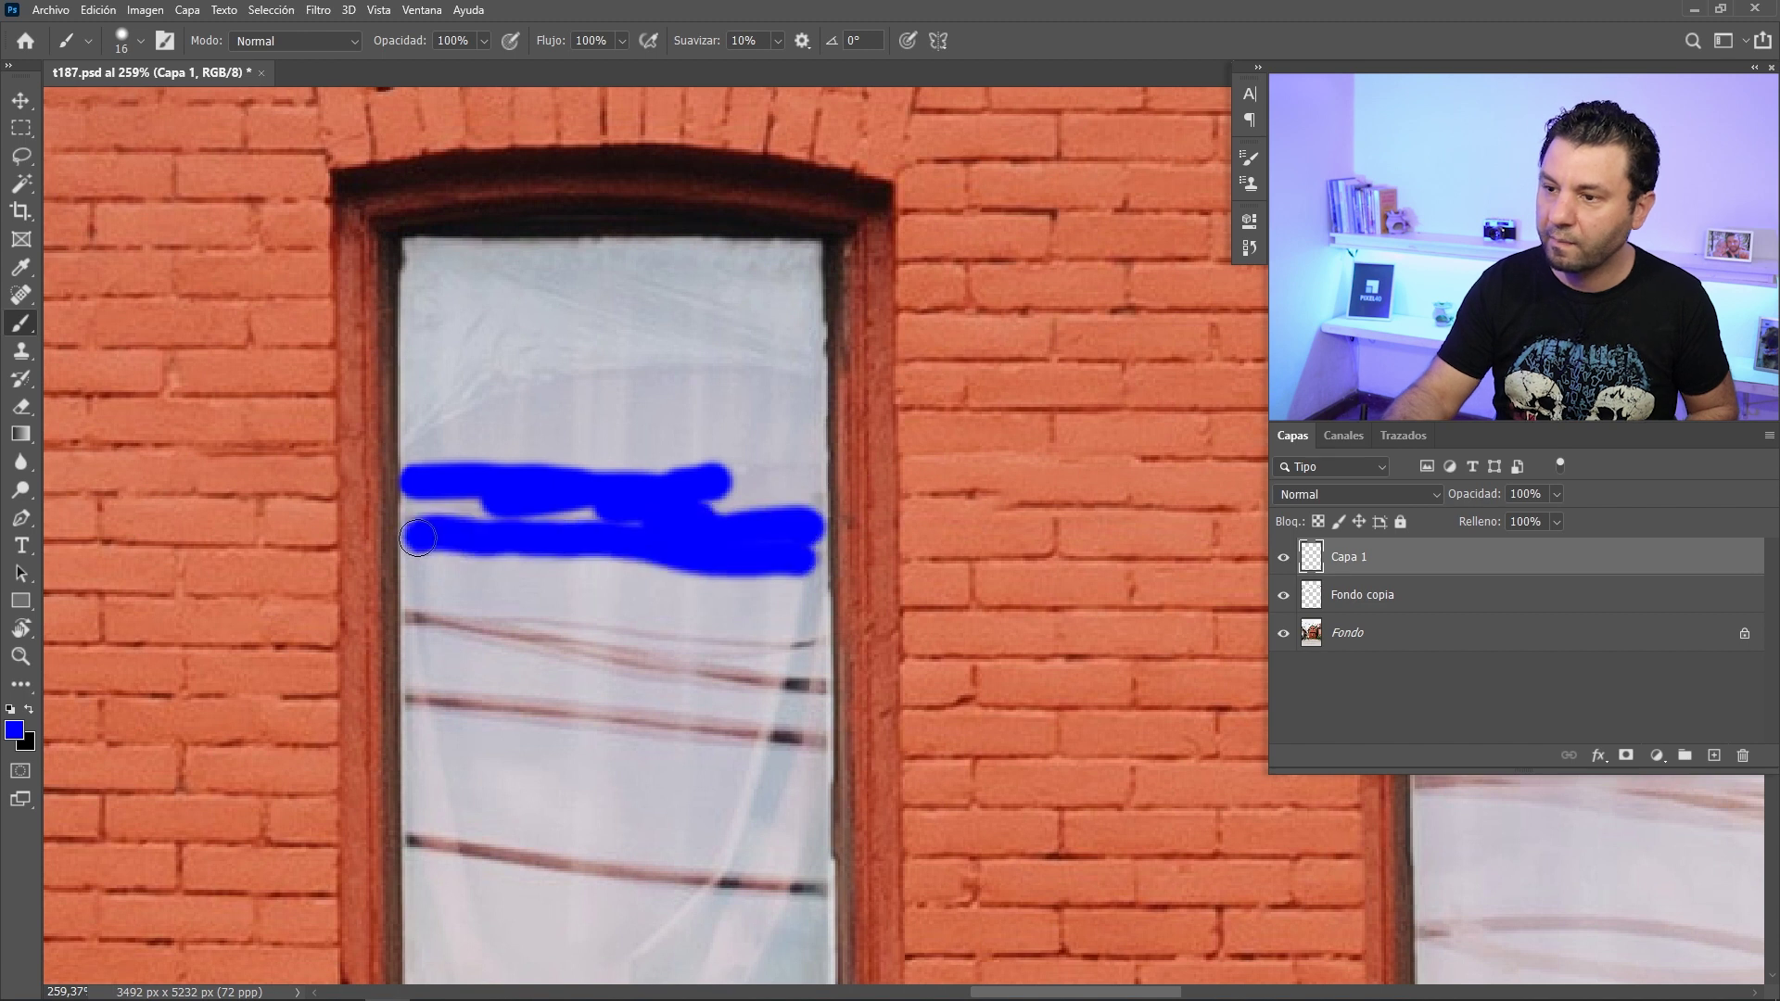
pyautogui.moveTo(511, 627); pyautogui.dragTo(498, 626)
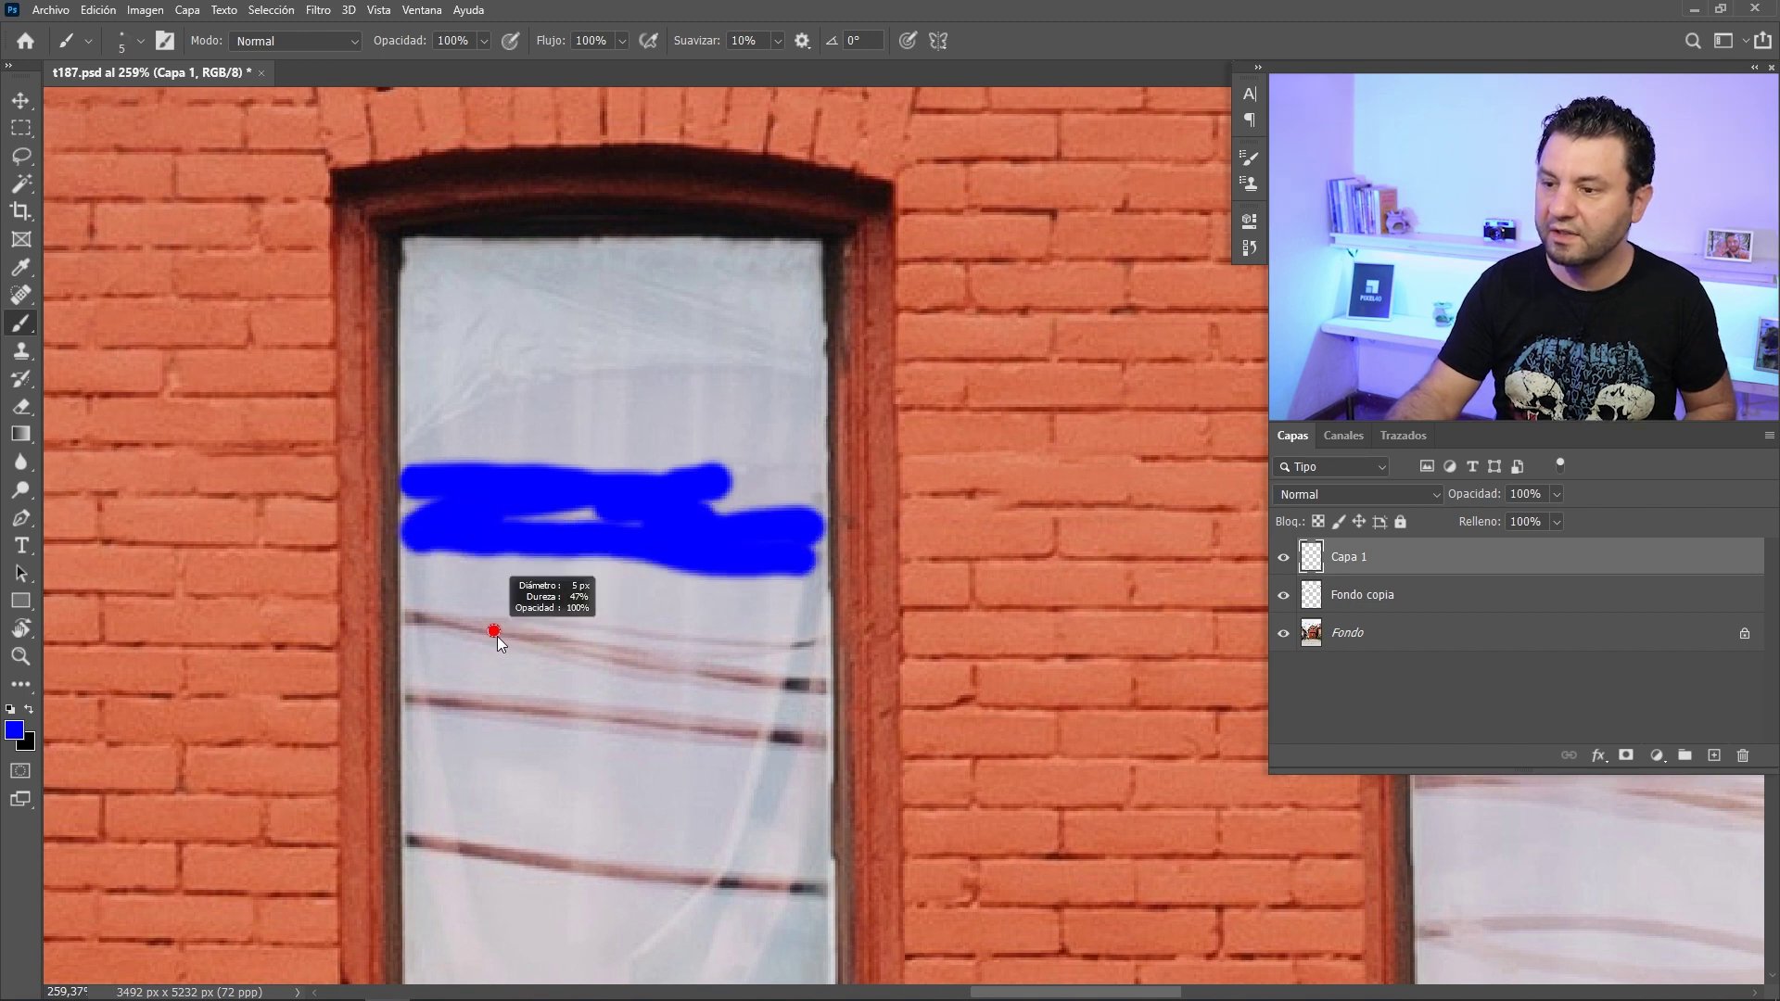
pyautogui.click(414, 614)
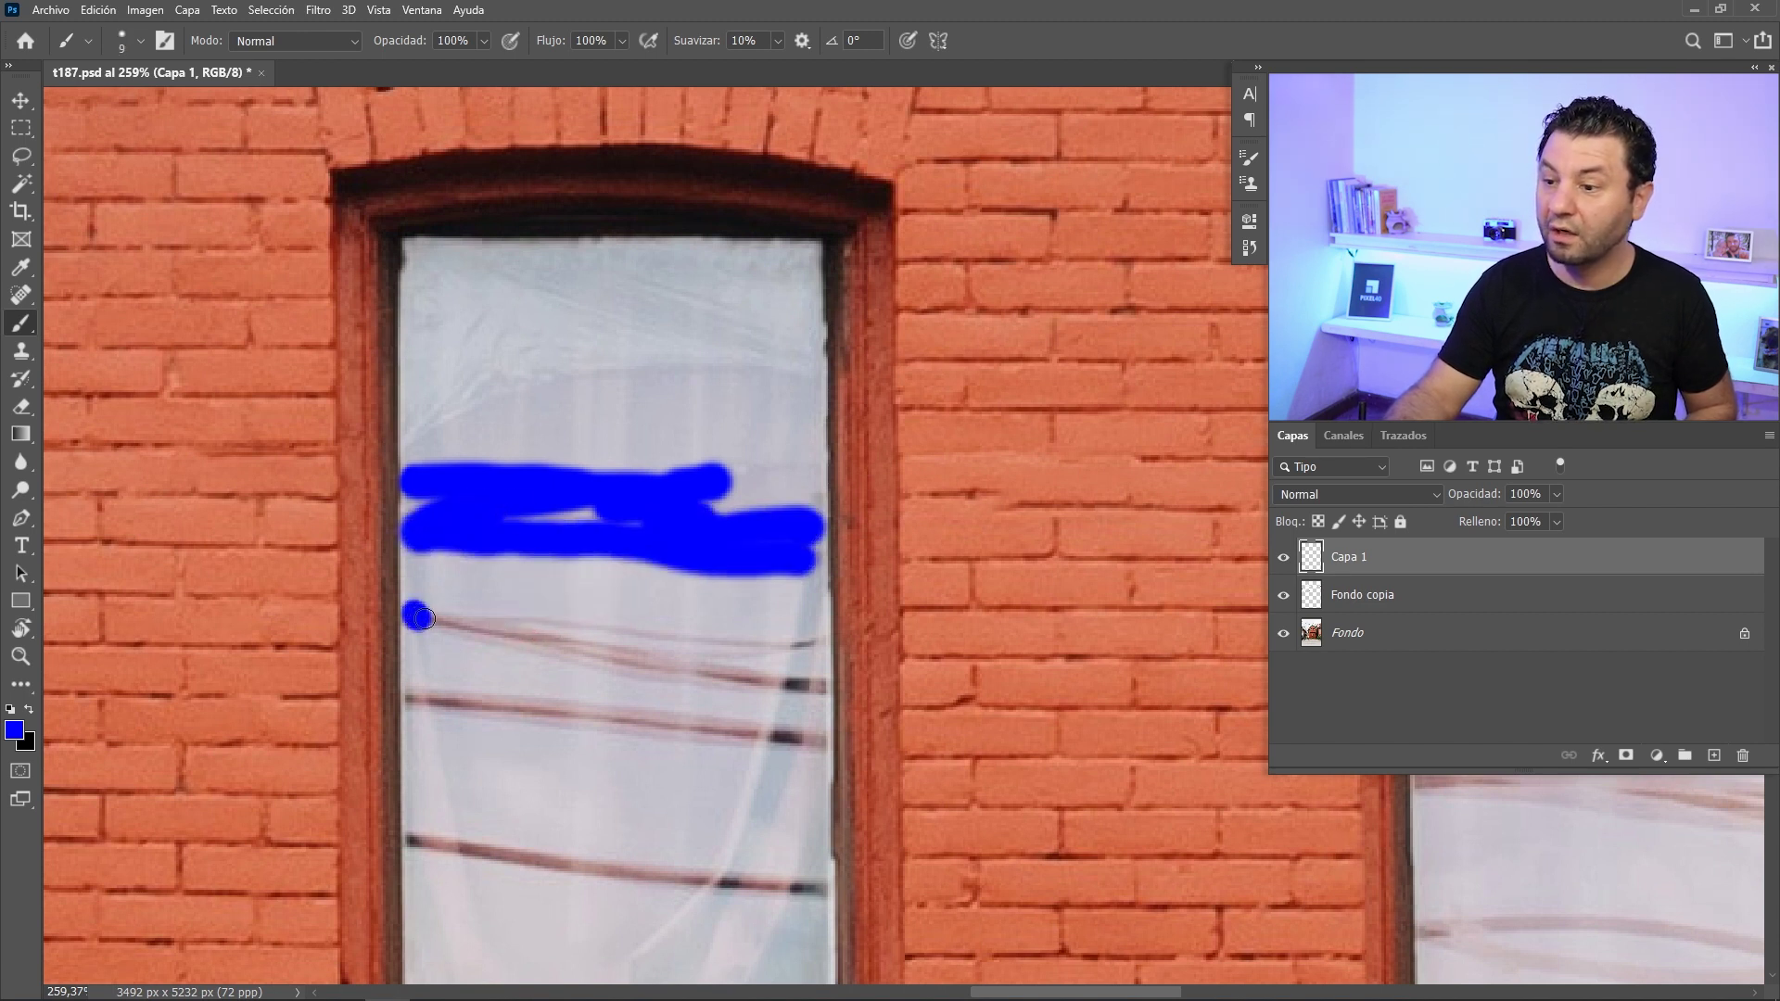
pyautogui.moveTo(418, 617); pyautogui.dragTo(816, 643)
pyautogui.moveTo(706, 660)
pyautogui.mouseDown()
pyautogui.moveTo(584, 663)
pyautogui.moveTo(779, 682)
pyautogui.mouseUp()
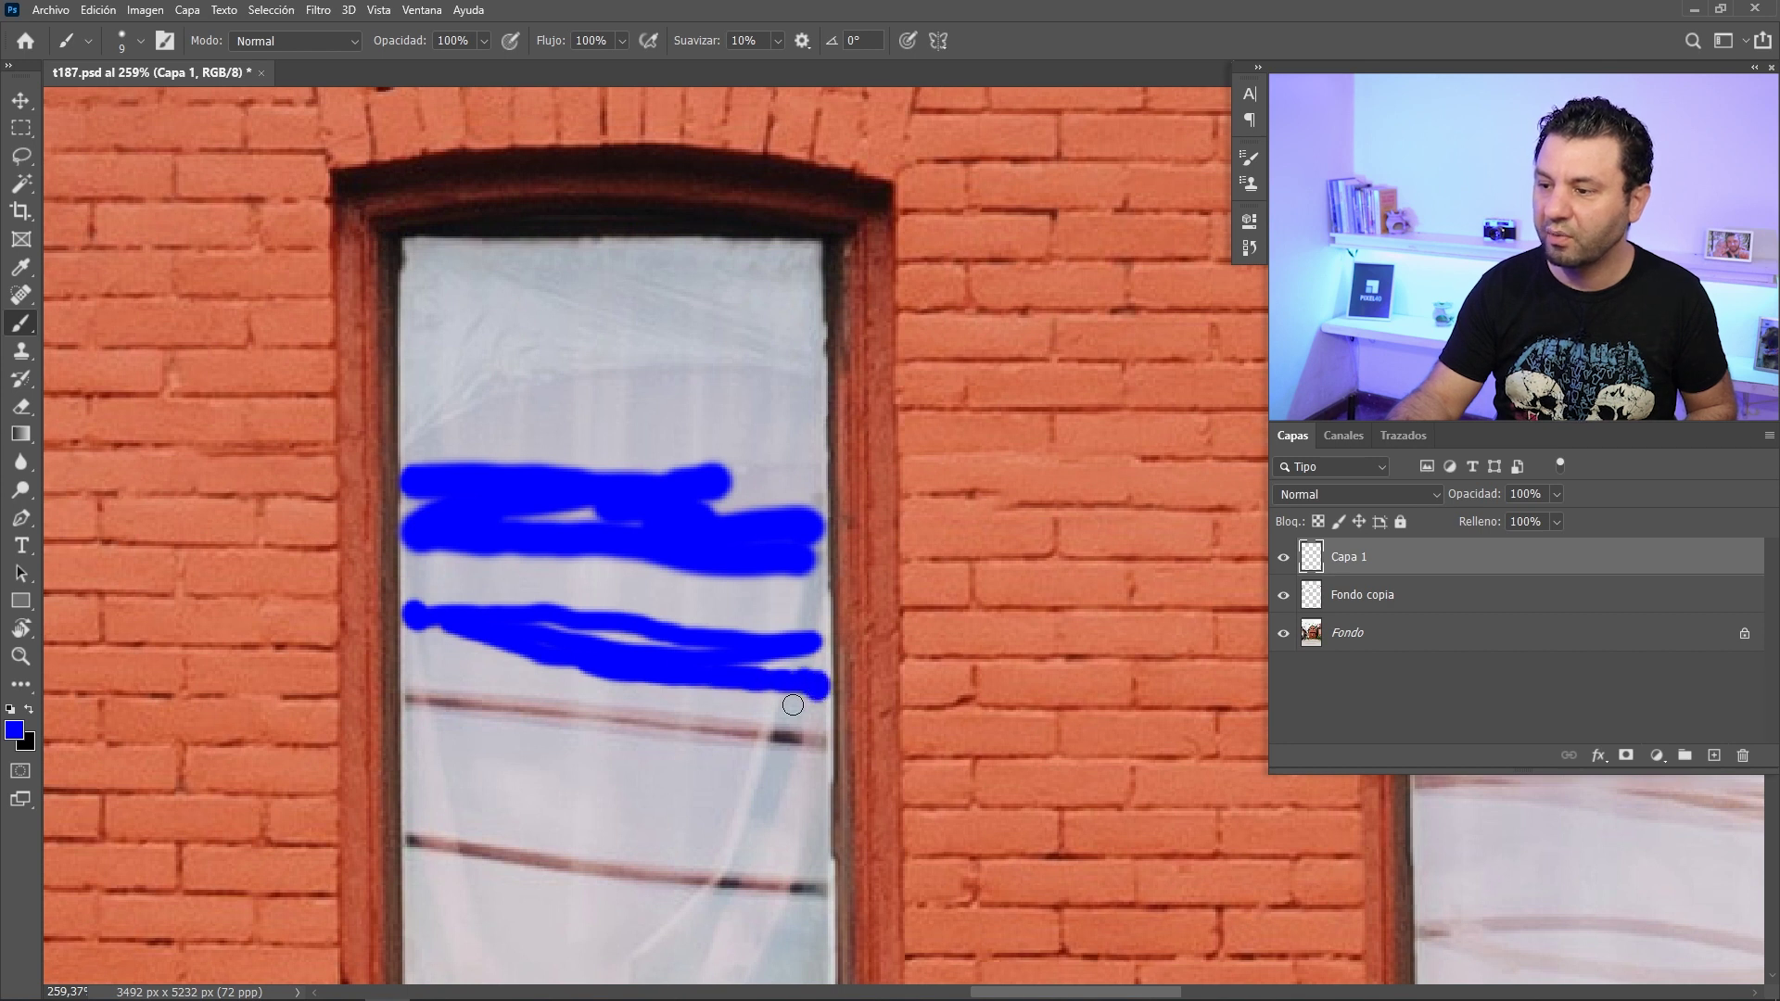
pyautogui.moveTo(820, 743)
pyautogui.mouseDown()
pyautogui.moveTo(414, 697)
pyautogui.moveTo(649, 733)
pyautogui.moveTo(503, 707)
pyautogui.mouseUp()
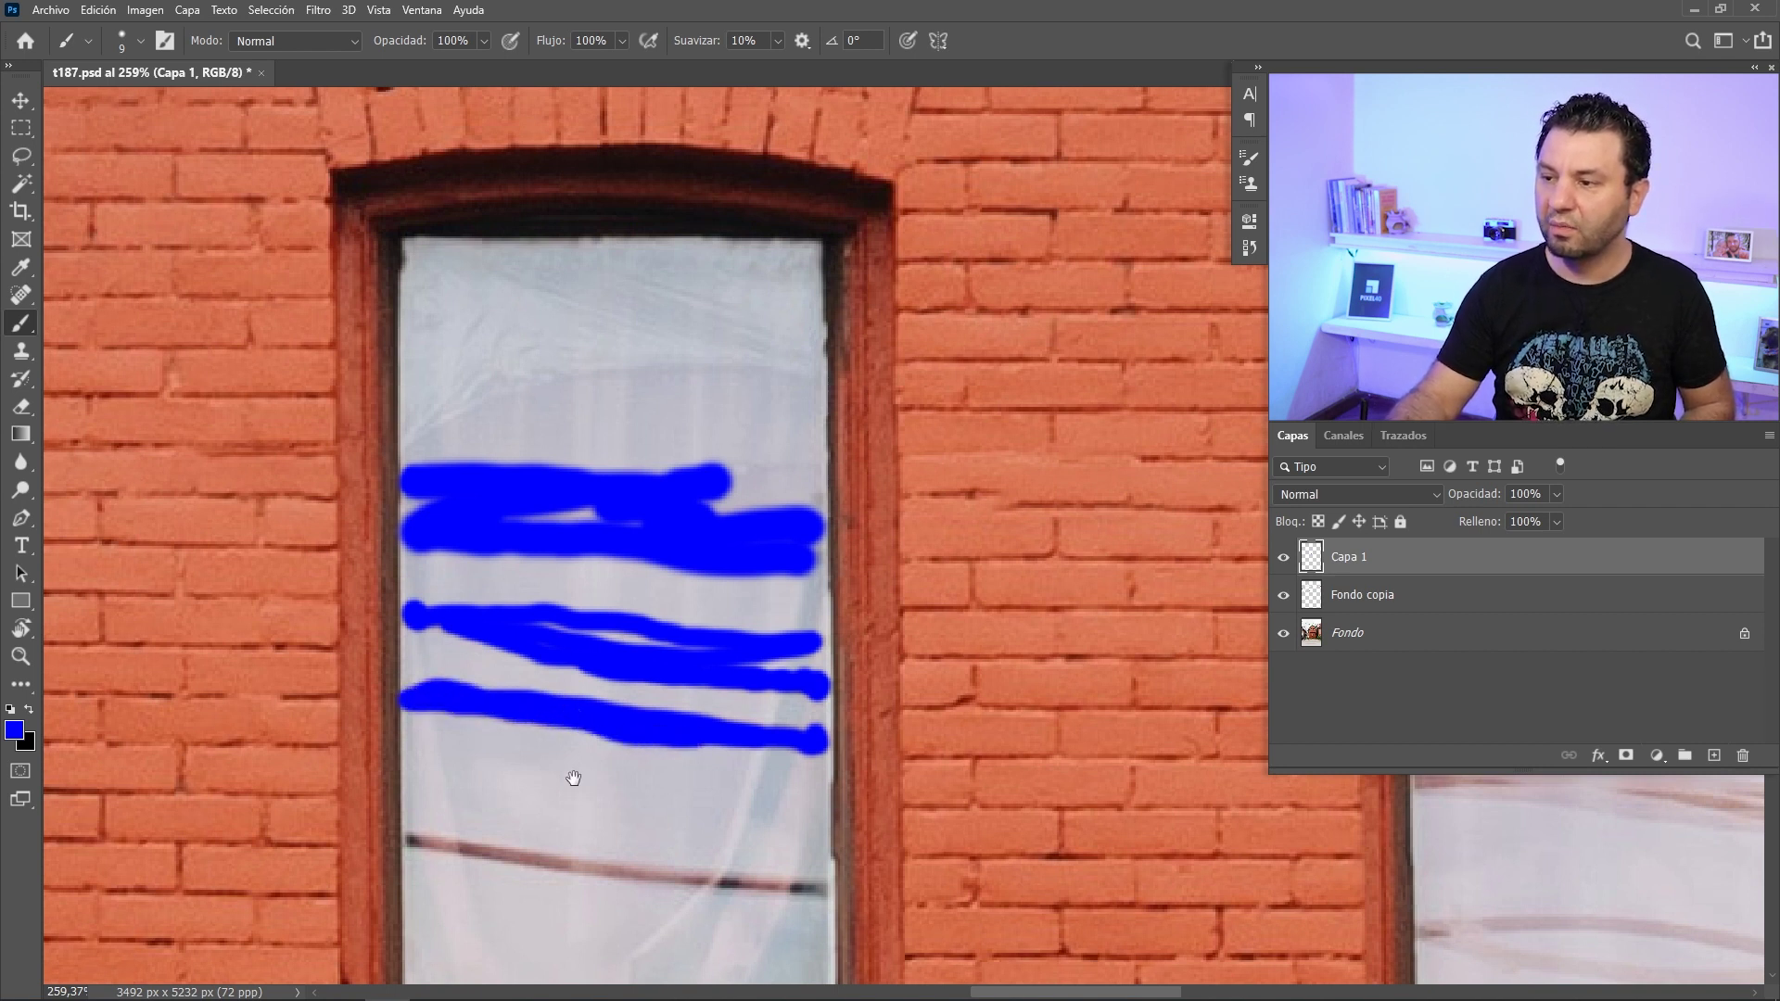
pyautogui.moveTo(575, 774); pyautogui.dragTo(520, 623)
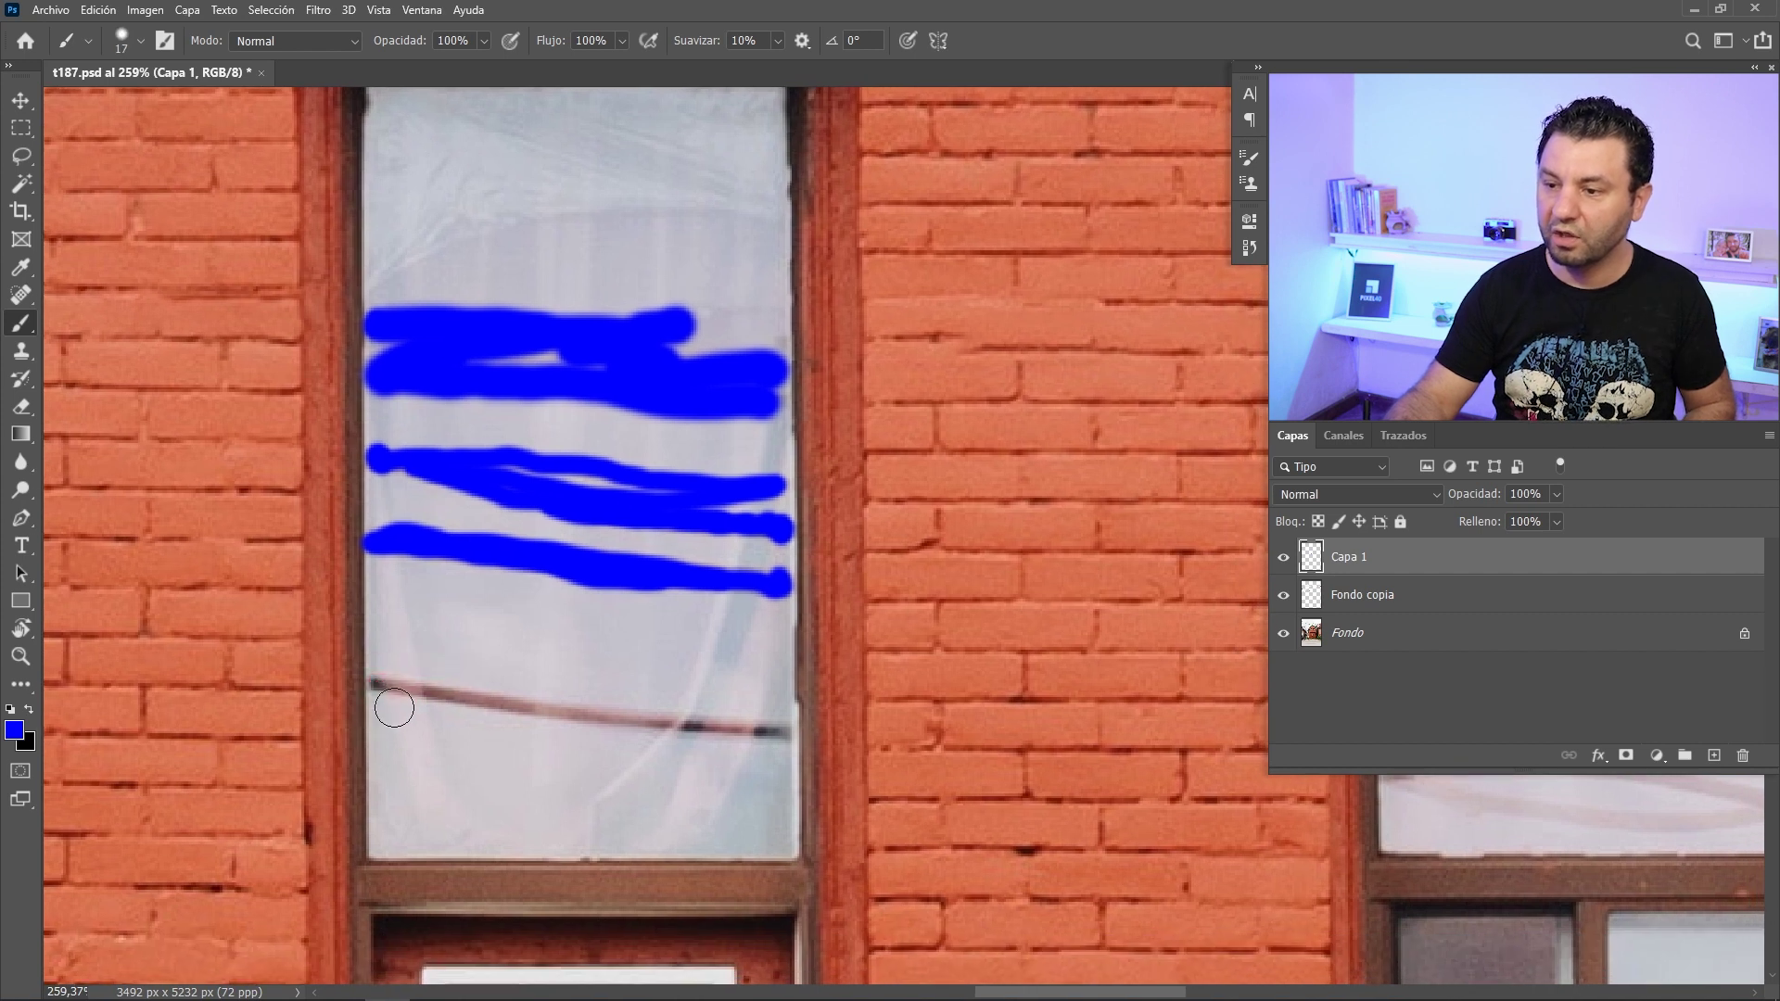
pyautogui.click(387, 684)
pyautogui.moveTo(388, 683); pyautogui.dragTo(788, 733)
# Paint blue over the cable reflections in the right upper window
pyautogui.moveTo(985, 498)
pyautogui.mouseDown()
pyautogui.moveTo(1221, 519)
pyautogui.moveTo(821, 521)
pyautogui.mouseUp()
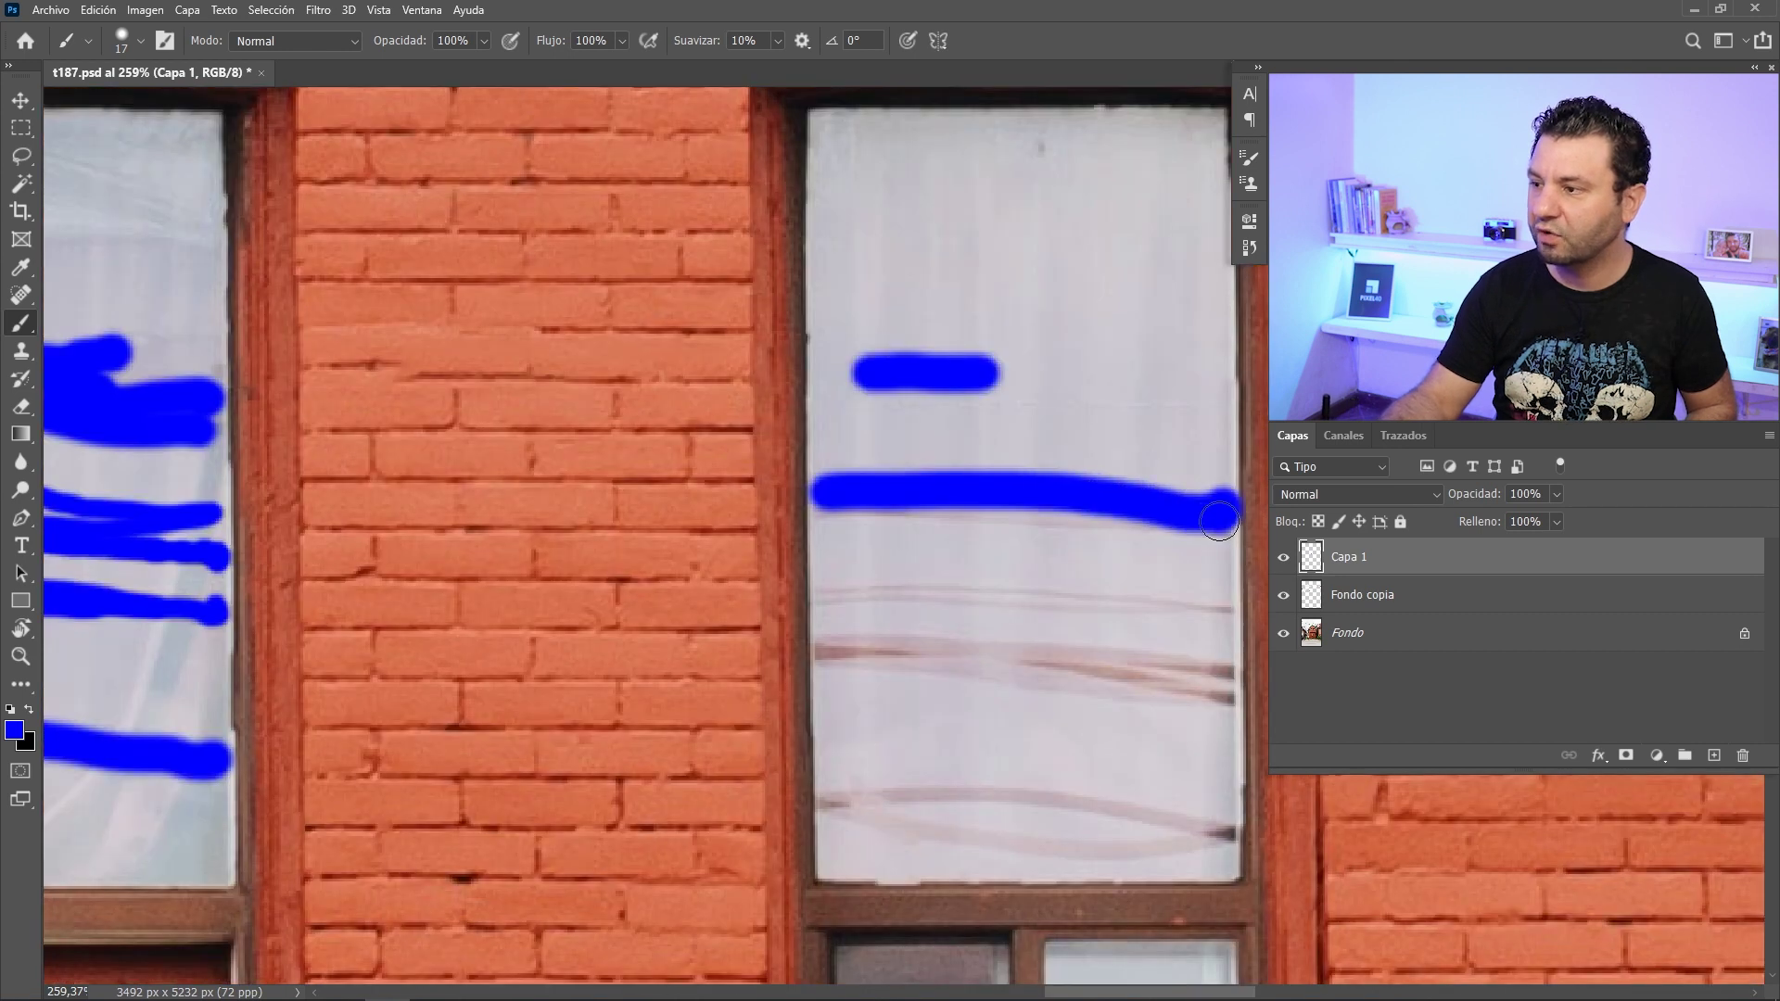
pyautogui.moveTo(820, 603); pyautogui.dragTo(1230, 612)
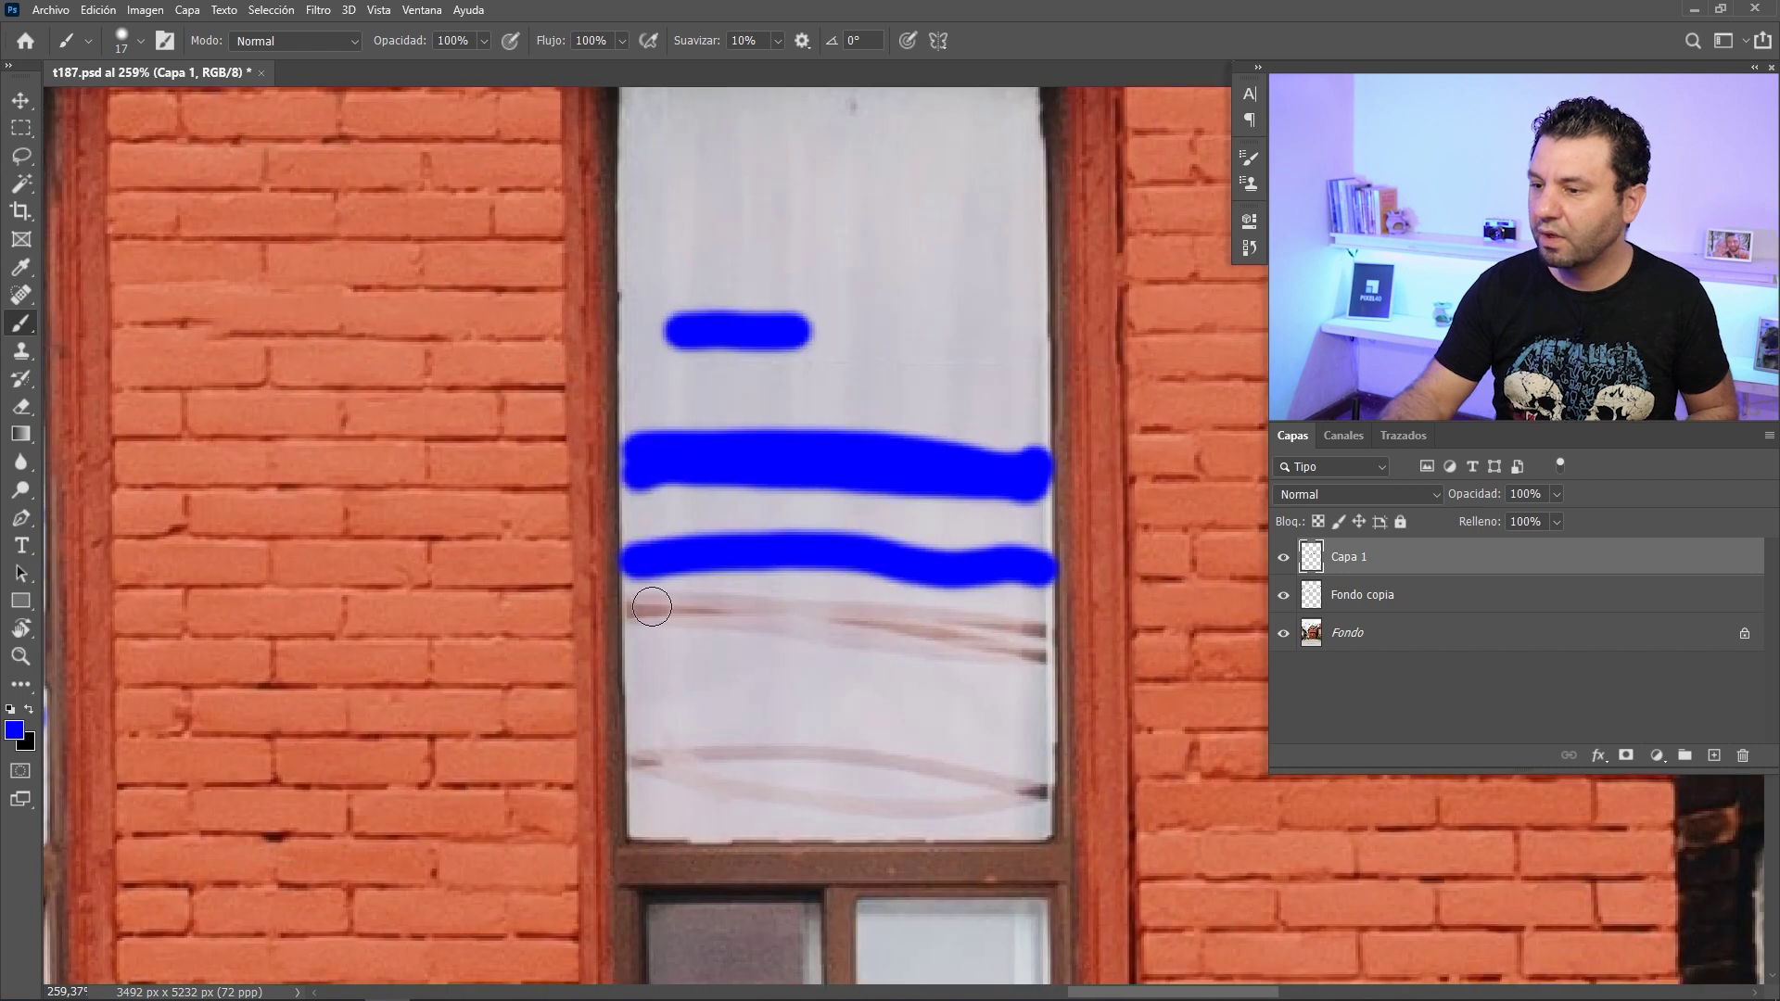
pyautogui.moveTo(656, 604)
pyautogui.mouseDown()
pyautogui.moveTo(639, 612)
pyautogui.moveTo(834, 607)
pyautogui.moveTo(1066, 654)
pyautogui.moveTo(739, 620)
pyautogui.mouseUp()
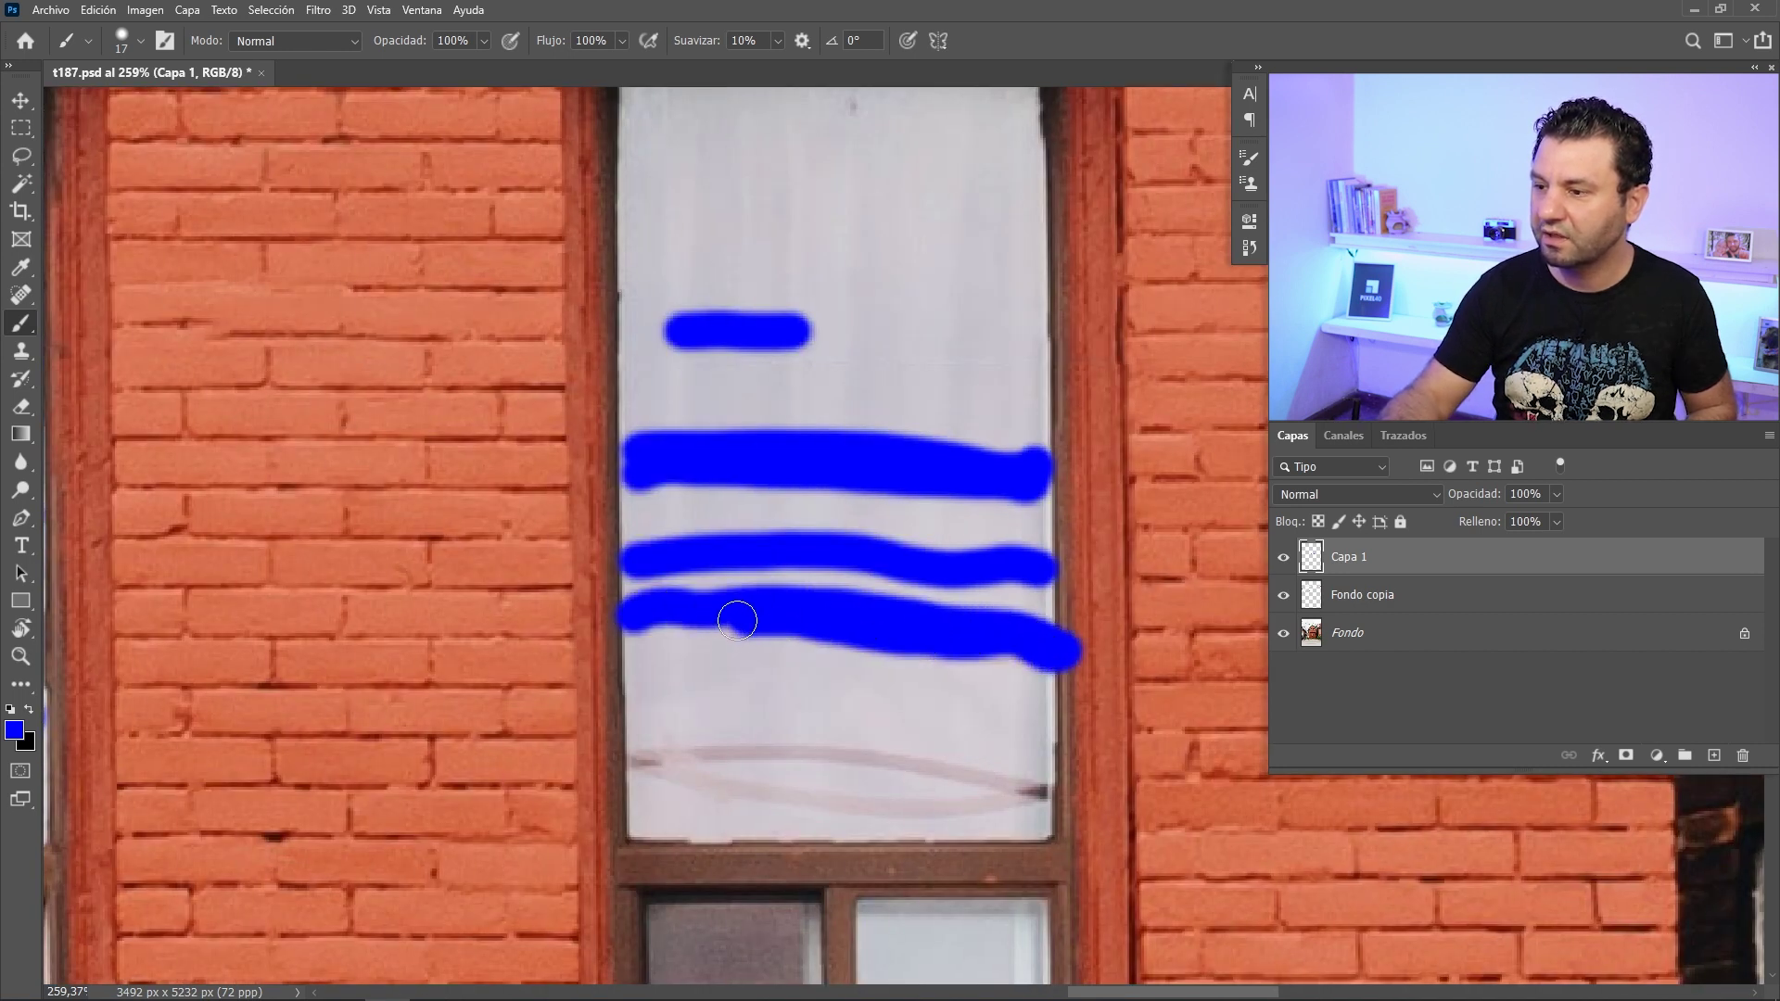
pyautogui.moveTo(634, 749)
pyautogui.mouseDown()
pyautogui.moveTo(751, 743)
pyautogui.moveTo(1075, 784)
pyautogui.moveTo(971, 803)
pyautogui.moveTo(607, 758)
pyautogui.mouseUp()
# Erase the blue stroke ends that overlap the window frames
pyautogui.press('e')
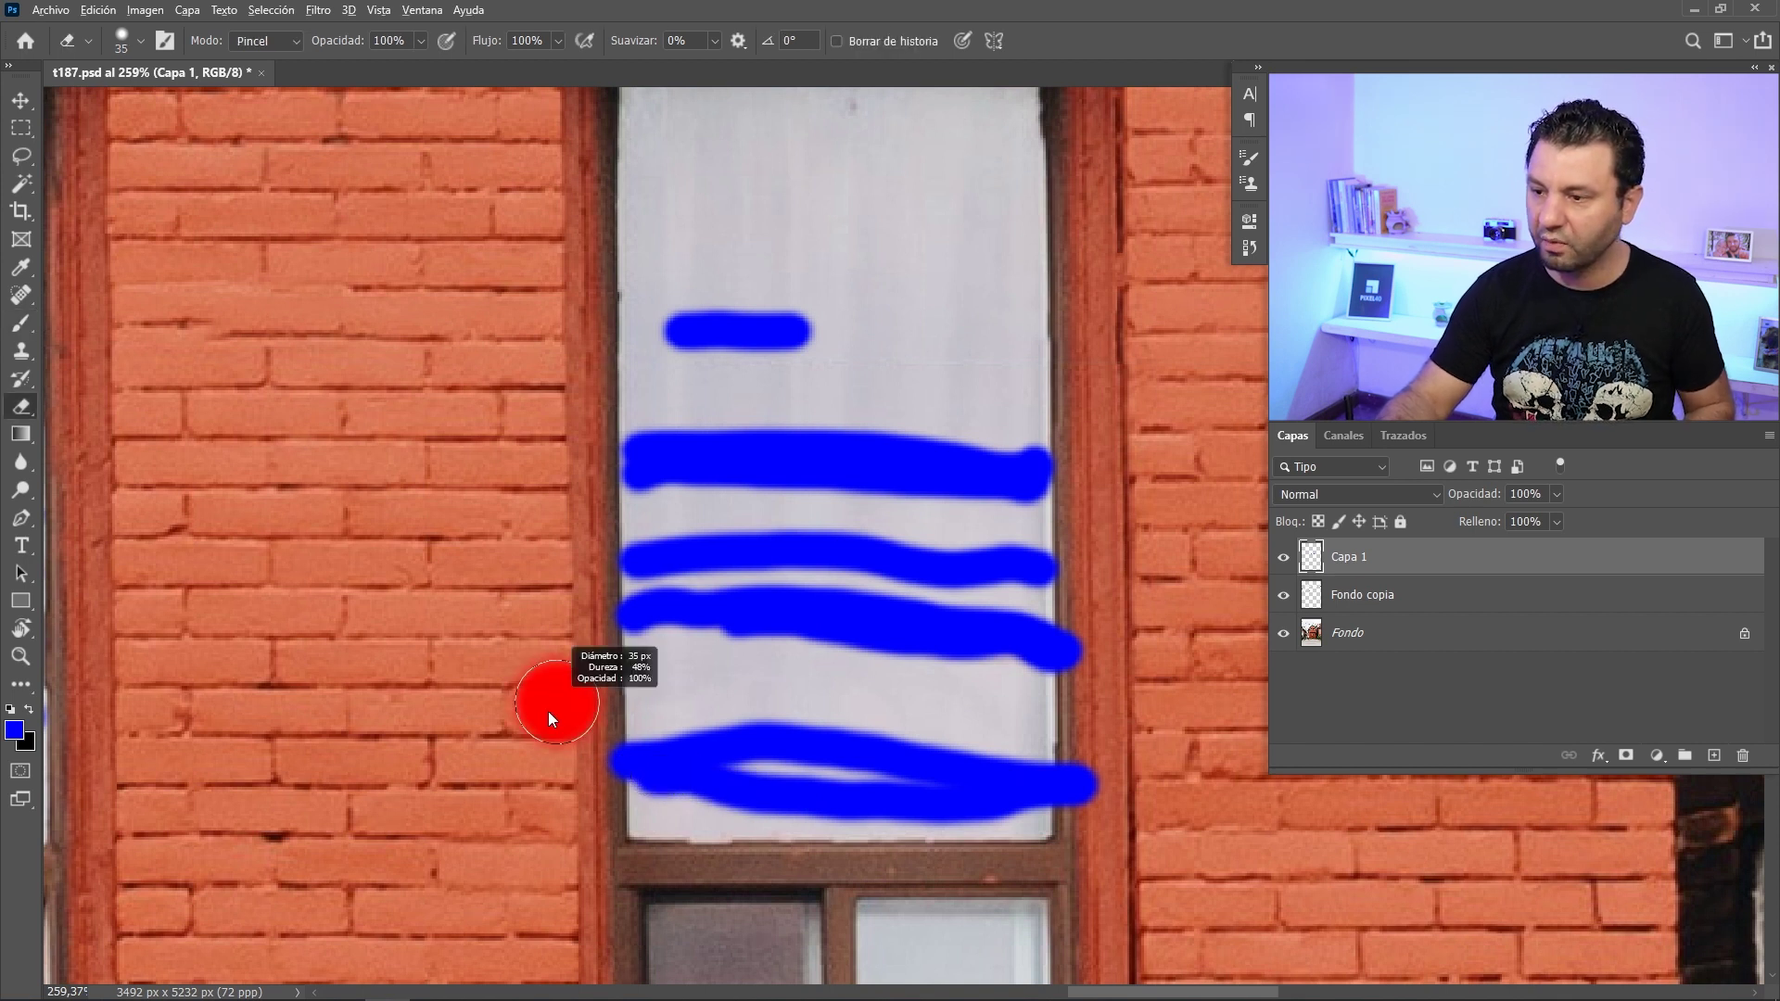
pyautogui.moveTo(602, 769); pyautogui.dragTo(607, 713)
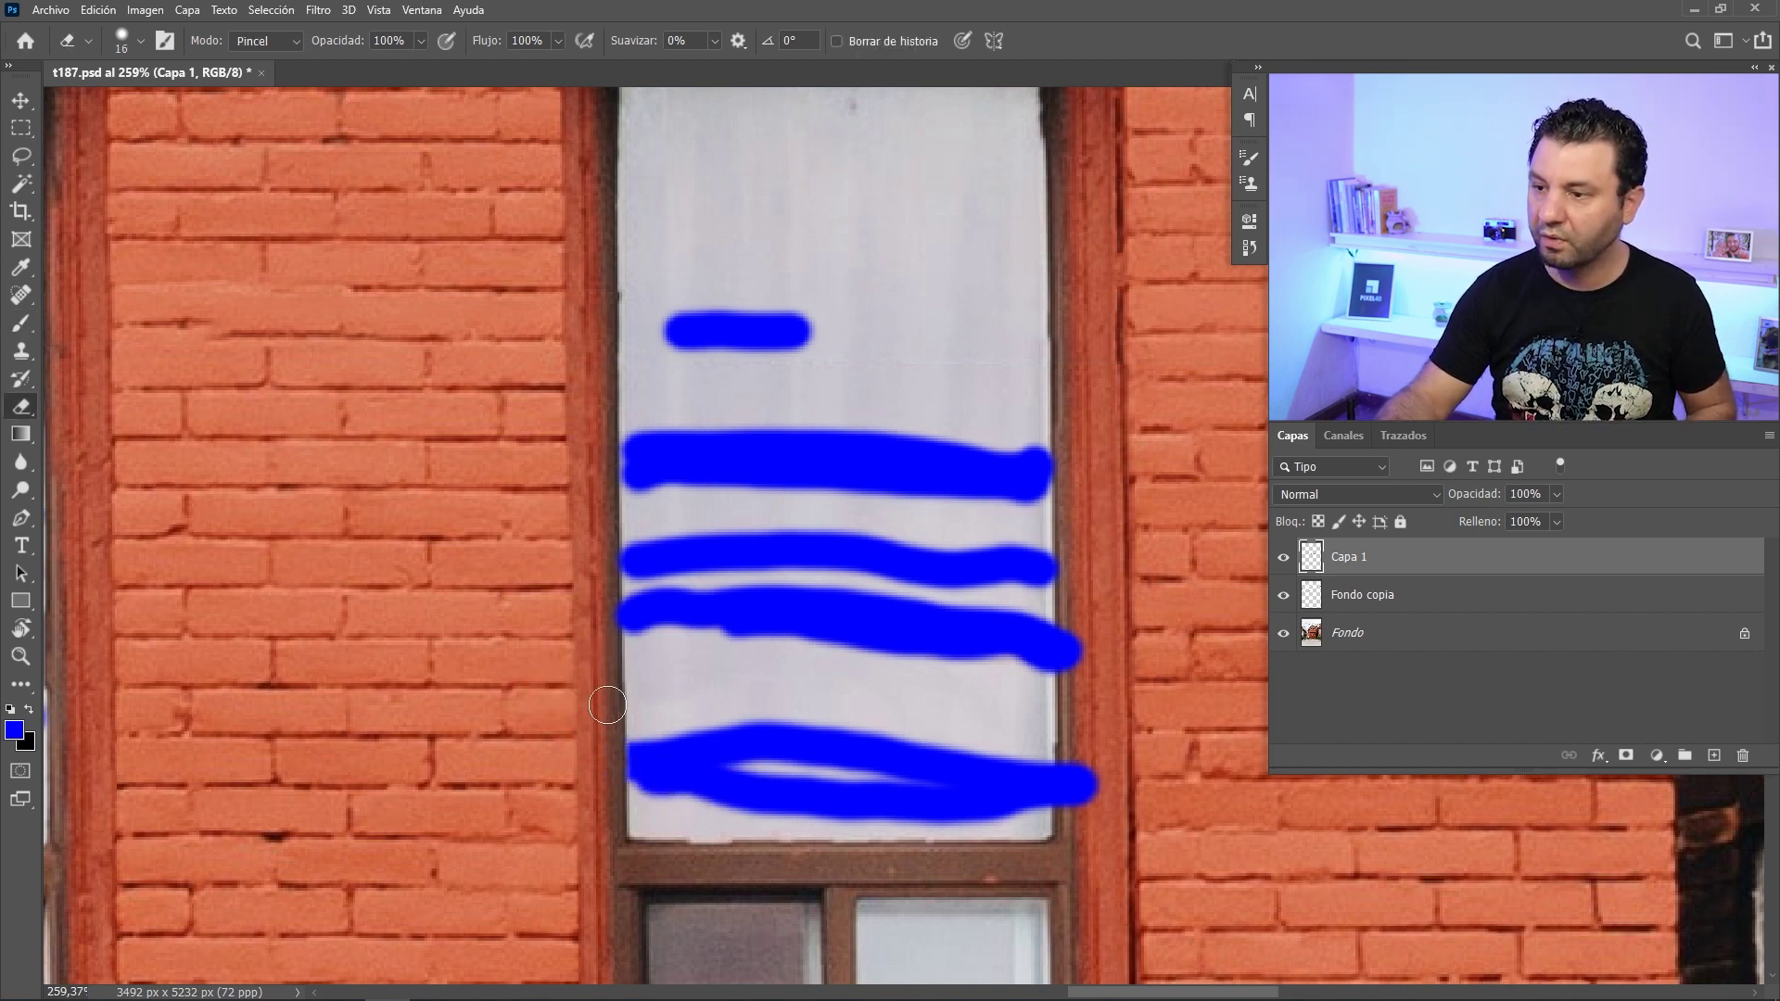
pyautogui.moveTo(1086, 649)
pyautogui.mouseDown()
pyautogui.moveTo(1066, 686)
pyautogui.moveTo(1077, 661)
pyautogui.moveTo(1081, 786)
pyautogui.mouseUp()
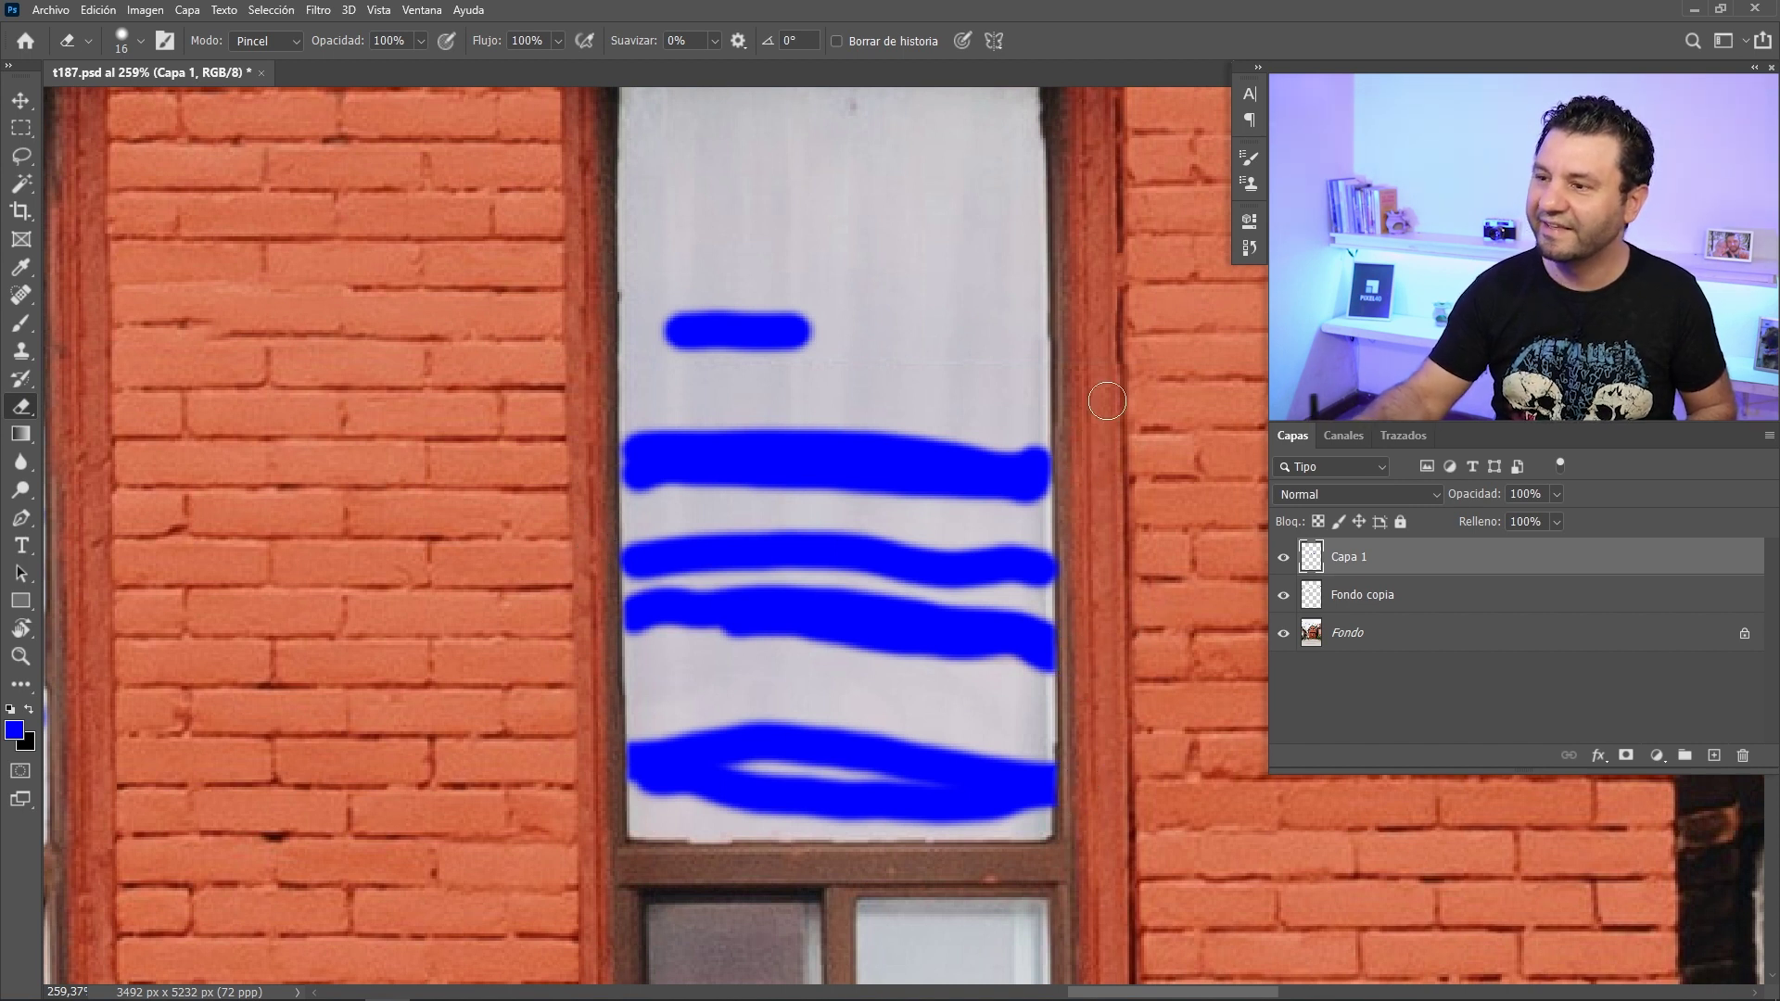
pyautogui.scroll(-3, 362, 696)
pyautogui.scroll(-3, 363, 695)
pyautogui.moveTo(363, 695); pyautogui.dragTo(692, 743)
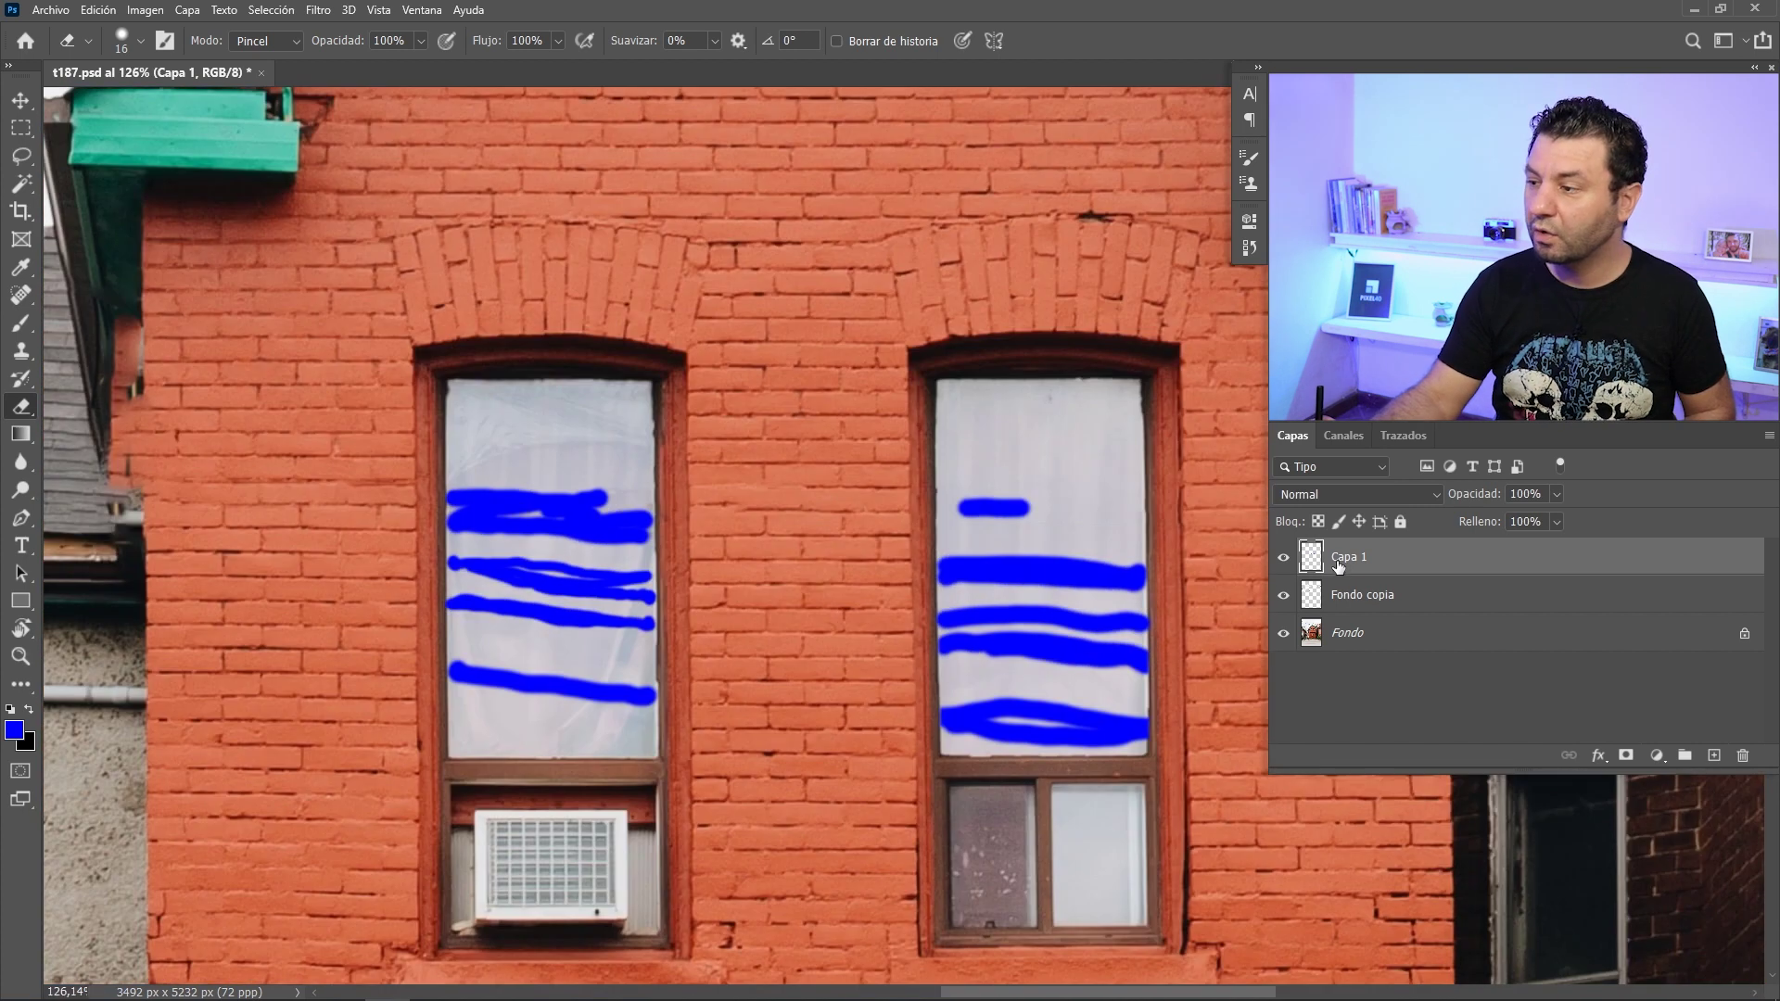
# Hide Capa 1, select Fondo copia and toggle layer visibility to check the edits
pyautogui.click(1284, 557)
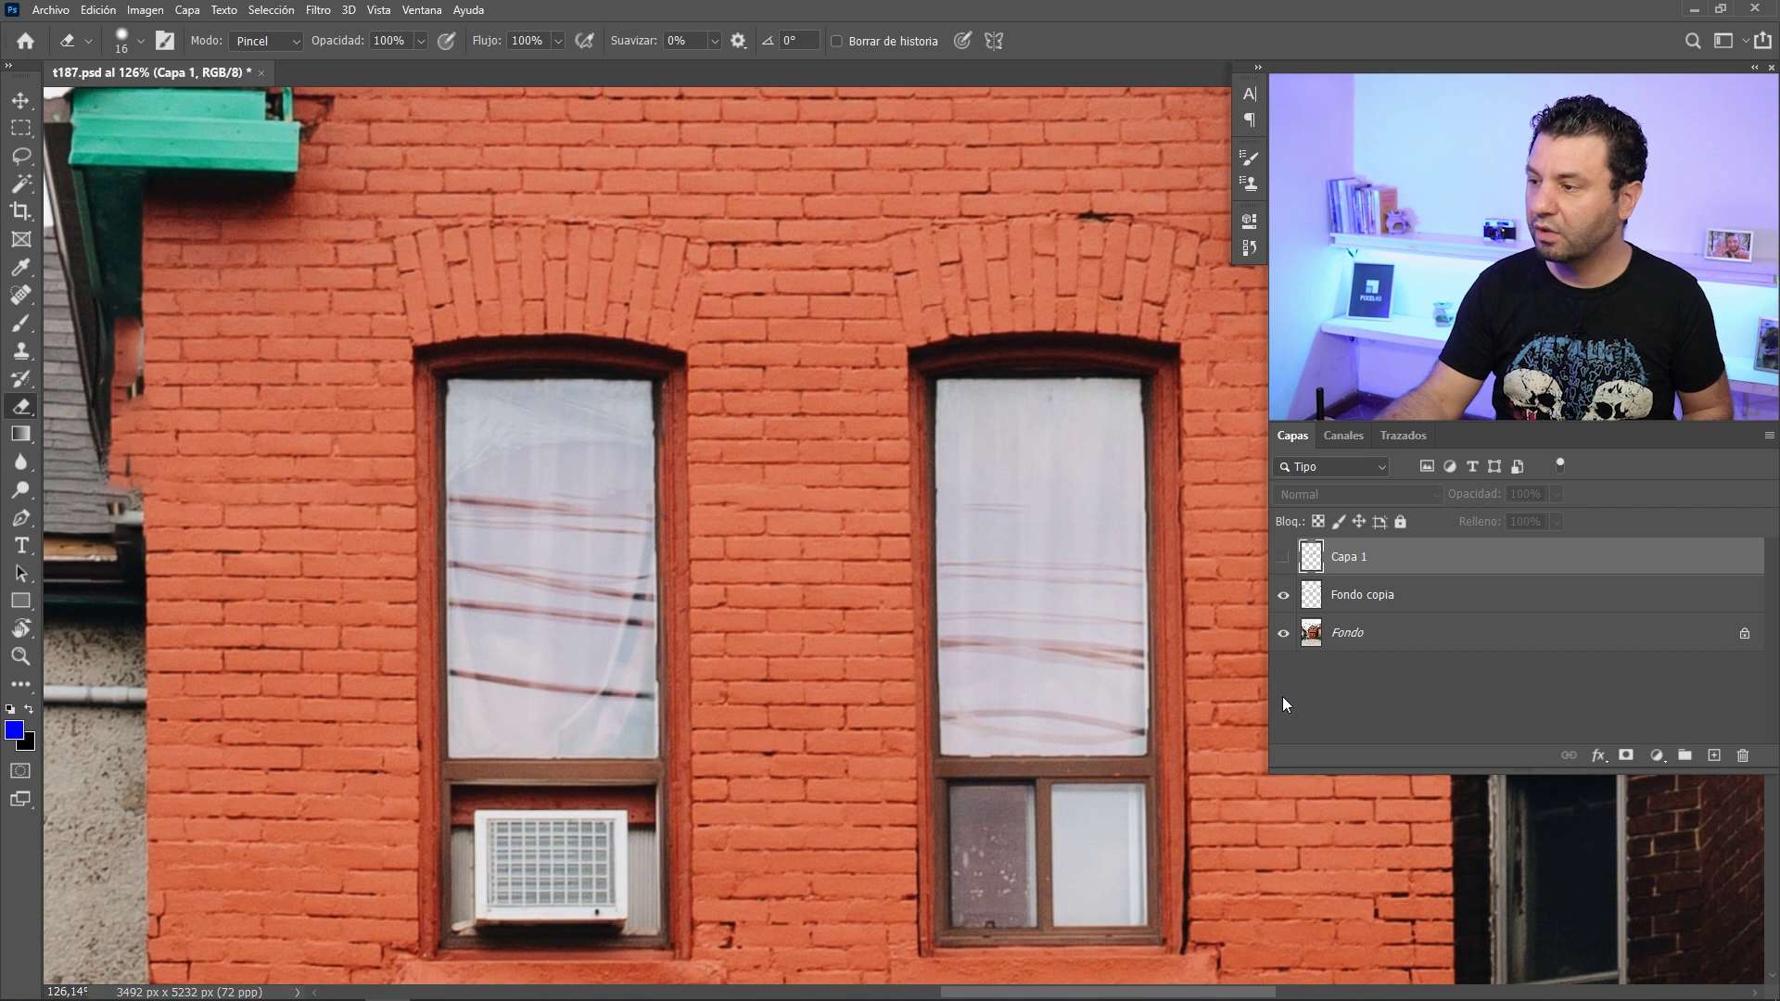
pyautogui.click(1358, 606)
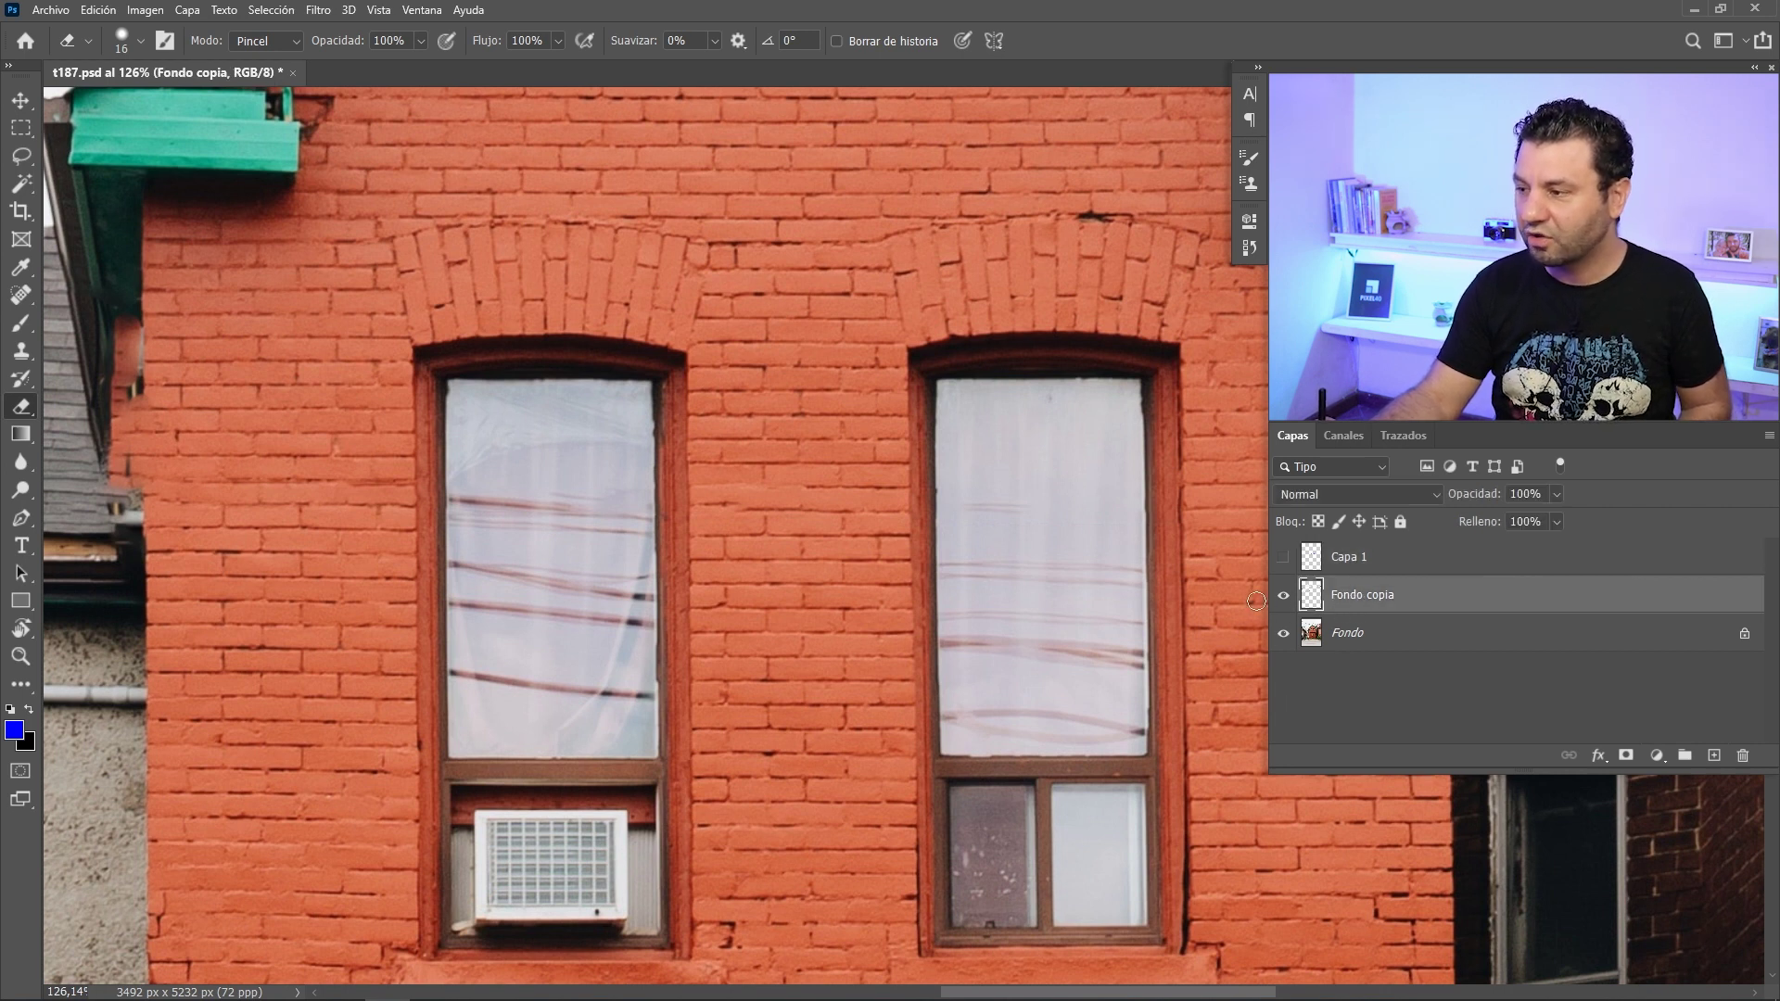
pyautogui.click(1282, 598)
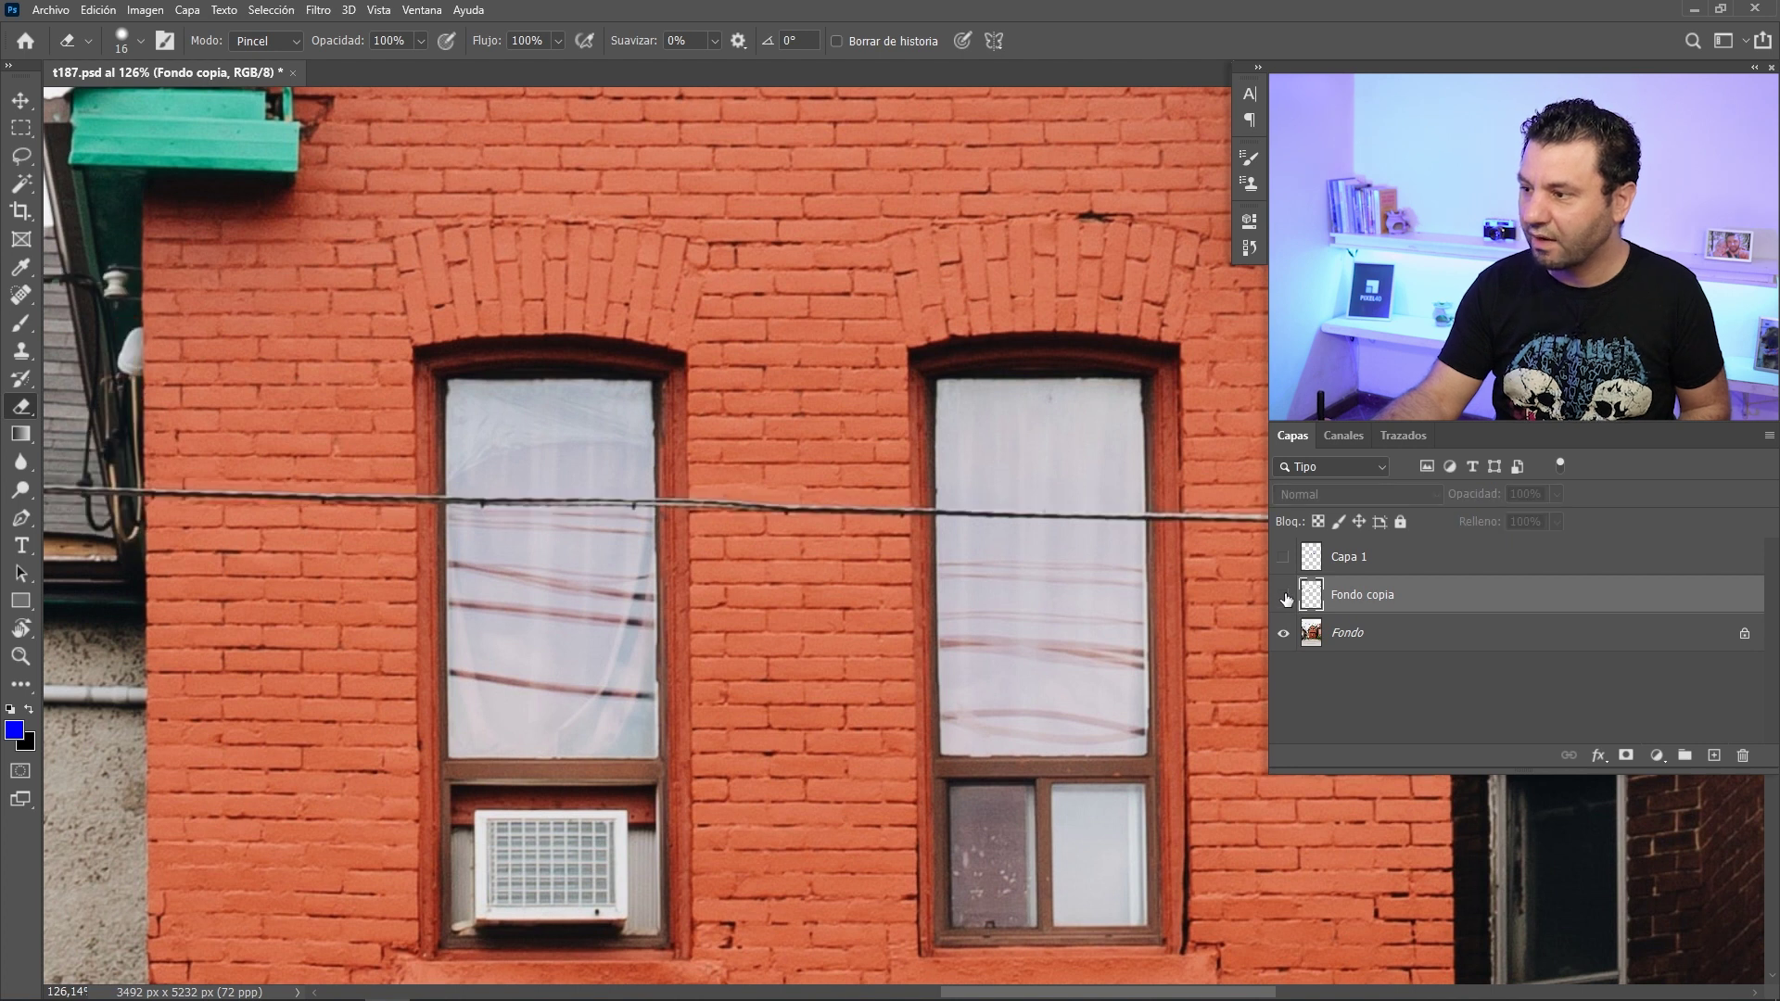
pyautogui.click(1284, 635)
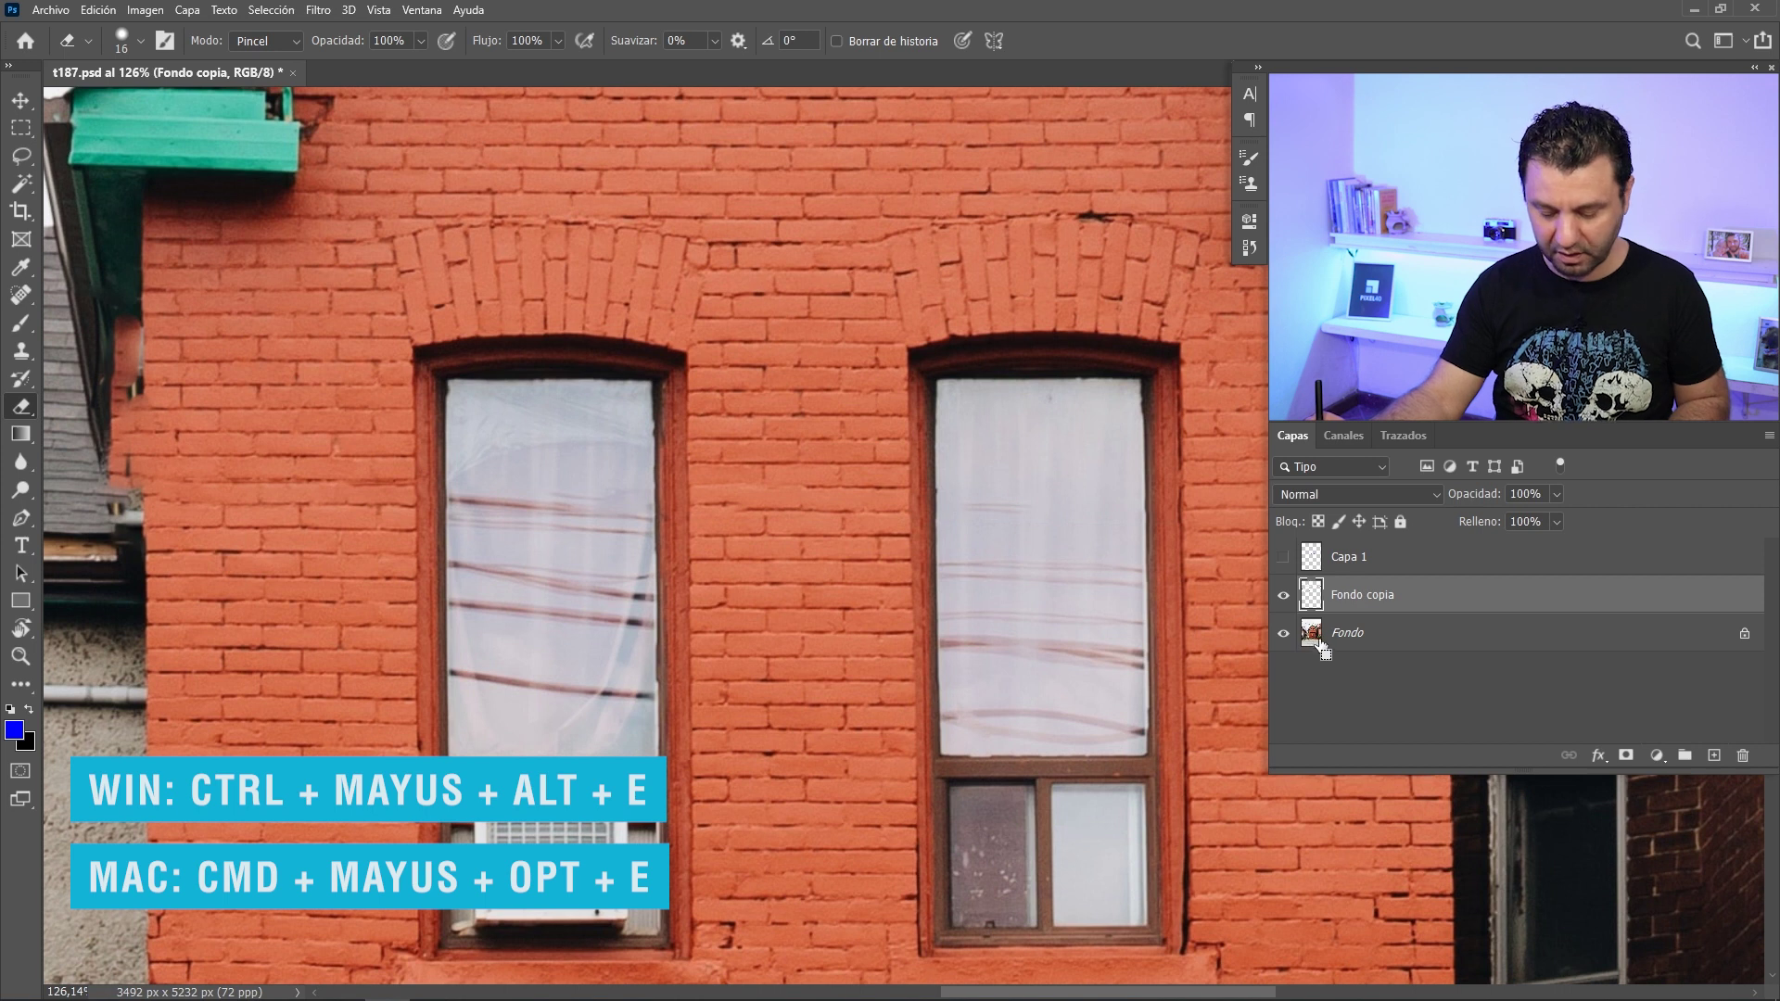
# Stamp all visible layers into a new merged Capa 2, undoing an accidental offset
pyautogui.hotkey('ctrl', 'shift', 'alt', 'e')
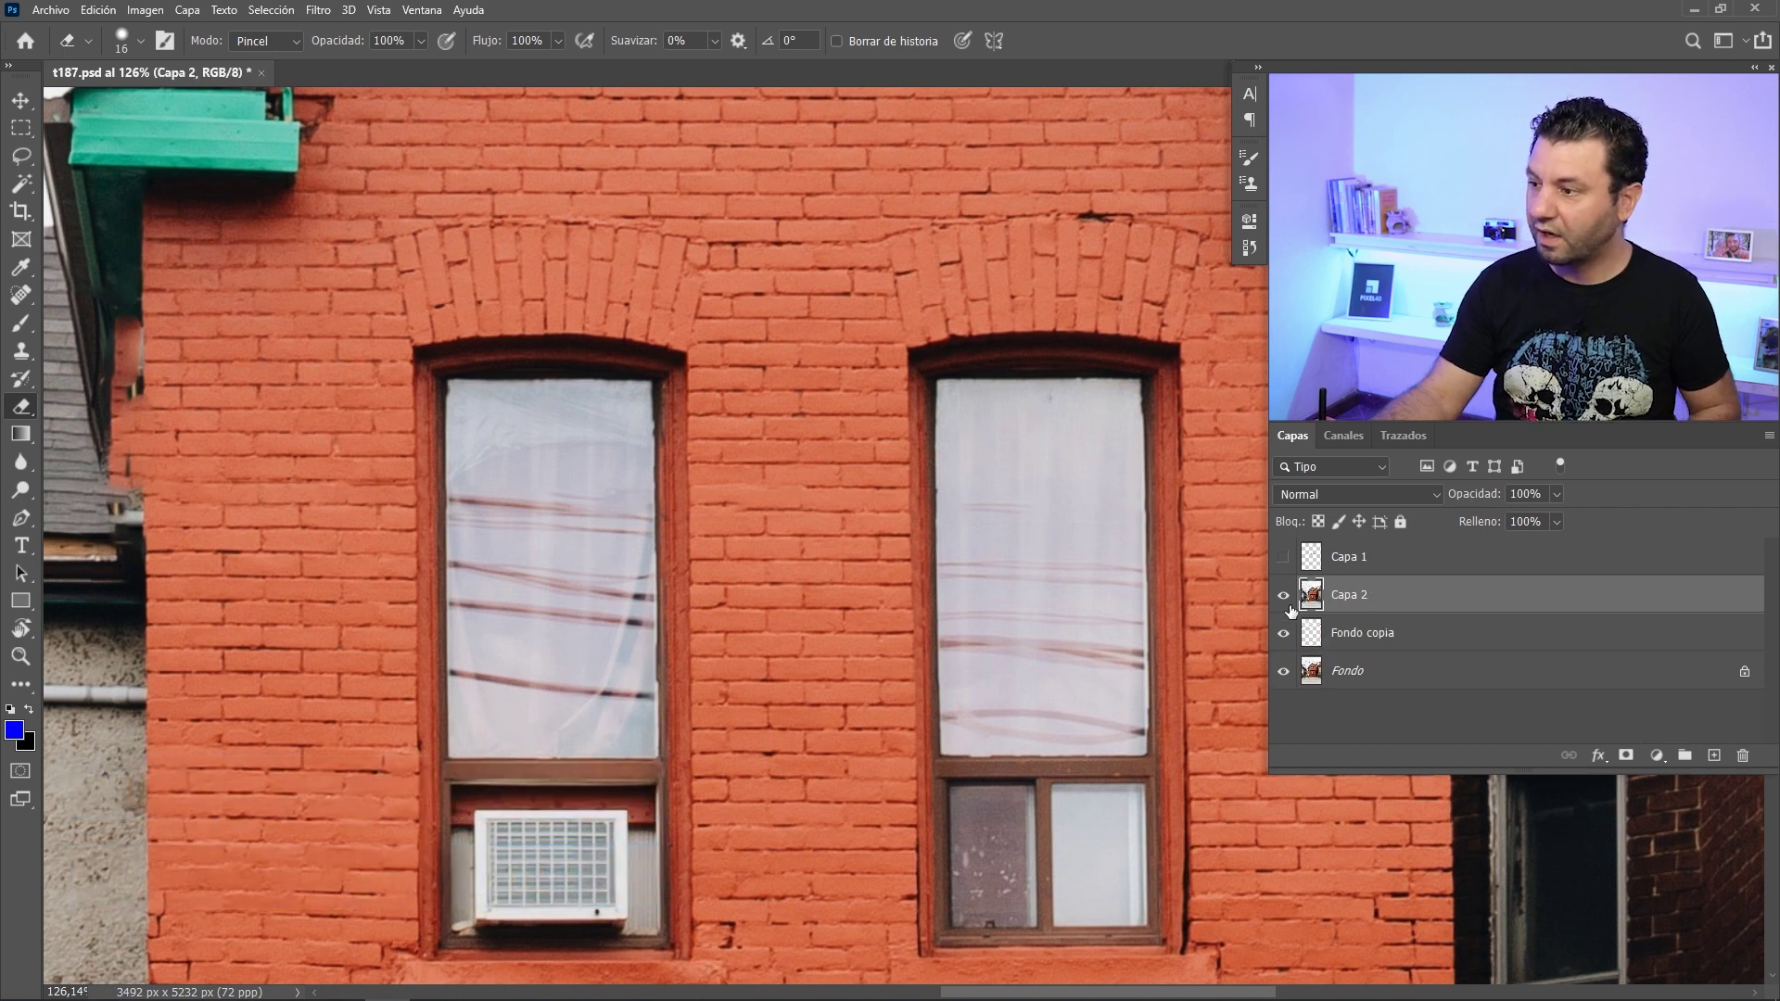
pyautogui.press('v')
pyautogui.moveTo(1093, 684); pyautogui.dragTo(948, 656)
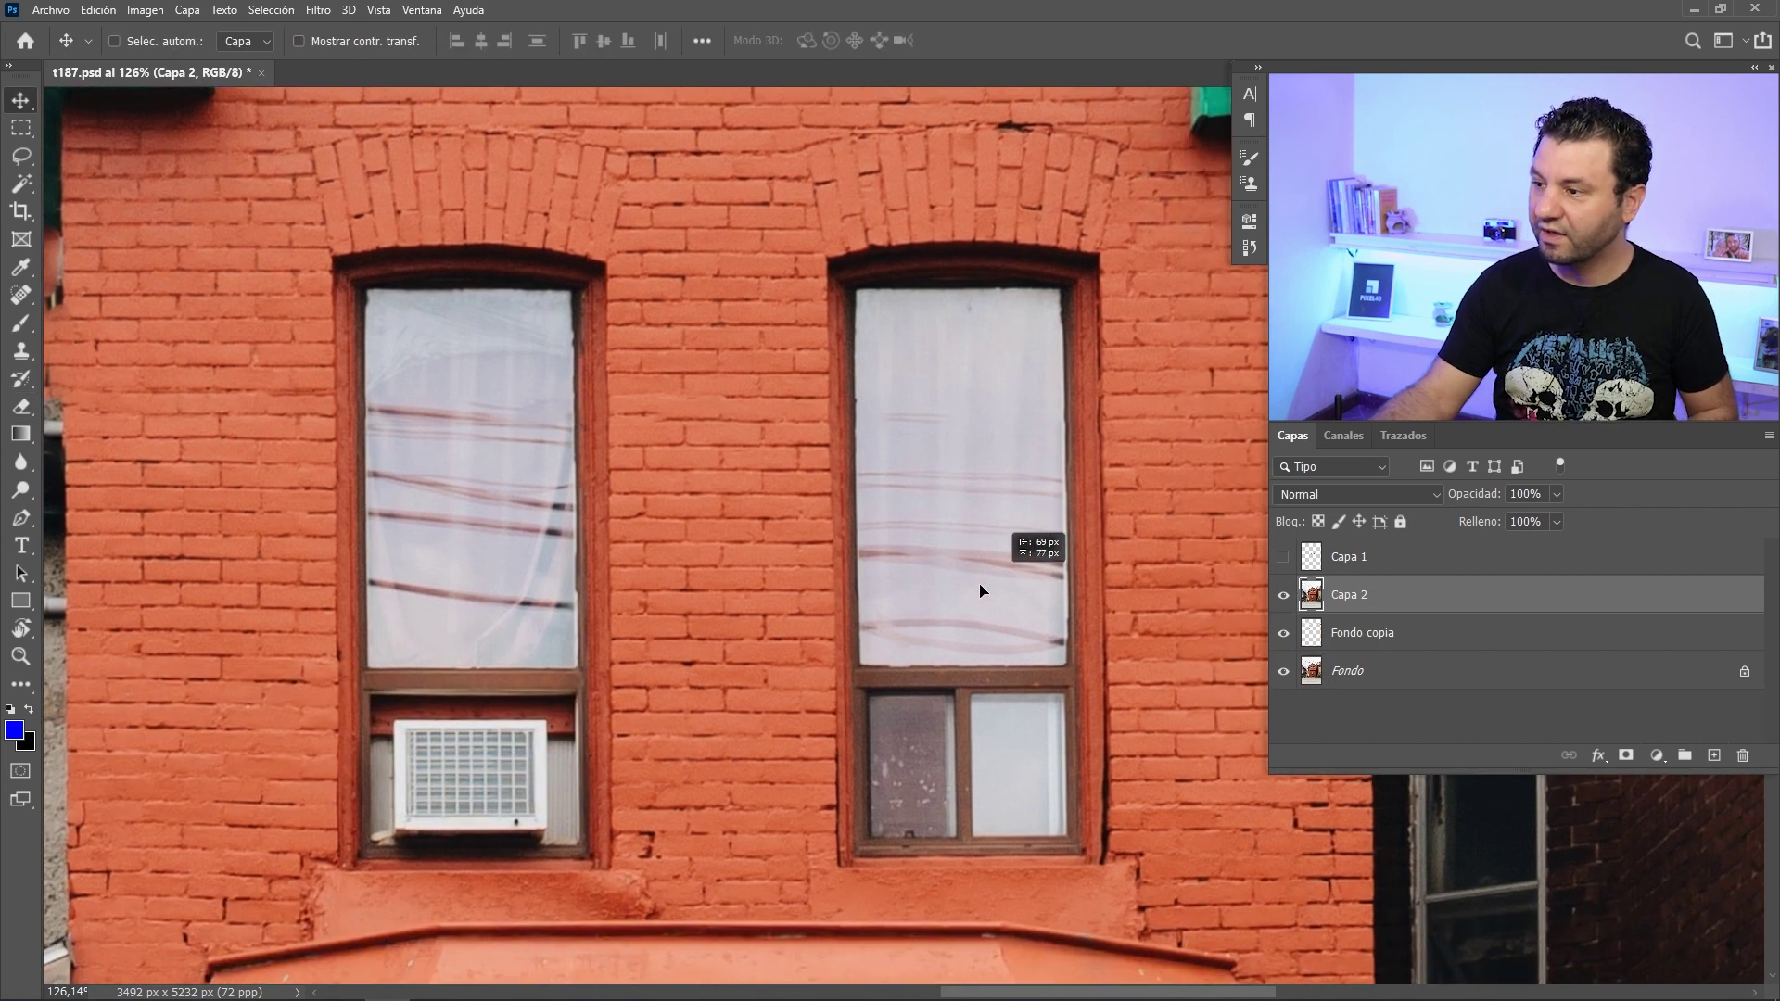
pyautogui.hotkey('ctrl', 'z')
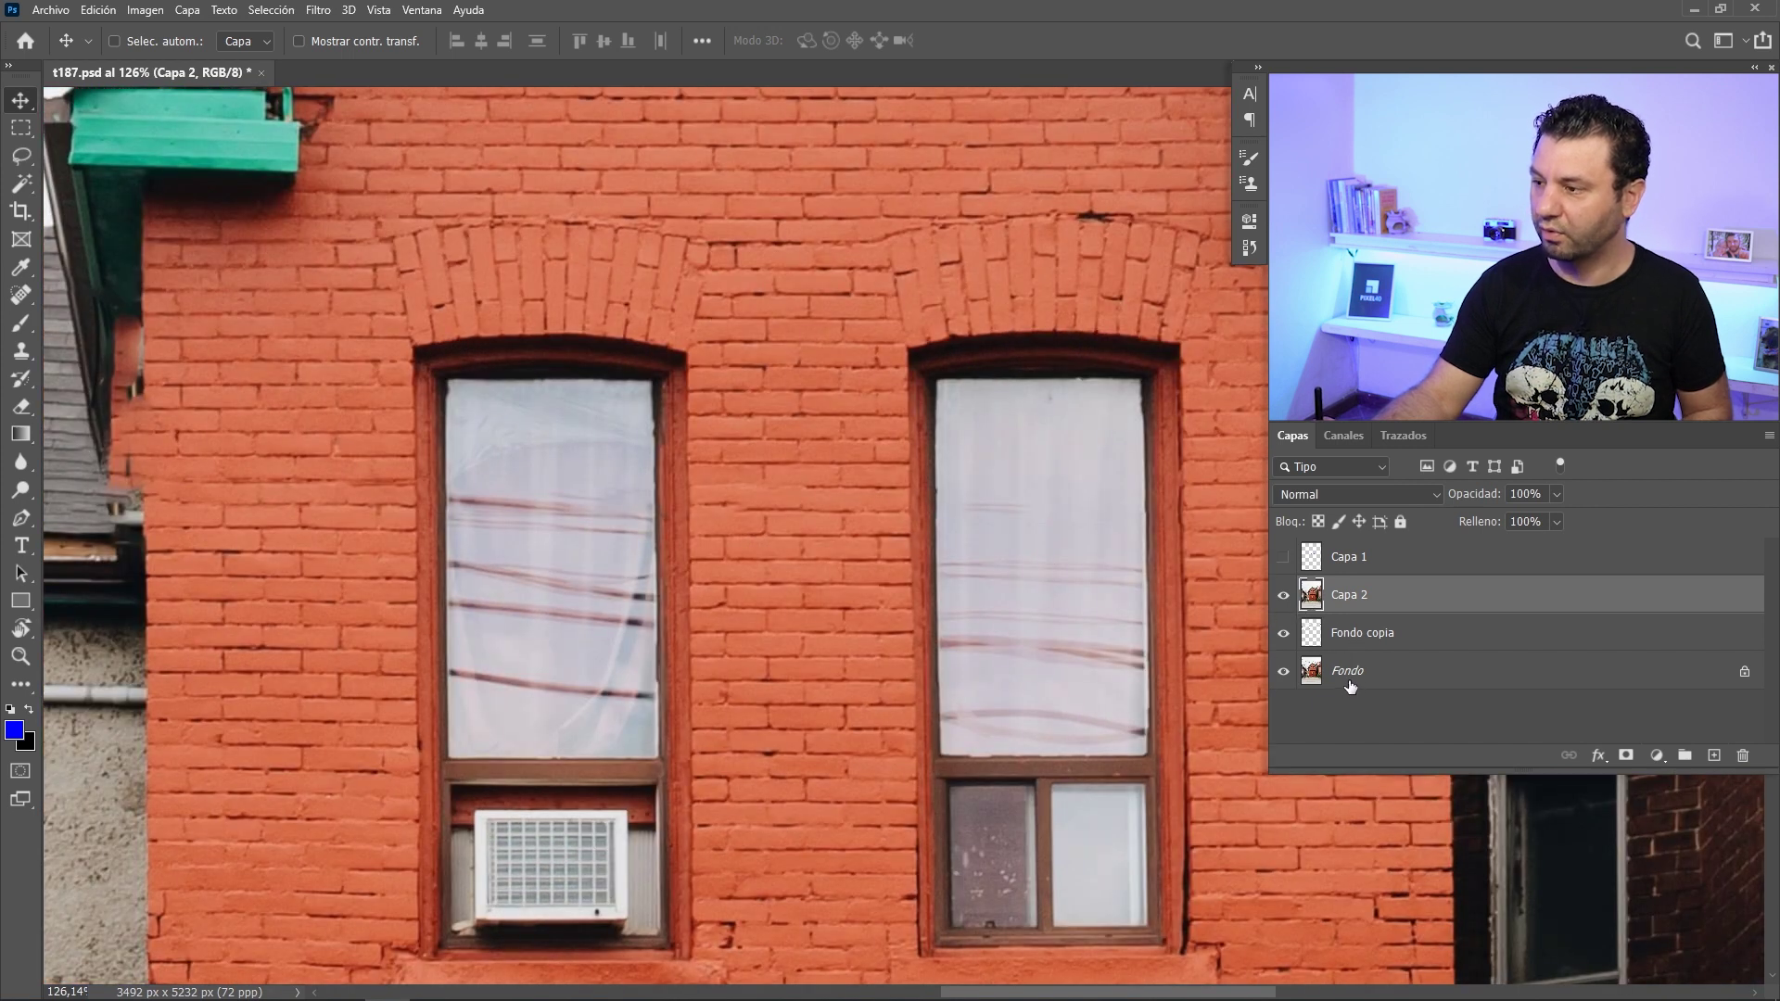
# Load Capa 1's blue marks as a selection, hide them, content-aware fill Capa 2, then deselect
pyautogui.click(1284, 559)
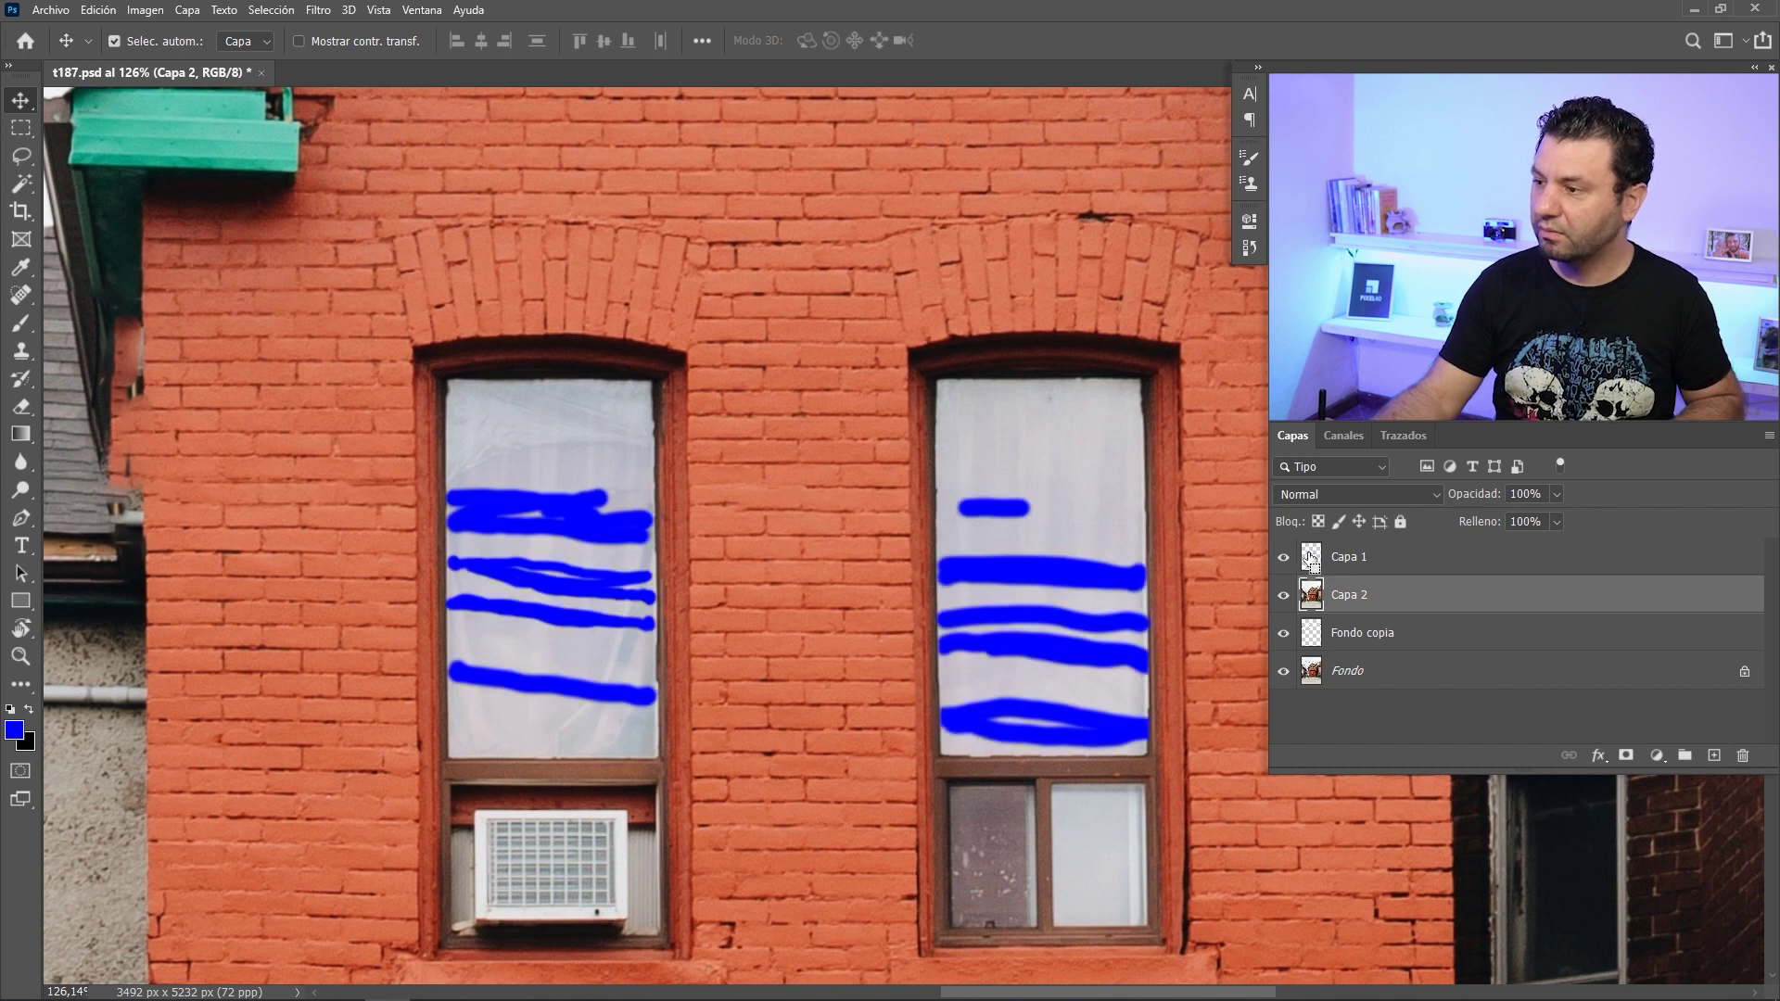
pyautogui.keyDown('ctrl'); pyautogui.click(1311, 557); pyautogui.keyUp('ctrl')
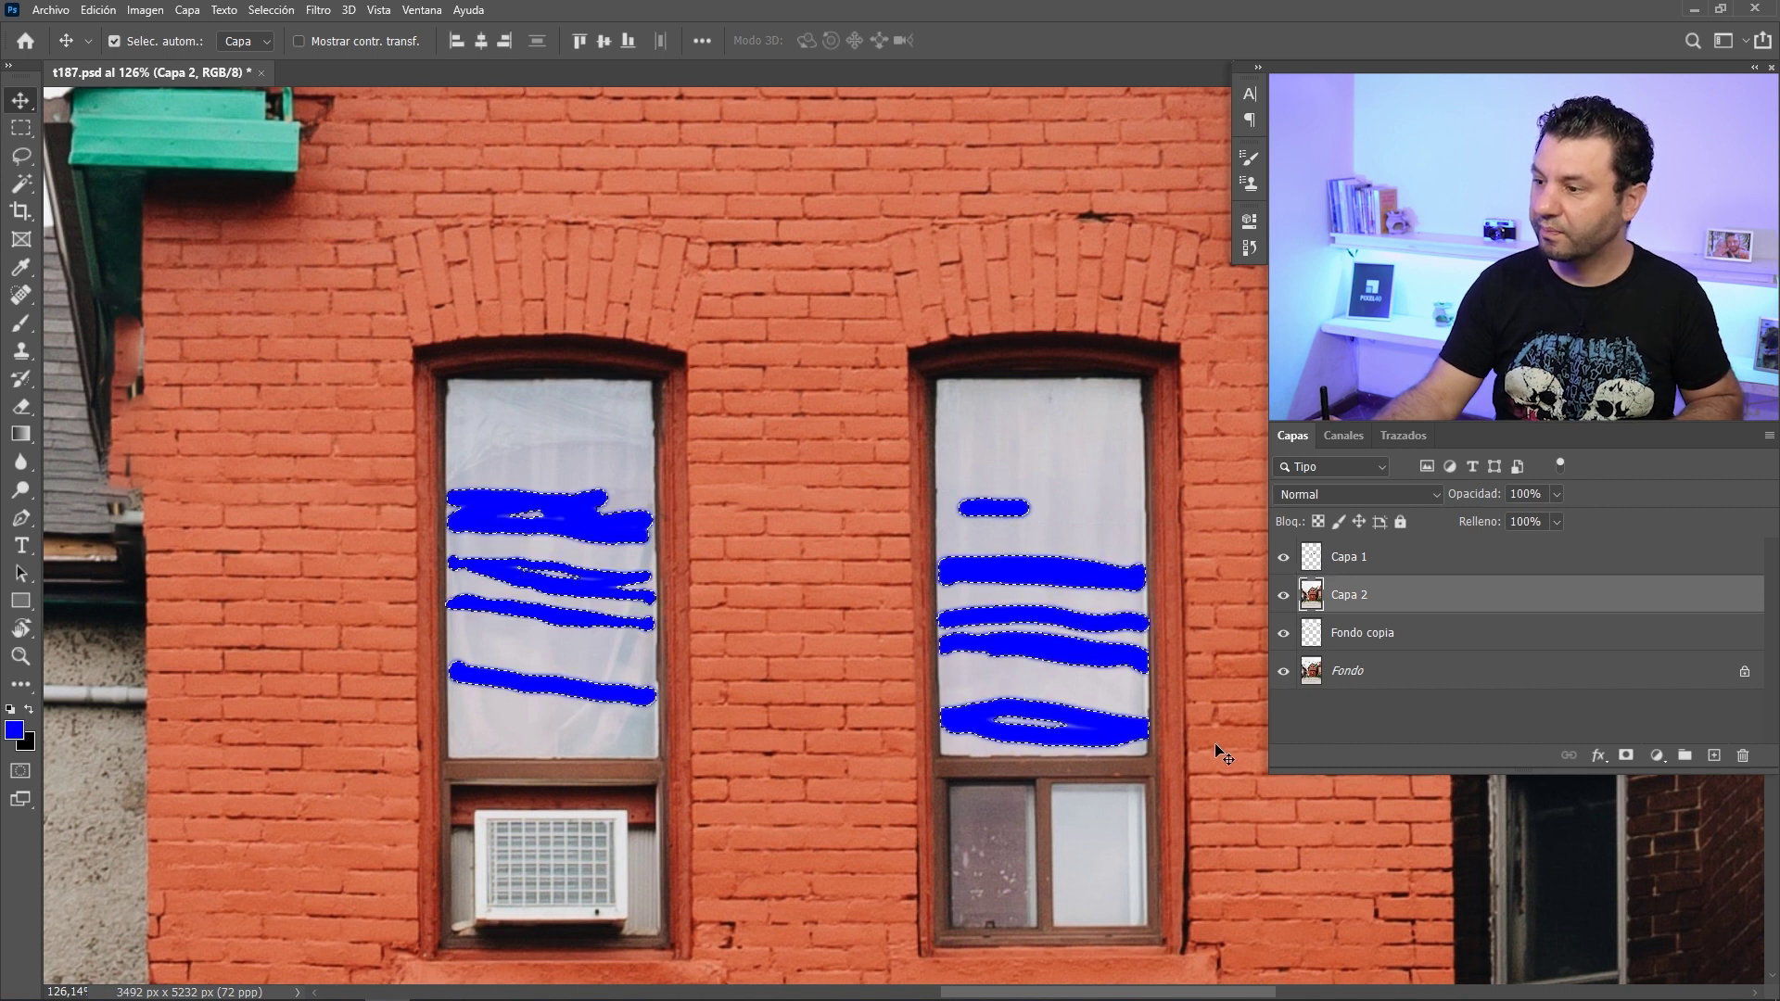
pyautogui.click(1283, 557)
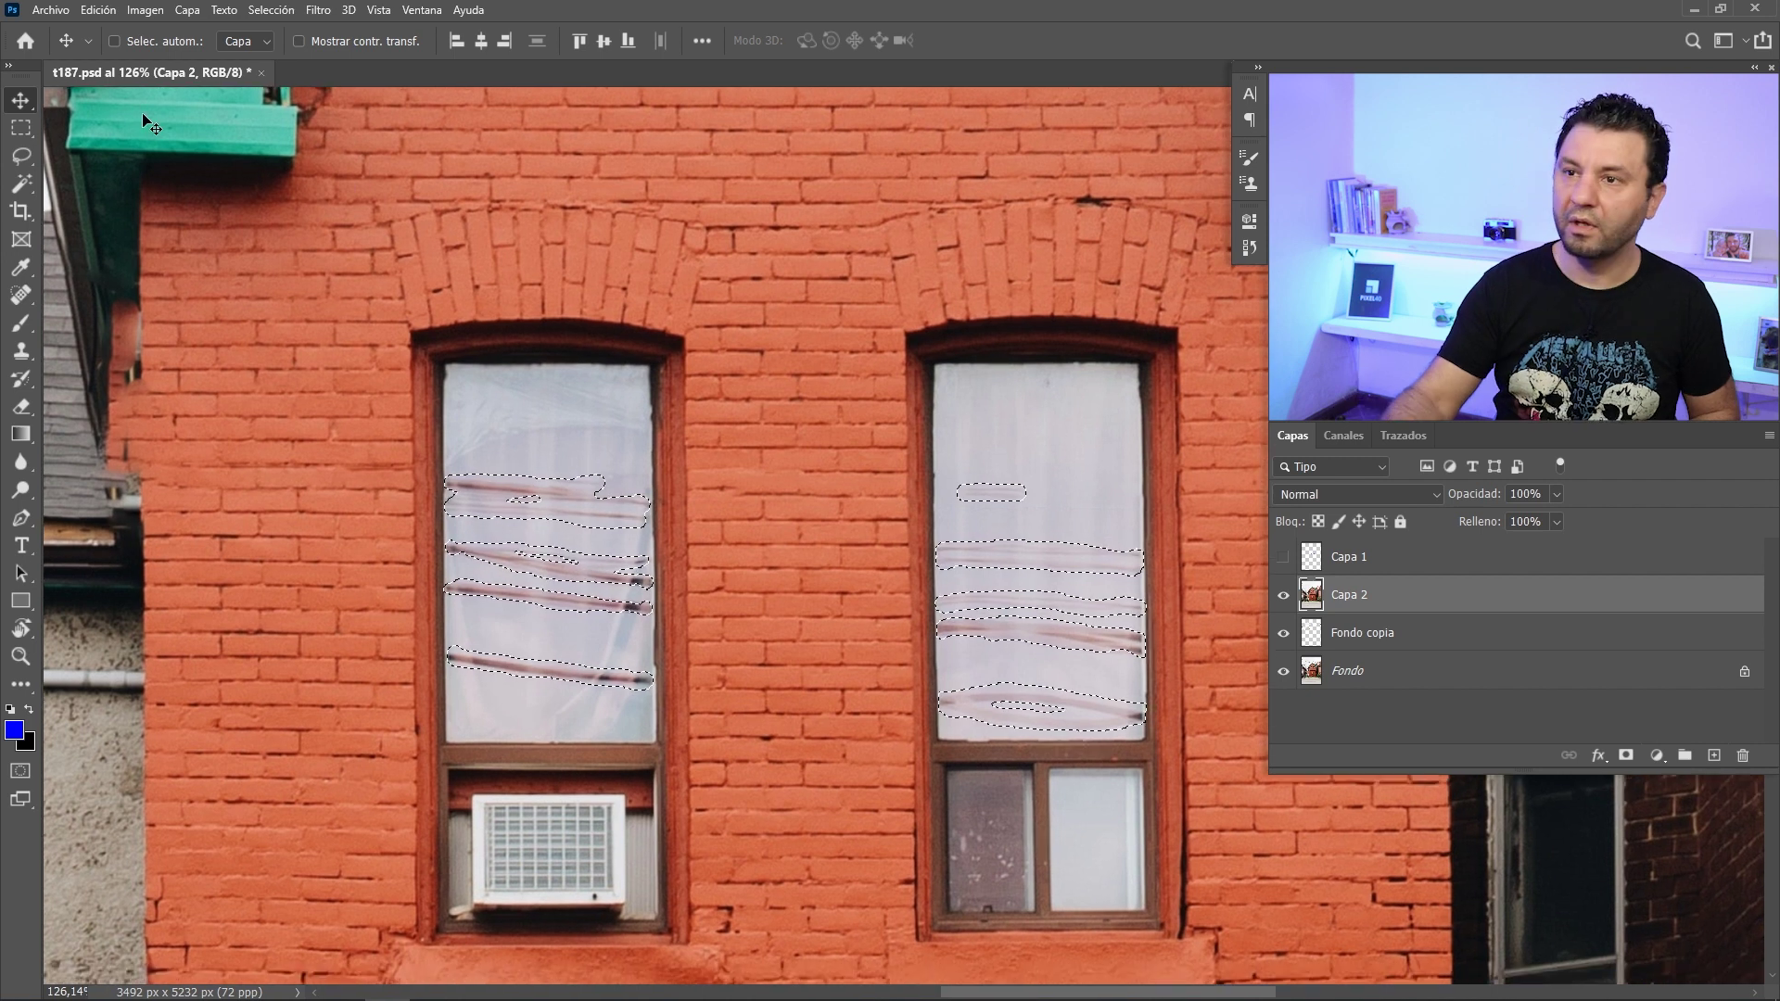
pyautogui.click(100, 11)
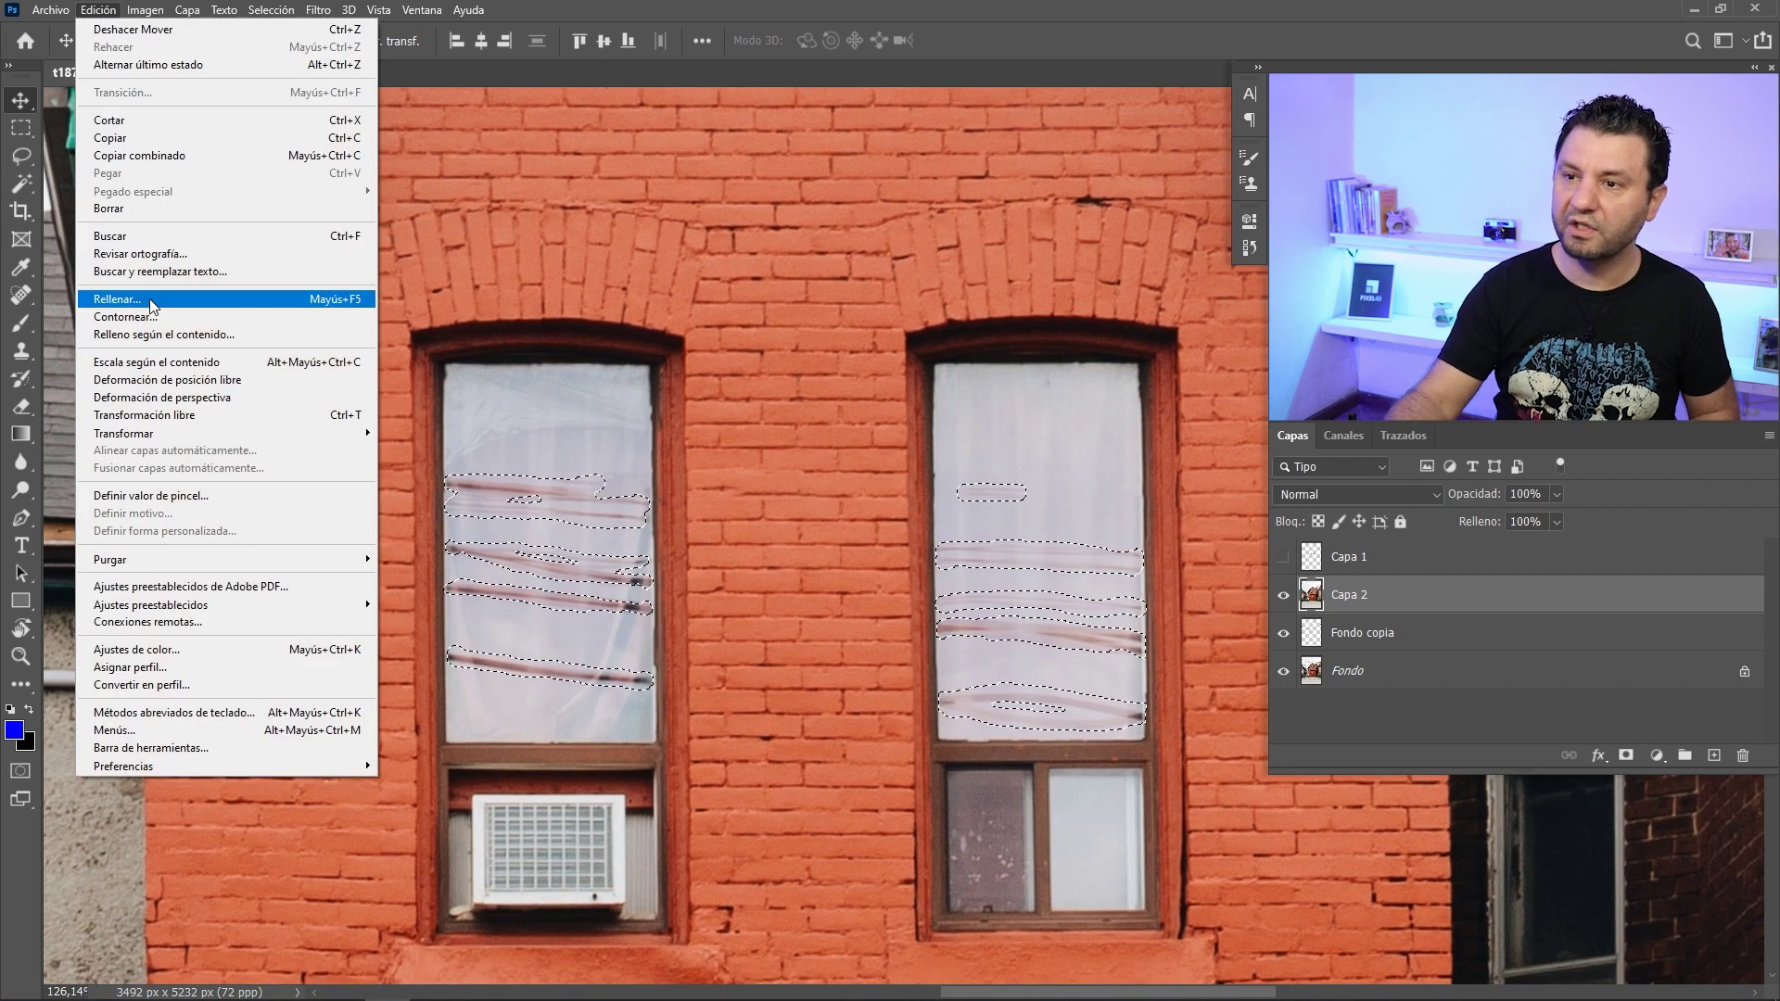
pyautogui.click(148, 299)
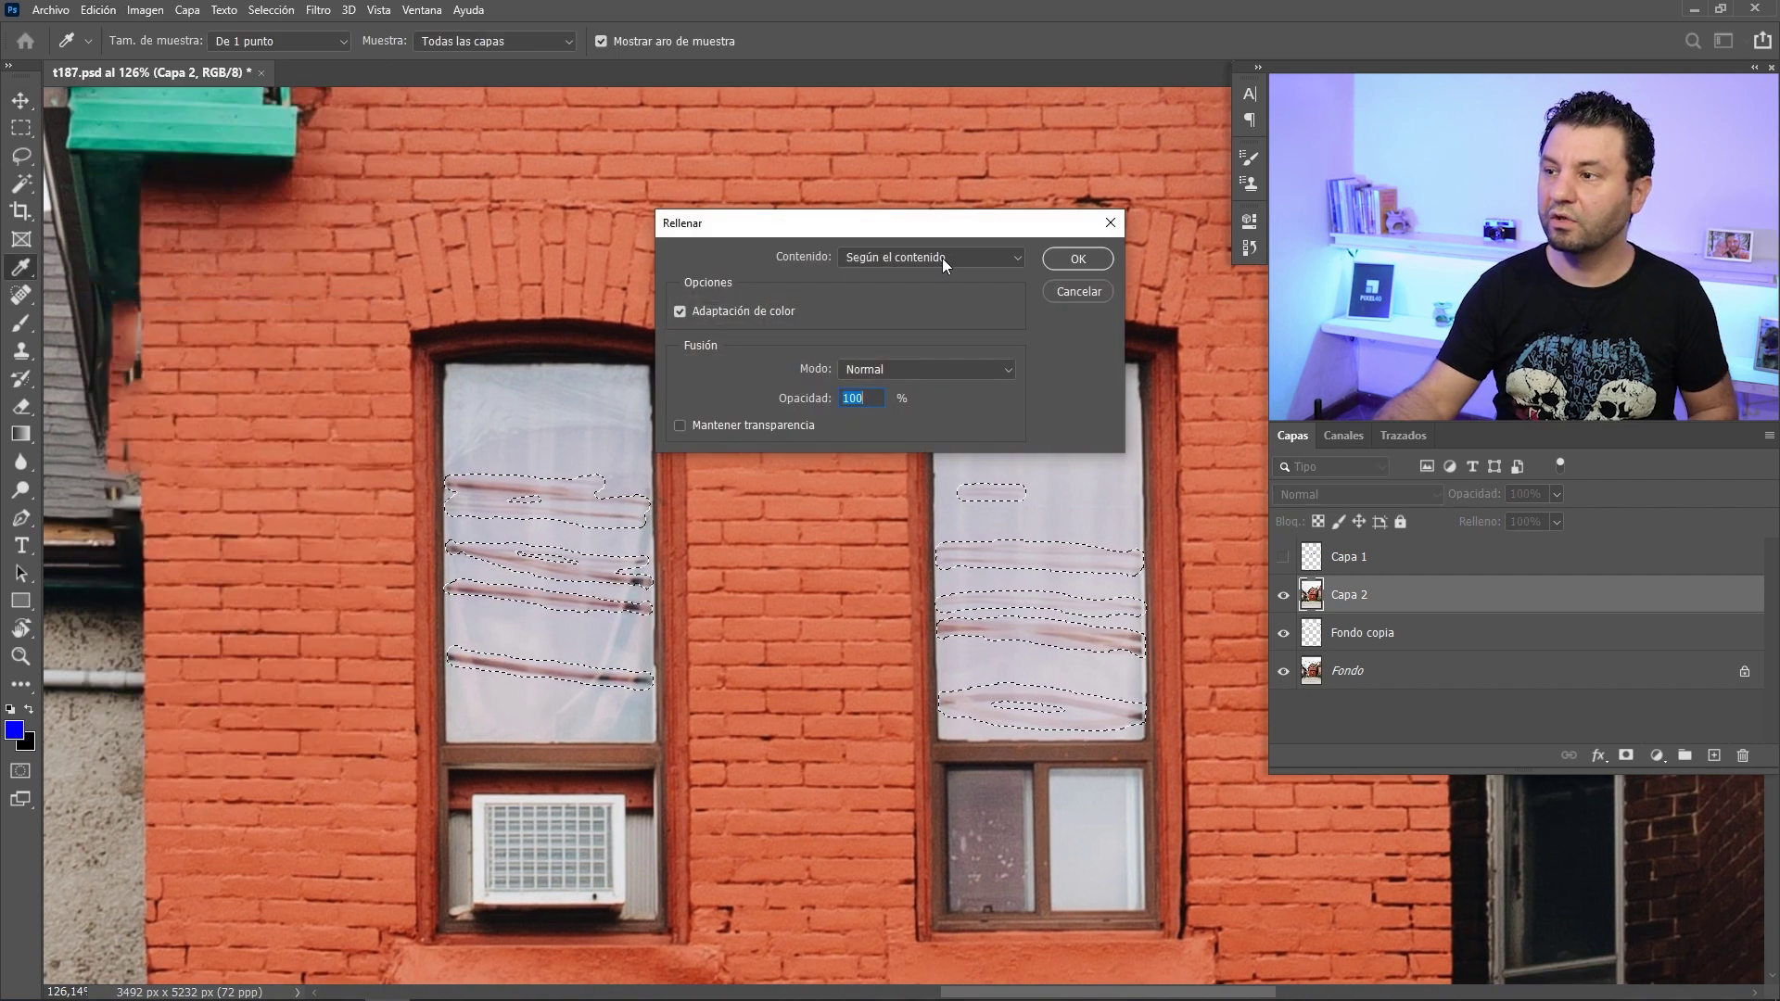
pyautogui.click(1090, 261)
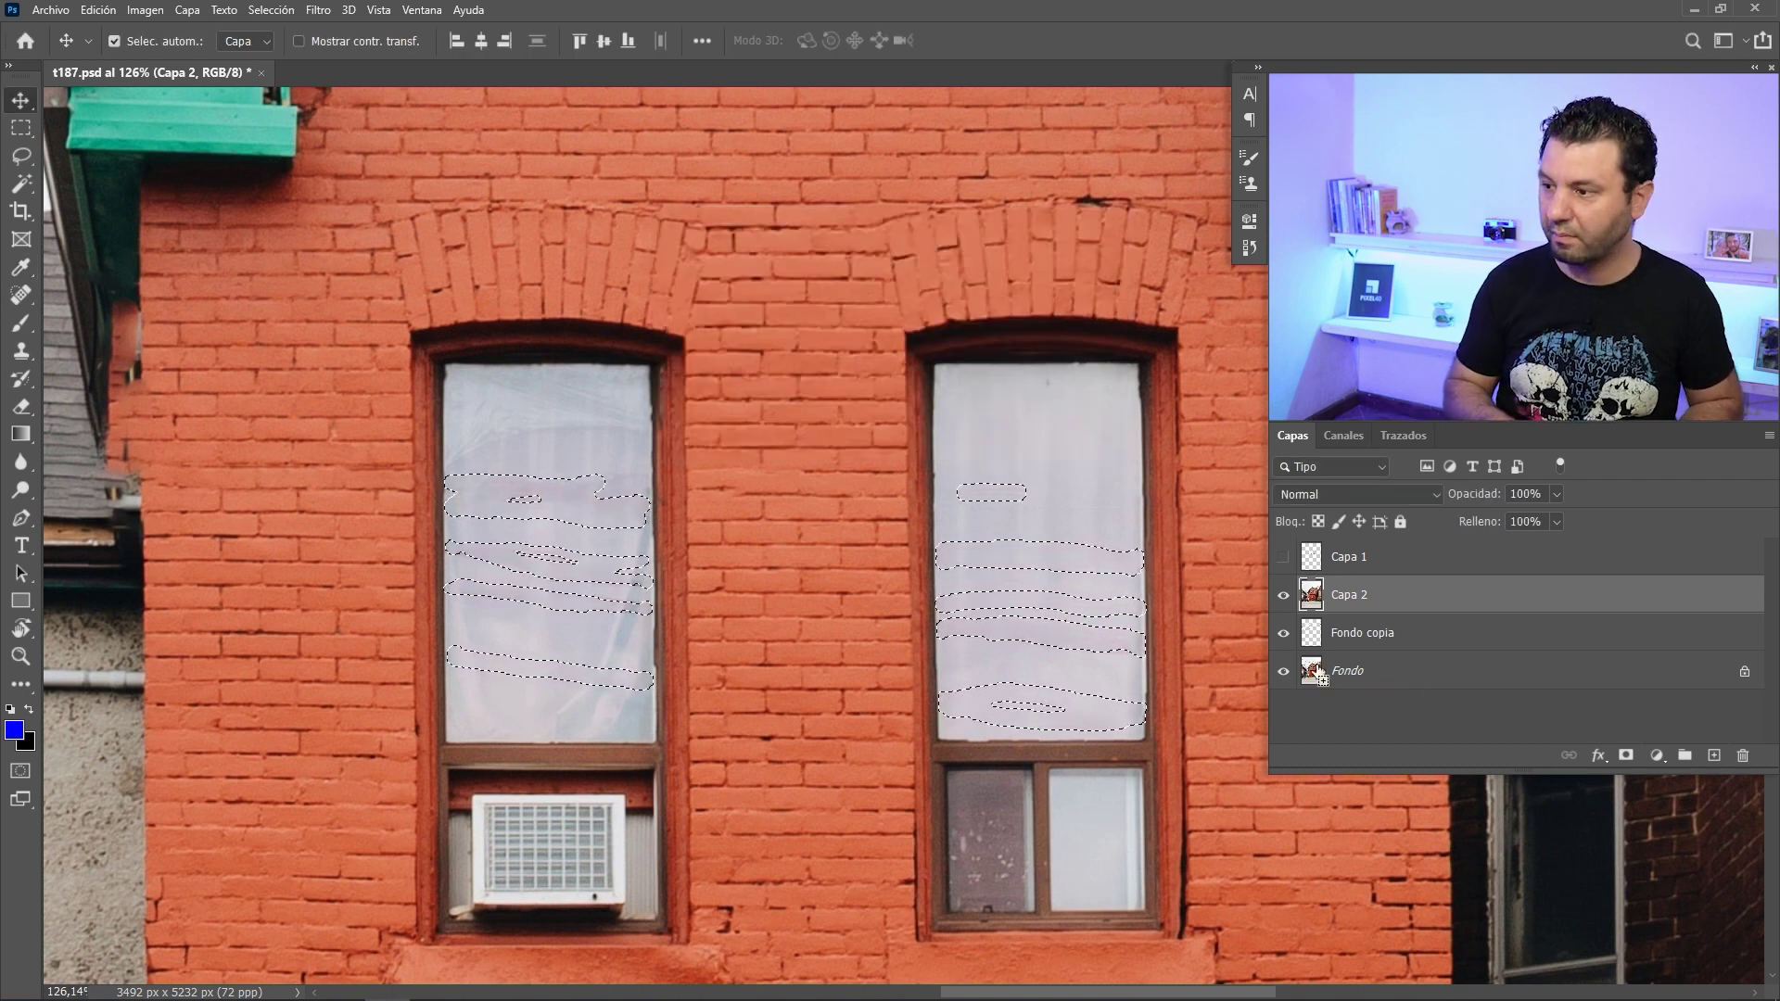
pyautogui.press('ctrl')
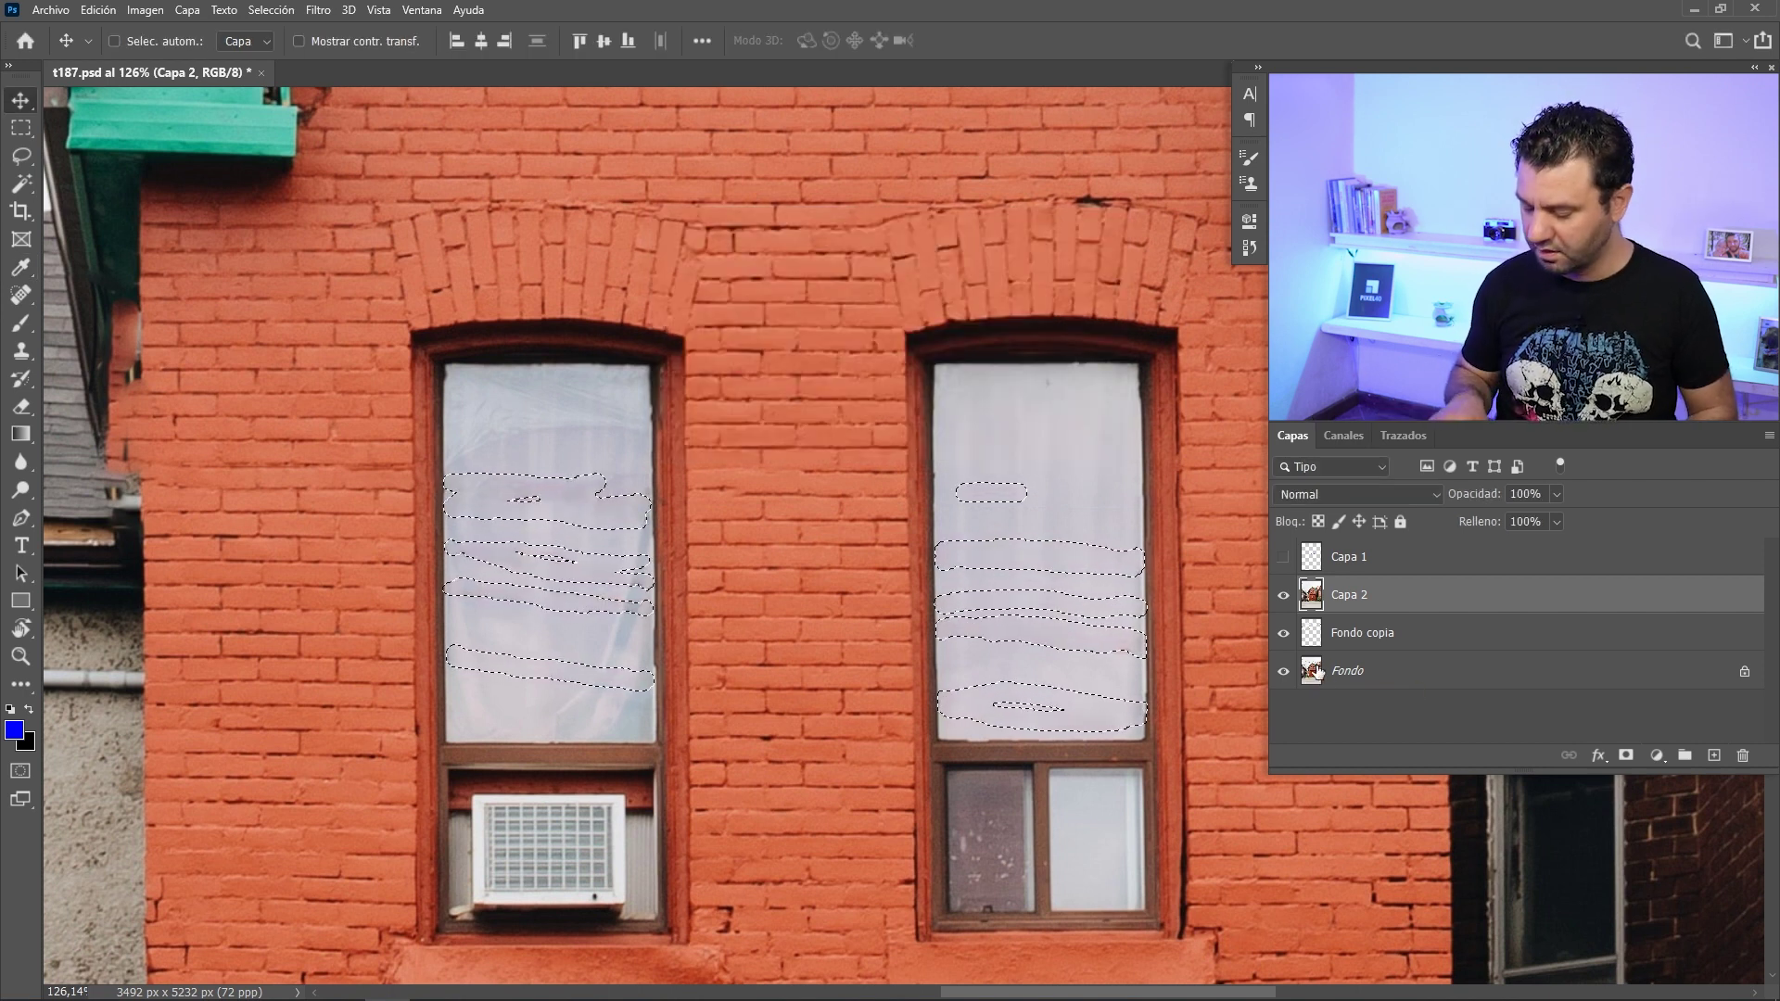
pyautogui.moveTo(1085, 478); pyautogui.dragTo(1183, 571)
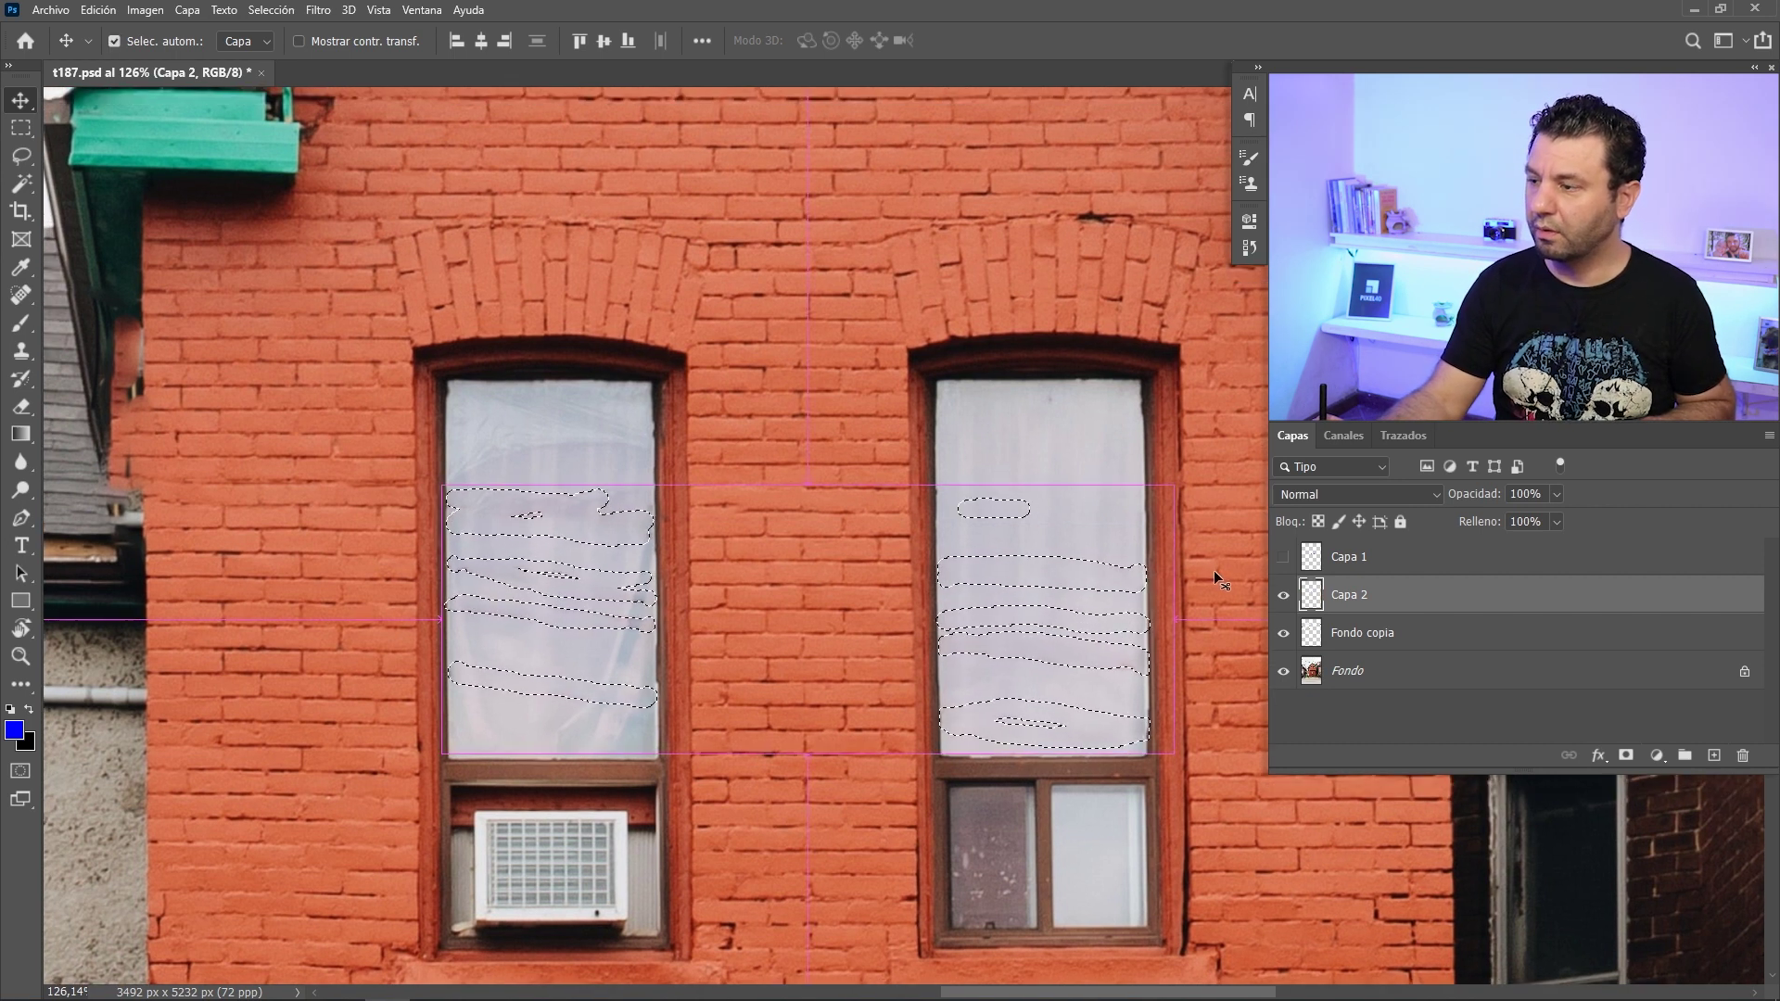
pyautogui.hotkey('ctrl', 'd')
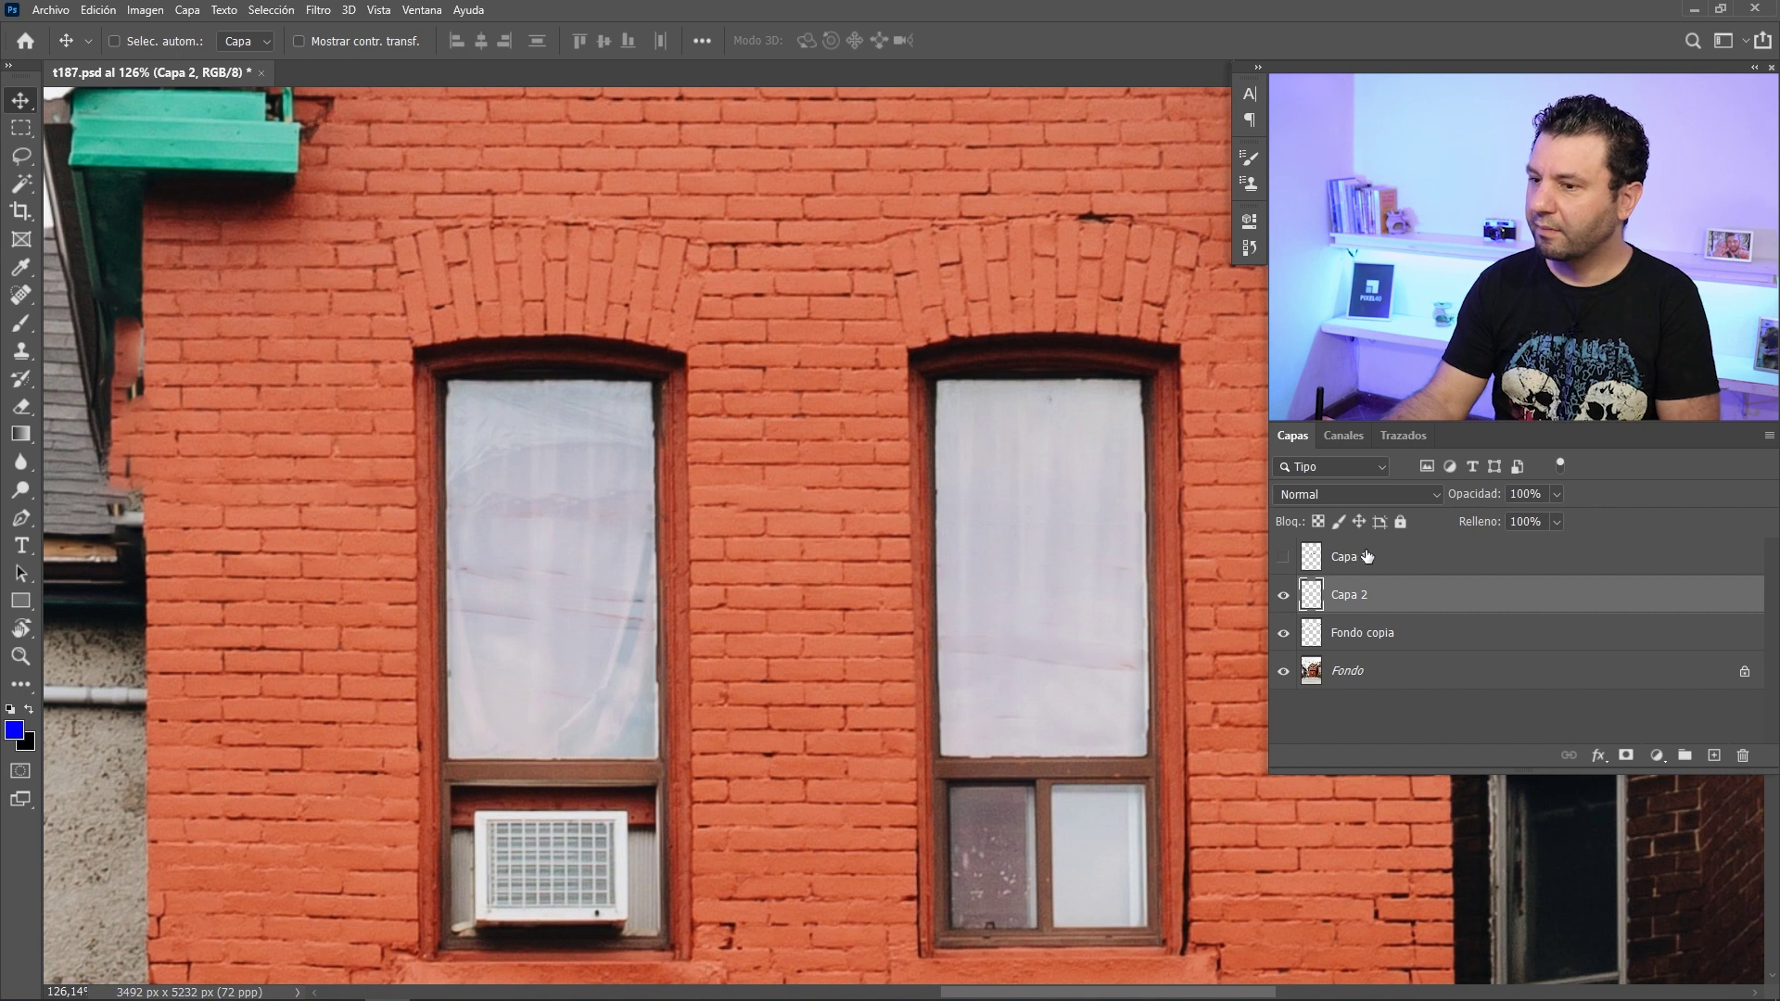
# Delete Capa 1 and spot-heal the leftover streaks across the right upper window
pyautogui.click(1366, 556)
pyautogui.press('Delete')
pyautogui.scroll(5, 1148, 556)
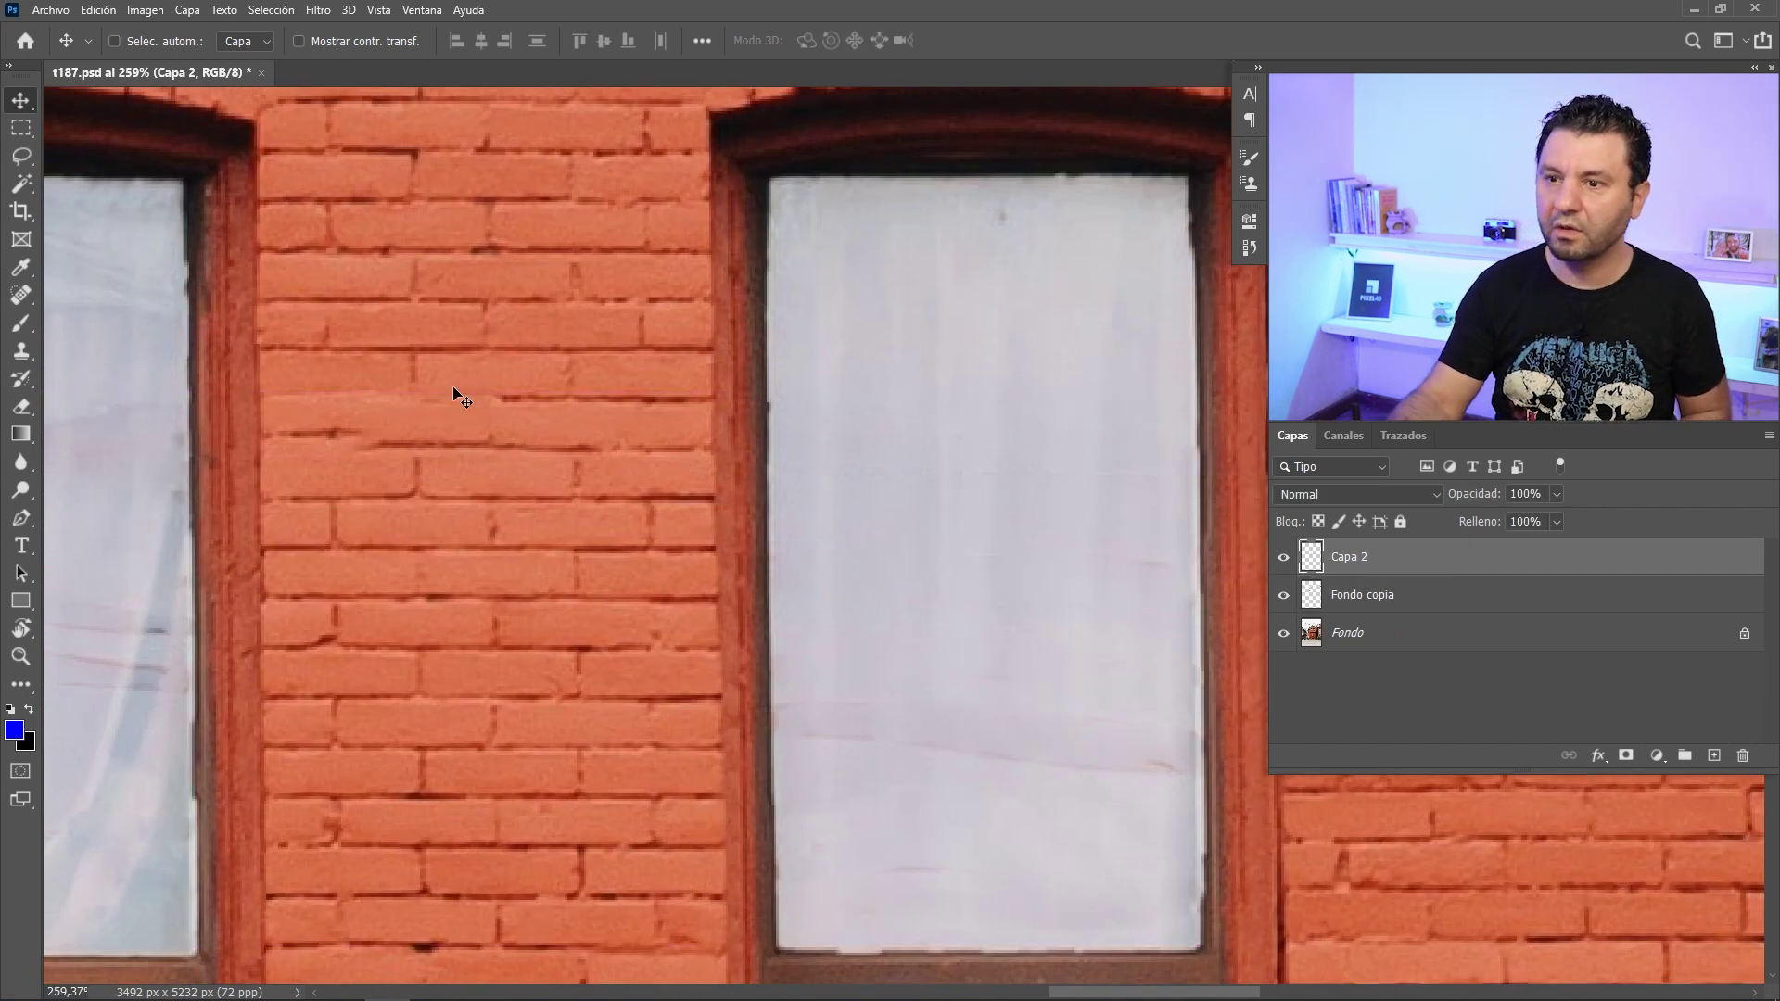
pyautogui.press('j')
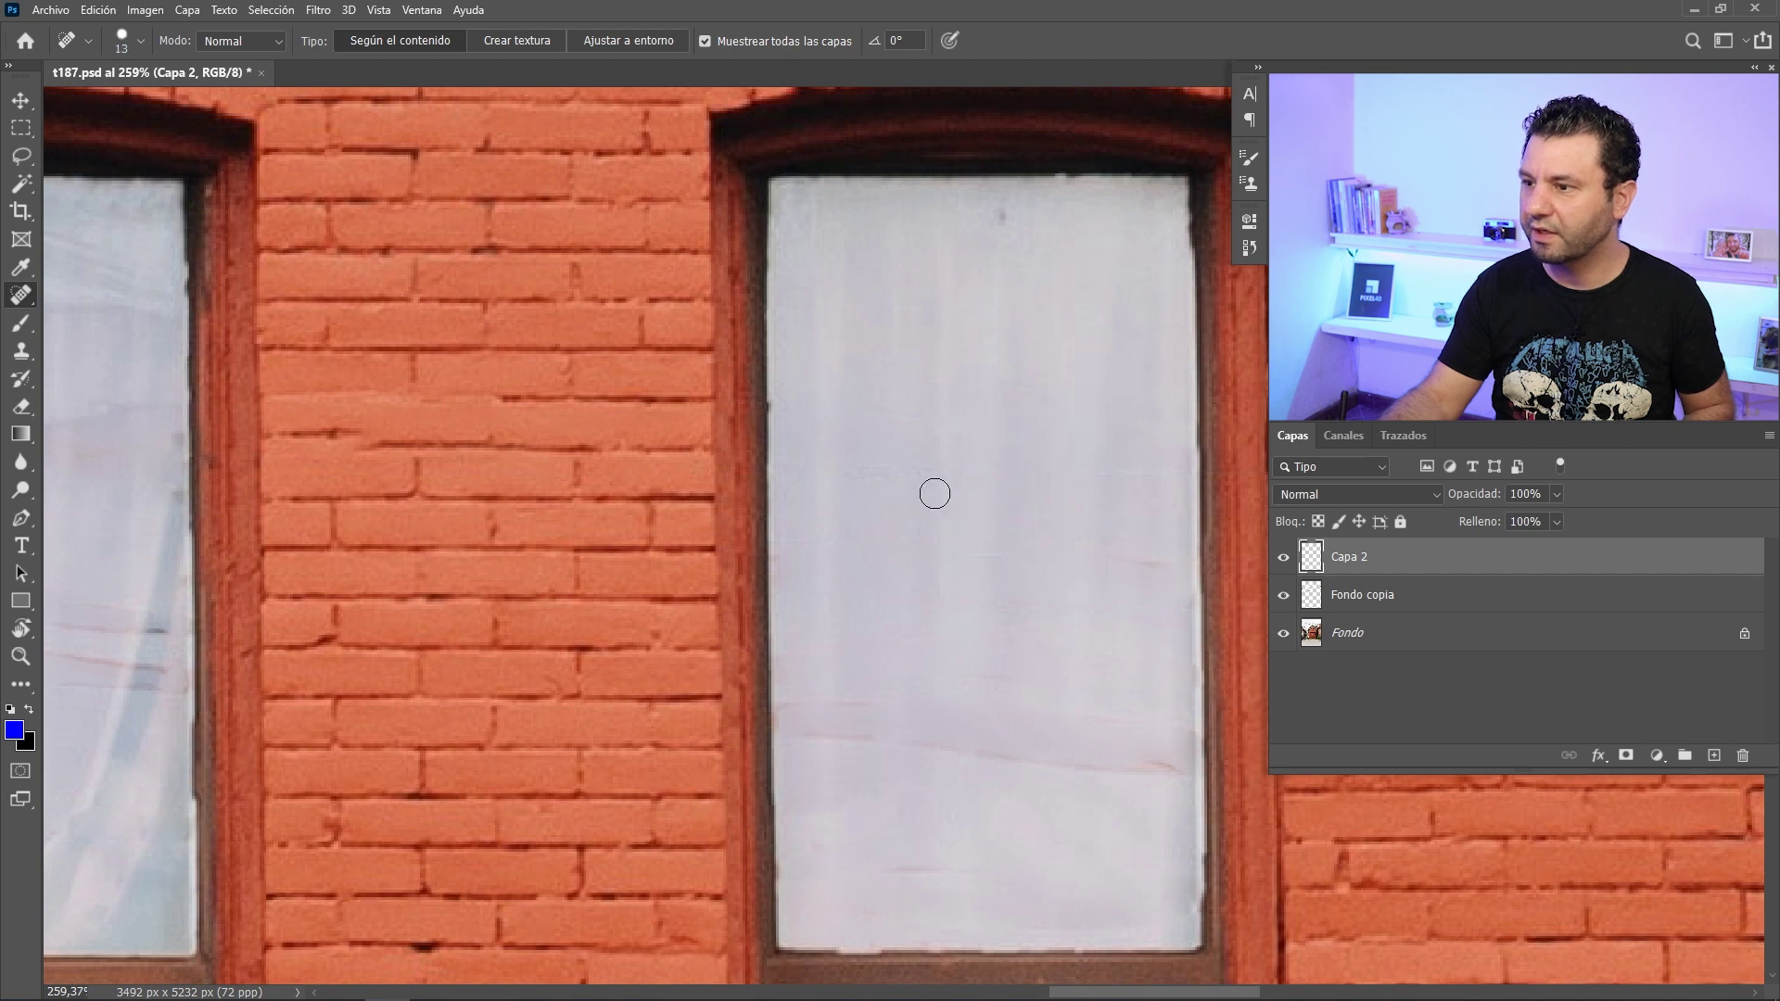
pyautogui.moveTo(835, 475); pyautogui.dragTo(1127, 476)
pyautogui.moveTo(1128, 561); pyautogui.dragTo(1159, 562)
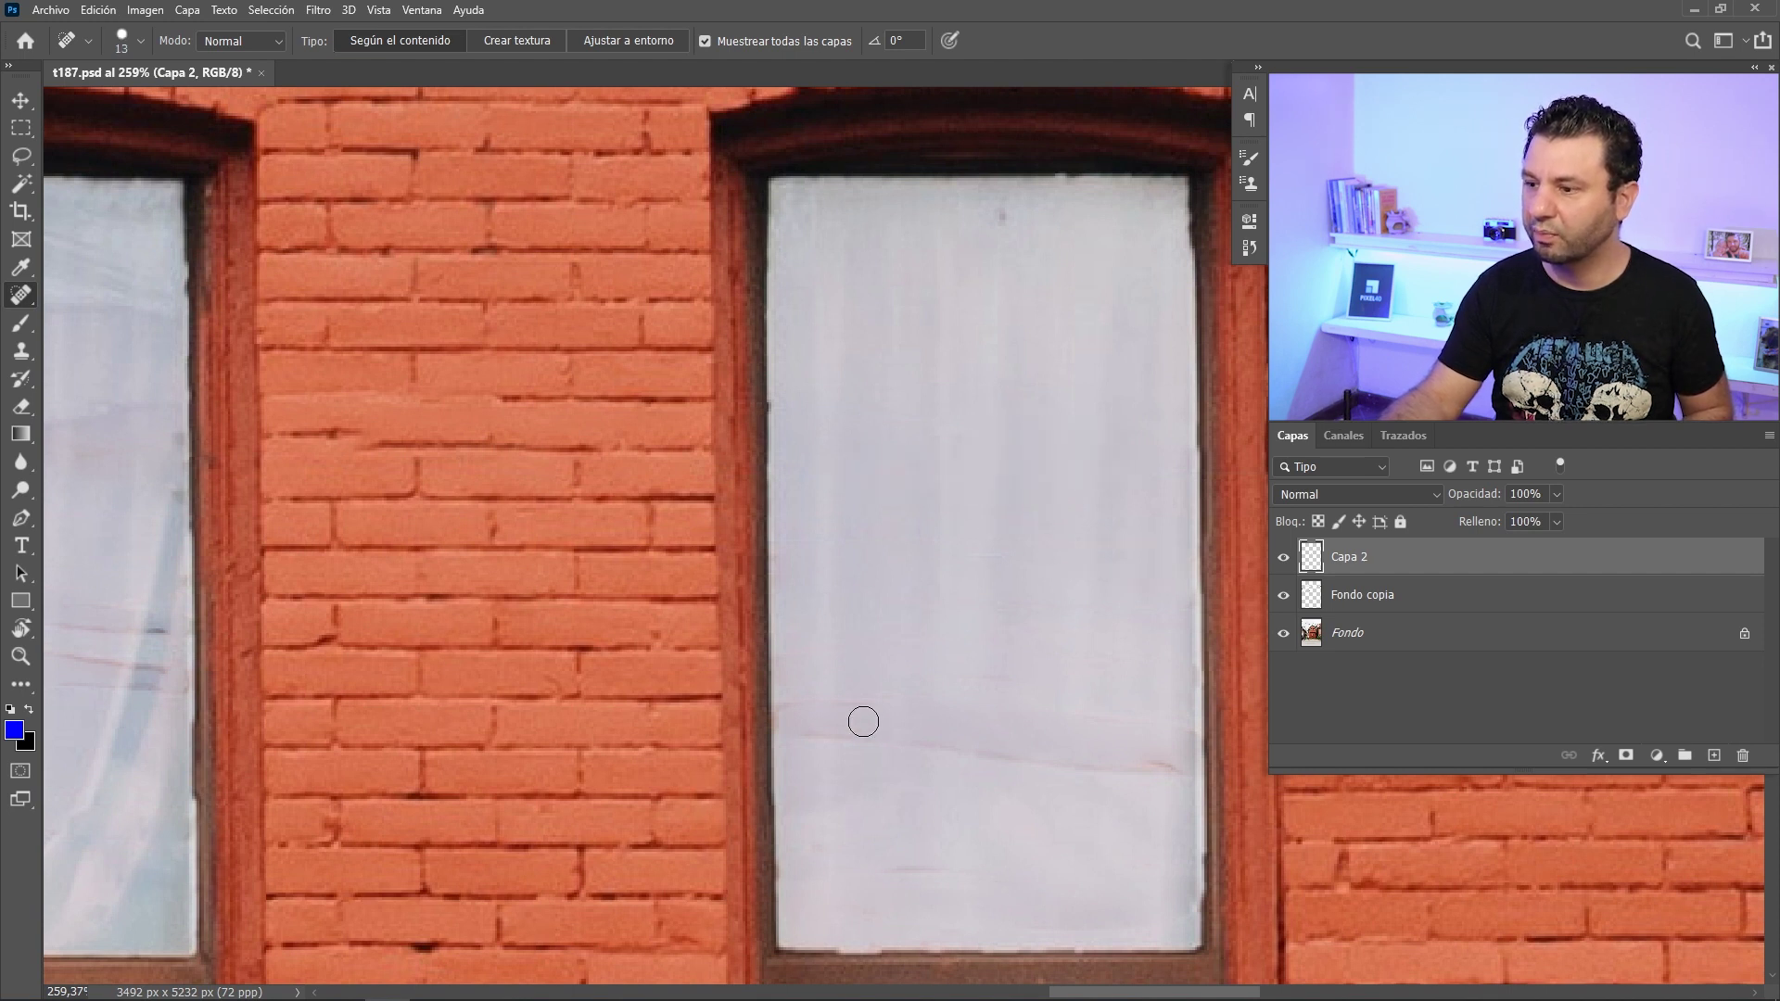
pyautogui.moveTo(793, 719); pyautogui.dragTo(1015, 715)
pyautogui.moveTo(1178, 765); pyautogui.dragTo(822, 735)
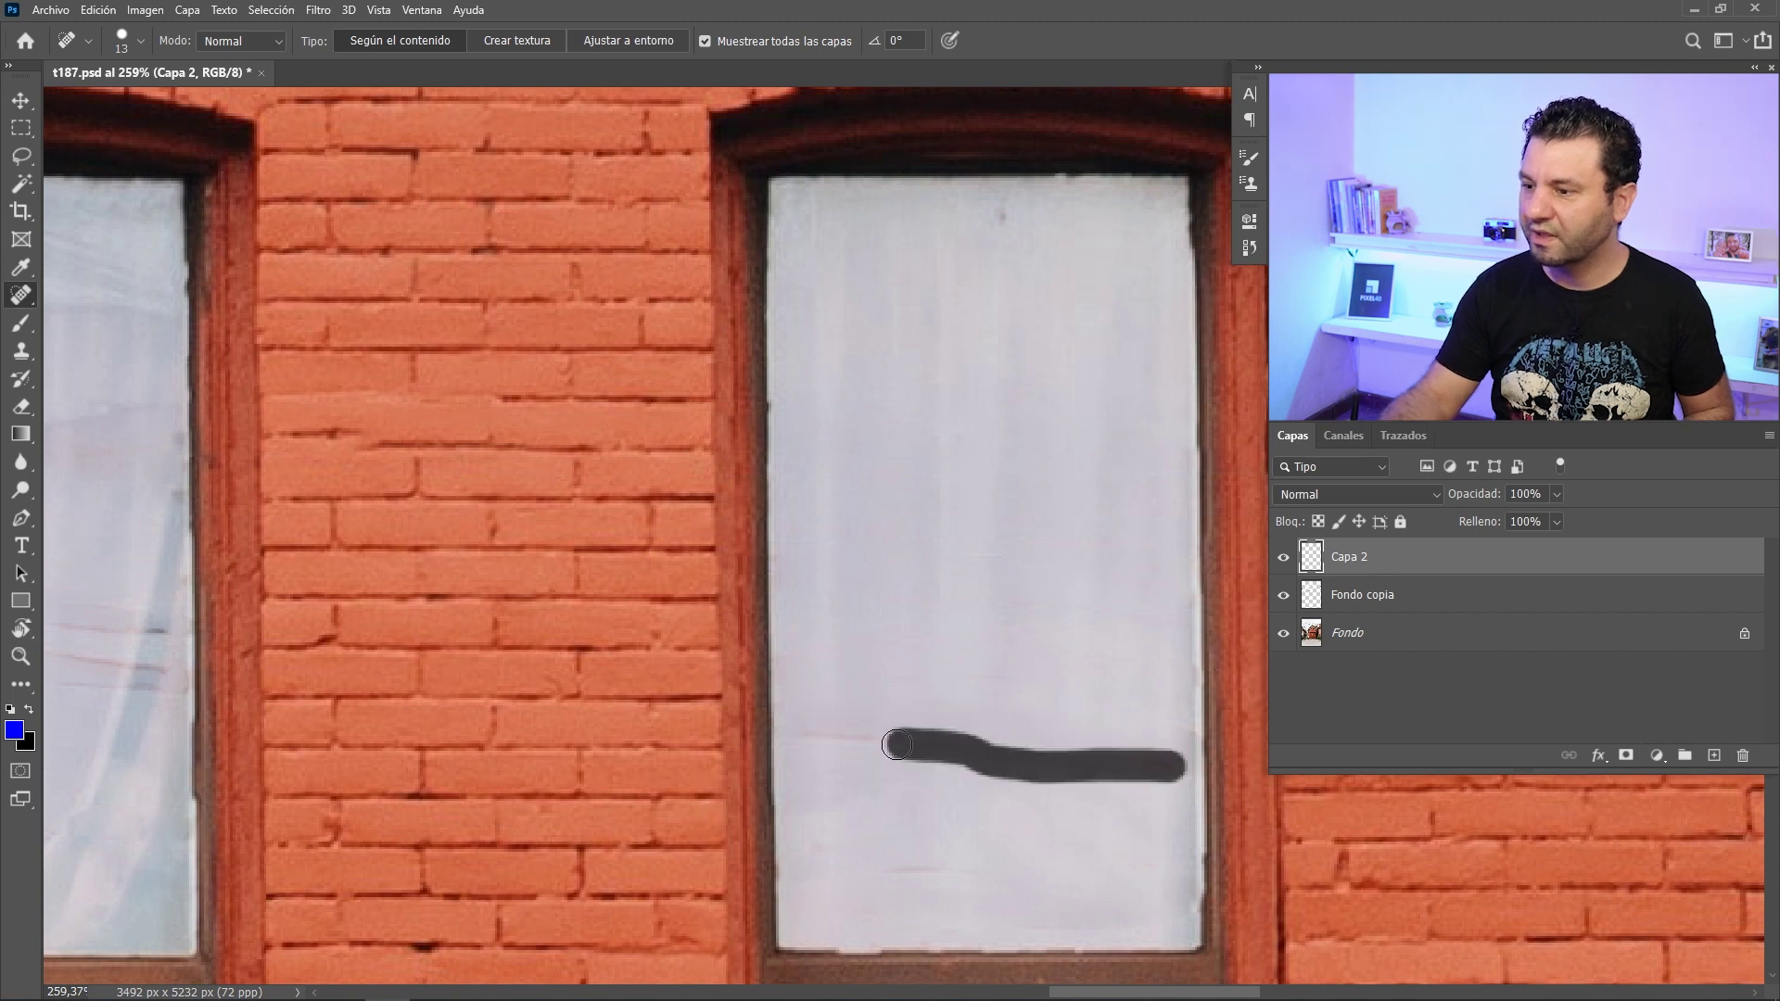
pyautogui.moveTo(944, 845); pyautogui.dragTo(882, 871)
pyautogui.moveTo(667, 862)
pyautogui.mouseDown()
pyautogui.moveTo(1190, 812)
pyautogui.moveTo(1235, 837)
pyautogui.mouseUp()
# Spot-heal the remaining faint lines on the left window and its curtain
pyautogui.moveTo(347, 620)
pyautogui.mouseDown()
pyautogui.moveTo(486, 623)
pyautogui.moveTo(616, 657)
pyautogui.moveTo(723, 603)
pyautogui.mouseUp()
pyautogui.click(336, 604)
pyautogui.moveTo(351, 530); pyautogui.dragTo(485, 555)
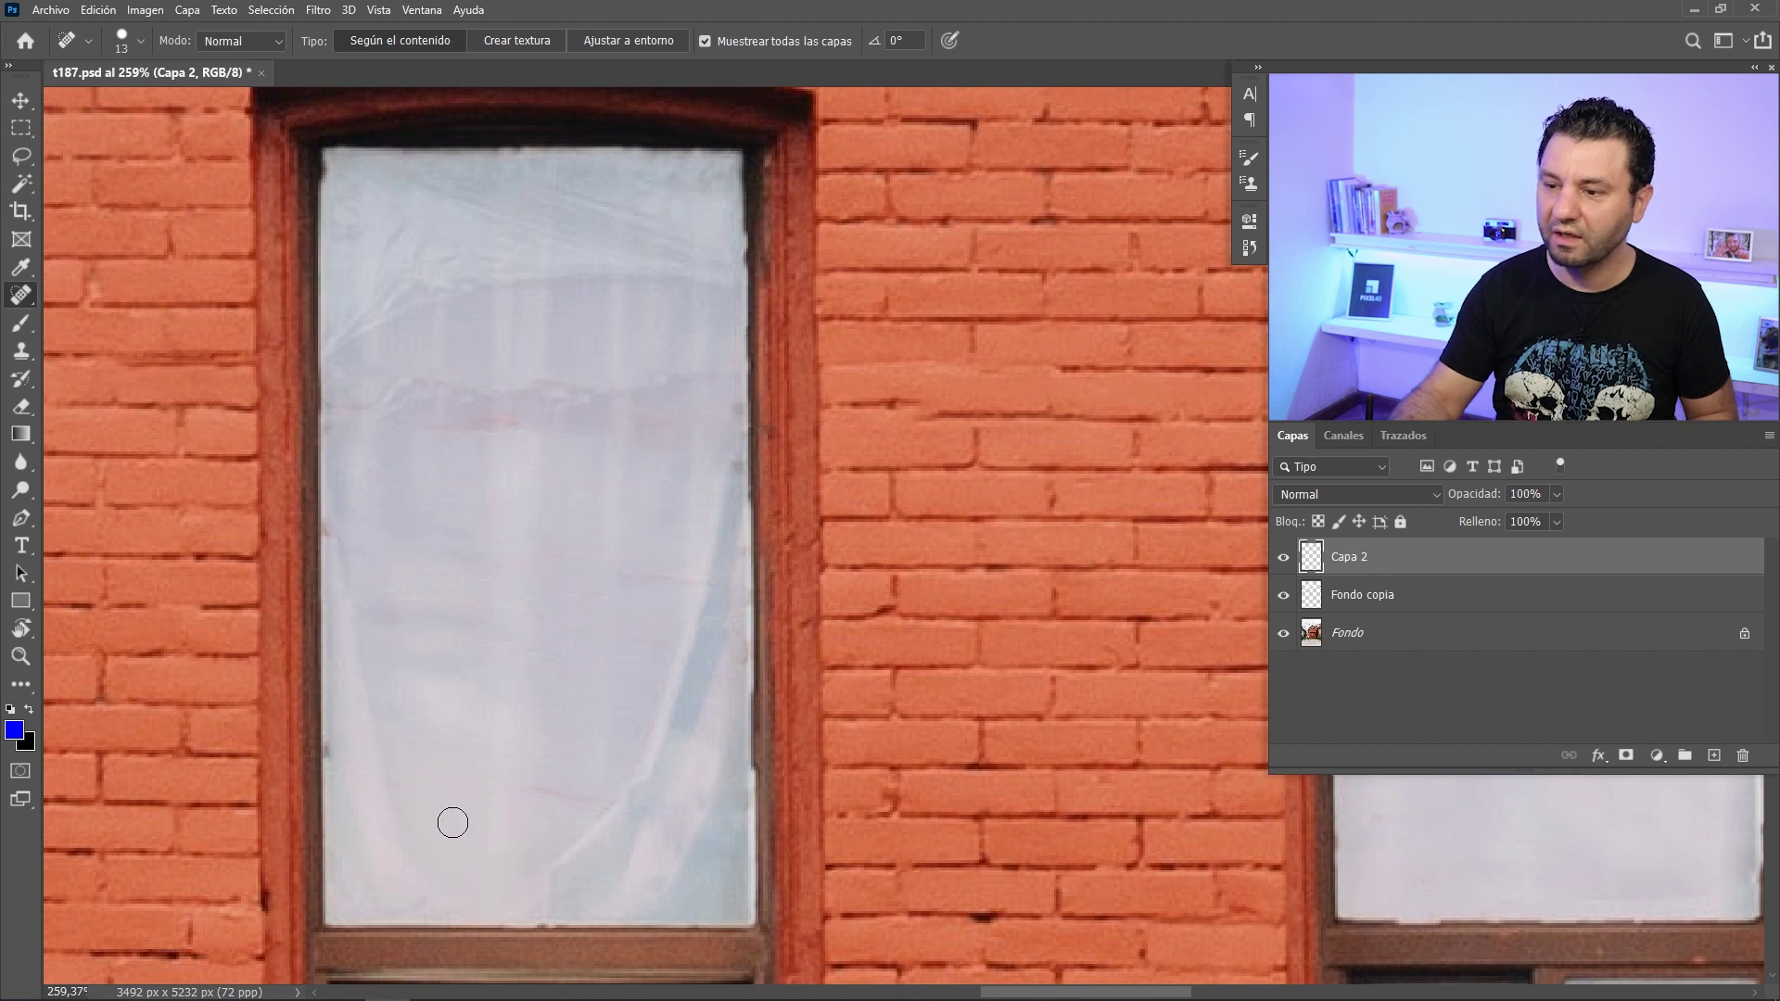
pyautogui.moveTo(536, 797); pyautogui.dragTo(621, 795)
pyautogui.moveTo(357, 649); pyautogui.dragTo(429, 683)
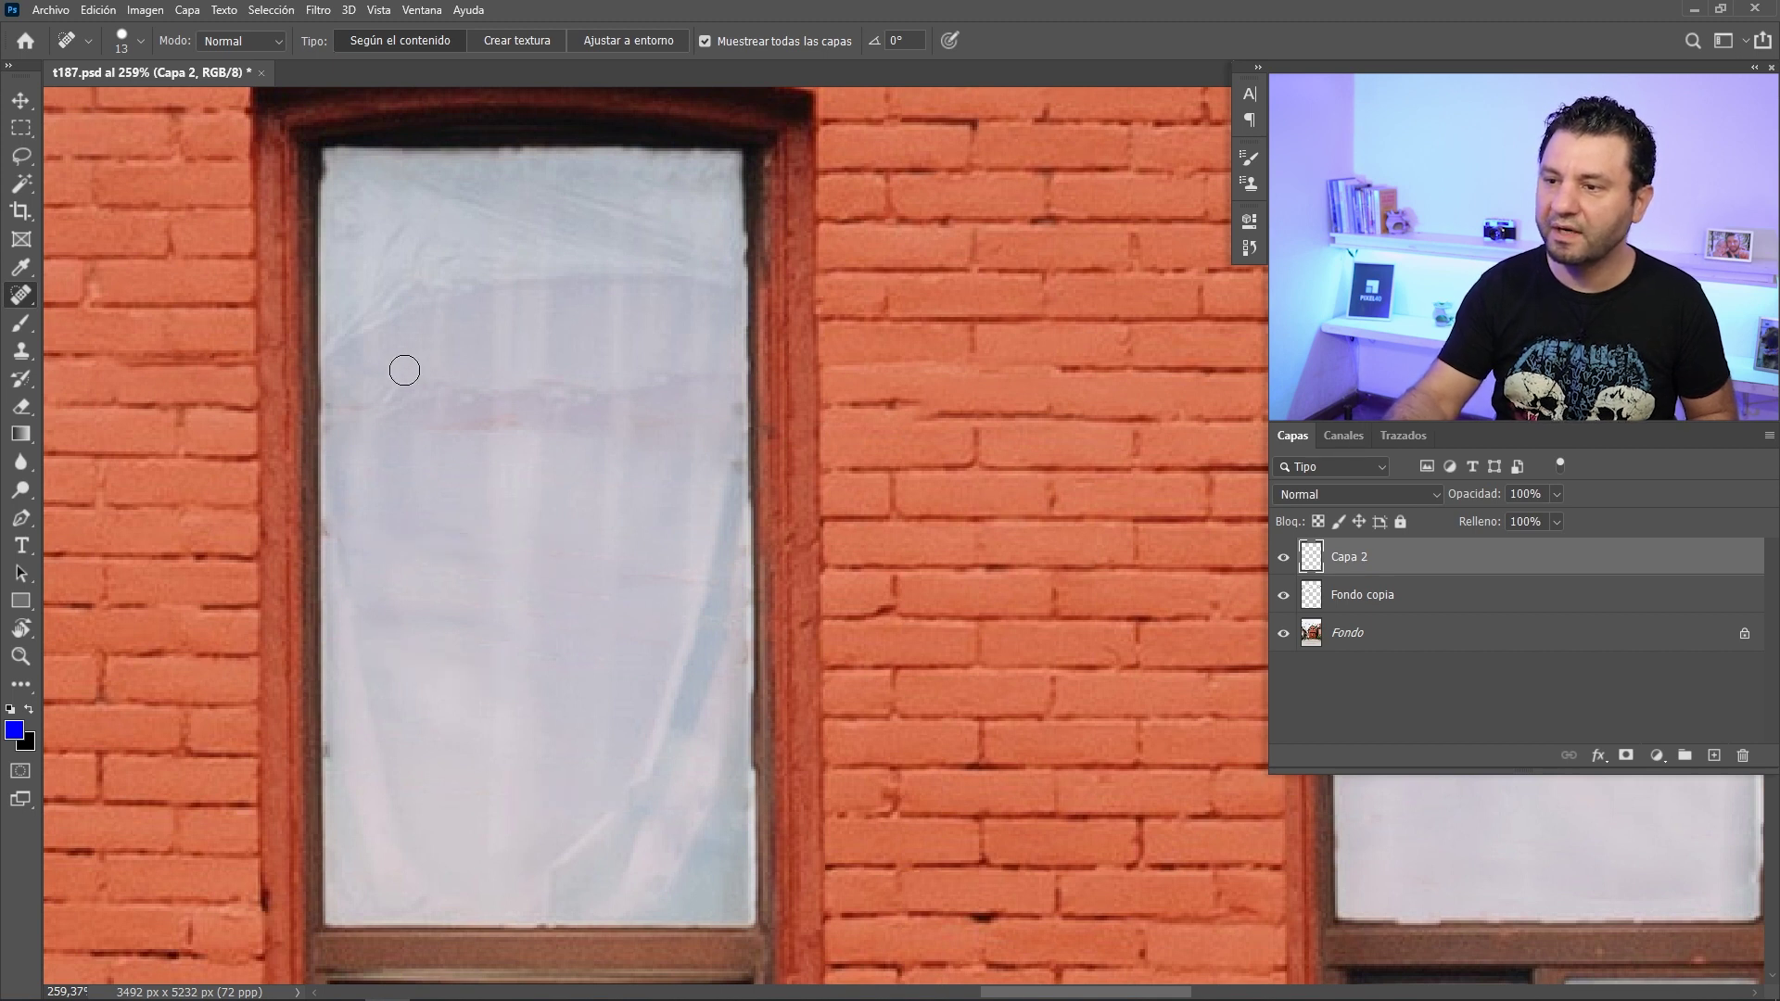
pyautogui.moveTo(343, 404); pyautogui.dragTo(661, 430)
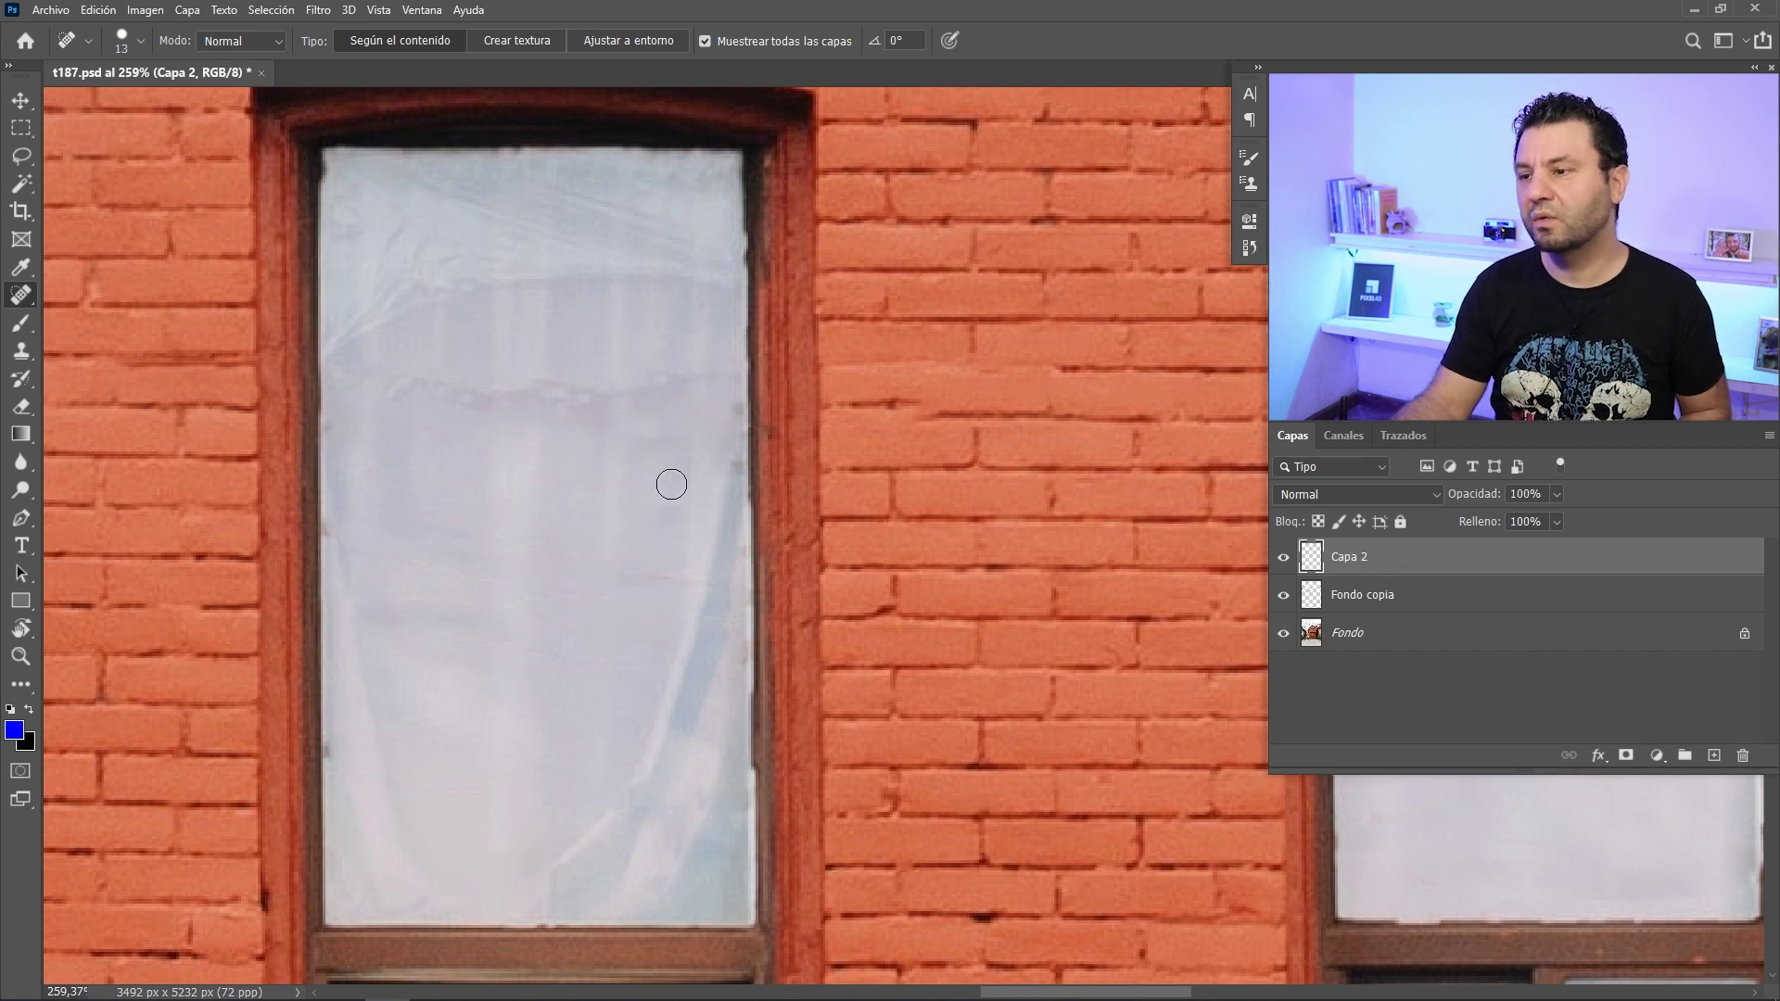
pyautogui.moveTo(652, 567)
pyautogui.mouseDown()
pyautogui.moveTo(522, 583)
pyautogui.moveTo(575, 572)
pyautogui.mouseUp()
pyautogui.click(399, 539)
pyautogui.moveTo(538, 683); pyautogui.dragTo(530, 709)
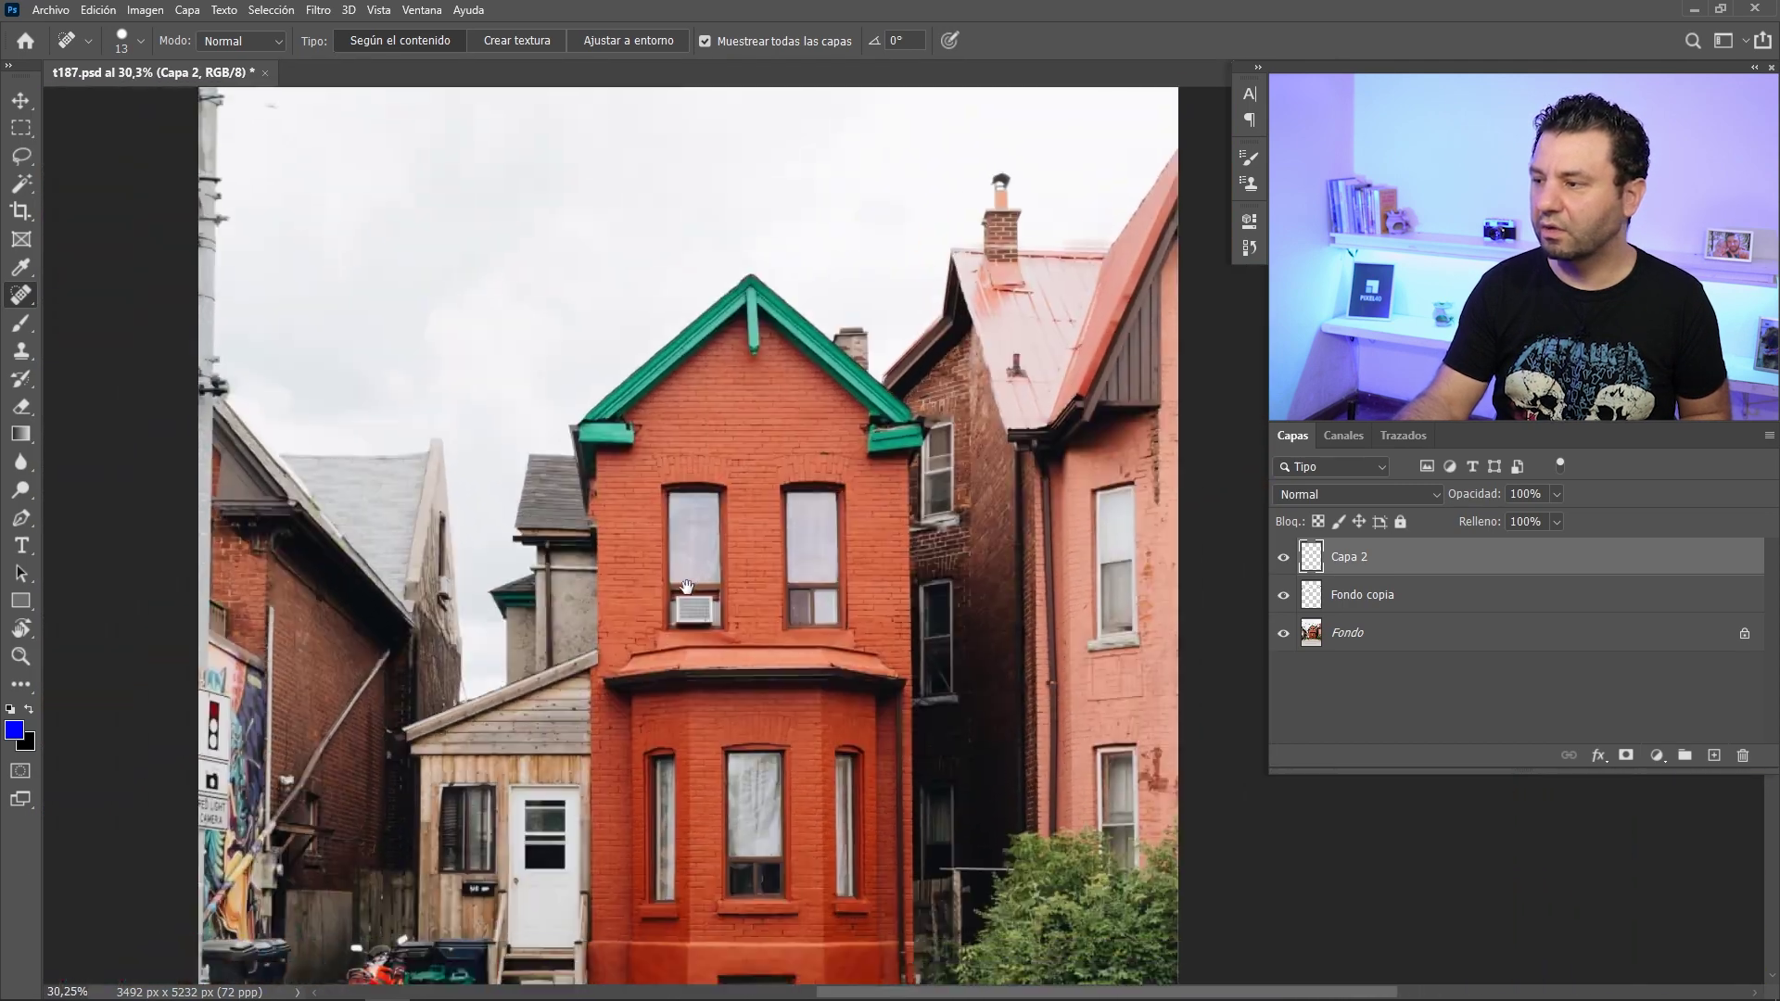
# Compare the sky with and without the cable-free layers by toggling their visibility
pyautogui.moveTo(530, 709); pyautogui.dragTo(524, 712)
pyautogui.click(1284, 557)
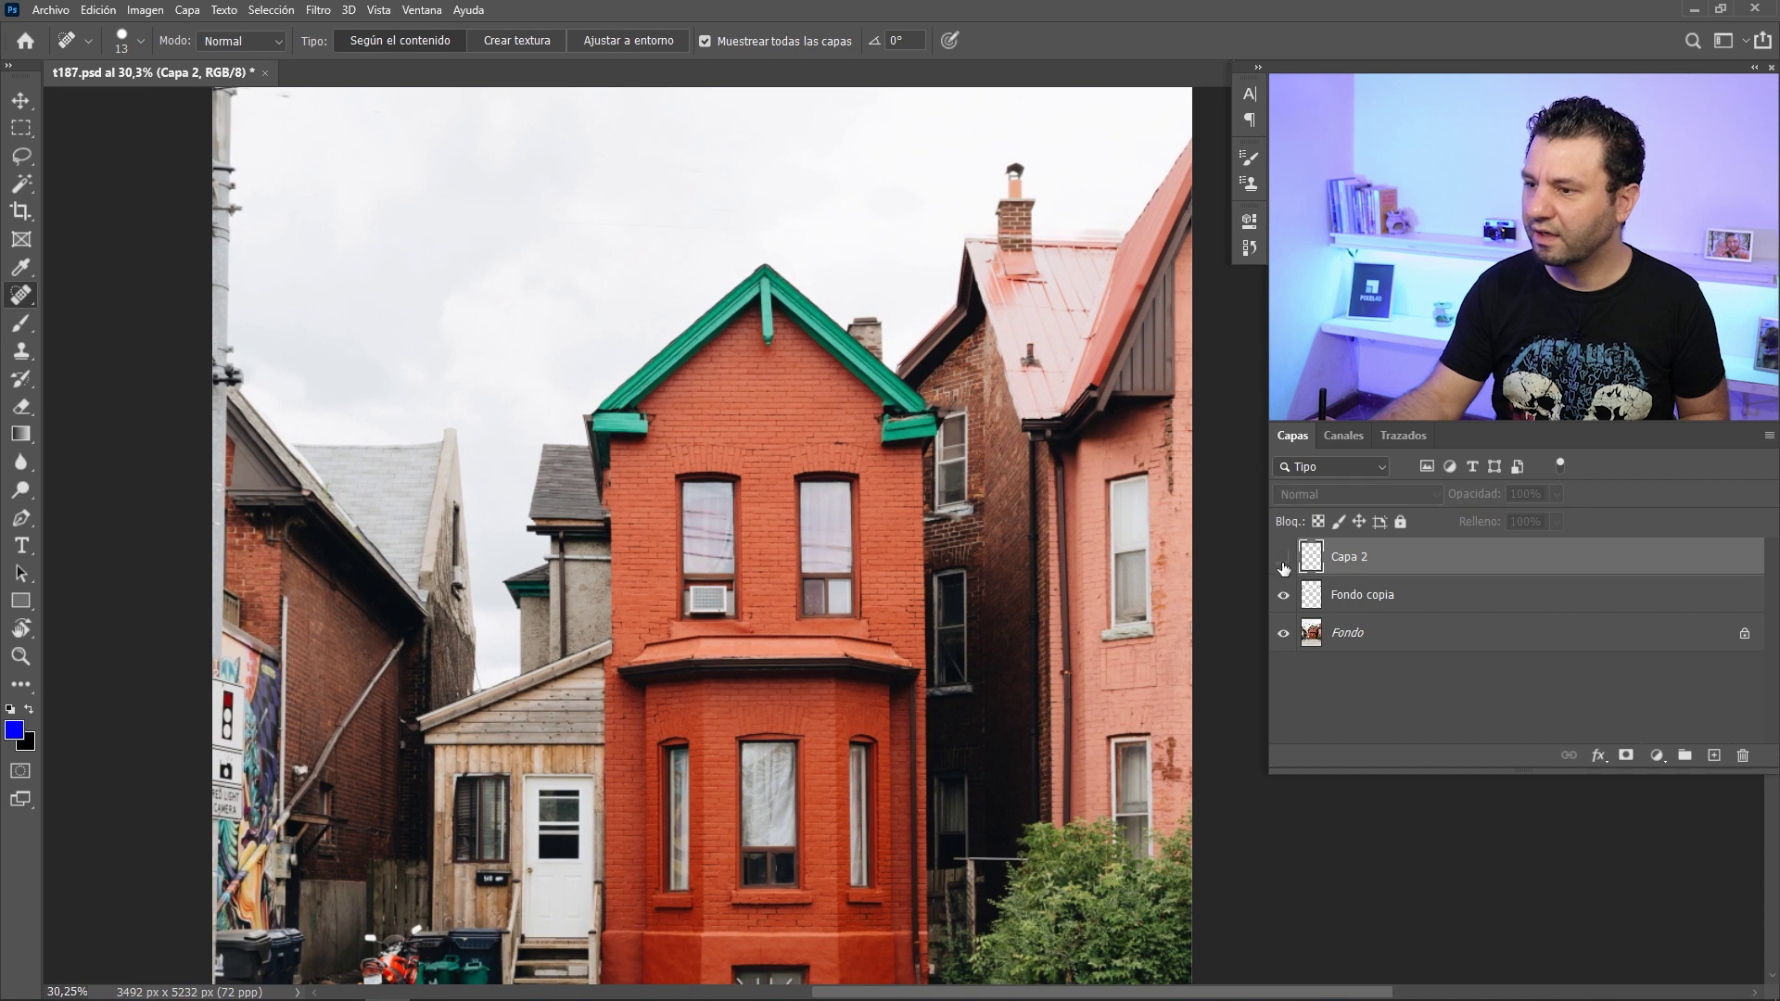
pyautogui.click(1283, 598)
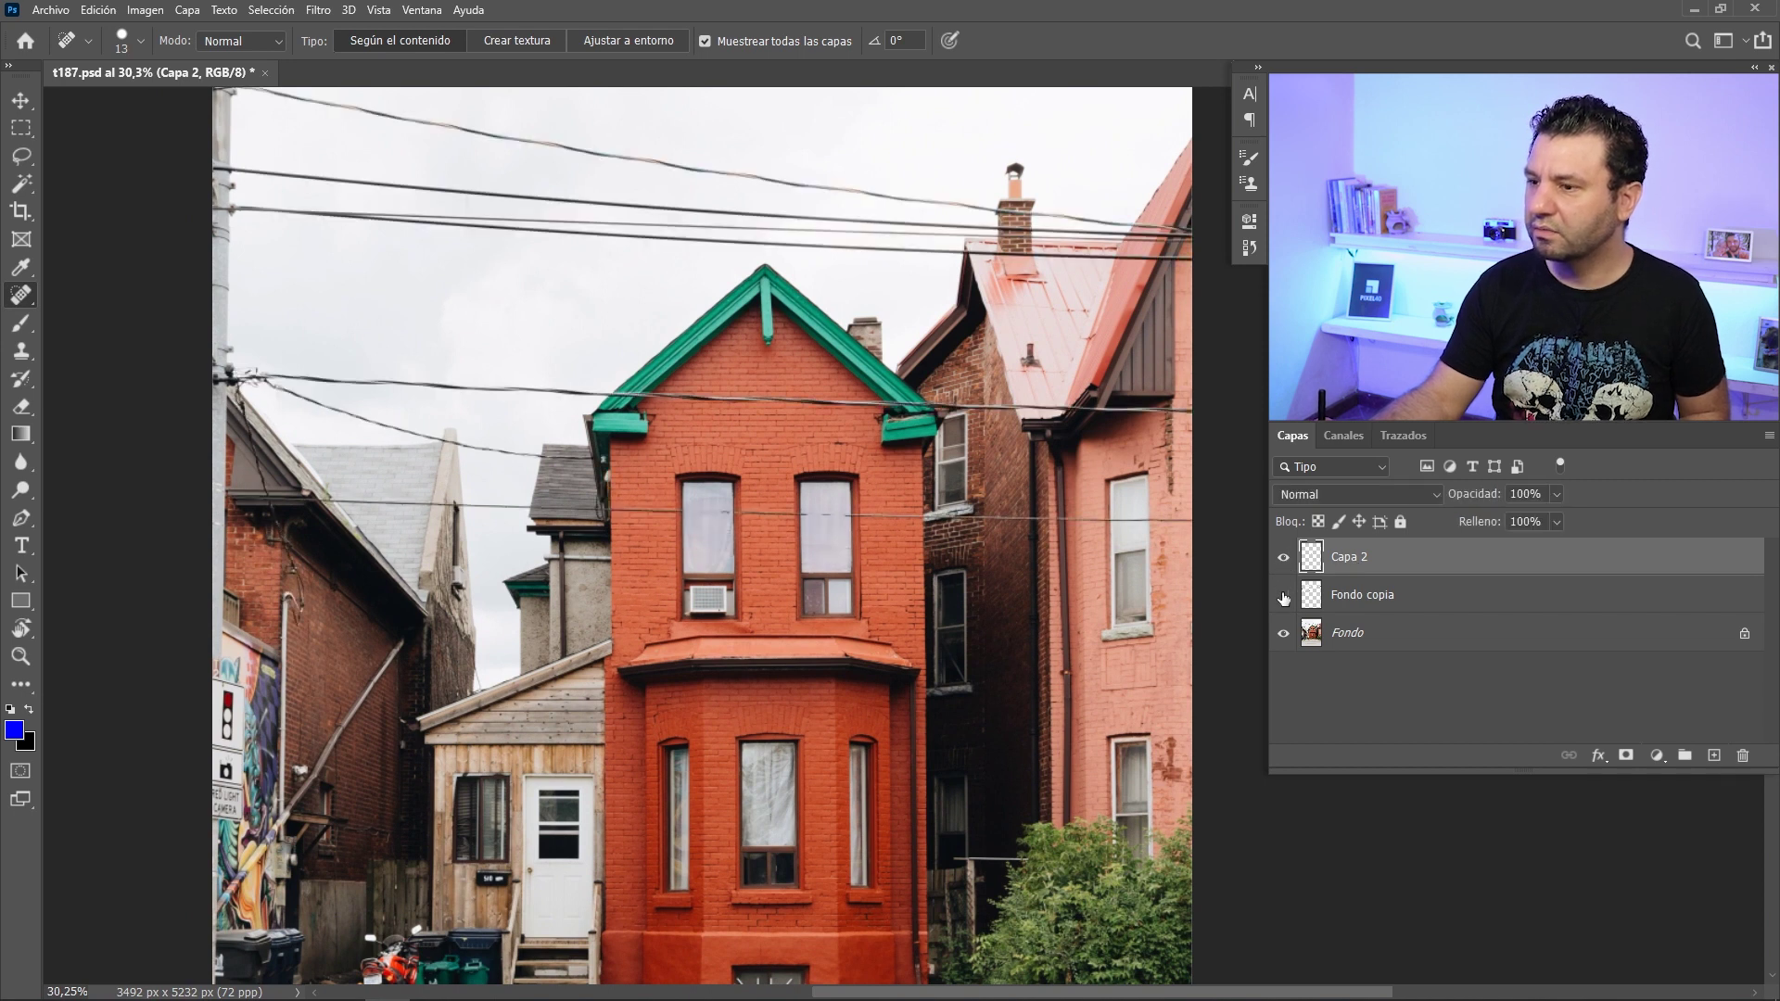
pyautogui.click(1284, 595)
pyautogui.click(1285, 598)
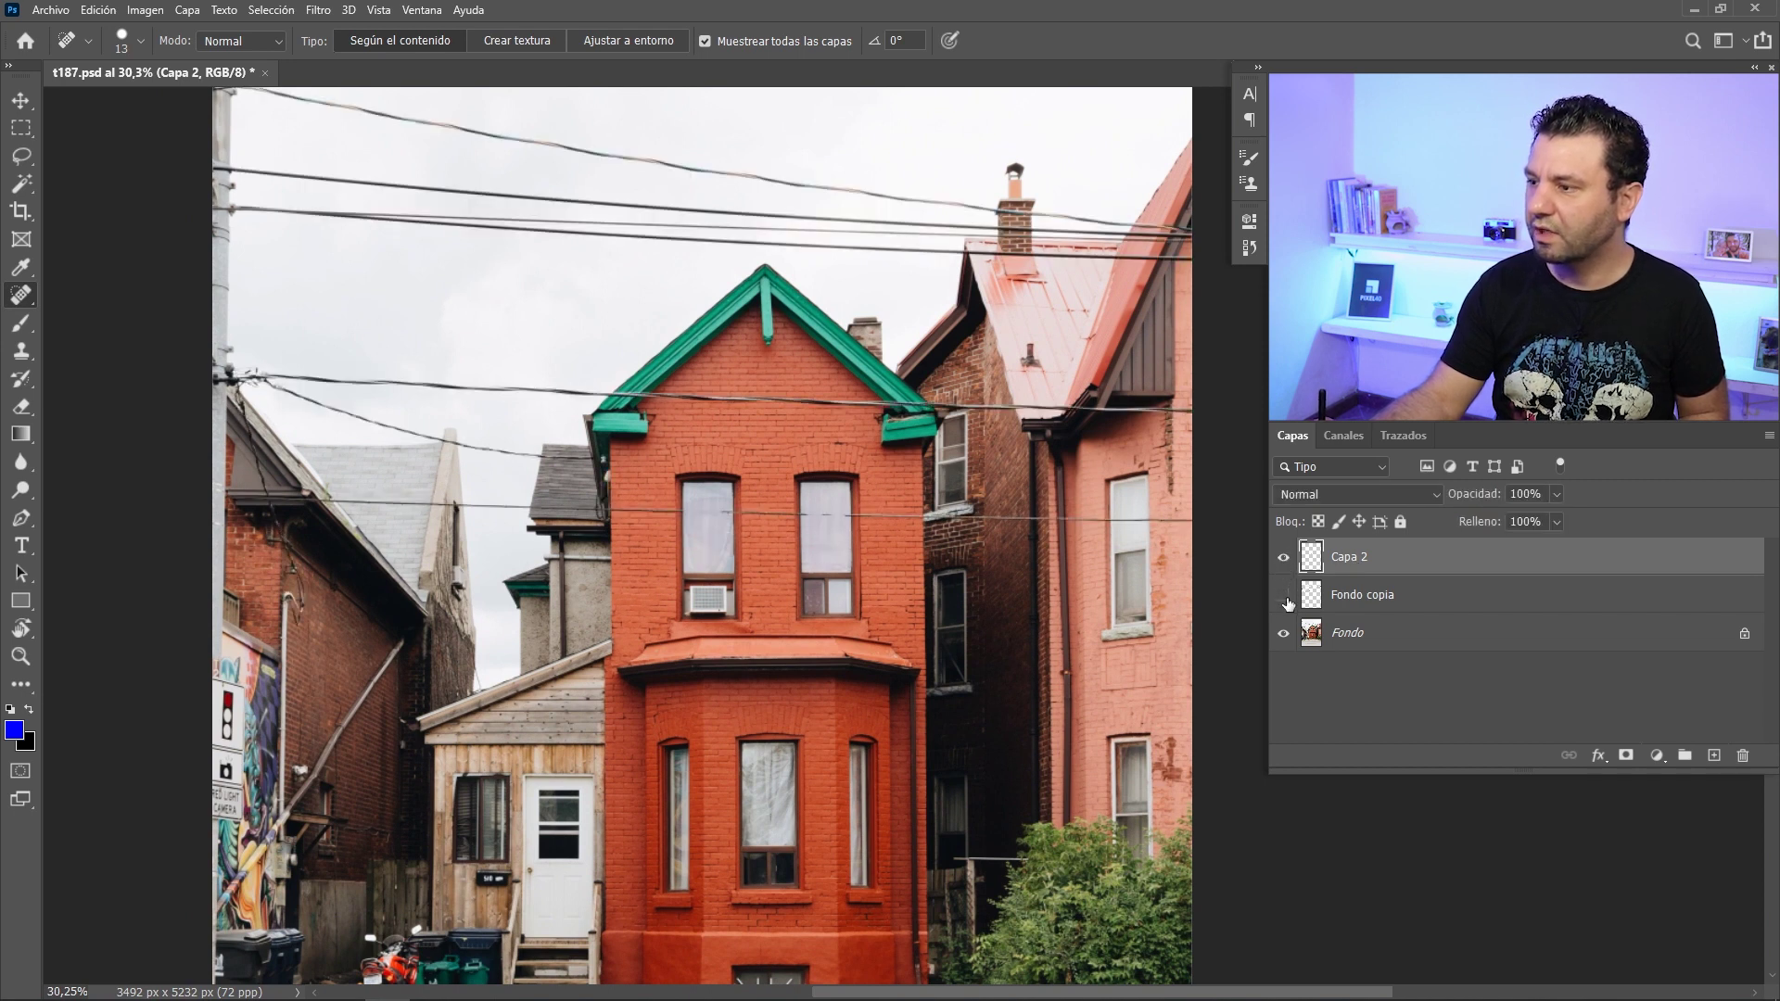
pyautogui.click(1285, 597)
# Merge Fondo copia and Capa 2 into a single Capa 2 layer with Ctrl+E
pyautogui.click(1356, 598)
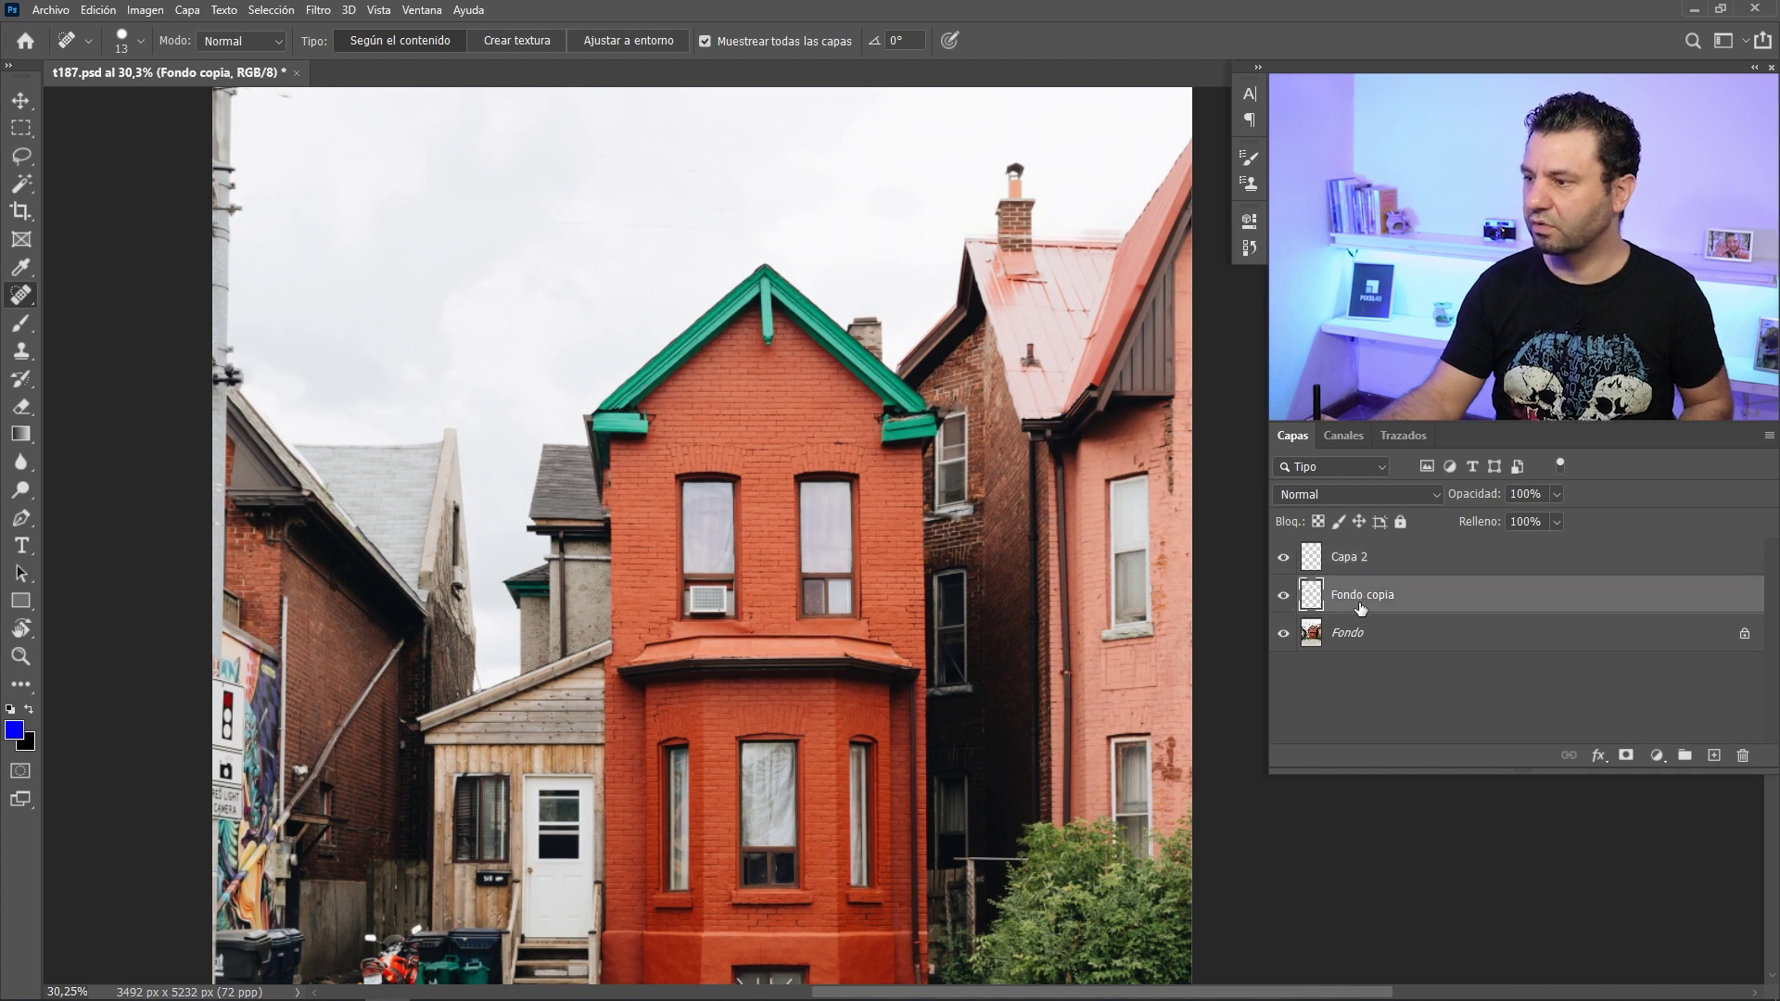
pyautogui.keyDown('shift'); pyautogui.click(1356, 561); pyautogui.keyUp('shift')
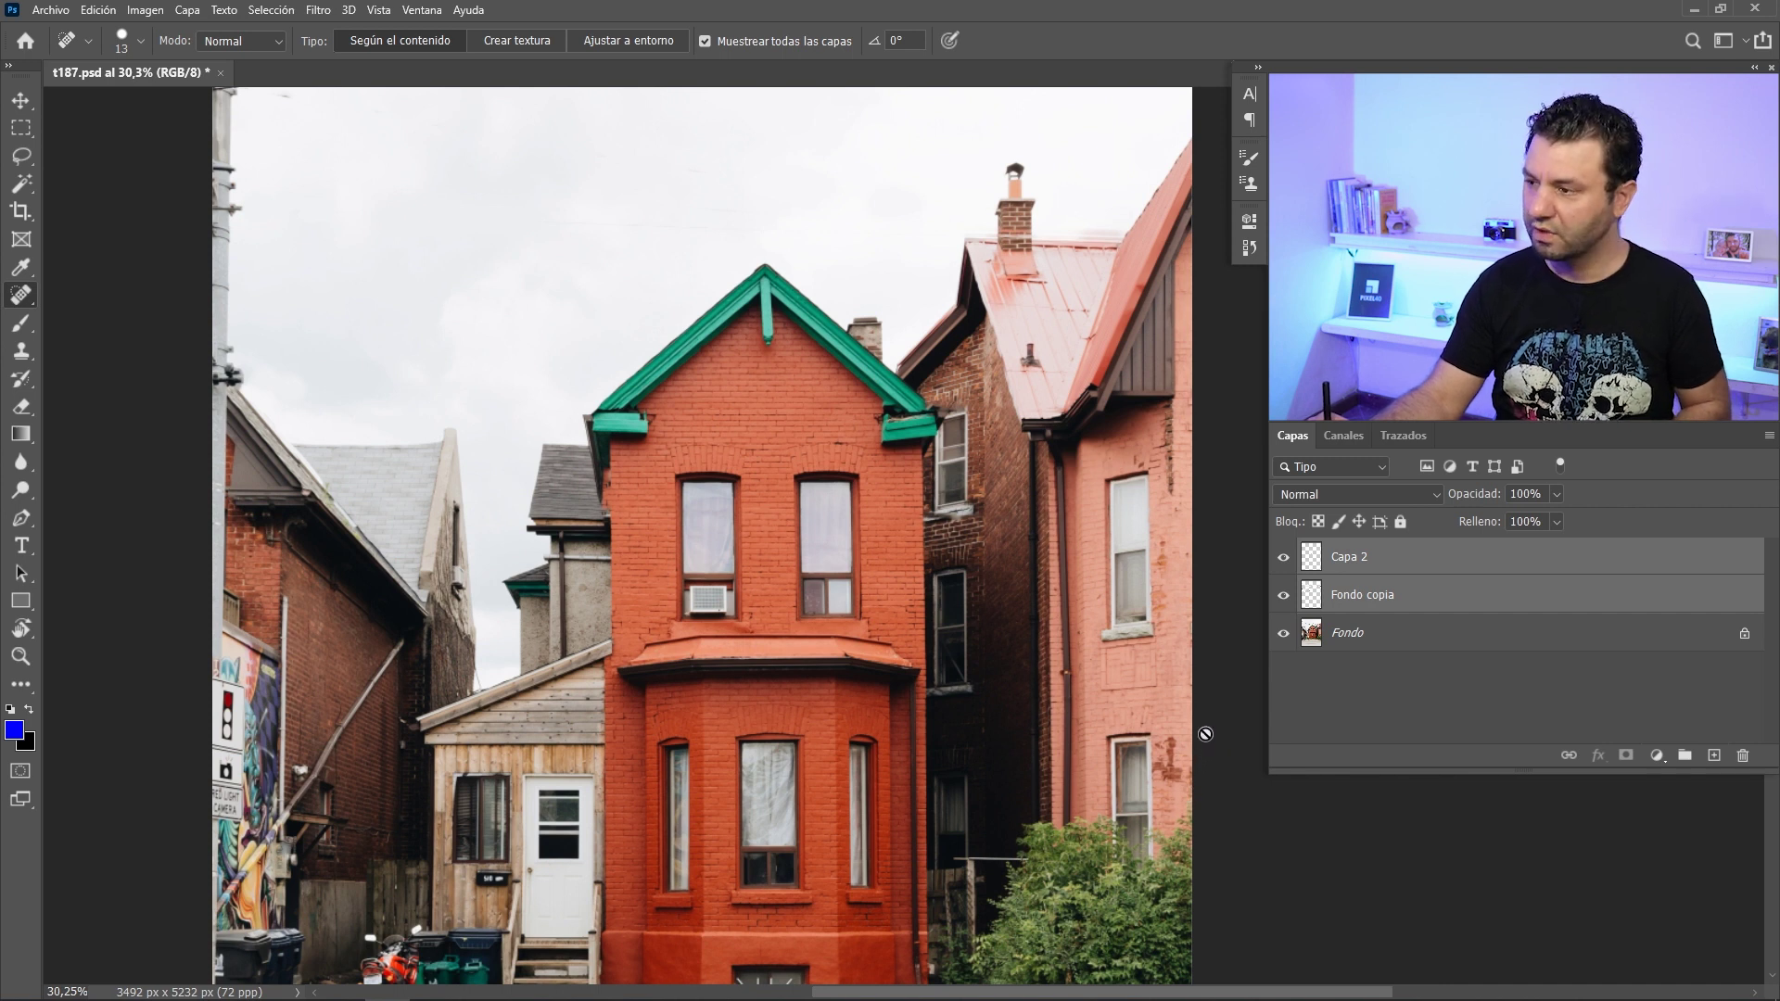
pyautogui.hotkey('ctrl', 'e')
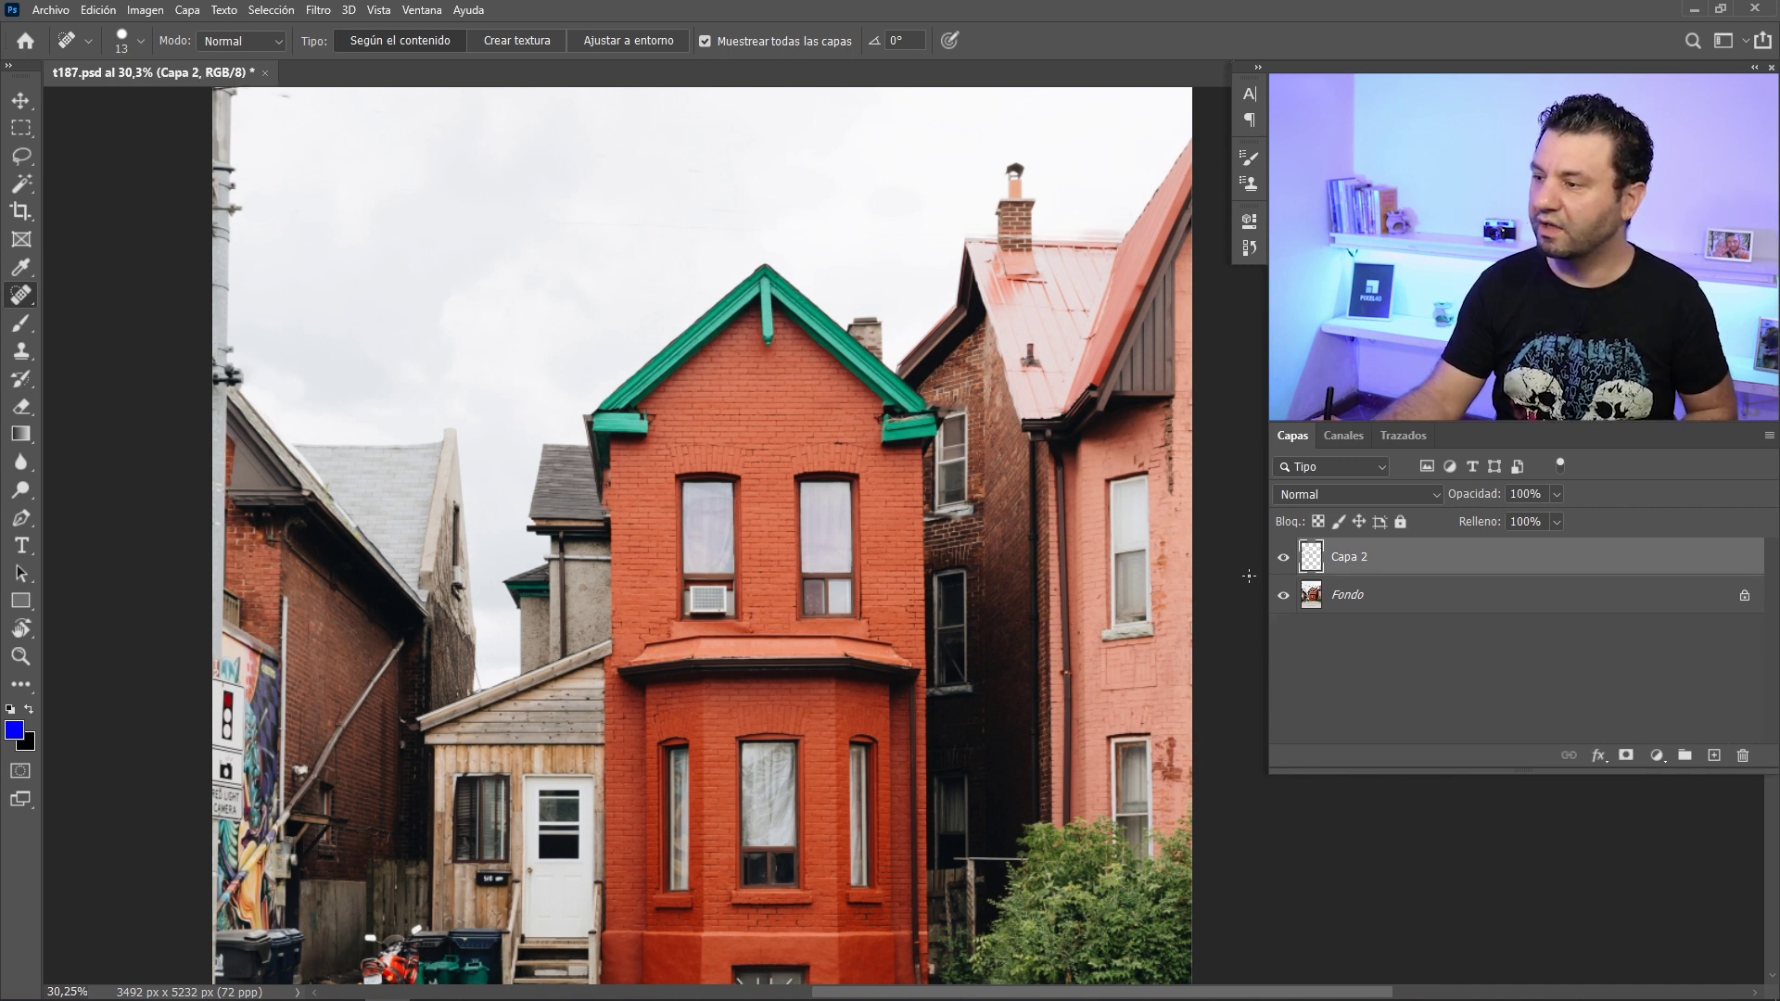
# Compare the merged Capa 2 result against the original photo
pyautogui.click(1285, 557)
pyautogui.click(1284, 557)
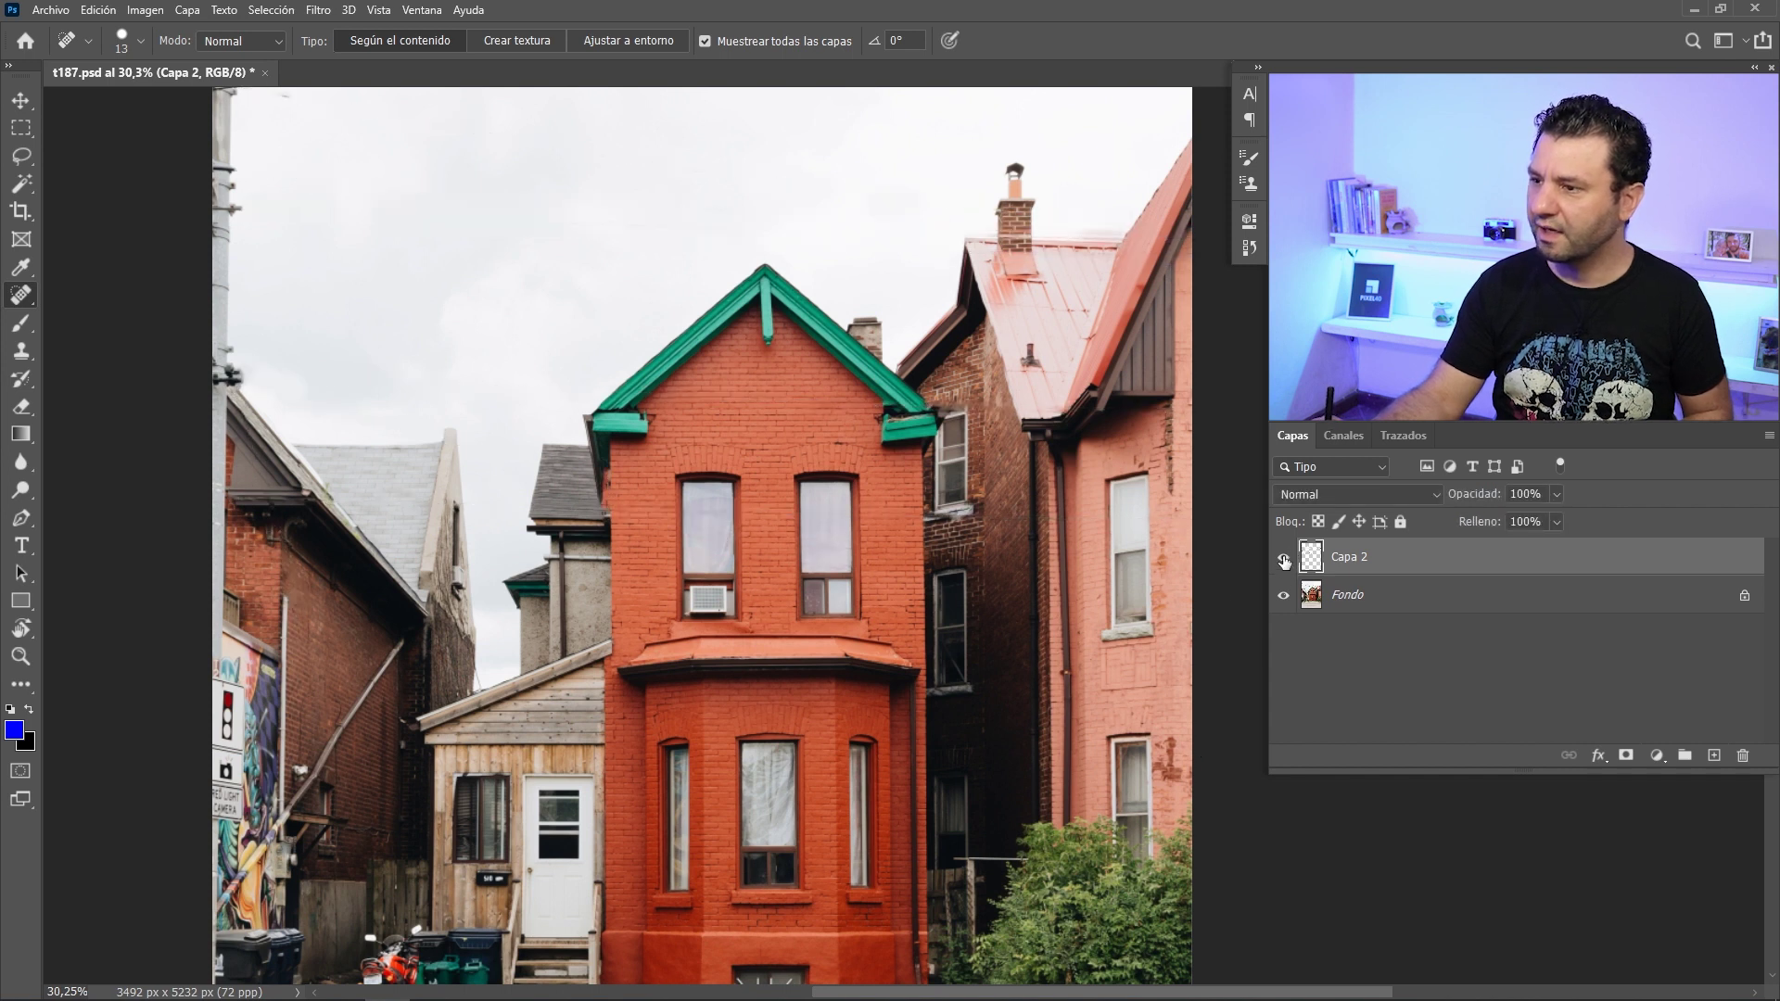
pyautogui.moveTo(988, 668); pyautogui.dragTo(896, 688)
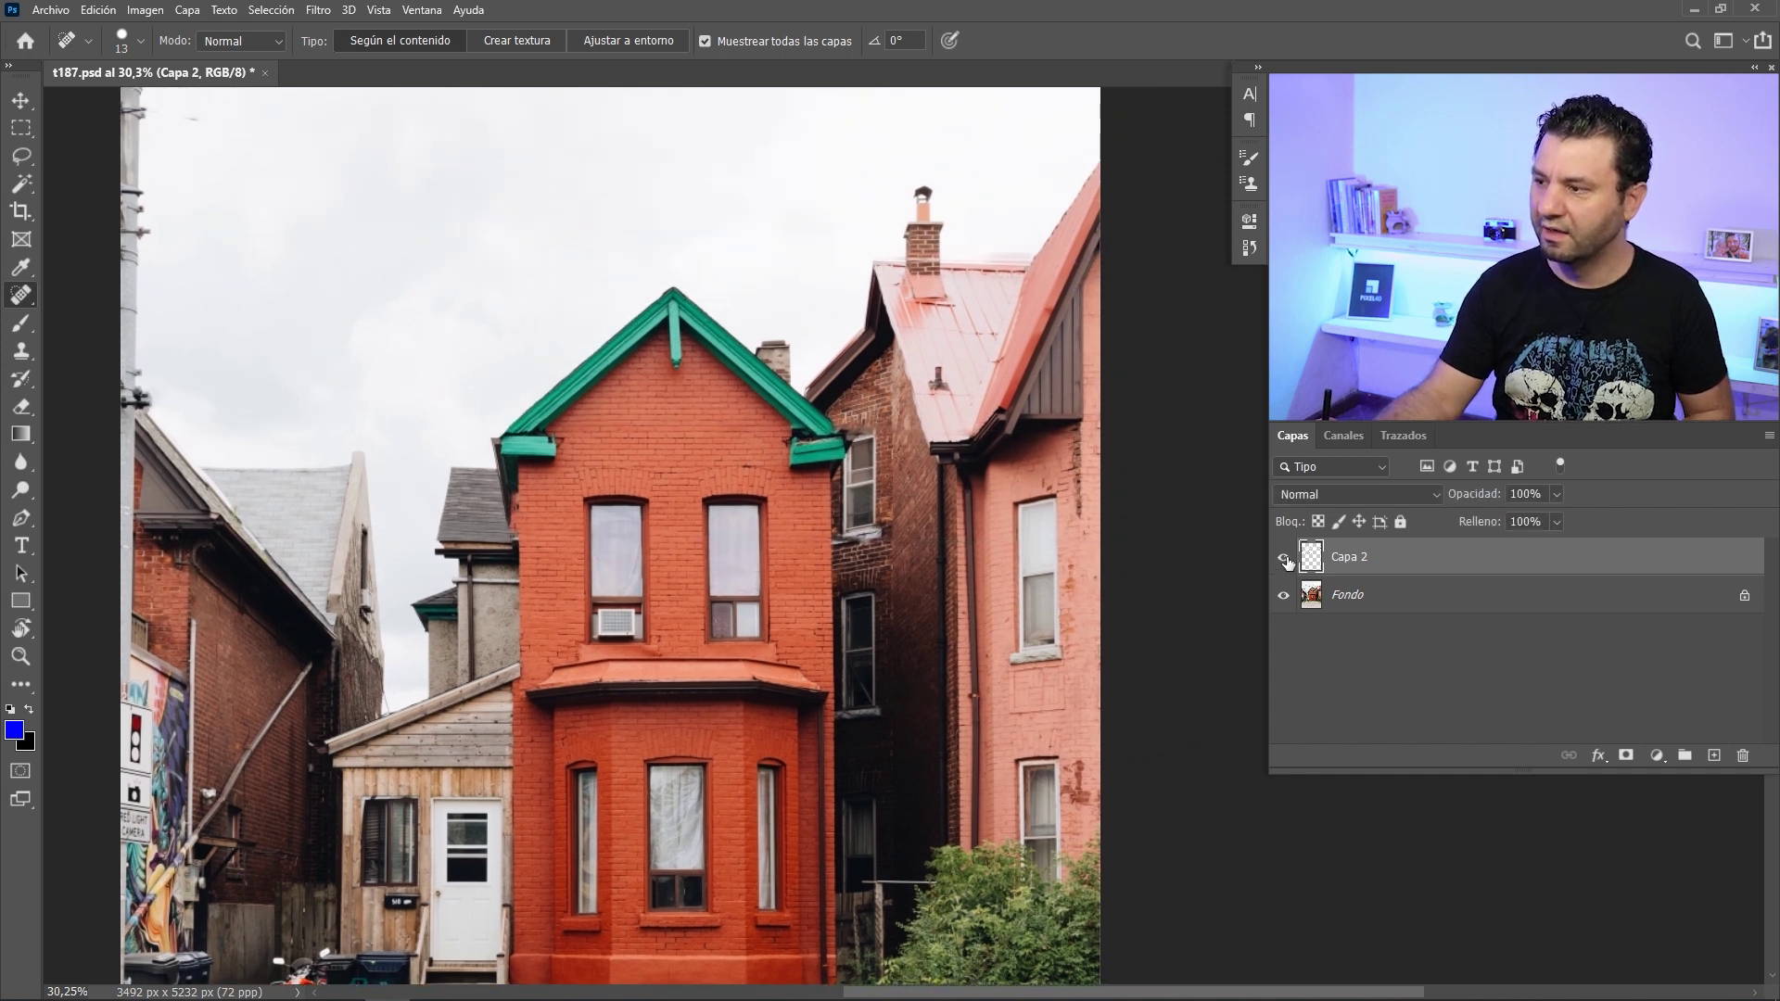
pyautogui.click(1284, 558)
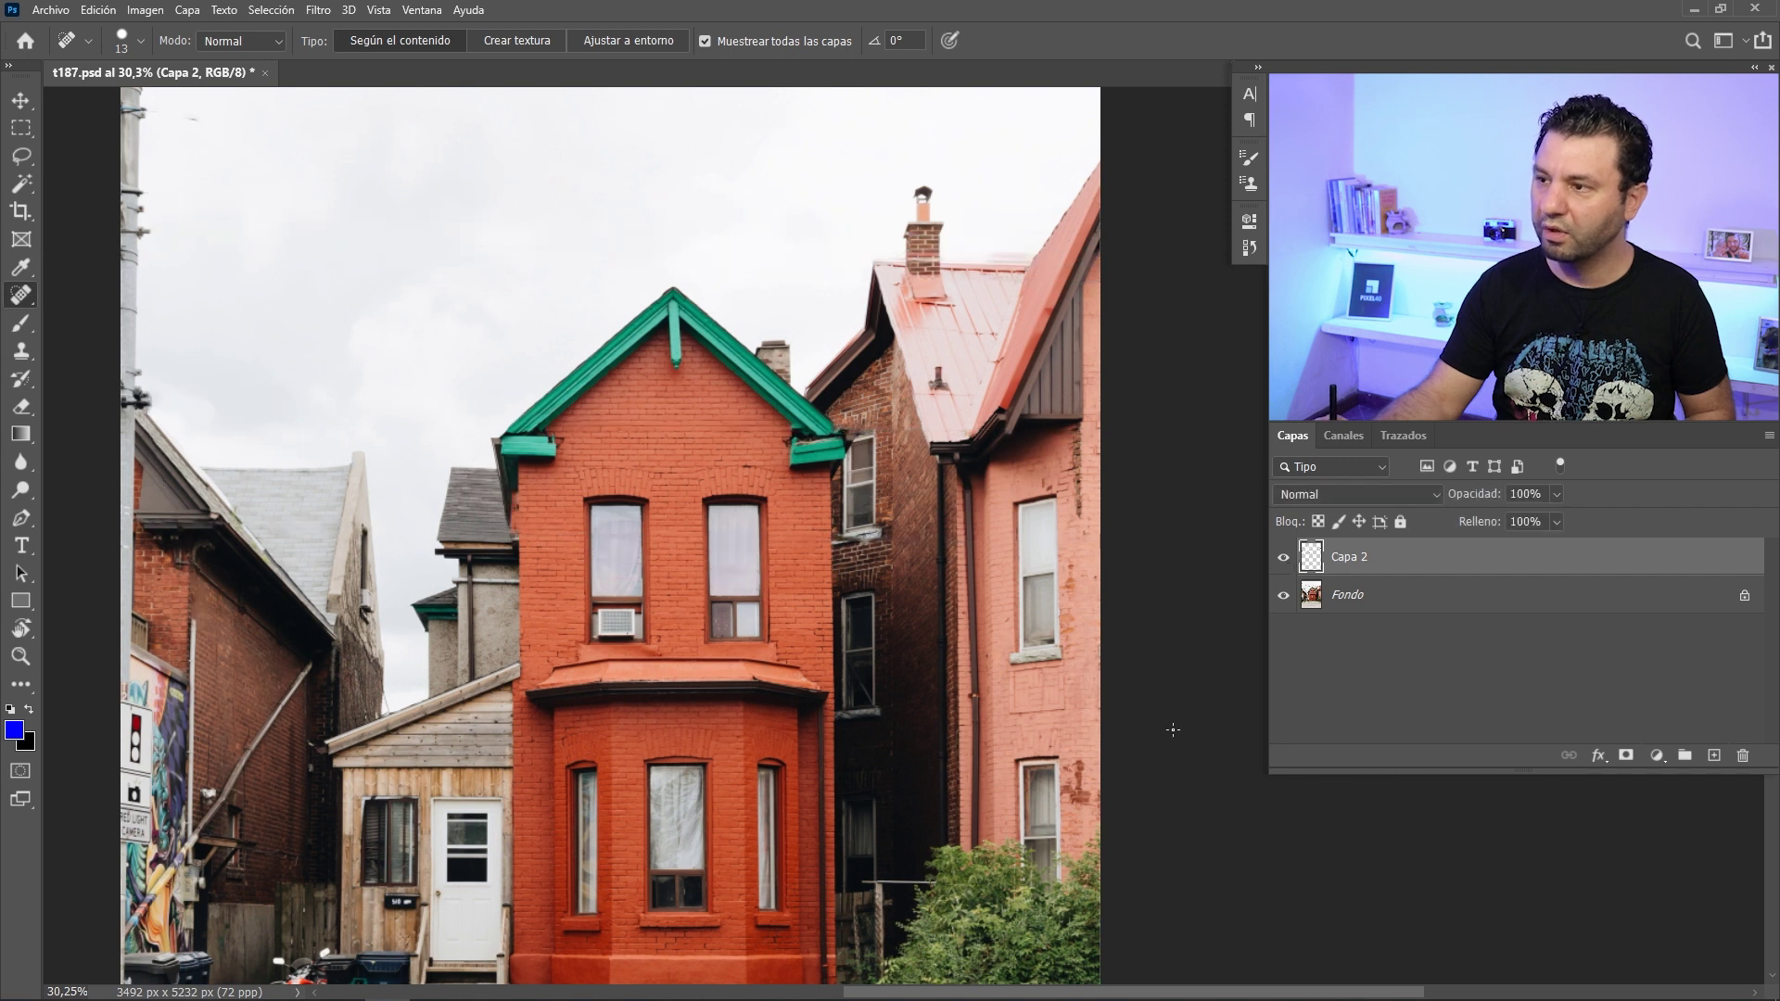